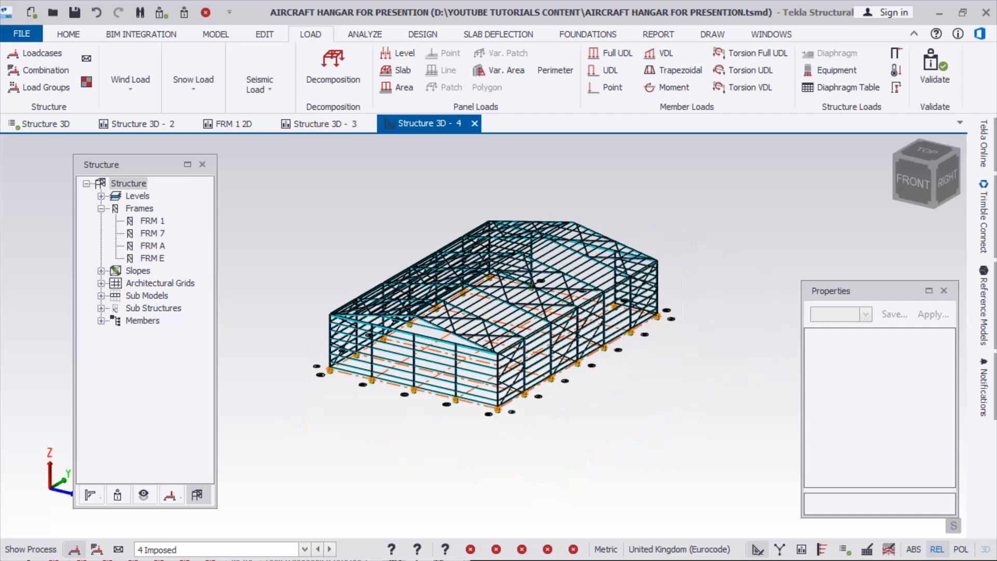
Examine the aircraft hangar's steel frame in the 3D view from several angles
{"action": "right_click_drag", "start_coordinate": [392, 218], "coordinate": [410, 192]}
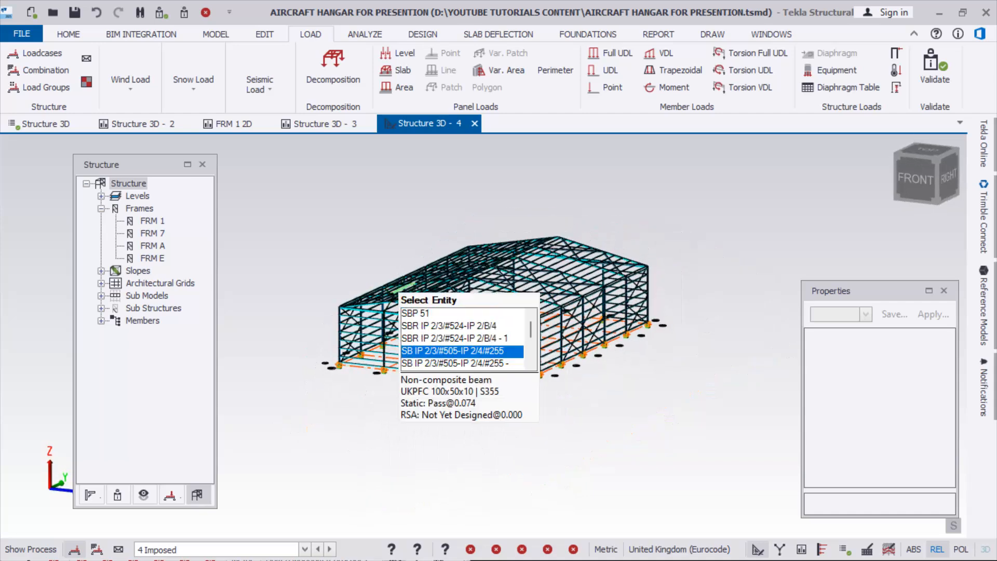
{"action": "scroll", "coordinate": [410, 249], "scroll_direction": "up", "scroll_amount": 5}
{"action": "right_click_drag", "start_coordinate": [337, 244], "coordinate": [291, 236]}
{"action": "scroll", "coordinate": [313, 239], "scroll_direction": "down", "scroll_amount": 2}
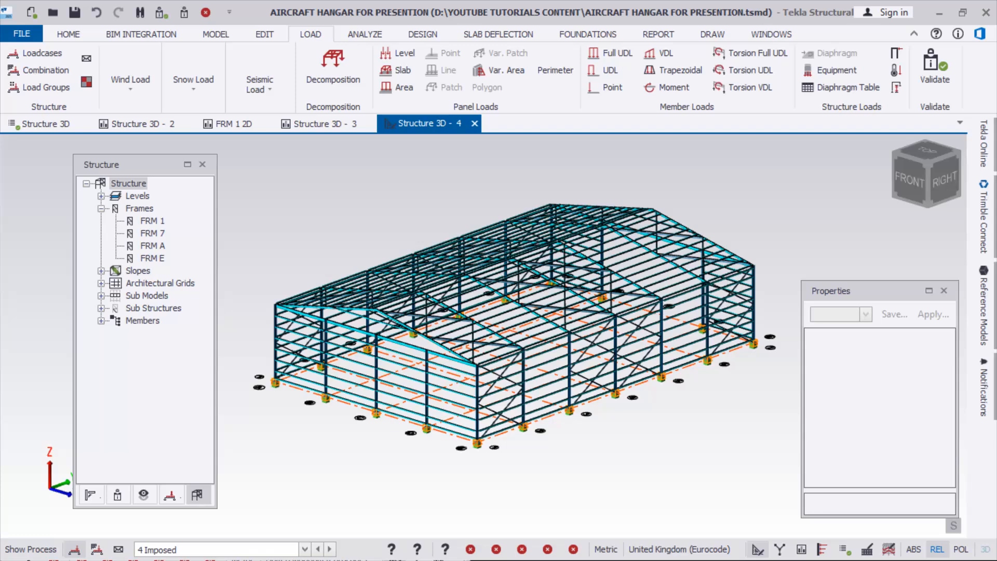
{"action": "right_click_drag", "start_coordinate": [292, 237], "coordinate": [298, 252]}
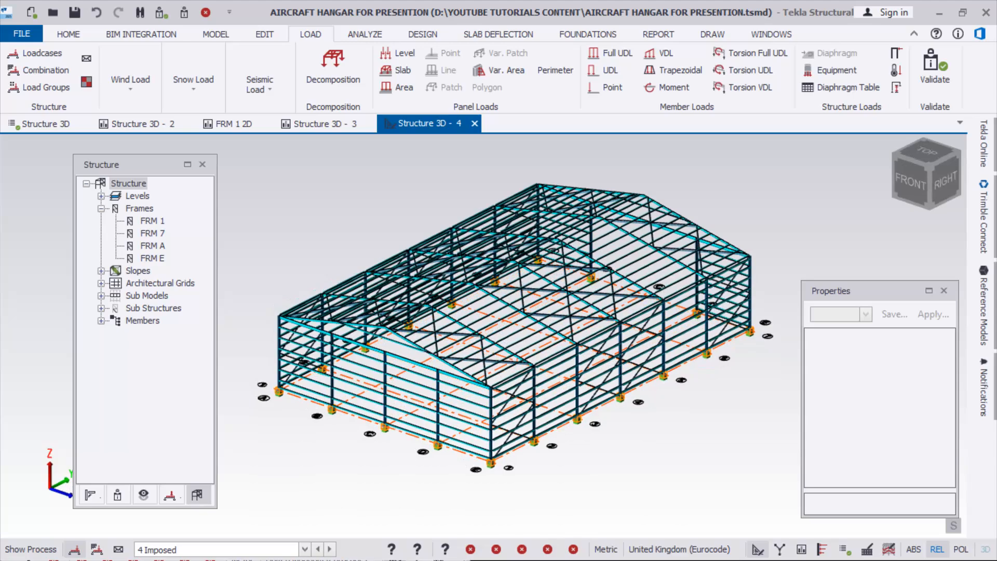
{"action": "scroll", "coordinate": [303, 239], "scroll_direction": "up", "scroll_amount": 2}
{"action": "scroll", "coordinate": [294, 239], "scroll_direction": "down", "scroll_amount": 2}
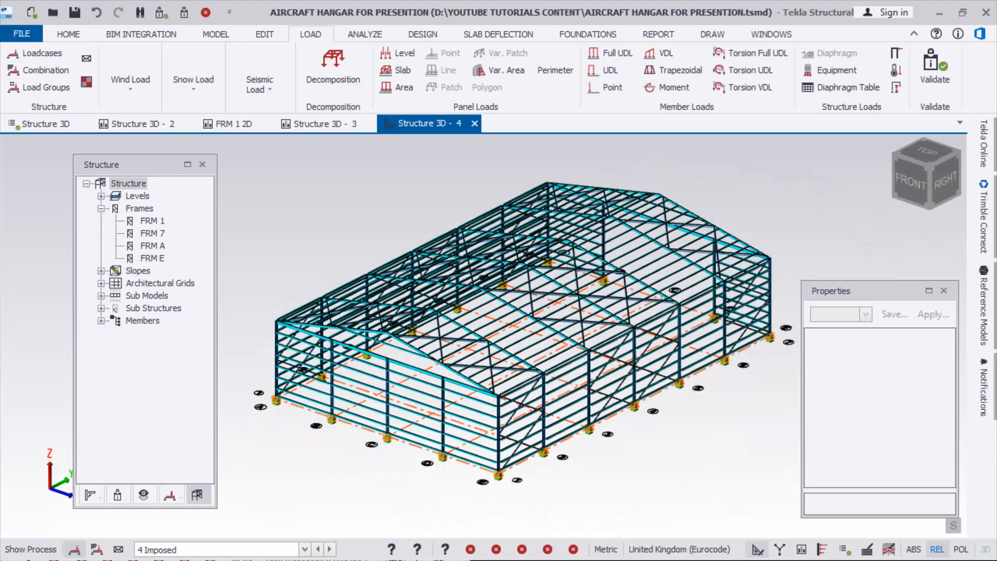
{"action": "mouse_move", "coordinate": [294, 239]}
{"action": "right_mouse_down"}
{"action": "mouse_move", "coordinate": [309, 255]}
{"action": "mouse_move", "coordinate": [305, 227]}
{"action": "mouse_move", "coordinate": [308, 249]}
{"action": "right_mouse_up"}
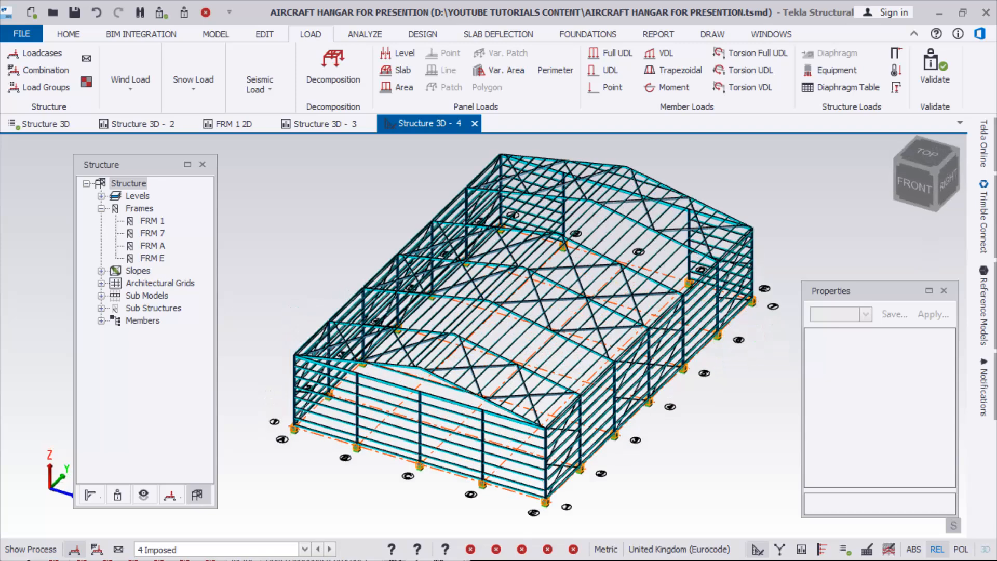
{"action": "scroll", "coordinate": [452, 331], "scroll_direction": "down", "scroll_amount": 2}
{"action": "right_click_drag", "start_coordinate": [452, 331], "coordinate": [422, 323]}
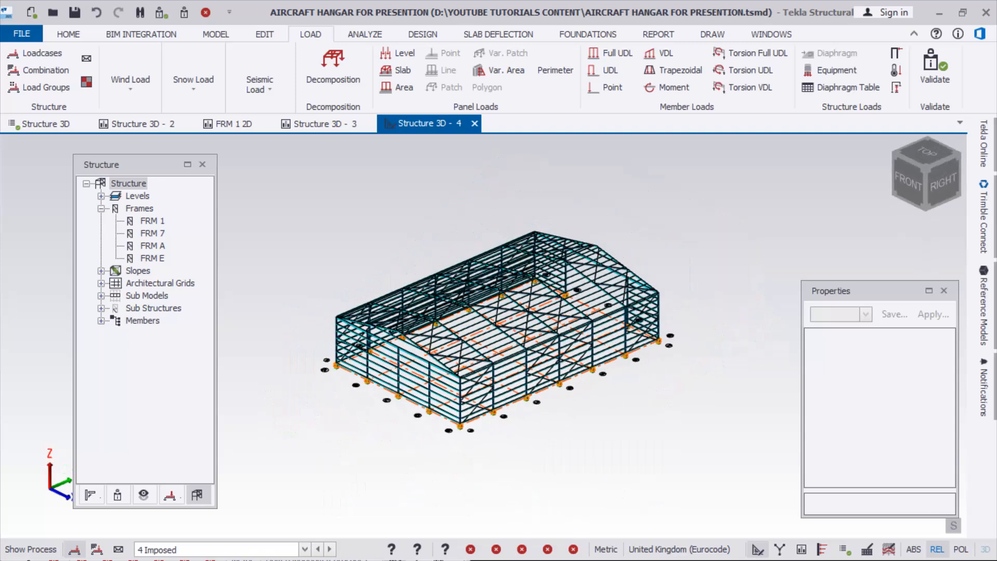
{"action": "scroll", "coordinate": [440, 423], "scroll_direction": "up", "scroll_amount": 2}
{"action": "scroll", "coordinate": [392, 411], "scroll_direction": "down", "scroll_amount": 1}
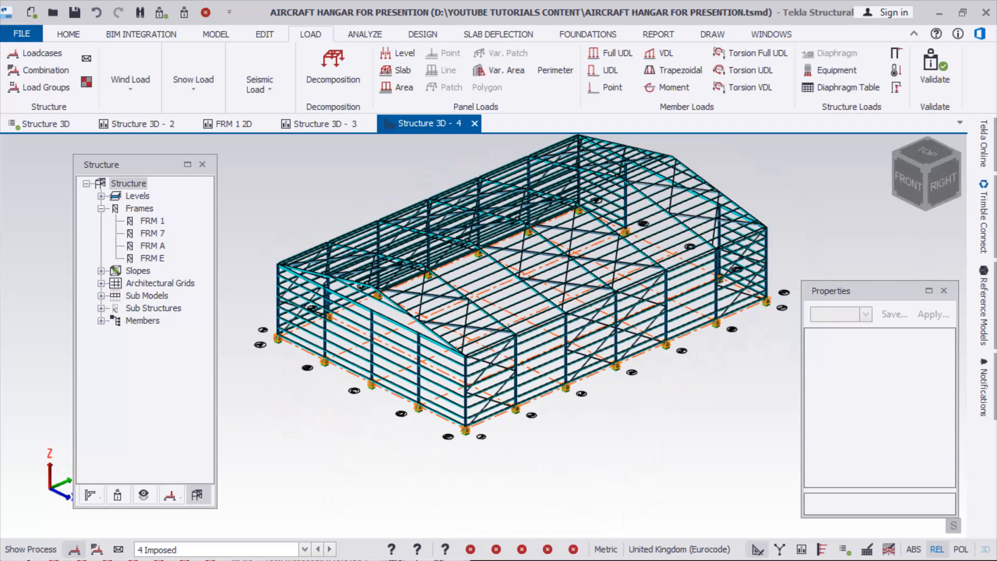
{"action": "right_click_drag", "start_coordinate": [393, 405], "coordinate": [421, 406]}
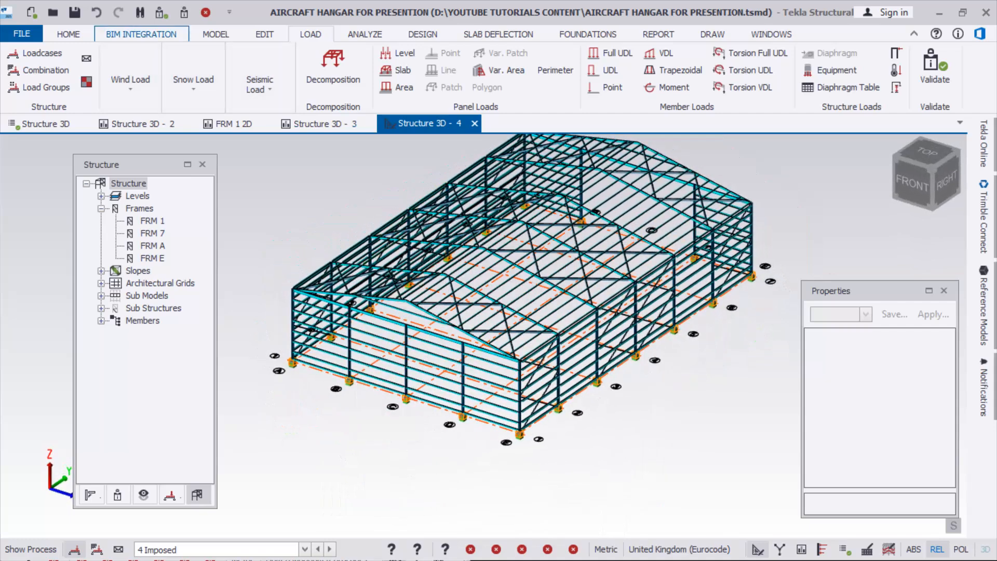
Create a roof panel over the slope between the ridge and grid line E, picking the front and rear ridge and eaves corners
{"action": "left_click", "coordinate": [216, 33]}
{"action": "left_click", "coordinate": [669, 53]}
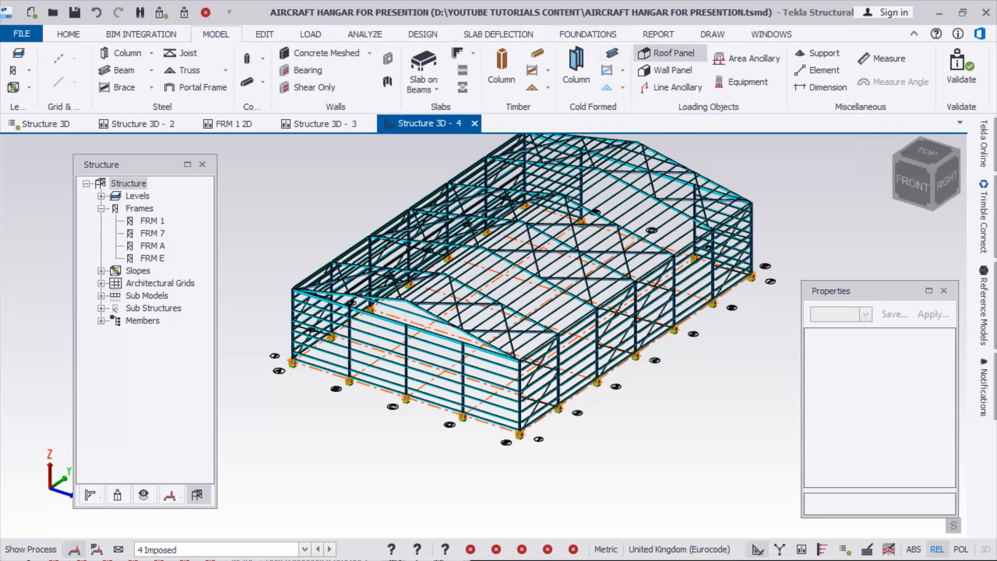
{"action": "scroll", "coordinate": [406, 300], "scroll_direction": "up", "scroll_amount": 5}
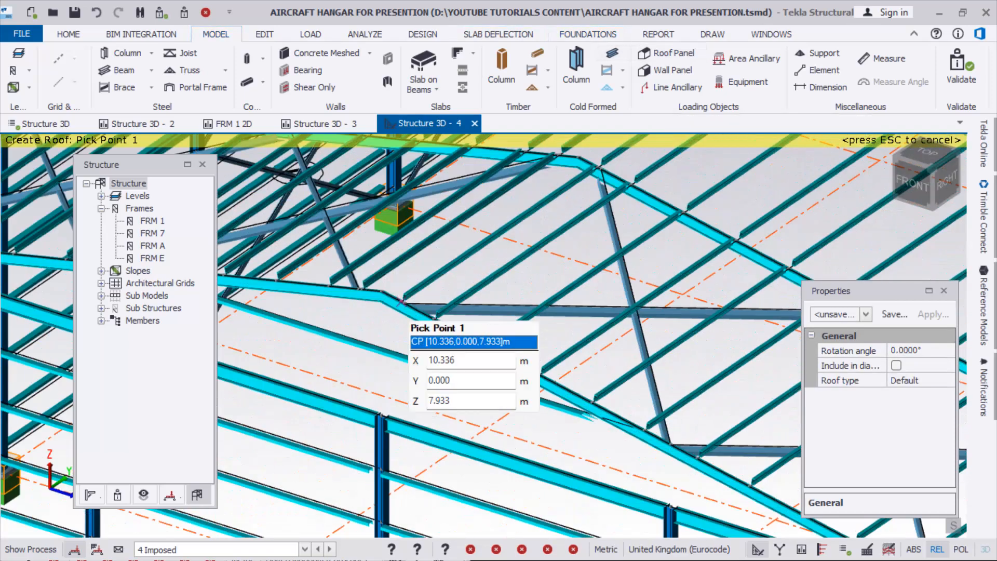
{"action": "scroll", "coordinate": [337, 409], "scroll_direction": "down", "scroll_amount": 5}
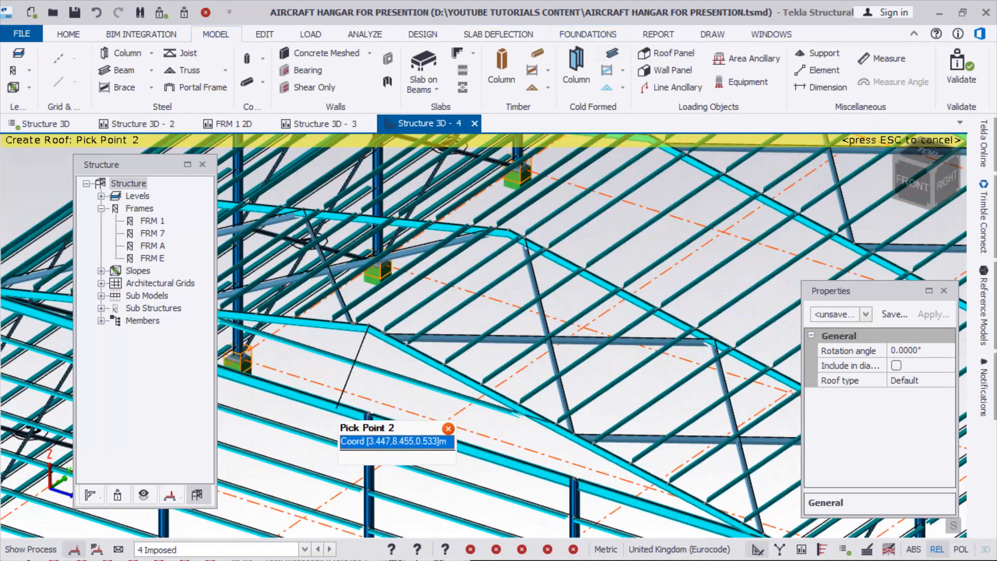
{"action": "scroll", "coordinate": [596, 217], "scroll_direction": "up", "scroll_amount": 5}
{"action": "scroll", "coordinate": [595, 217], "scroll_direction": "up", "scroll_amount": 3}
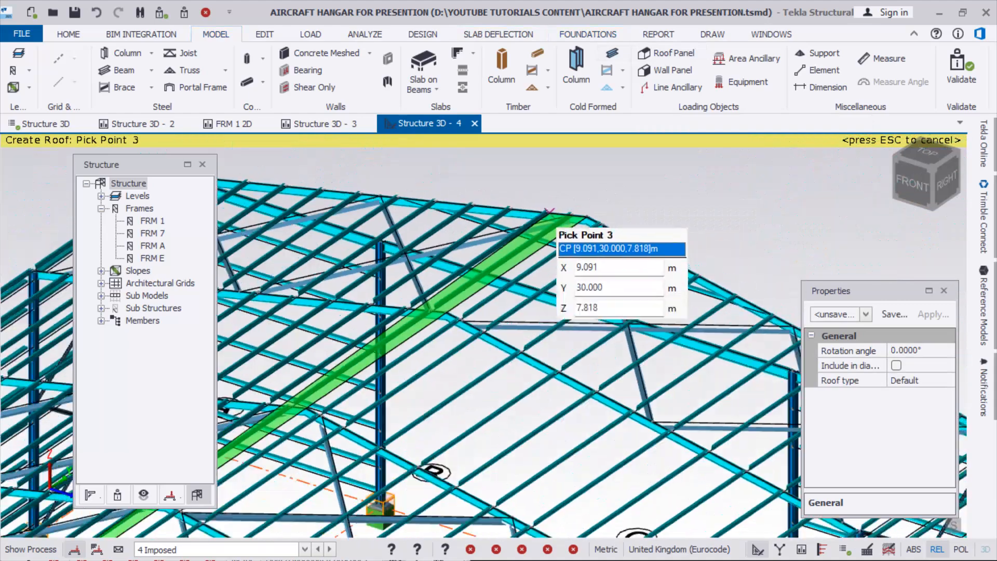
{"action": "scroll", "coordinate": [415, 207], "scroll_direction": "down", "scroll_amount": 5}
{"action": "scroll", "coordinate": [571, 223], "scroll_direction": "up", "scroll_amount": 5}
{"action": "scroll", "coordinate": [627, 235], "scroll_direction": "up", "scroll_amount": 4}
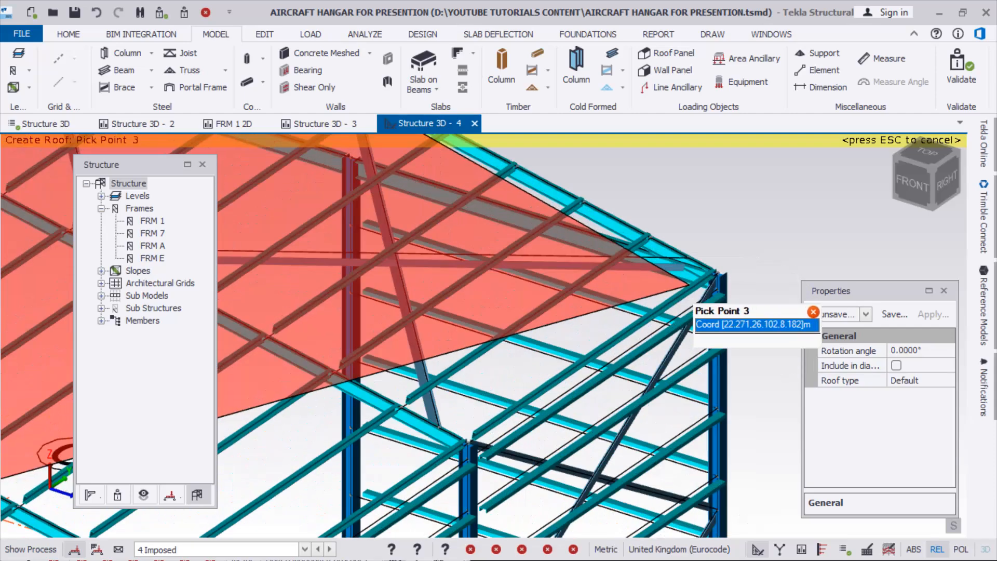
{"action": "left_click", "coordinate": [718, 271]}
{"action": "scroll", "coordinate": [718, 272], "scroll_direction": "down", "scroll_amount": 6}
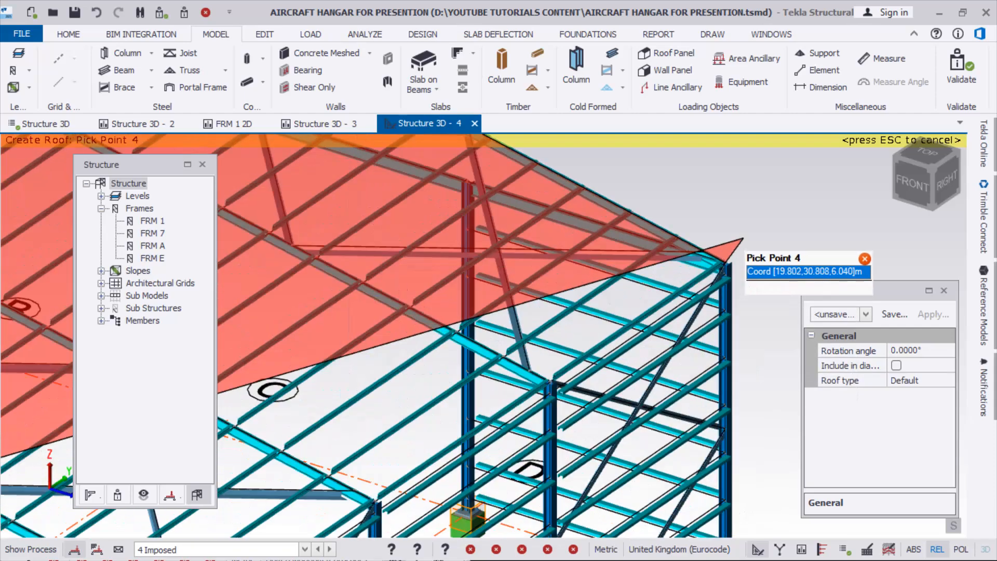
{"action": "scroll", "coordinate": [582, 322], "scroll_direction": "up", "scroll_amount": 5}
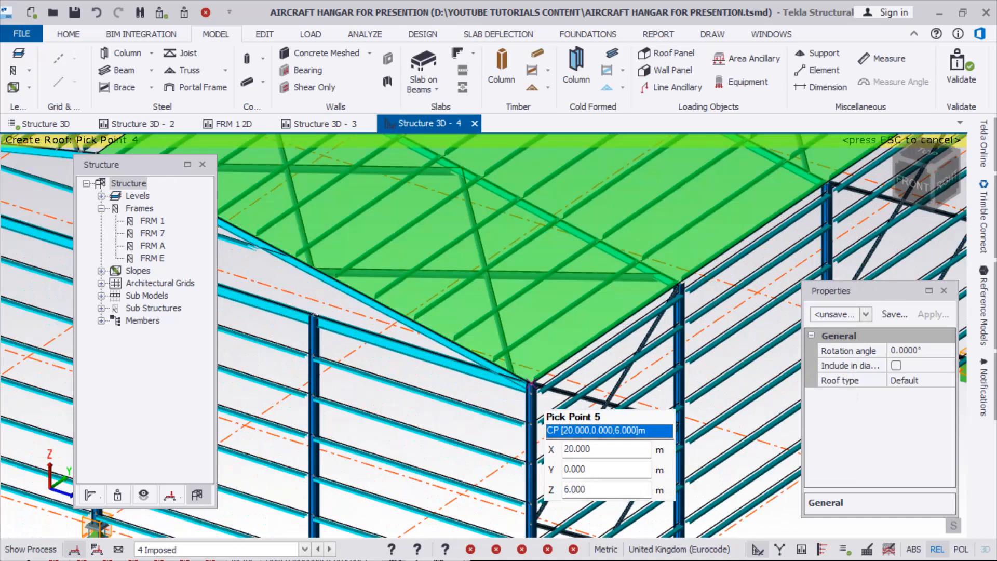
{"action": "left_click", "coordinate": [531, 384]}
{"action": "scroll", "coordinate": [531, 385], "scroll_direction": "down", "scroll_amount": 6}
{"action": "scroll", "coordinate": [408, 363], "scroll_direction": "up", "scroll_amount": 5}
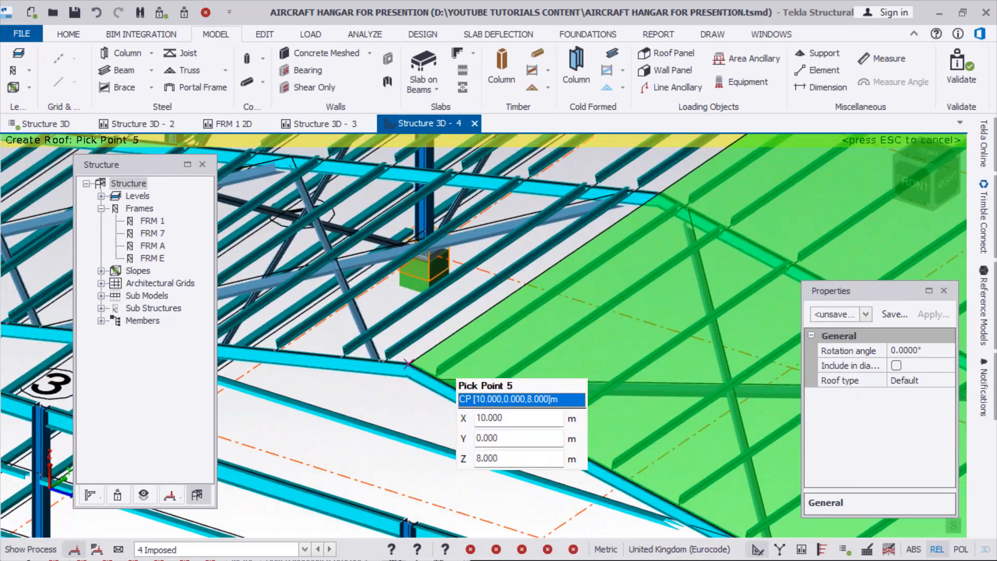
{"action": "left_click", "coordinate": [409, 363]}
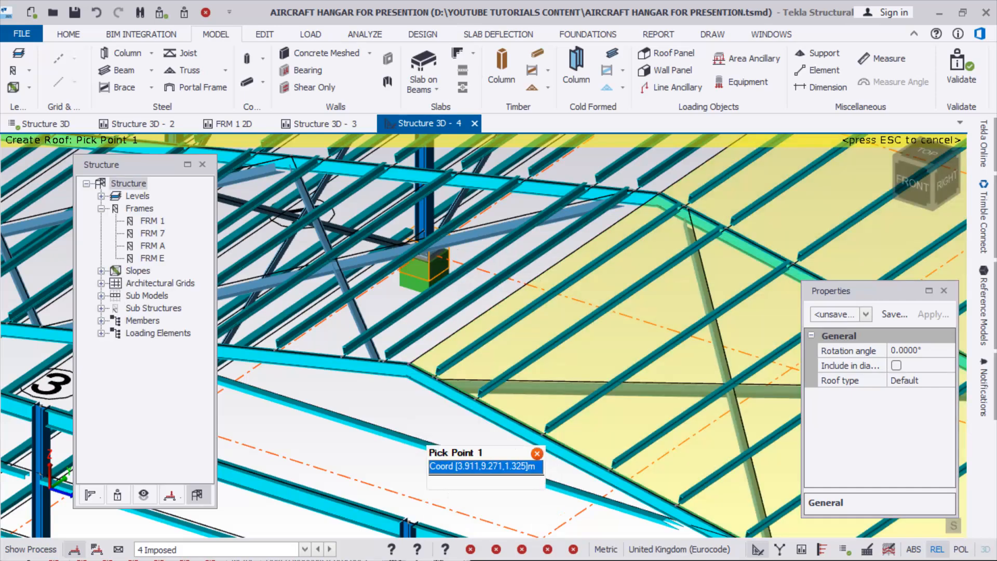
Create a second roof panel over the opposite slope, between the ridge and grid line A, closing it at the rear eaves corner (0, 30, 6) m
{"action": "scroll", "coordinate": [431, 436], "scroll_direction": "down", "scroll_amount": 6}
{"action": "scroll", "coordinate": [490, 353], "scroll_direction": "up", "scroll_amount": 8}
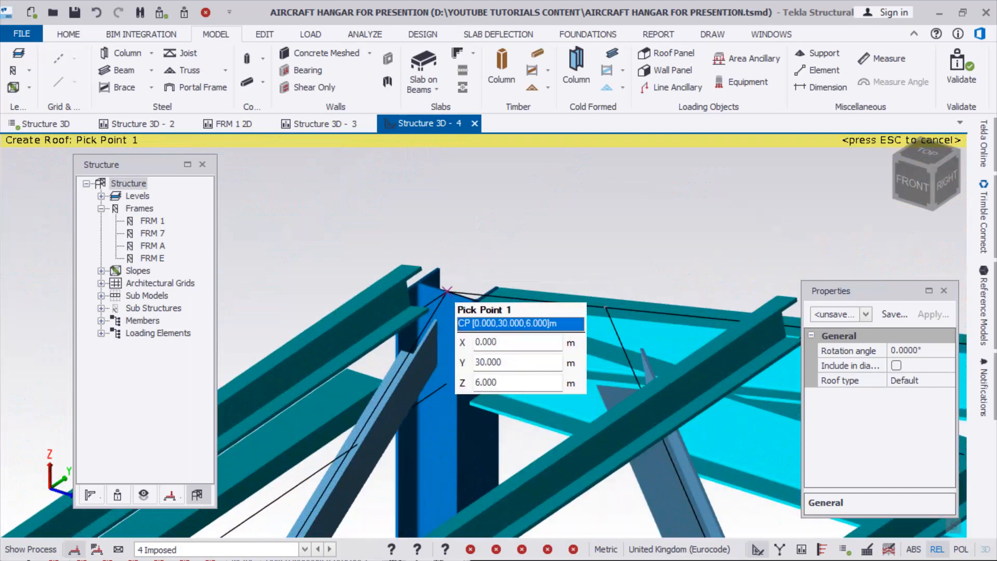
{"action": "scroll", "coordinate": [532, 289], "scroll_direction": "down", "scroll_amount": 8}
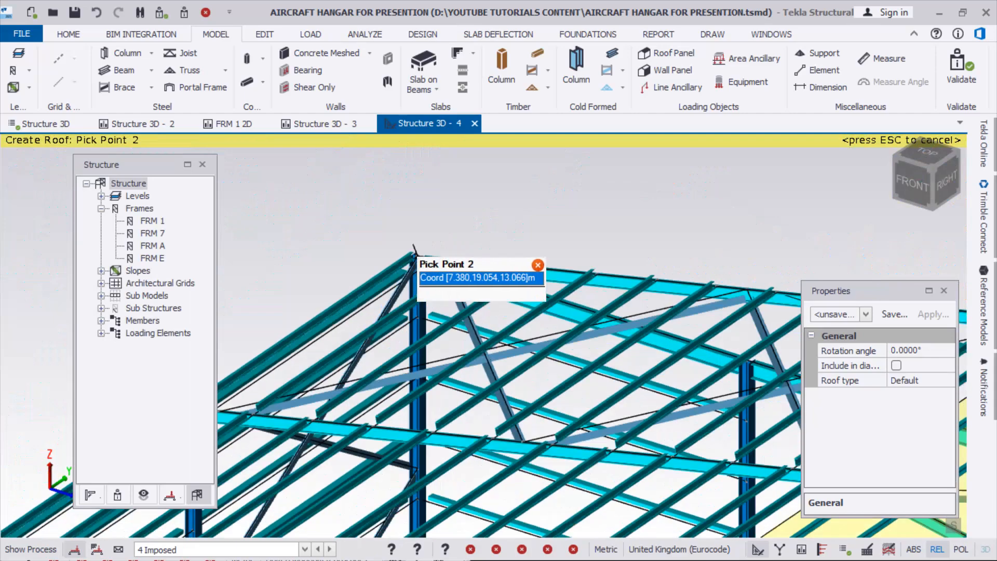
{"action": "scroll", "coordinate": [695, 266], "scroll_direction": "up", "scroll_amount": 6}
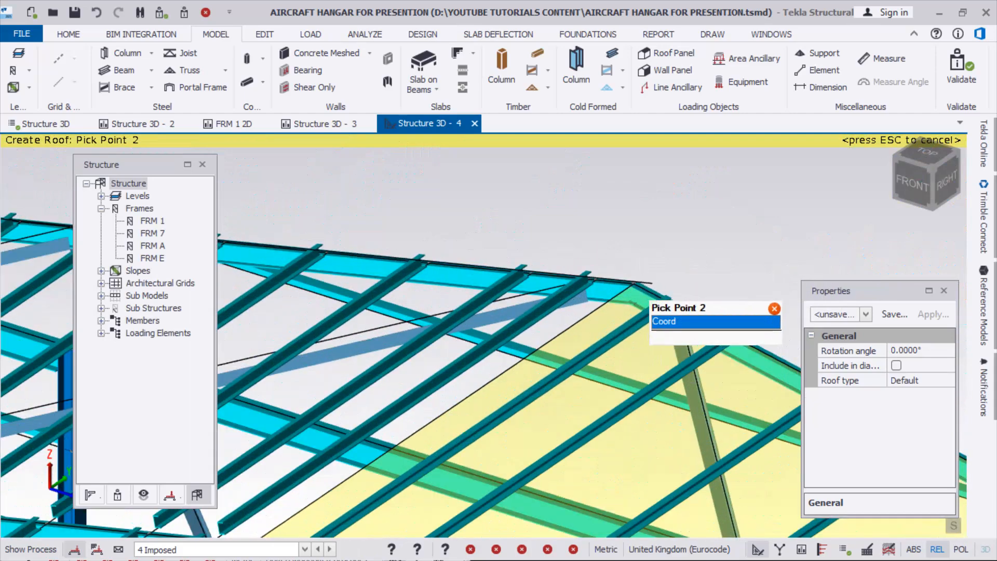
{"action": "scroll", "coordinate": [618, 310], "scroll_direction": "down", "scroll_amount": 8}
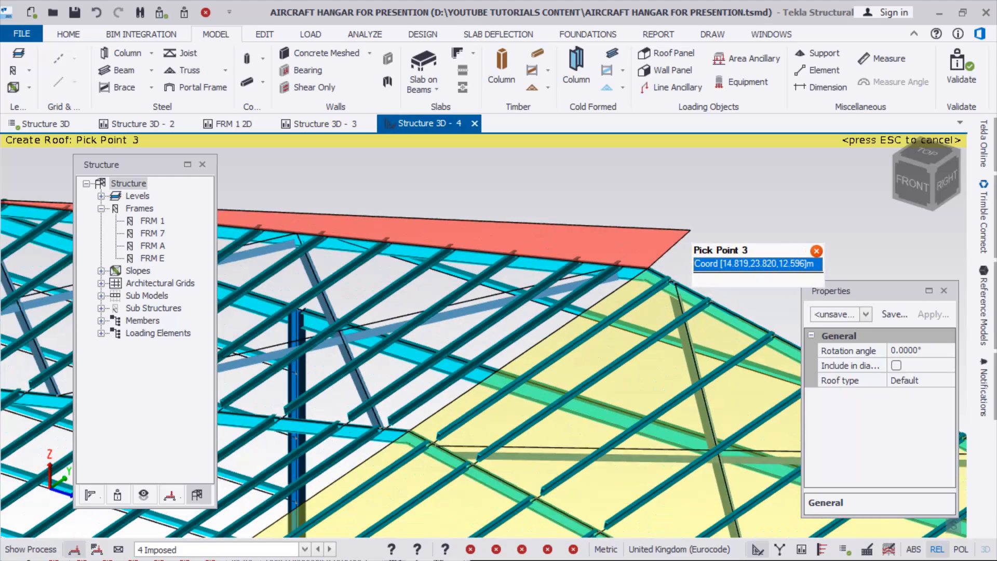
{"action": "scroll", "coordinate": [493, 372], "scroll_direction": "up", "scroll_amount": 3}
{"action": "scroll", "coordinate": [494, 363], "scroll_direction": "up", "scroll_amount": 5}
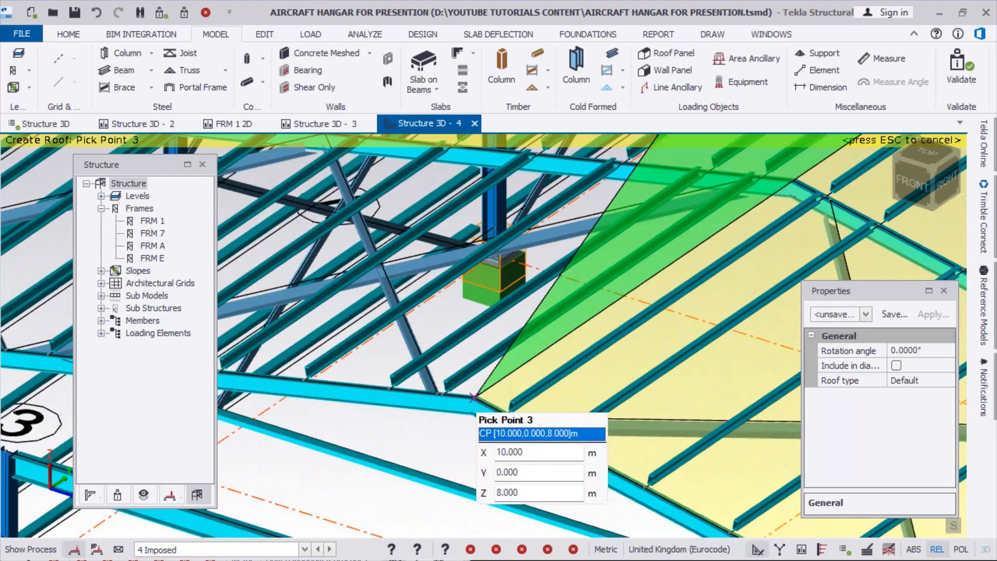
{"action": "left_click", "coordinate": [474, 397]}
{"action": "scroll", "coordinate": [349, 406], "scroll_direction": "down", "scroll_amount": 6}
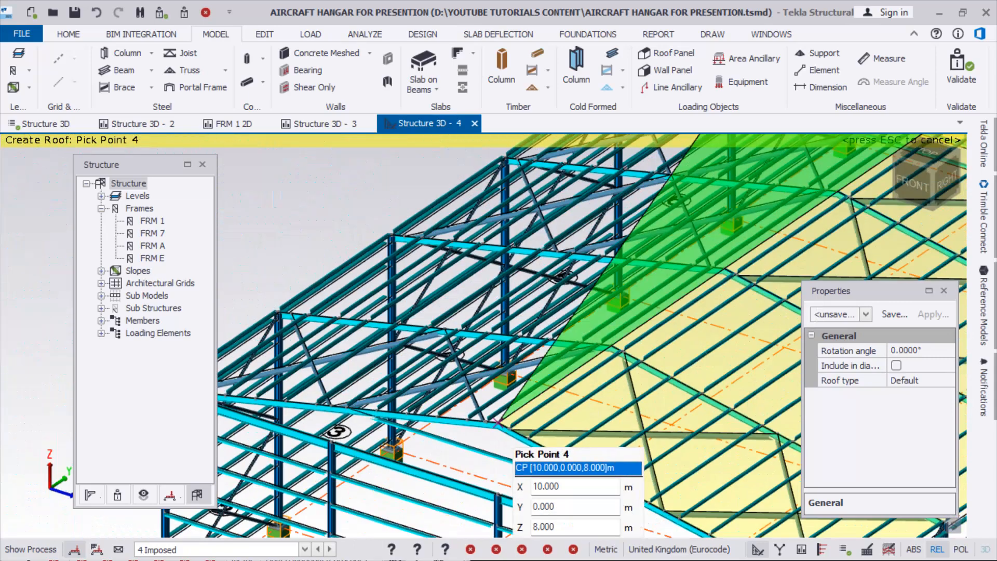
{"action": "scroll", "coordinate": [318, 407], "scroll_direction": "up", "scroll_amount": 3}
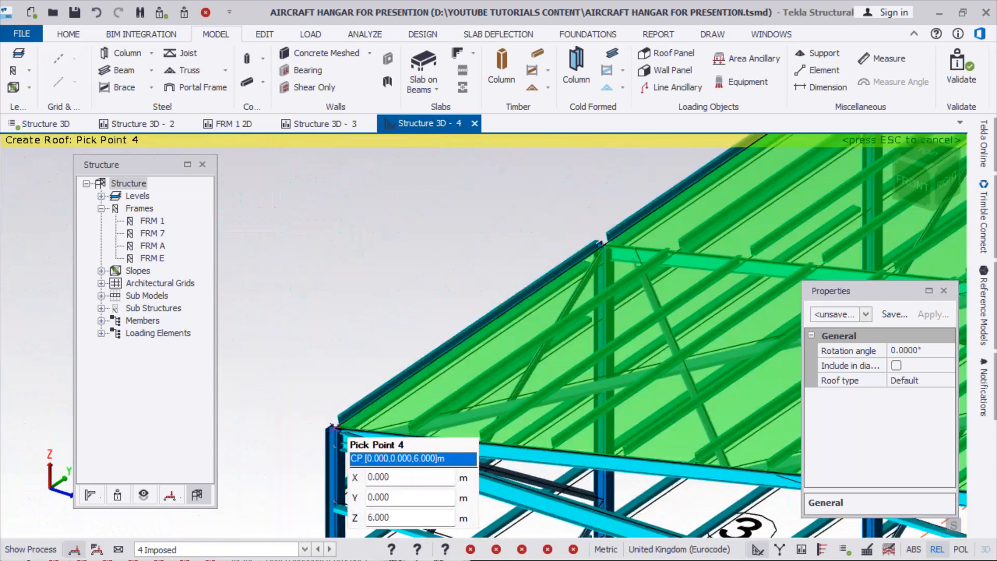
{"action": "left_click", "coordinate": [331, 427]}
{"action": "scroll", "coordinate": [316, 535], "scroll_direction": "down", "scroll_amount": 5}
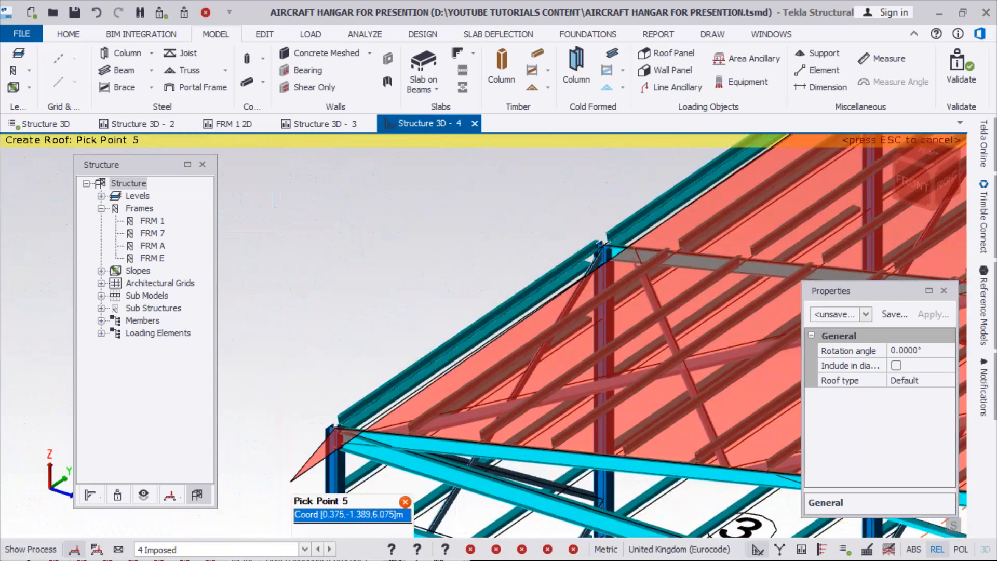
{"action": "scroll", "coordinate": [693, 192], "scroll_direction": "up", "scroll_amount": 5}
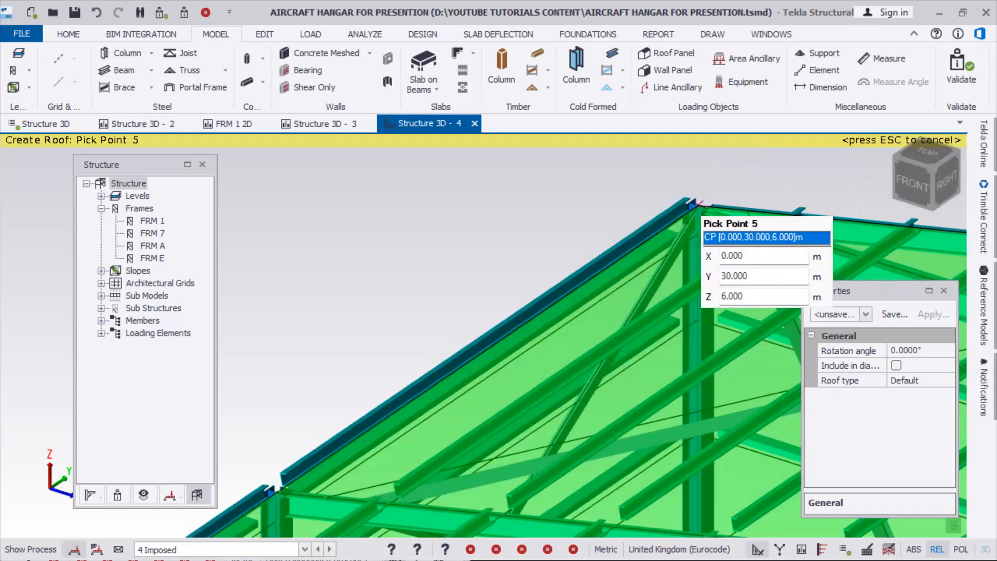
{"action": "left_click", "coordinate": [696, 206]}
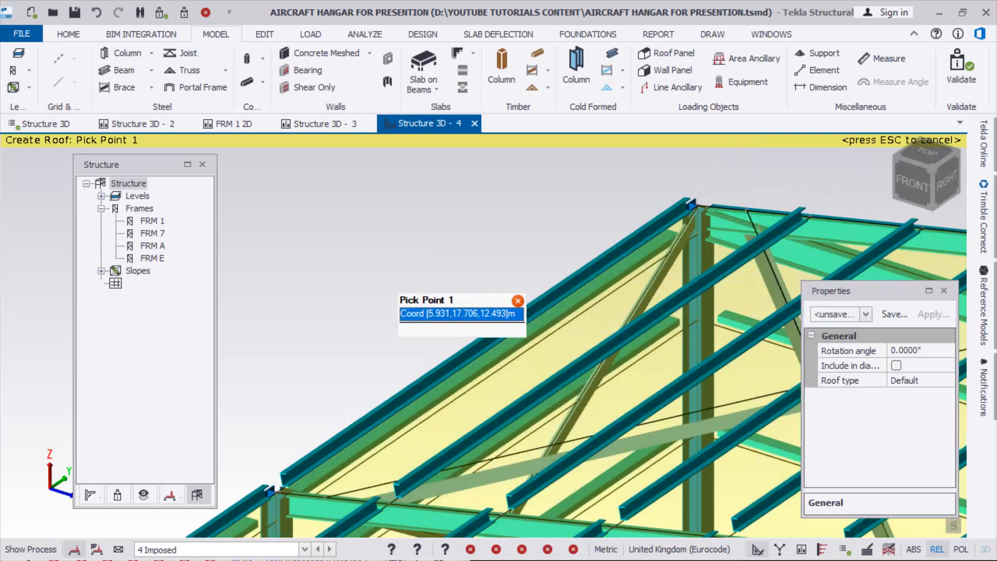
Validate the model and widen the Status window so its entries can be read in full
{"action": "scroll", "coordinate": [400, 288], "scroll_direction": "down", "scroll_amount": 6}
{"action": "scroll", "coordinate": [546, 274], "scroll_direction": "down", "scroll_amount": 4}
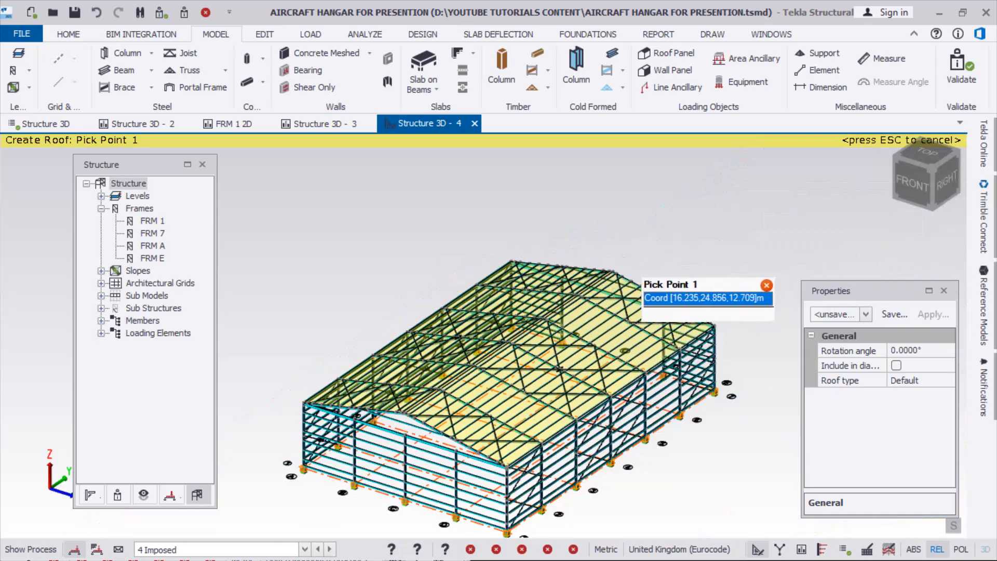
{"action": "scroll", "coordinate": [690, 281], "scroll_direction": "down", "scroll_amount": 2}
{"action": "scroll", "coordinate": [518, 322], "scroll_direction": "up", "scroll_amount": 3}
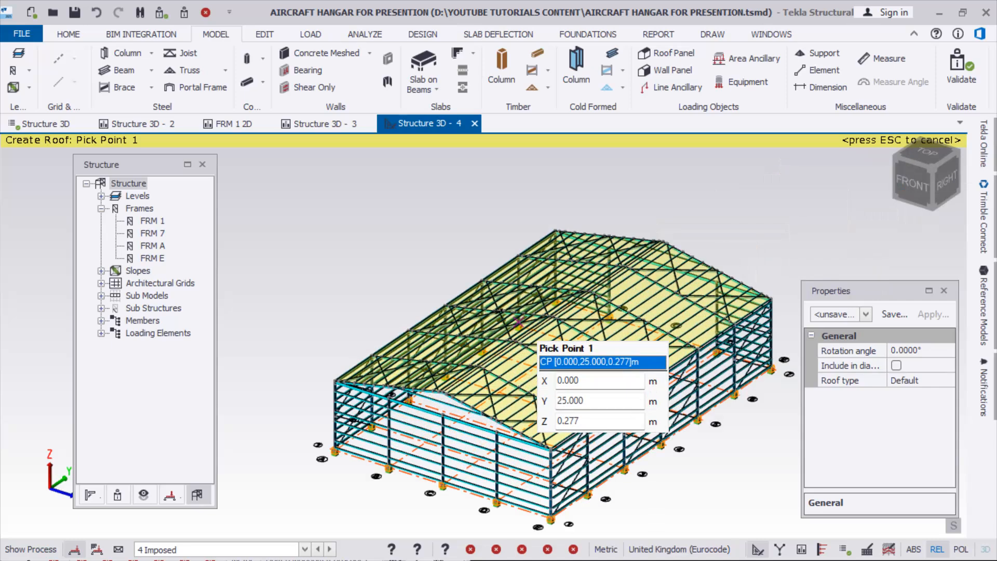
{"action": "left_click", "coordinate": [962, 71]}
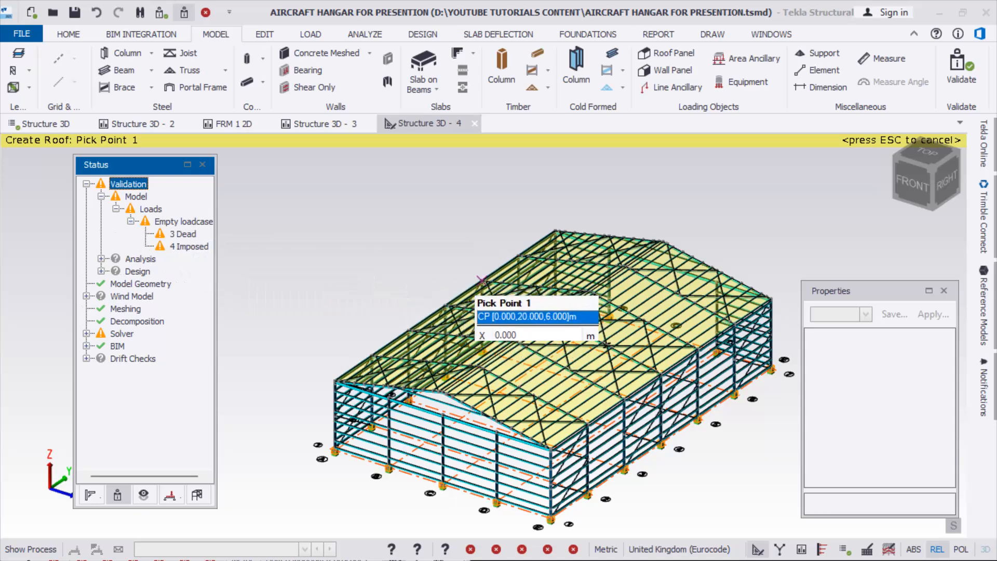
{"action": "scroll", "coordinate": [317, 249], "scroll_direction": "down", "scroll_amount": 2}
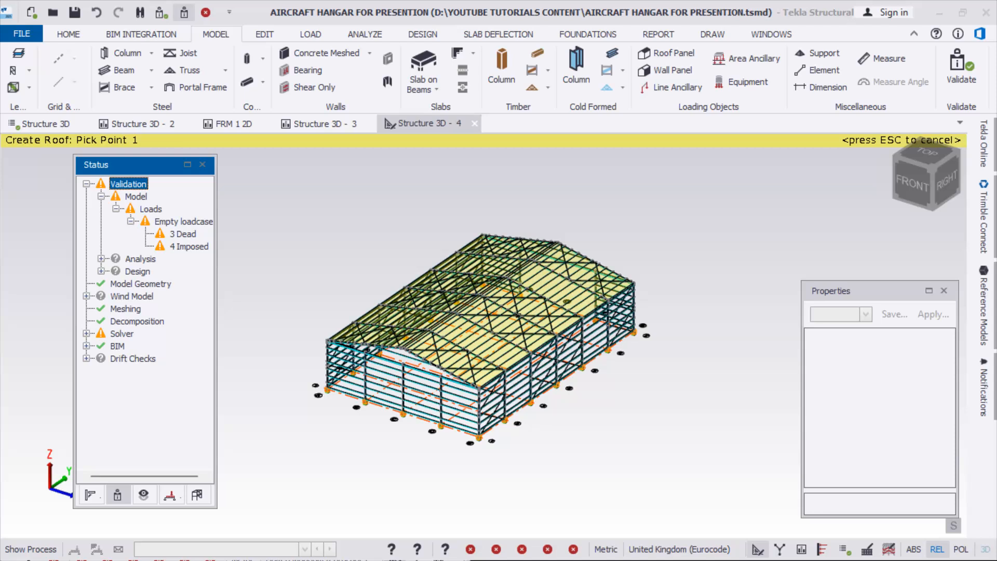
{"action": "mouse_move", "coordinate": [183, 235]}
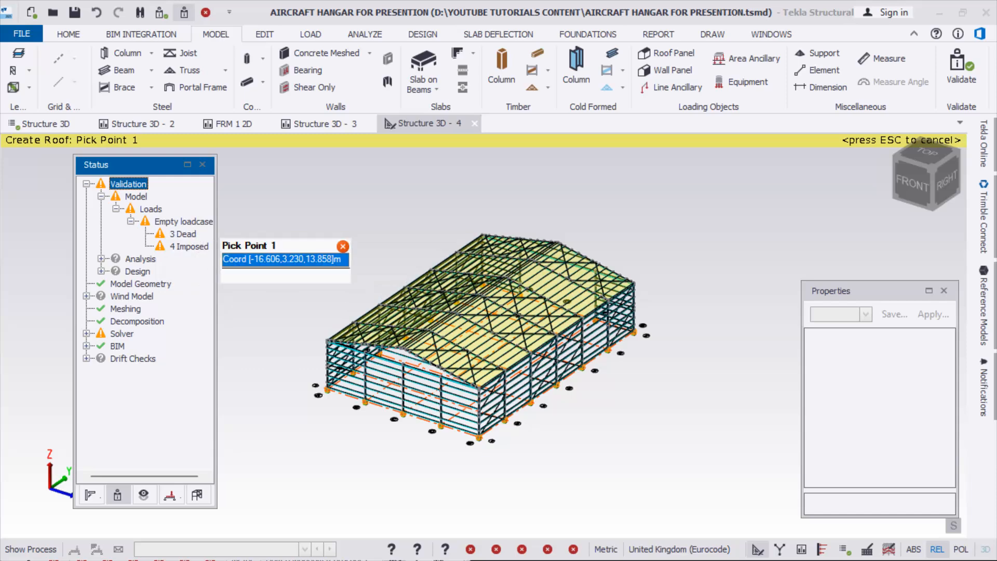
{"action": "left_click_drag", "start_coordinate": [217, 254], "coordinate": [241, 254]}
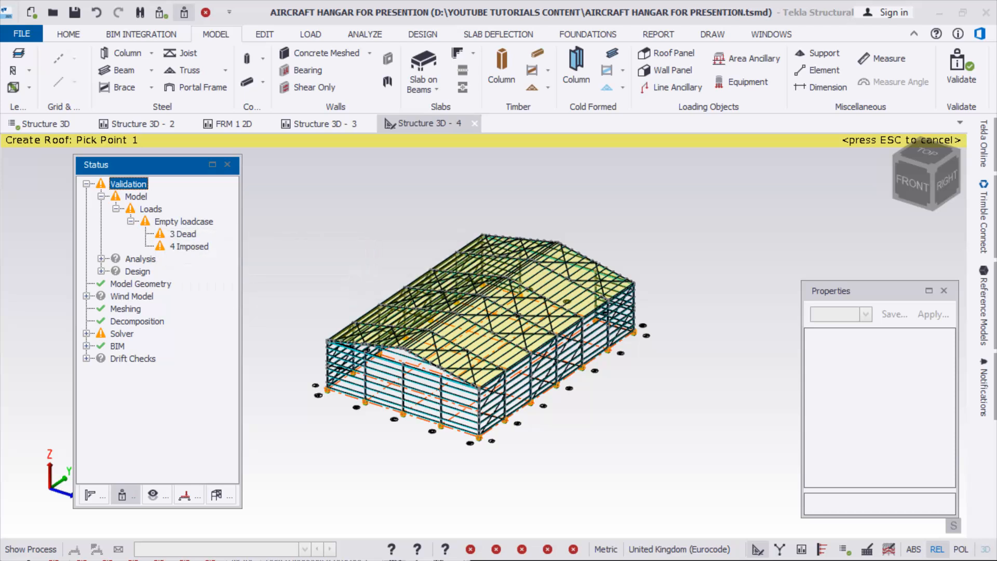
Create a rectangular wind wall along grid line E from the front eaves corner (20, 0, 6) m to the rear base corner
{"action": "scroll", "coordinate": [299, 400], "scroll_direction": "up", "scroll_amount": 2}
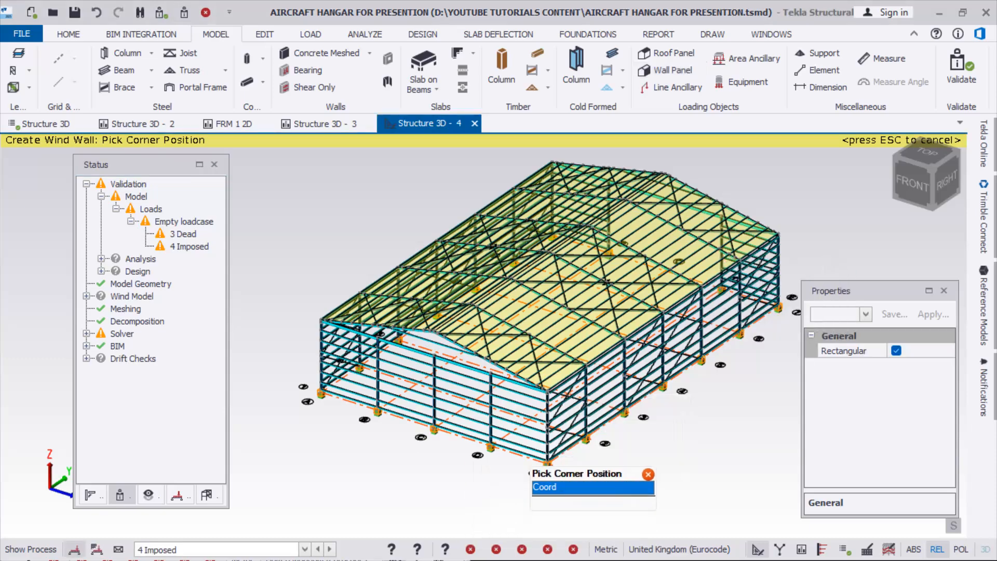
{"action": "scroll", "coordinate": [463, 415], "scroll_direction": "up", "scroll_amount": 5}
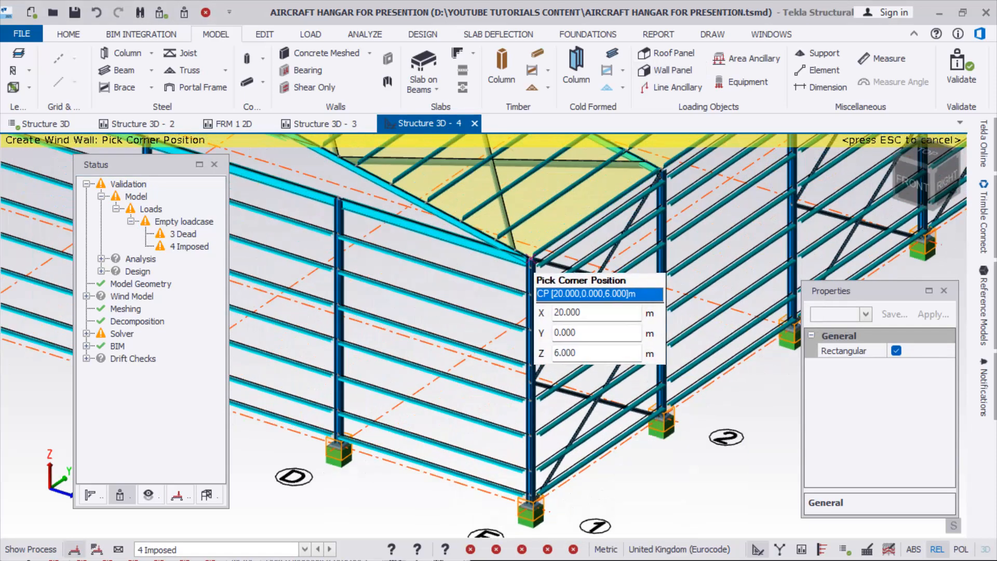
{"action": "left_click", "coordinate": [529, 258]}
{"action": "scroll", "coordinate": [410, 452], "scroll_direction": "down", "scroll_amount": 5}
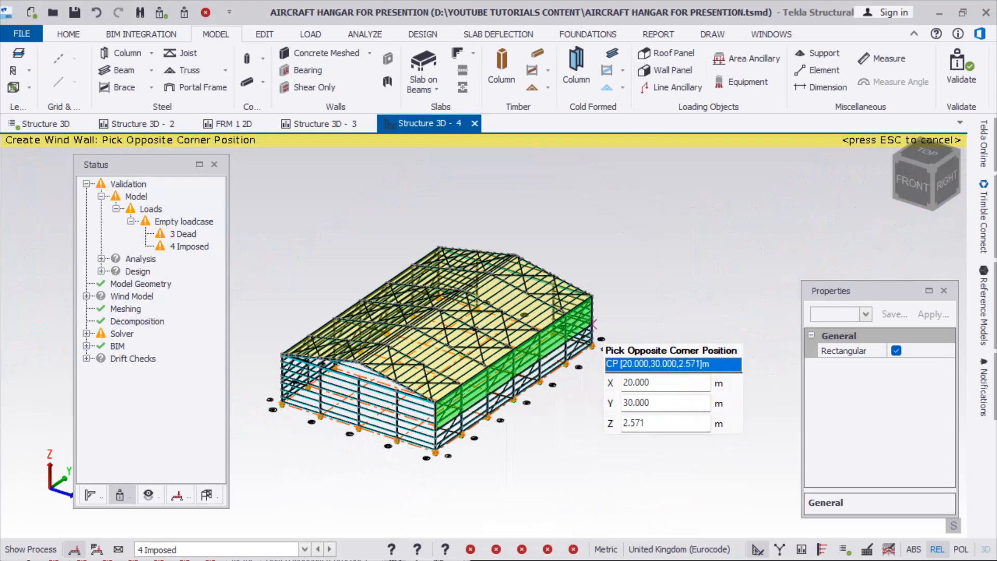
{"action": "scroll", "coordinate": [597, 342], "scroll_direction": "up", "scroll_amount": 5}
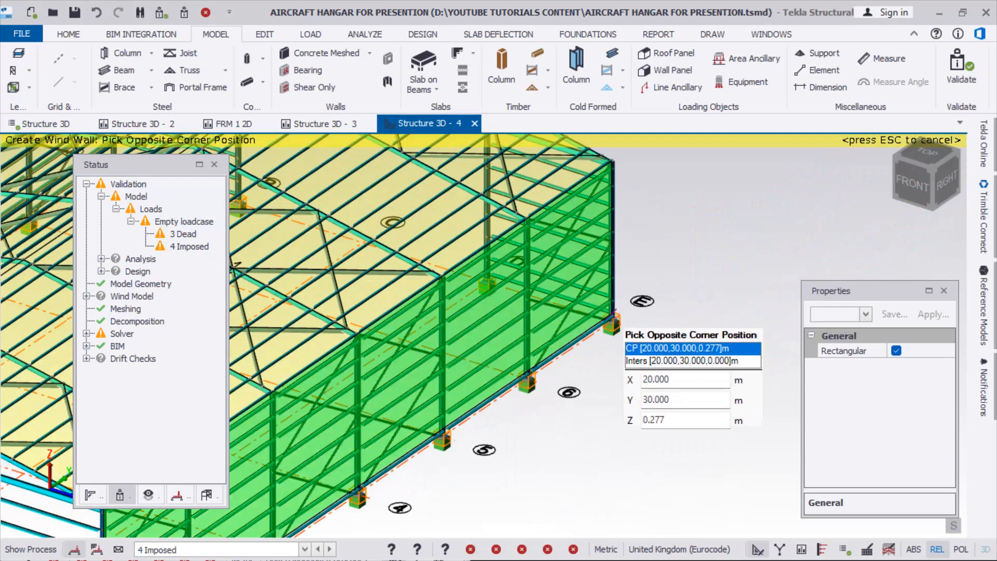
{"action": "left_click", "coordinate": [614, 317]}
Create a rectangular wind wall along grid line A from the rear eaves corner (0, 30, 6) m to the front base corner (0, 0, 0) m
{"action": "scroll", "coordinate": [657, 386], "scroll_direction": "down", "scroll_amount": 5}
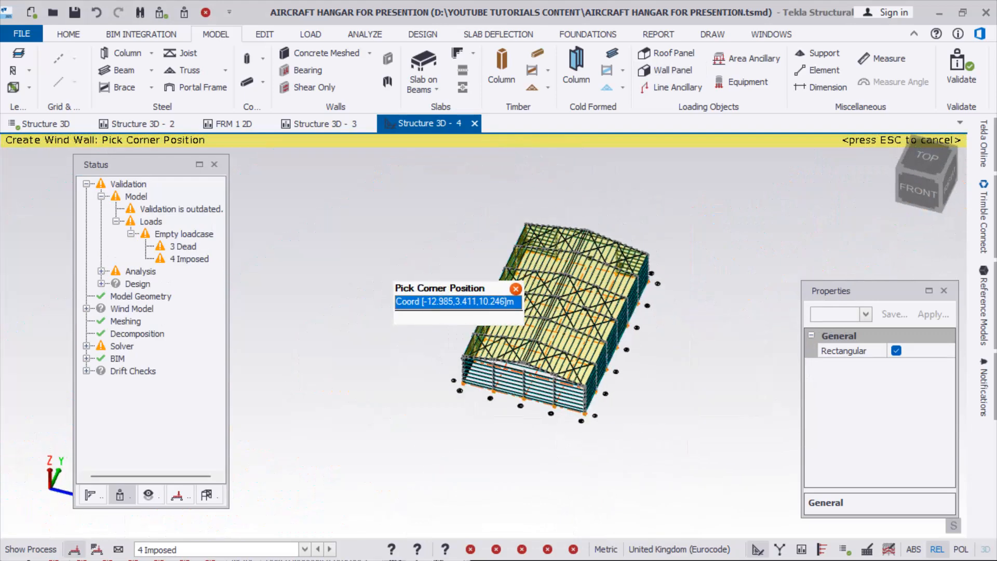
{"action": "right_click_drag", "start_coordinate": [378, 271], "coordinate": [478, 269]}
{"action": "right_click_drag", "start_coordinate": [301, 288], "coordinate": [550, 375]}
{"action": "scroll", "coordinate": [478, 379], "scroll_direction": "up", "scroll_amount": 3}
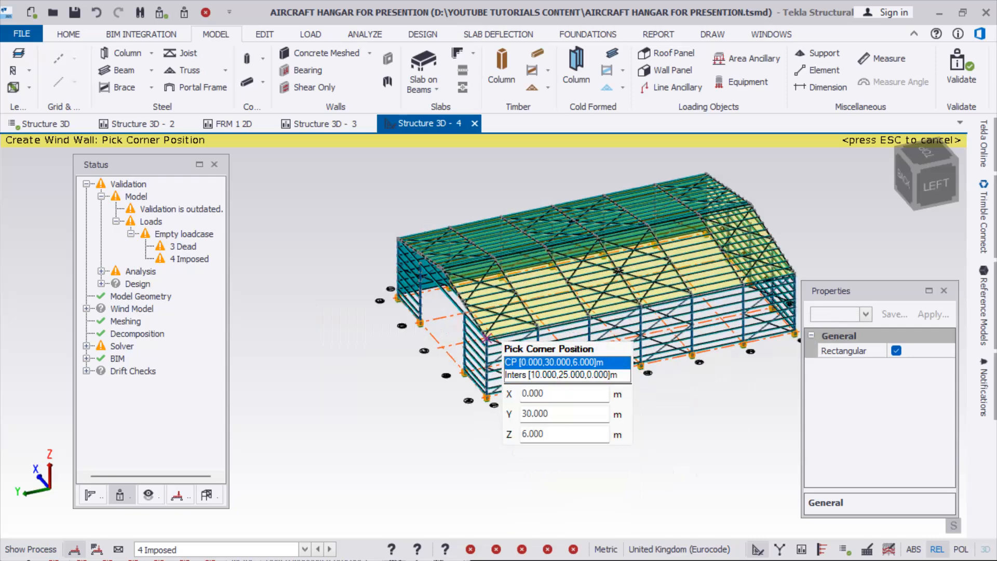
{"action": "scroll", "coordinate": [485, 337], "scroll_direction": "up", "scroll_amount": 6}
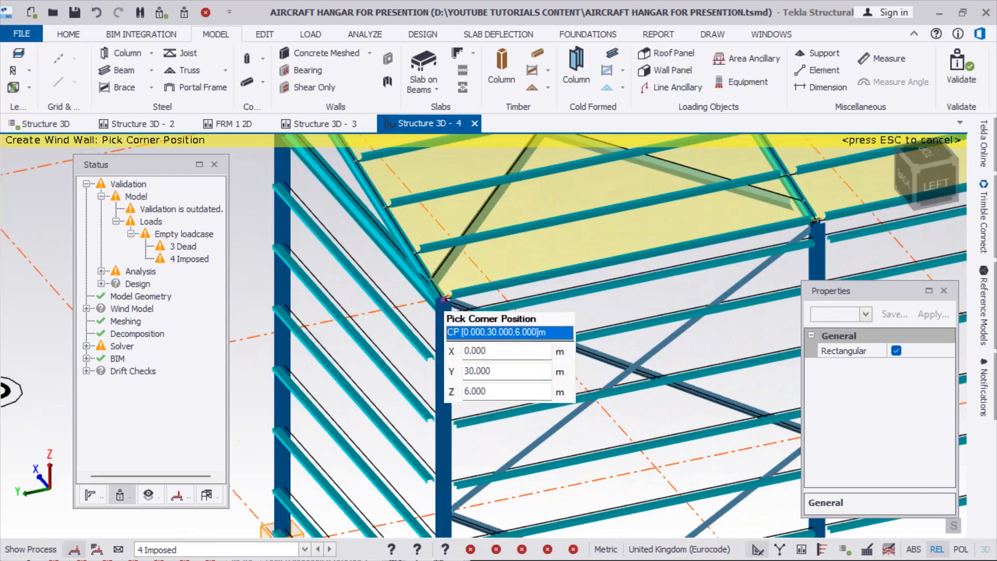
{"action": "scroll", "coordinate": [402, 353], "scroll_direction": "down", "scroll_amount": 6}
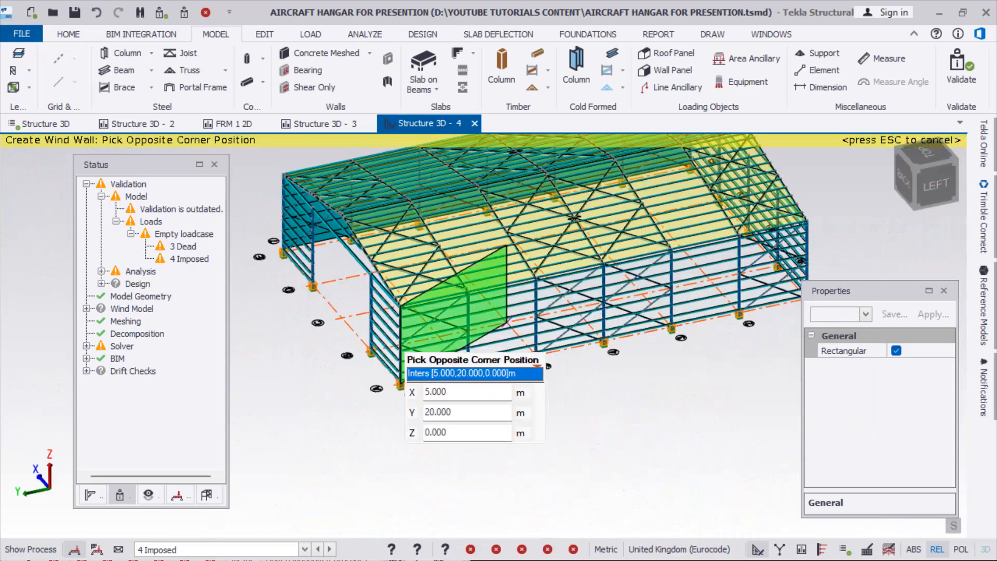
{"action": "scroll", "coordinate": [597, 322], "scroll_direction": "up", "scroll_amount": 10}
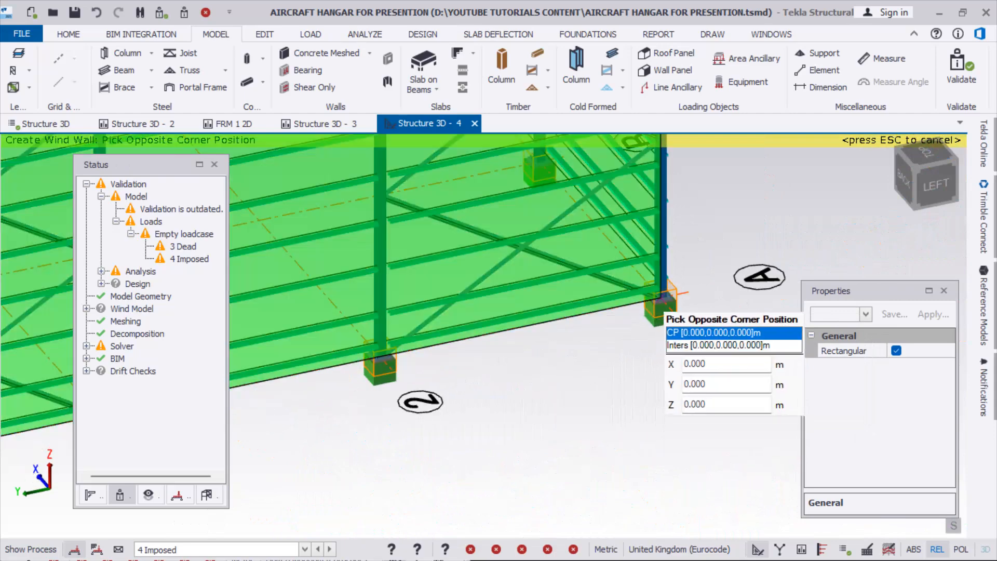
{"action": "left_click", "coordinate": [667, 294]}
Outline a non-rectangular wind wall on the rear gable from the grid E base (20, 30, 0) m through the eaves to the ridge (10, 30, 8) m
{"action": "scroll", "coordinate": [644, 405], "scroll_direction": "down", "scroll_amount": 8}
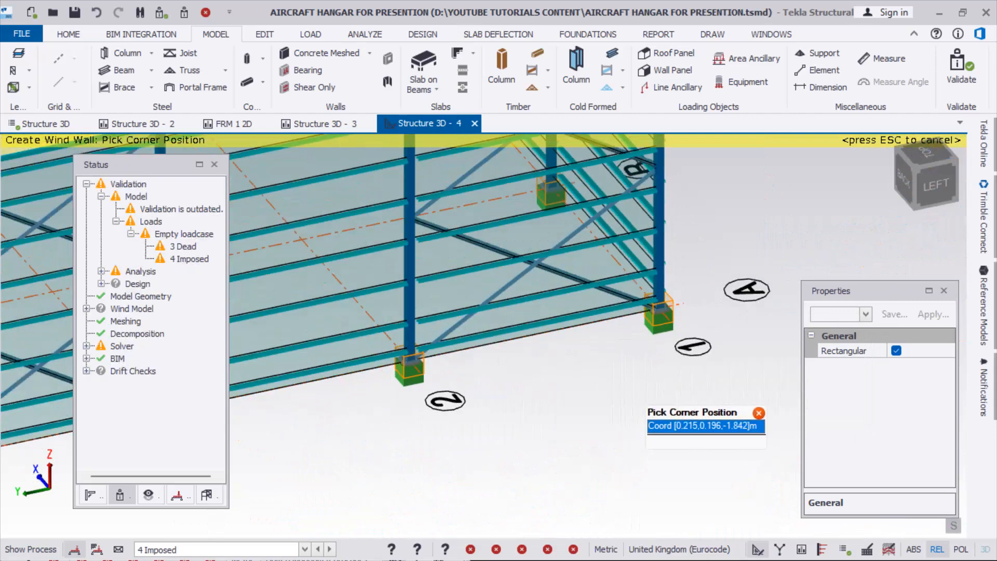
{"action": "scroll", "coordinate": [681, 378], "scroll_direction": "down", "scroll_amount": 3}
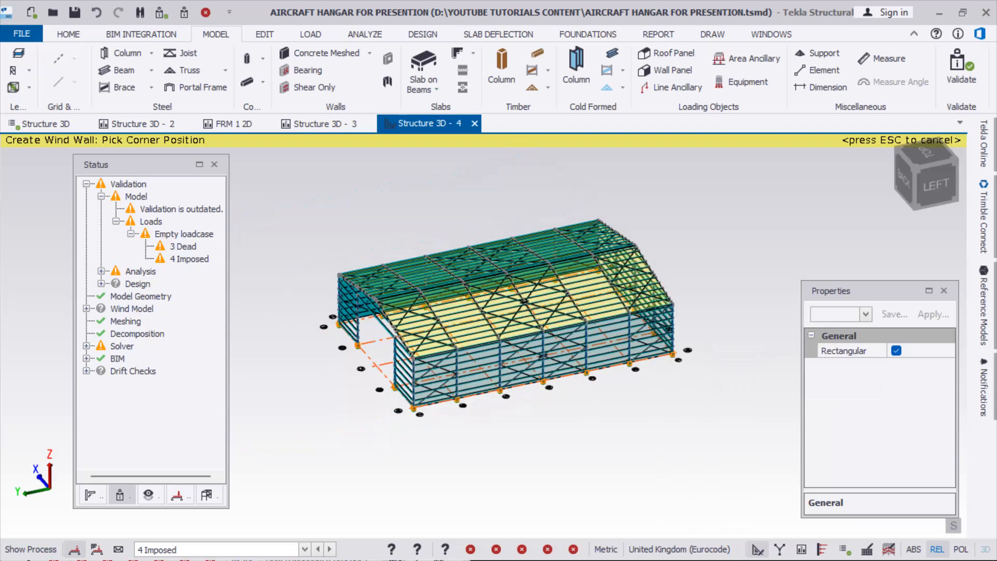
{"action": "right_click_drag", "start_coordinate": [341, 230], "coordinate": [403, 225]}
{"action": "scroll", "coordinate": [372, 359], "scroll_direction": "up", "scroll_amount": 10}
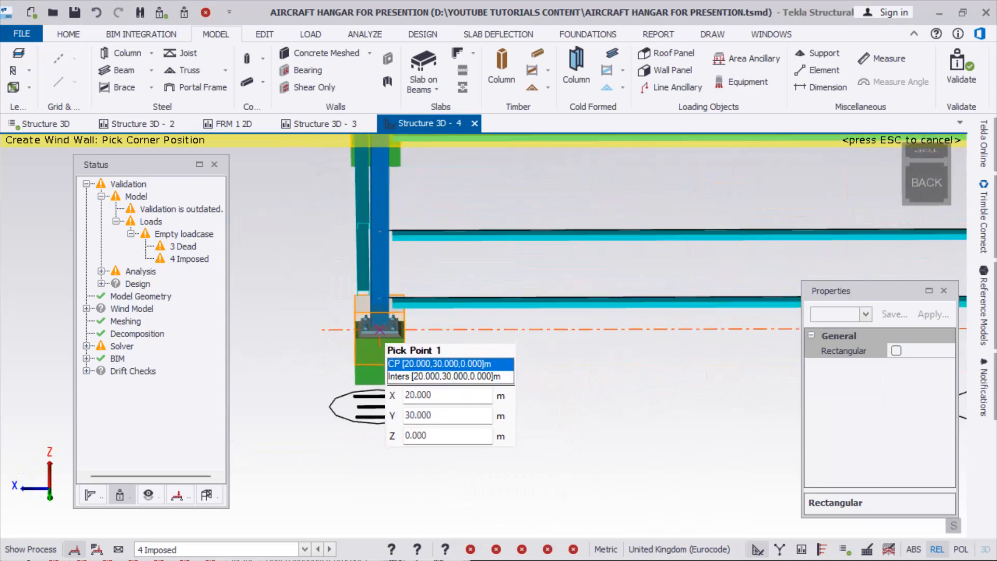
{"action": "scroll", "coordinate": [322, 458], "scroll_direction": "down", "scroll_amount": 8}
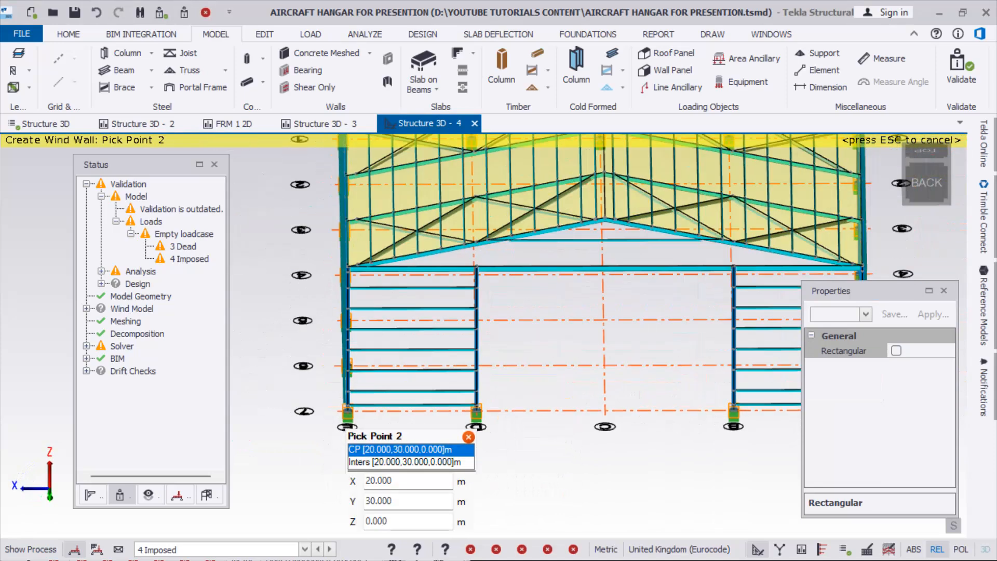
{"action": "scroll", "coordinate": [347, 264], "scroll_direction": "up", "scroll_amount": 6}
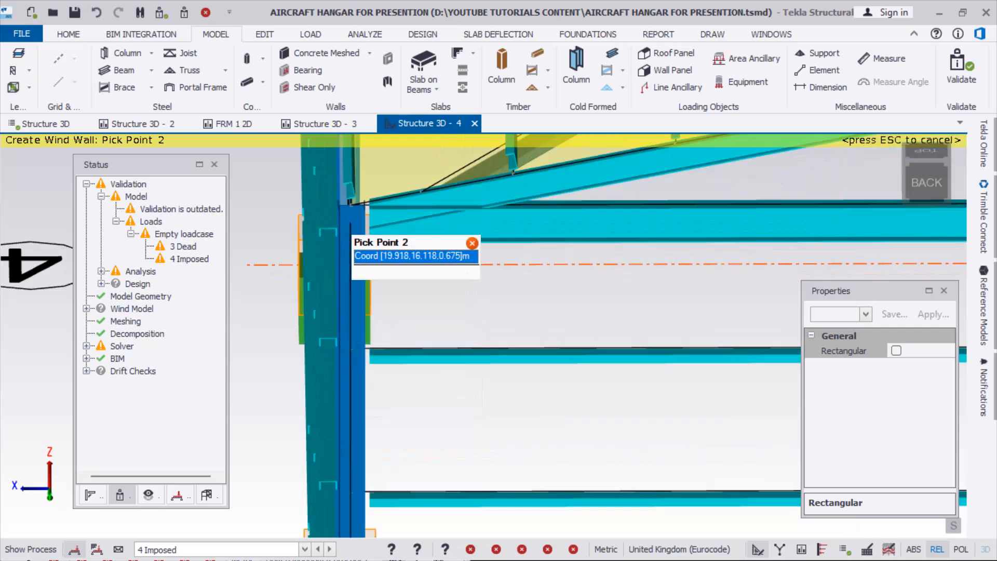
{"action": "left_click", "coordinate": [350, 202]}
{"action": "scroll", "coordinate": [306, 400], "scroll_direction": "down", "scroll_amount": 8}
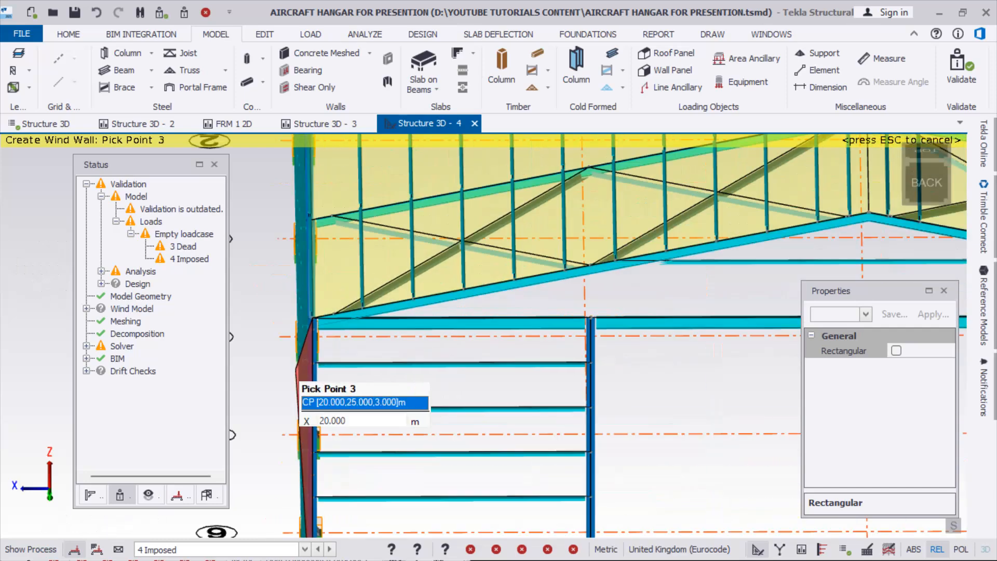
{"action": "scroll", "coordinate": [670, 278], "scroll_direction": "up", "scroll_amount": 4}
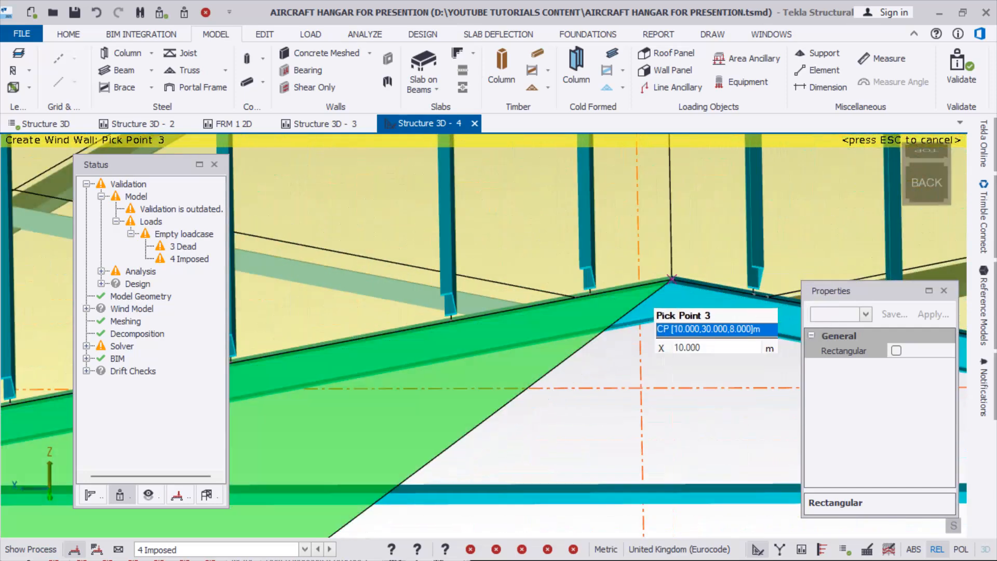
{"action": "left_click", "coordinate": [670, 278]}
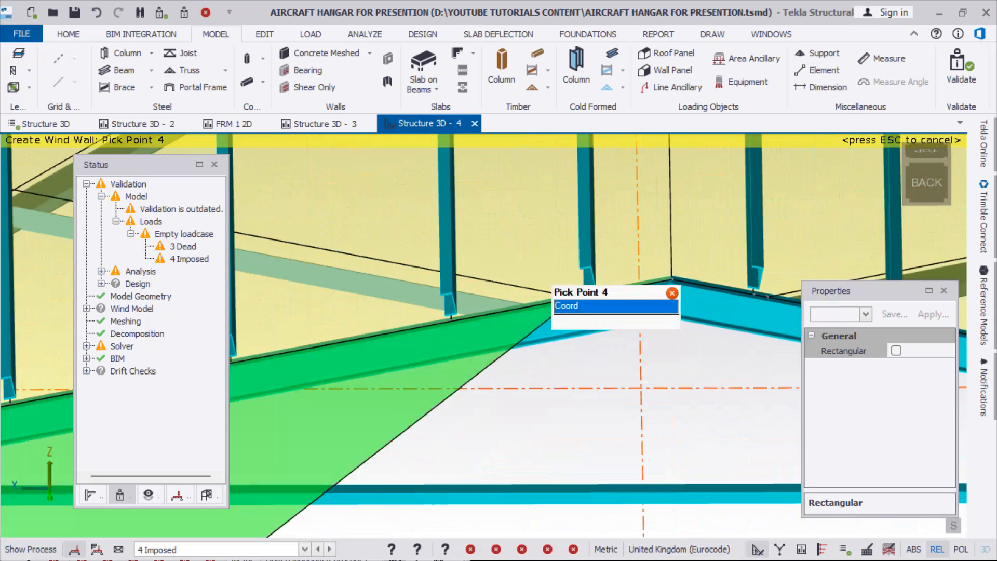
Complete the rear gable wind wall through the grid A eaves and base corners, closing it at the starting point (20, 30, 0) m
{"action": "scroll", "coordinate": [514, 275], "scroll_direction": "down", "scroll_amount": 6}
{"action": "scroll", "coordinate": [727, 290], "scroll_direction": "up", "scroll_amount": 6}
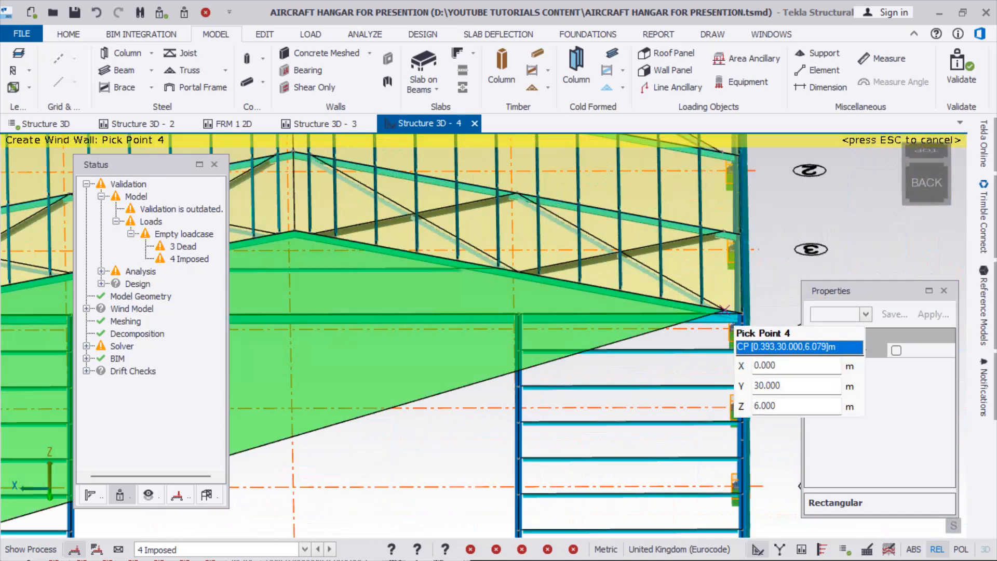
{"action": "left_click", "coordinate": [737, 268]}
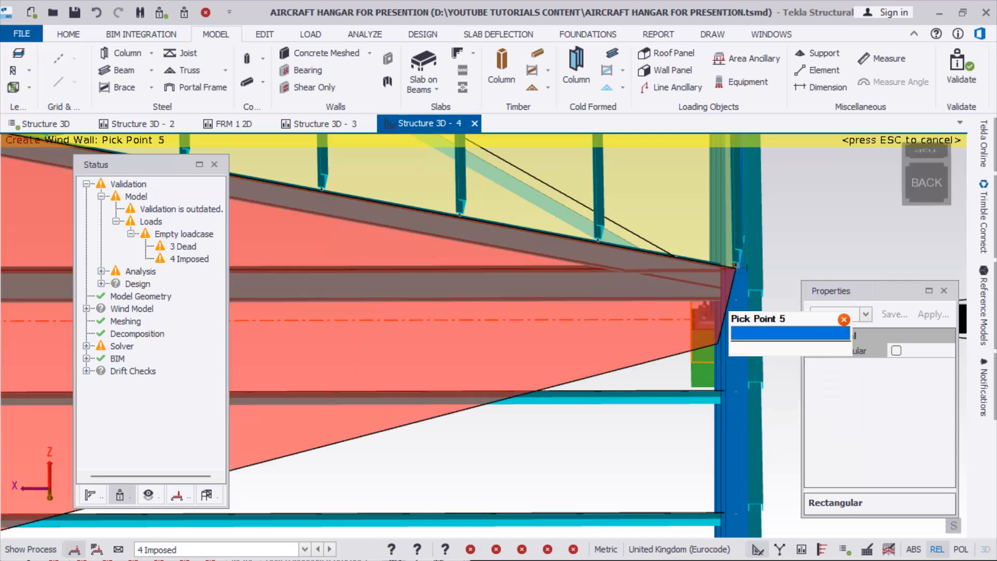
{"action": "scroll", "coordinate": [727, 312], "scroll_direction": "down", "scroll_amount": 5}
{"action": "scroll", "coordinate": [716, 405], "scroll_direction": "up", "scroll_amount": 5}
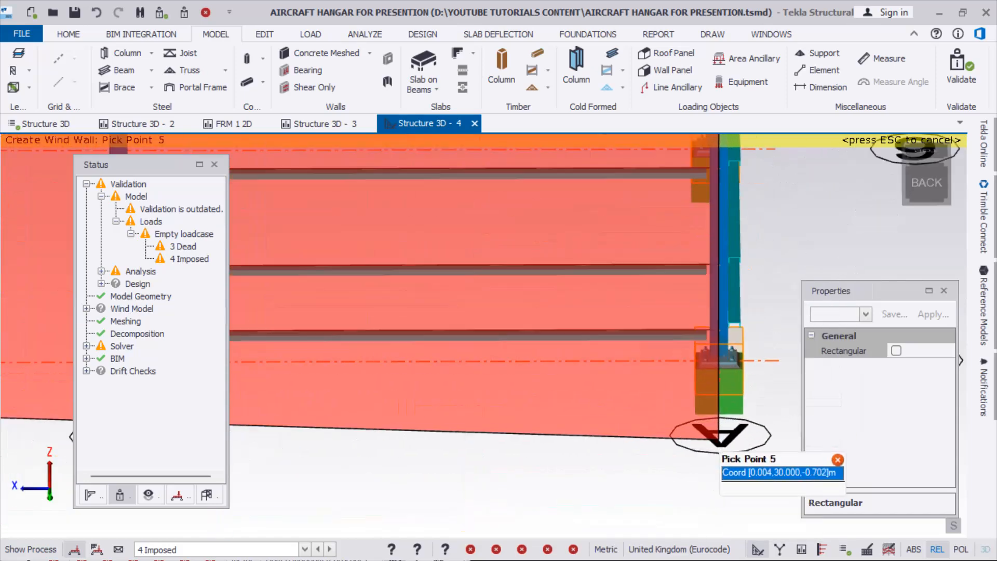
{"action": "left_click", "coordinate": [720, 361]}
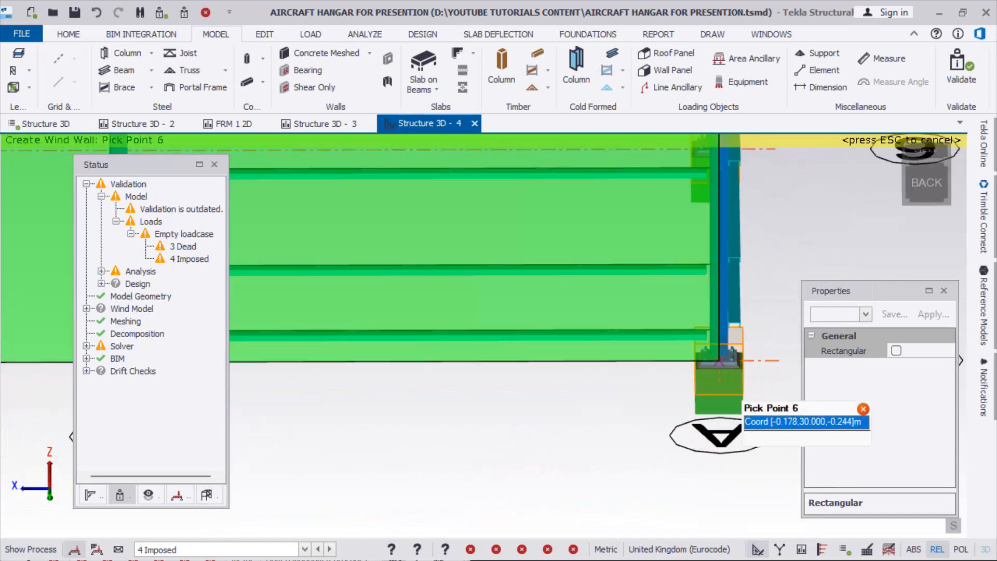
{"action": "scroll", "coordinate": [720, 360], "scroll_direction": "down", "scroll_amount": 5}
{"action": "scroll", "coordinate": [450, 387], "scroll_direction": "up", "scroll_amount": 5}
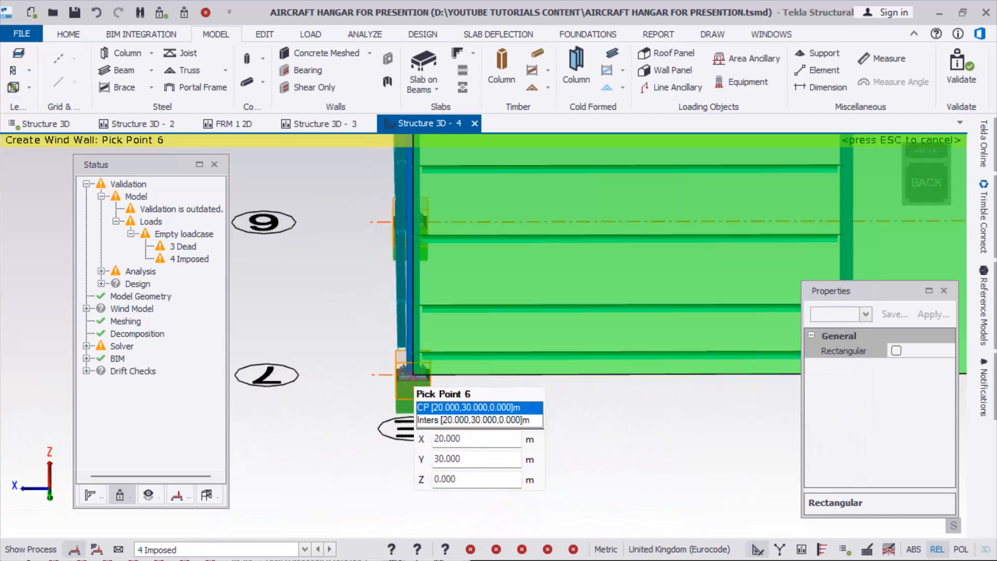
{"action": "left_click", "coordinate": [413, 373]}
Outline the front gable wind wall from the grid A eaves (0, 0, 6) m over the ridge (10, 0, 8) m to the grid E eaves (20, 0, 6) m
{"action": "scroll", "coordinate": [413, 373], "scroll_direction": "down", "scroll_amount": 5}
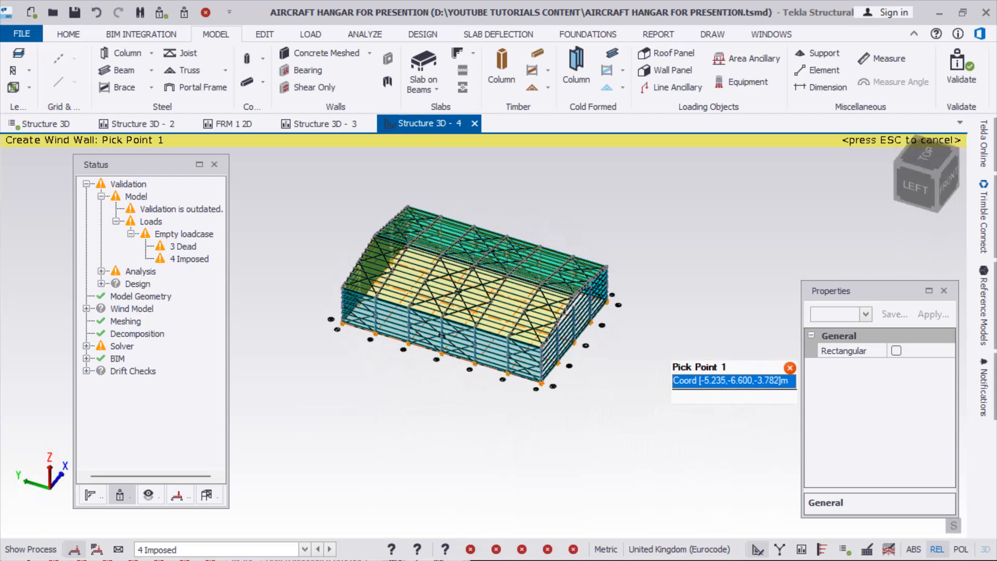
{"action": "scroll", "coordinate": [471, 387], "scroll_direction": "up", "scroll_amount": 8}
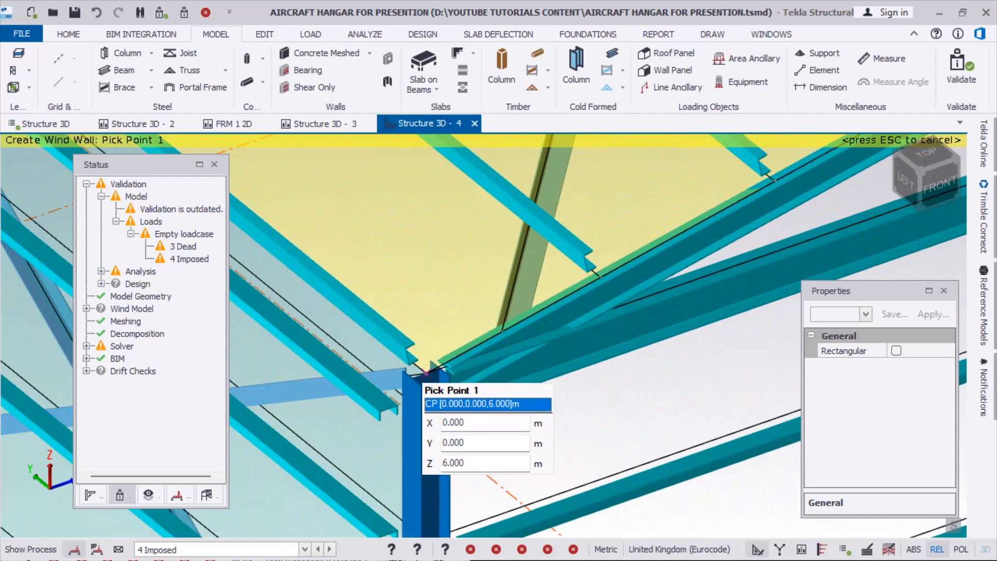
{"action": "left_click", "coordinate": [426, 373]}
{"action": "scroll", "coordinate": [426, 373], "scroll_direction": "down", "scroll_amount": 5}
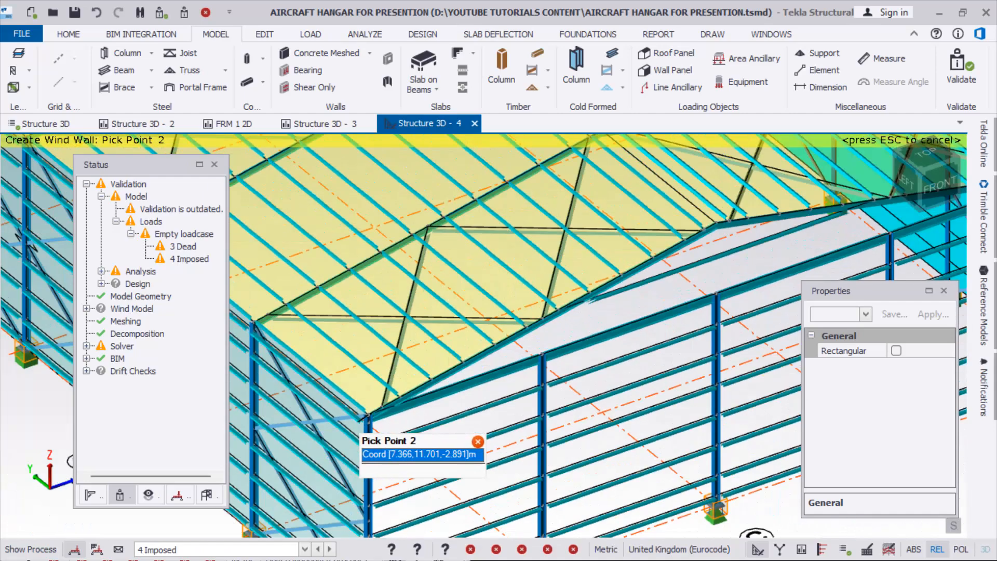
{"action": "scroll", "coordinate": [715, 232], "scroll_direction": "up", "scroll_amount": 5}
{"action": "scroll", "coordinate": [714, 232], "scroll_direction": "up", "scroll_amount": 3}
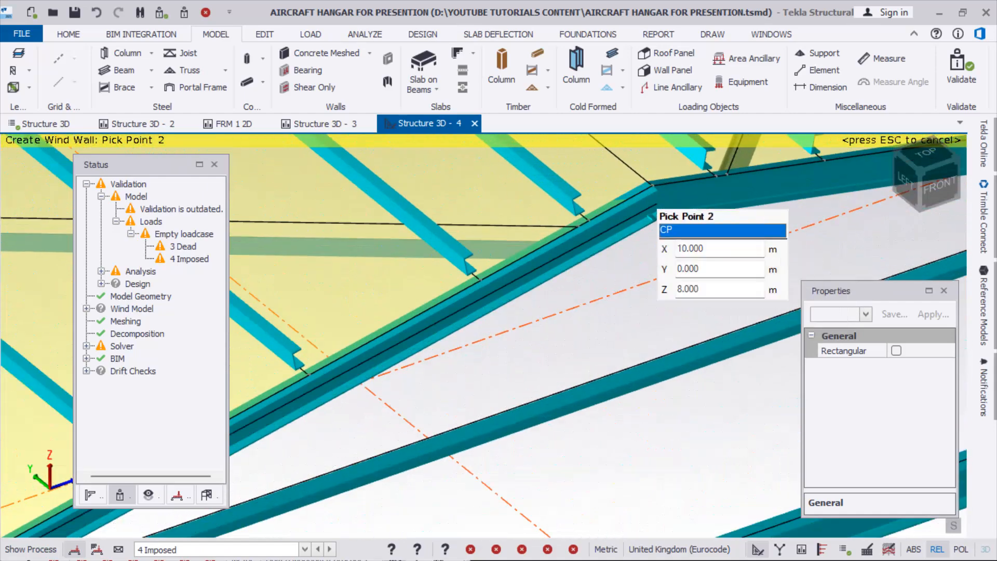
{"action": "left_click", "coordinate": [651, 185]}
{"action": "scroll", "coordinate": [431, 410], "scroll_direction": "down", "scroll_amount": 5}
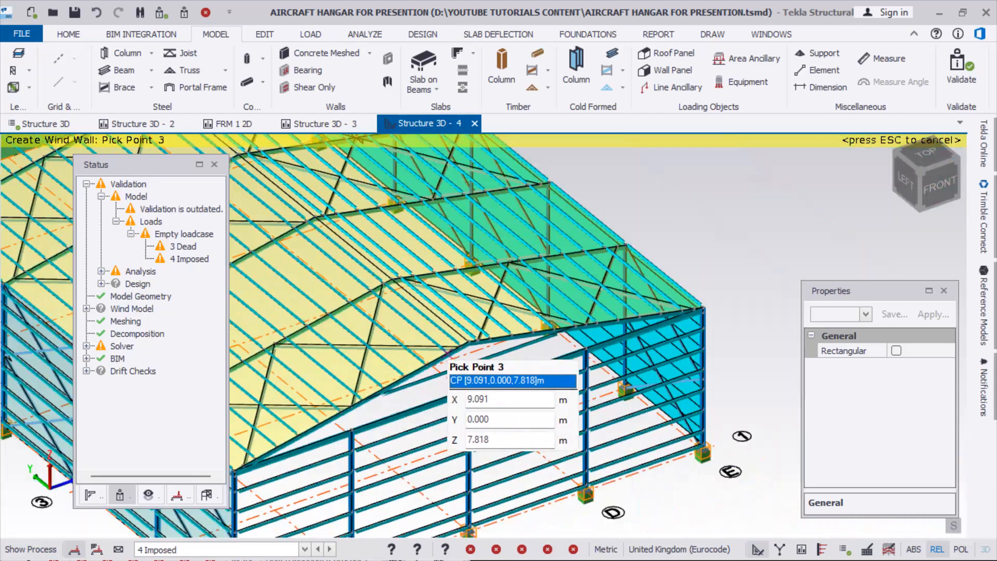
{"action": "scroll", "coordinate": [644, 312], "scroll_direction": "up", "scroll_amount": 3}
{"action": "scroll", "coordinate": [670, 308], "scroll_direction": "up", "scroll_amount": 4}
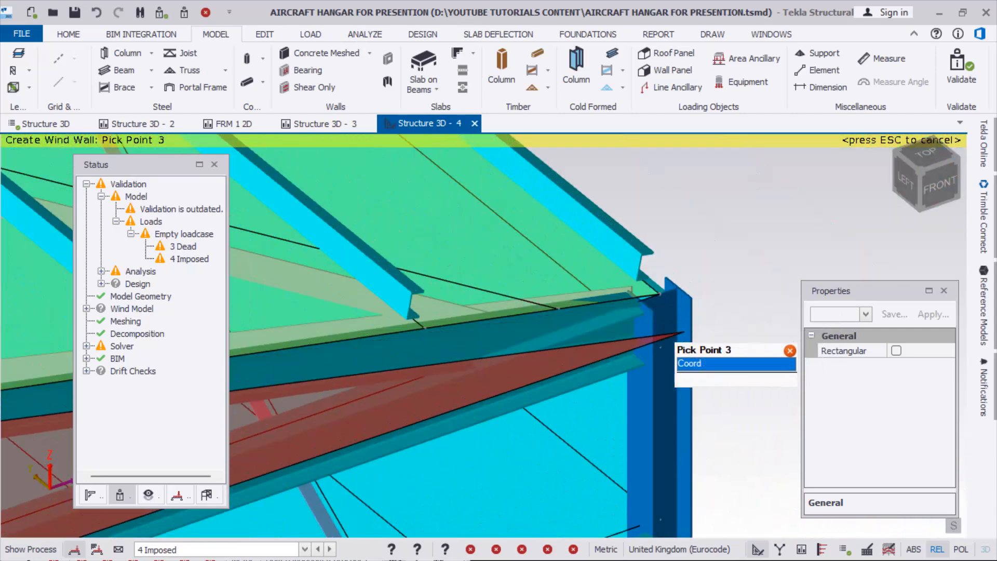
{"action": "left_click", "coordinate": [659, 295]}
Complete the front gable wind wall through base corners (20, 0, 0) m and (0, 0, 0) m, closing at (0, 0, 6) m, and end wall creation
{"action": "scroll", "coordinate": [668, 291], "scroll_direction": "down", "scroll_amount": 6}
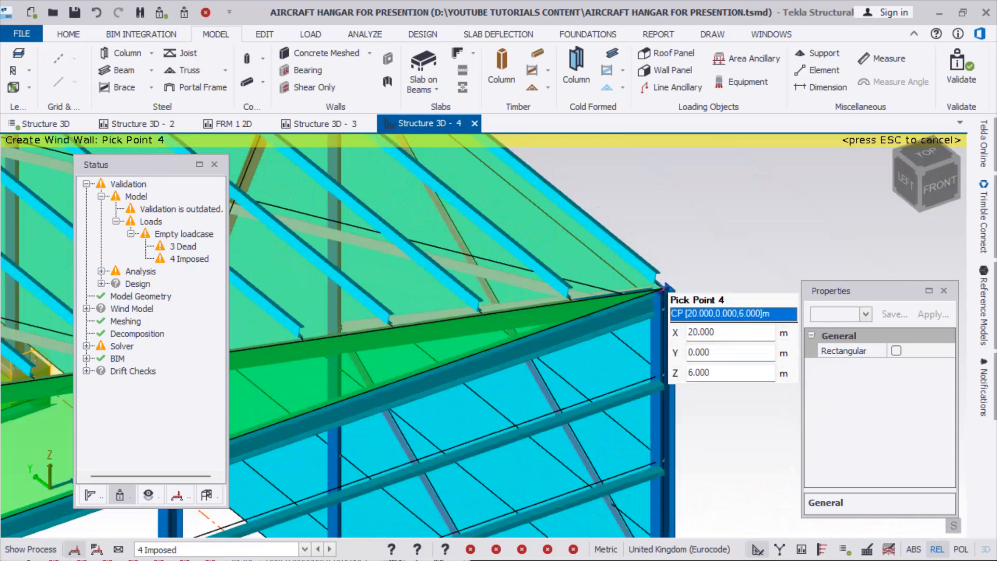
{"action": "scroll", "coordinate": [670, 370], "scroll_direction": "up", "scroll_amount": 5}
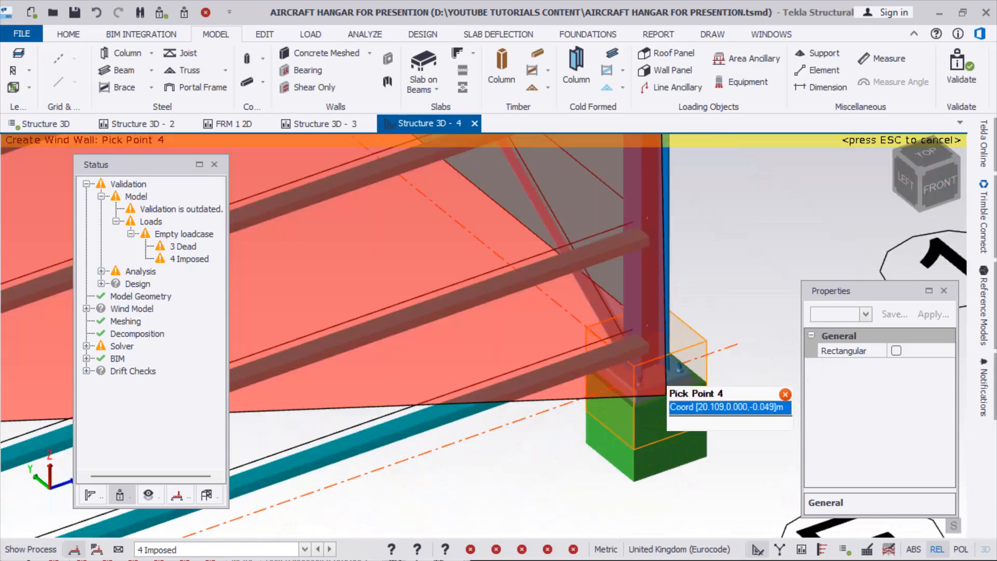
{"action": "left_click", "coordinate": [647, 326]}
{"action": "scroll", "coordinate": [631, 376], "scroll_direction": "down", "scroll_amount": 6}
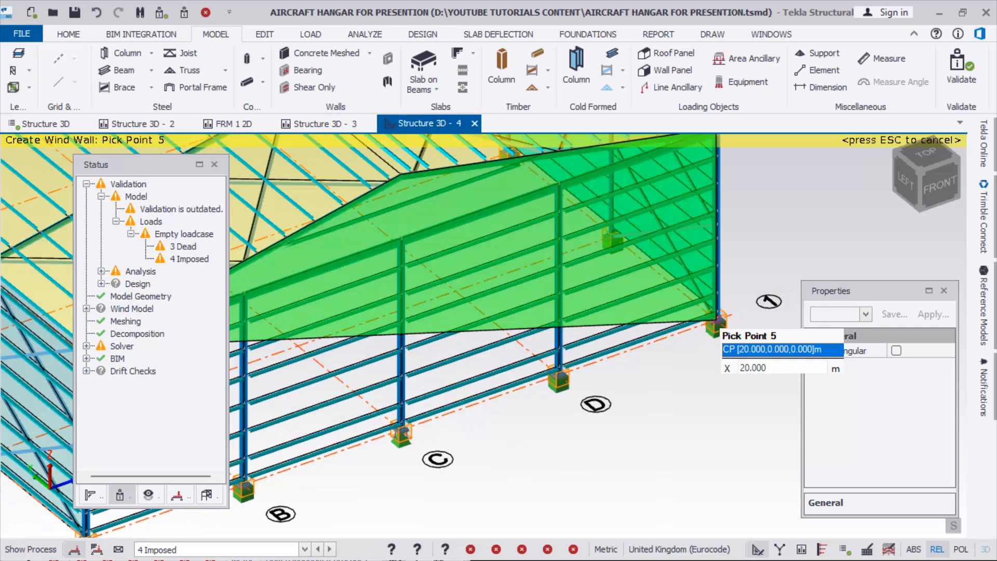
{"action": "scroll", "coordinate": [608, 380], "scroll_direction": "up", "scroll_amount": 7}
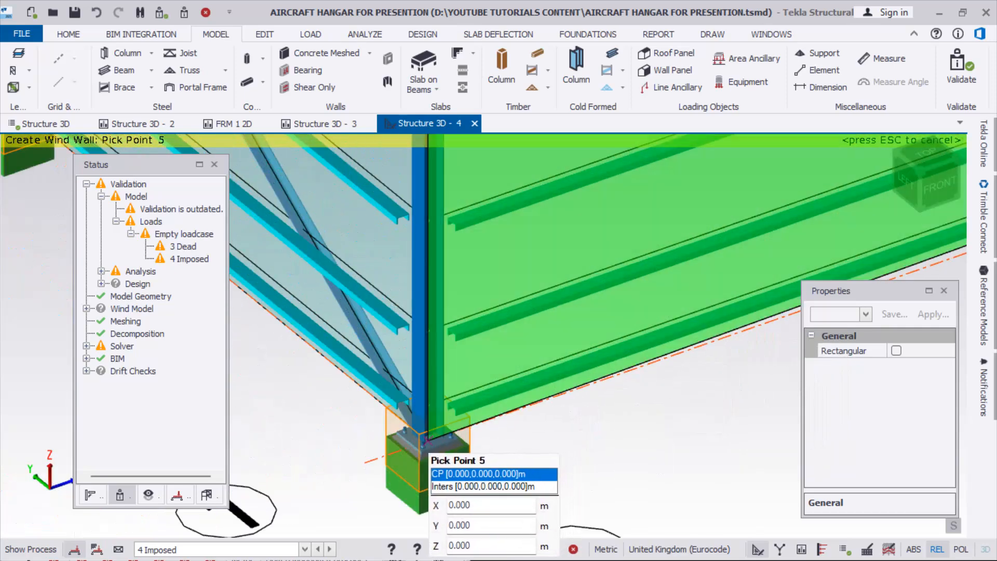
{"action": "left_click", "coordinate": [425, 440]}
{"action": "scroll", "coordinate": [428, 436], "scroll_direction": "down", "scroll_amount": 6}
{"action": "scroll", "coordinate": [436, 363], "scroll_direction": "up", "scroll_amount": 7}
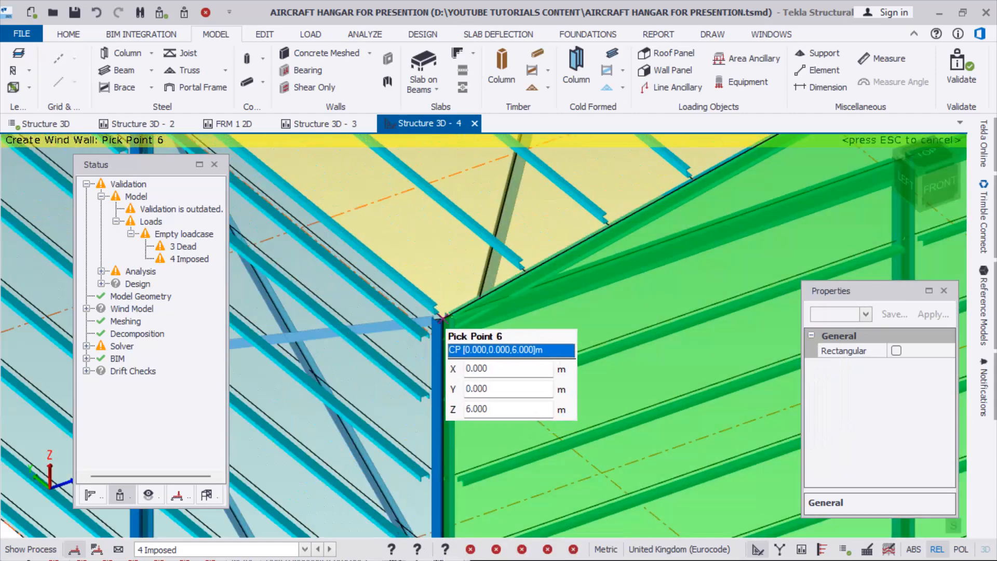
{"action": "left_click", "coordinate": [440, 316]}
{"action": "scroll", "coordinate": [440, 364], "scroll_direction": "down", "scroll_amount": 6}
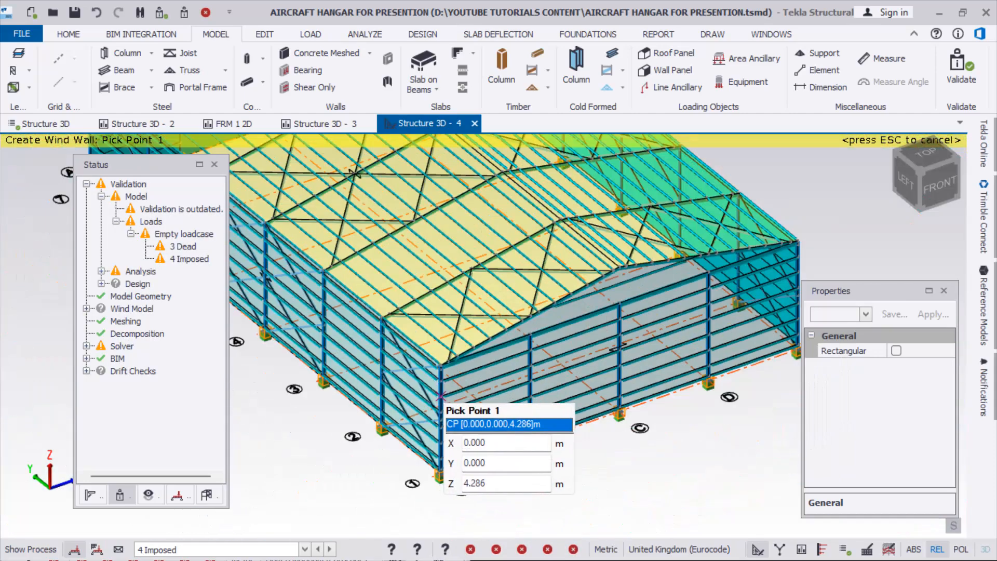
{"action": "key", "text": "Escape"}
{"action": "scroll", "coordinate": [440, 405], "scroll_direction": "down", "scroll_amount": 5}
{"action": "scroll", "coordinate": [430, 416], "scroll_direction": "up", "scroll_amount": 4}
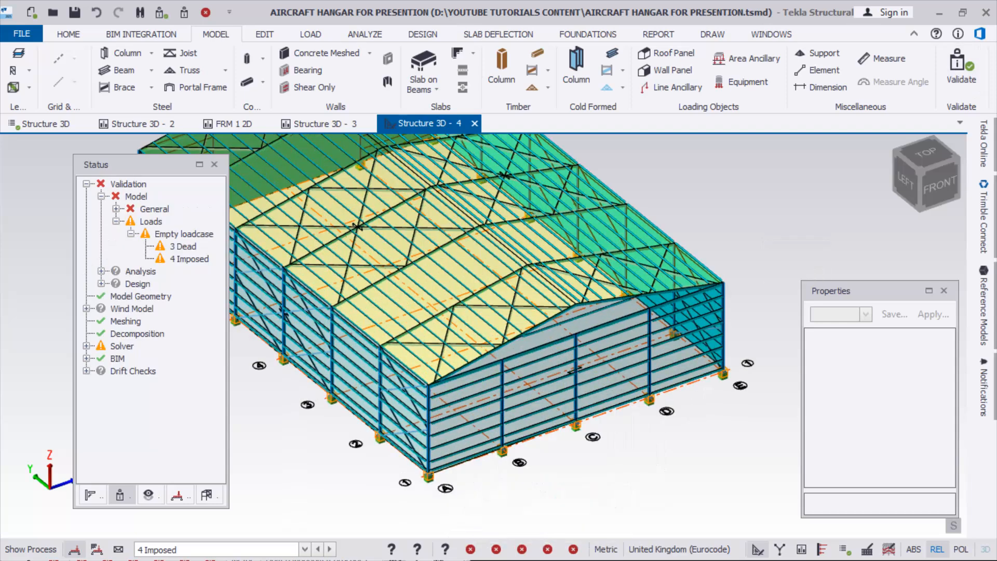
Locate the front gable wind wall listed under the validation's general errors and delete it
{"action": "left_click", "coordinate": [116, 209]}
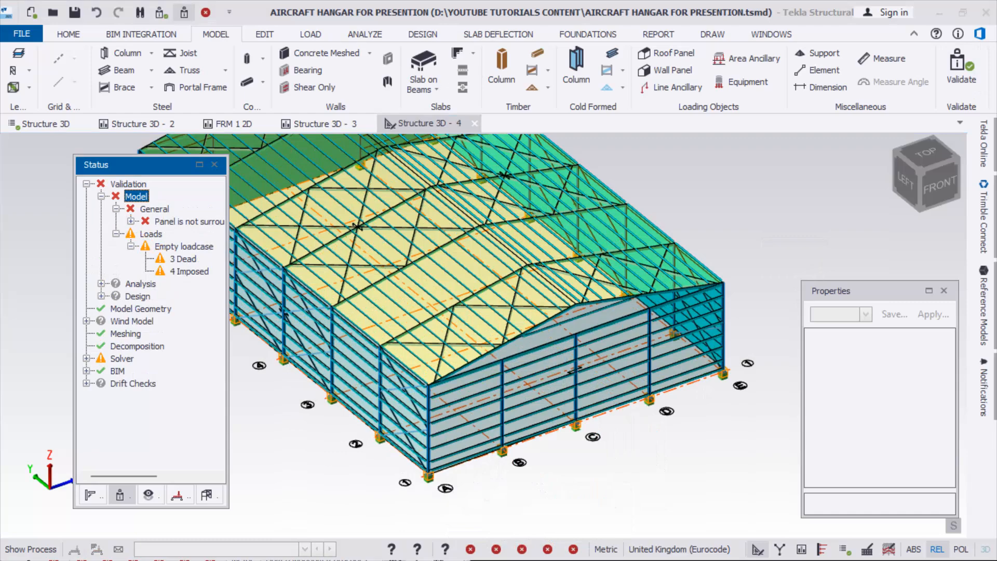
{"action": "left_click", "coordinate": [131, 221]}
{"action": "double_click", "coordinate": [176, 232]}
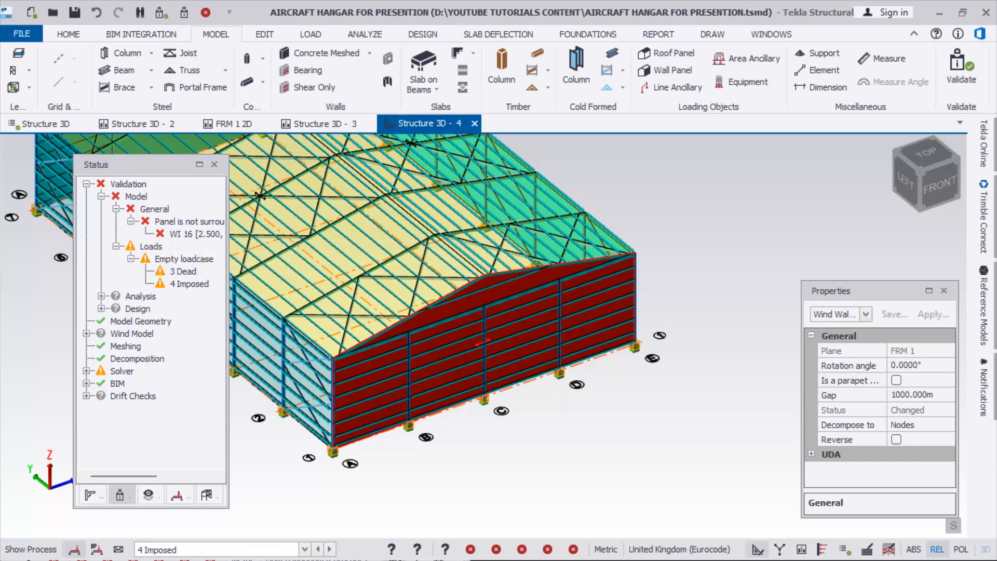
{"action": "key", "text": "Delete"}
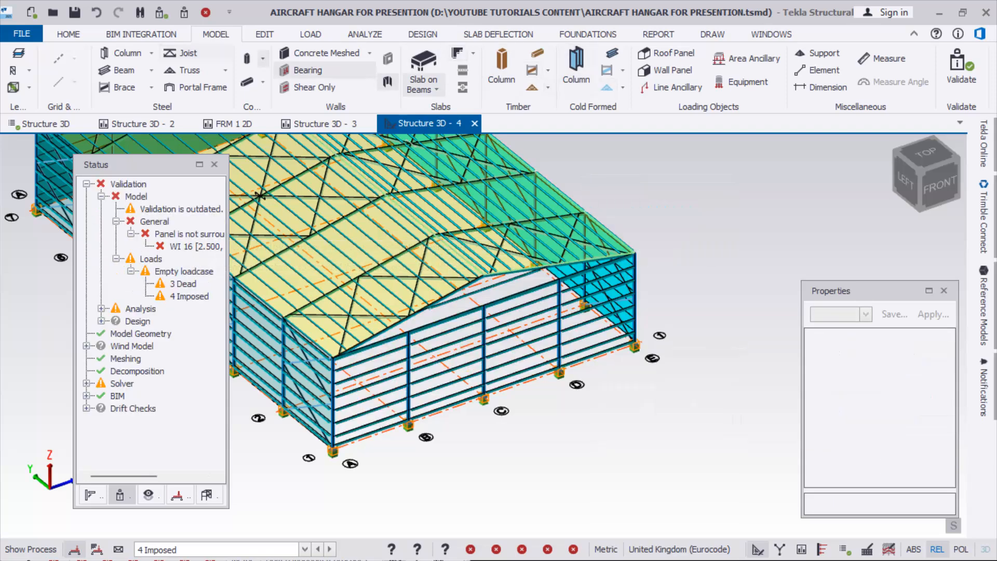
Start a non-rectangular wind wall on the front gable from the ridge (10, 0, 8) m to the grid E eaves (20, 0, 6) m
{"action": "left_click", "coordinate": [672, 70]}
{"action": "scroll", "coordinate": [457, 270], "scroll_direction": "up", "scroll_amount": 5}
{"action": "scroll", "coordinate": [474, 278], "scroll_direction": "up", "scroll_amount": 3}
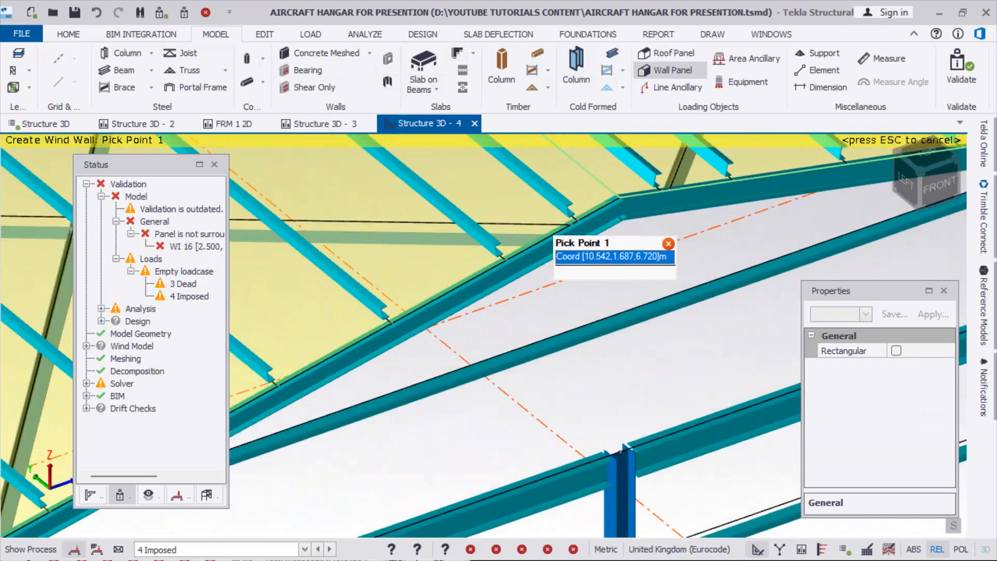
{"action": "left_click", "coordinate": [622, 196]}
{"action": "scroll", "coordinate": [244, 434], "scroll_direction": "down", "scroll_amount": 5}
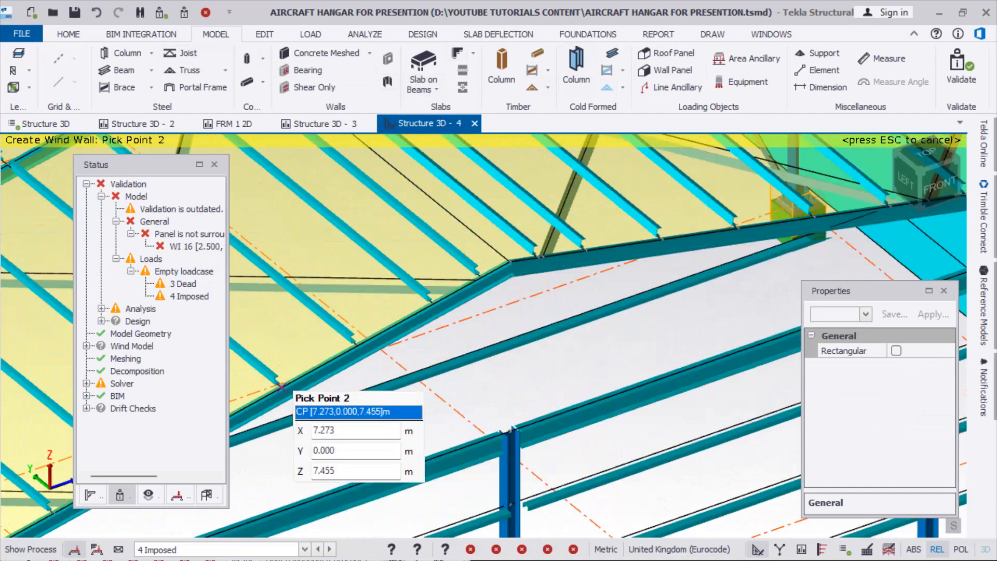
{"action": "scroll", "coordinate": [706, 288], "scroll_direction": "up", "scroll_amount": 3}
{"action": "scroll", "coordinate": [706, 290], "scroll_direction": "up", "scroll_amount": 5}
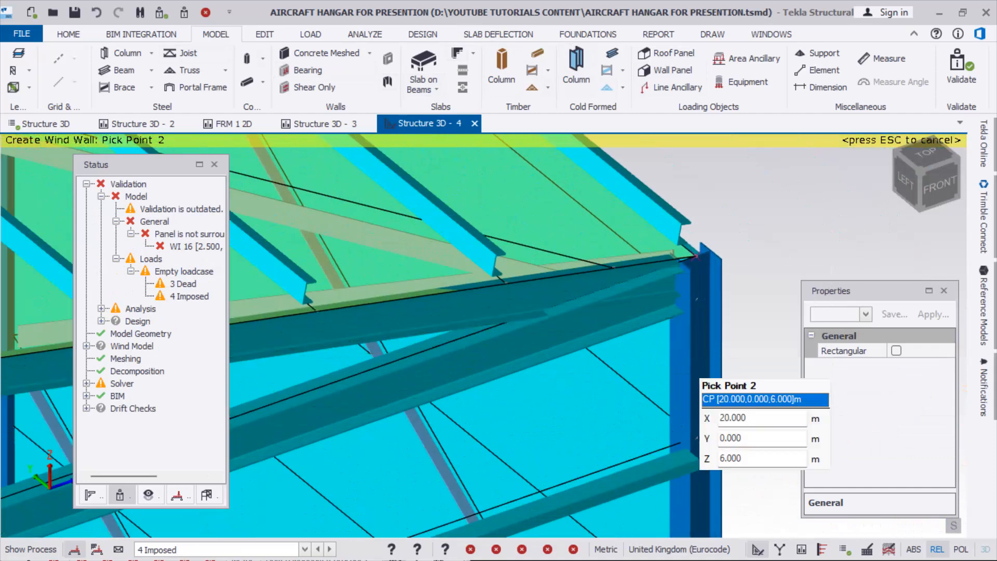
{"action": "left_click", "coordinate": [684, 245]}
Continue the front gable wall outline through the base corners at grid E (20, 0, 0) m and grid A (0, 0, 0) m
{"action": "scroll", "coordinate": [684, 244], "scroll_direction": "down", "scroll_amount": 6}
{"action": "scroll", "coordinate": [698, 488], "scroll_direction": "up", "scroll_amount": 4}
{"action": "scroll", "coordinate": [698, 499], "scroll_direction": "up", "scroll_amount": 5}
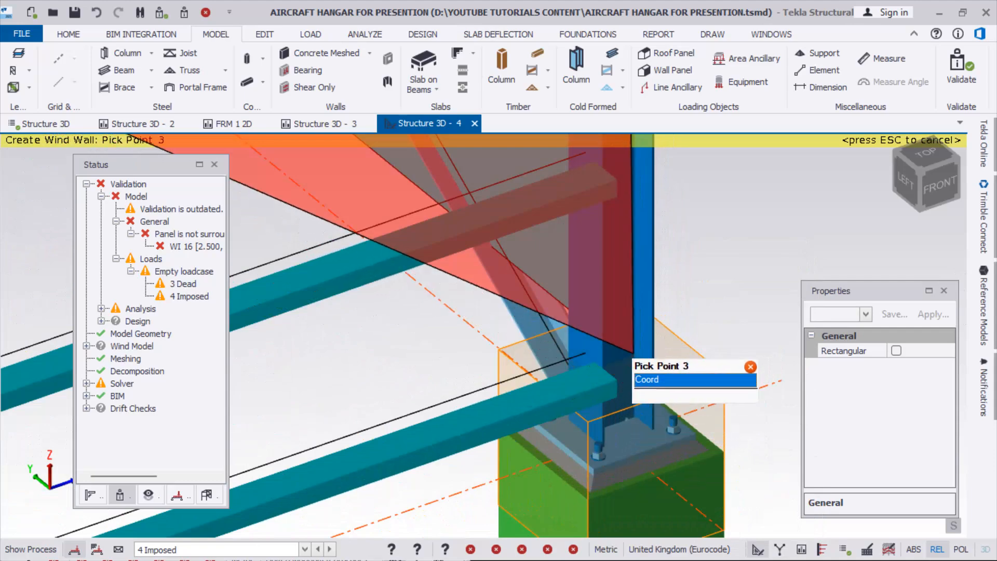
{"action": "scroll", "coordinate": [623, 397], "scroll_direction": "down", "scroll_amount": 3}
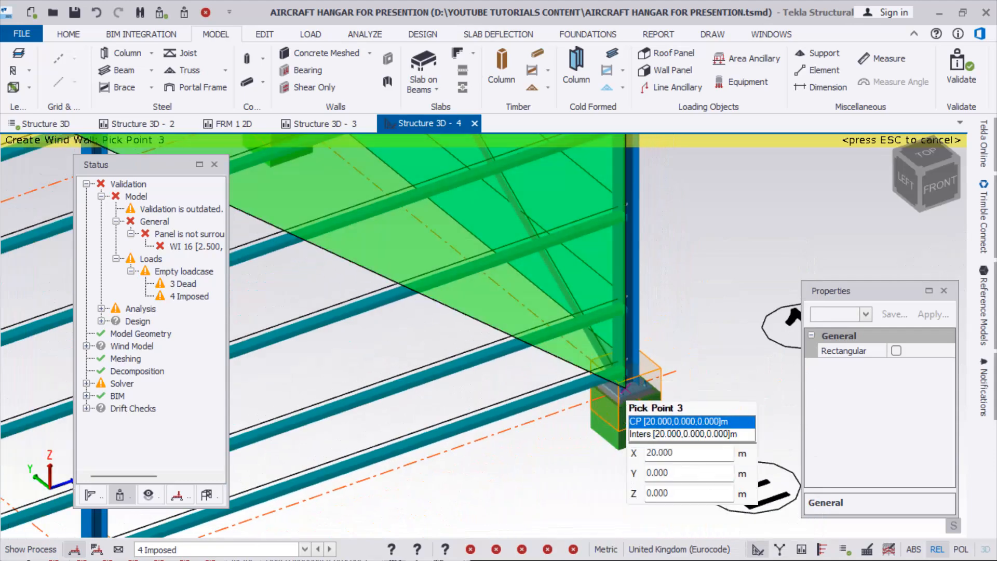
{"action": "left_click", "coordinate": [623, 388]}
{"action": "scroll", "coordinate": [669, 368], "scroll_direction": "down", "scroll_amount": 3}
{"action": "scroll", "coordinate": [571, 384], "scroll_direction": "down", "scroll_amount": 5}
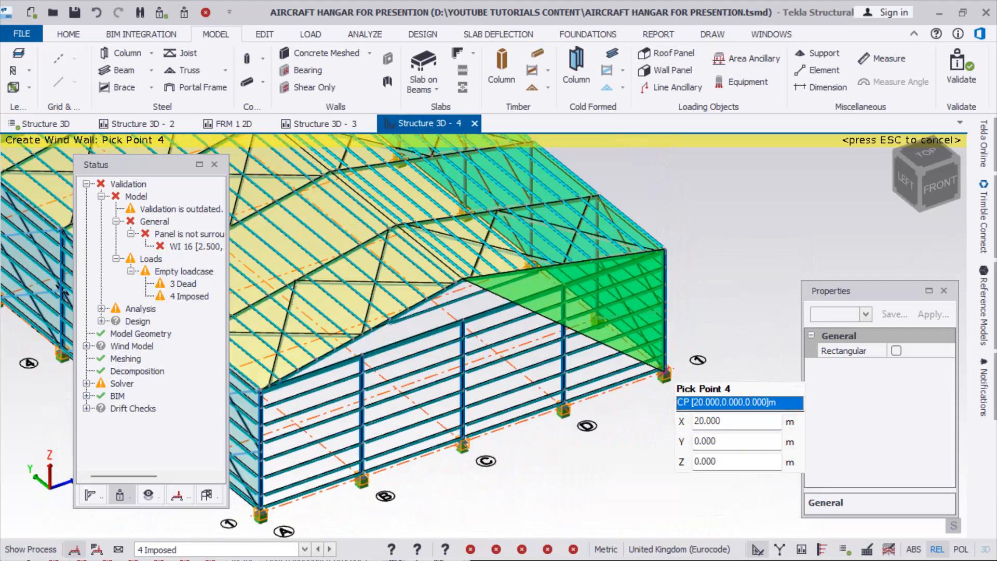
{"action": "scroll", "coordinate": [467, 431], "scroll_direction": "up", "scroll_amount": 5}
{"action": "scroll", "coordinate": [498, 425], "scroll_direction": "up", "scroll_amount": 3}
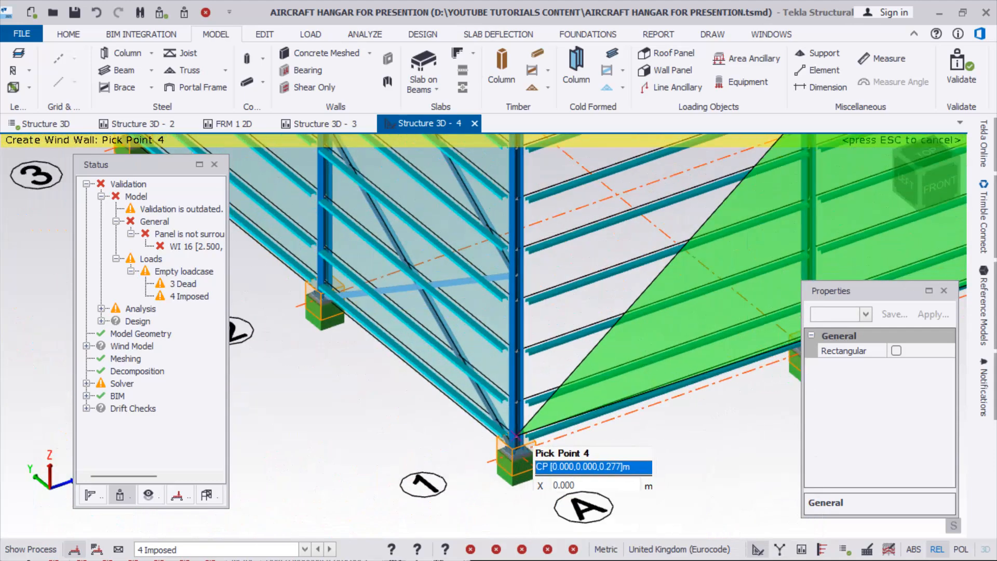
{"action": "left_click", "coordinate": [517, 451]}
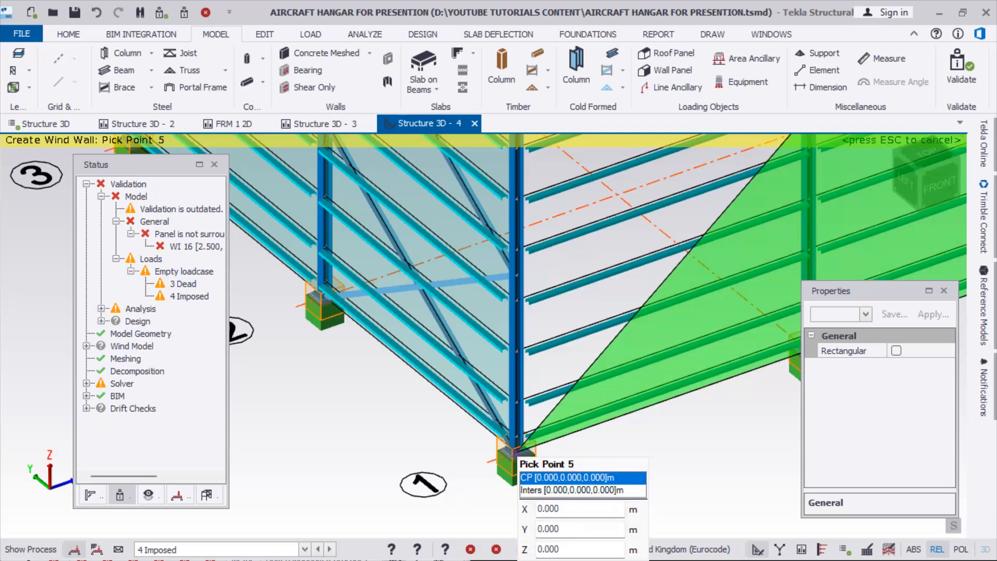
Complete the front gable wind wall through the grid A eaves (0, 0, 6) m, closing it at the ridge (10, 0, 8) m
{"action": "scroll", "coordinate": [489, 514], "scroll_direction": "down", "scroll_amount": 3}
{"action": "scroll", "coordinate": [478, 423], "scroll_direction": "up", "scroll_amount": 4}
{"action": "scroll", "coordinate": [506, 337], "scroll_direction": "up", "scroll_amount": 2}
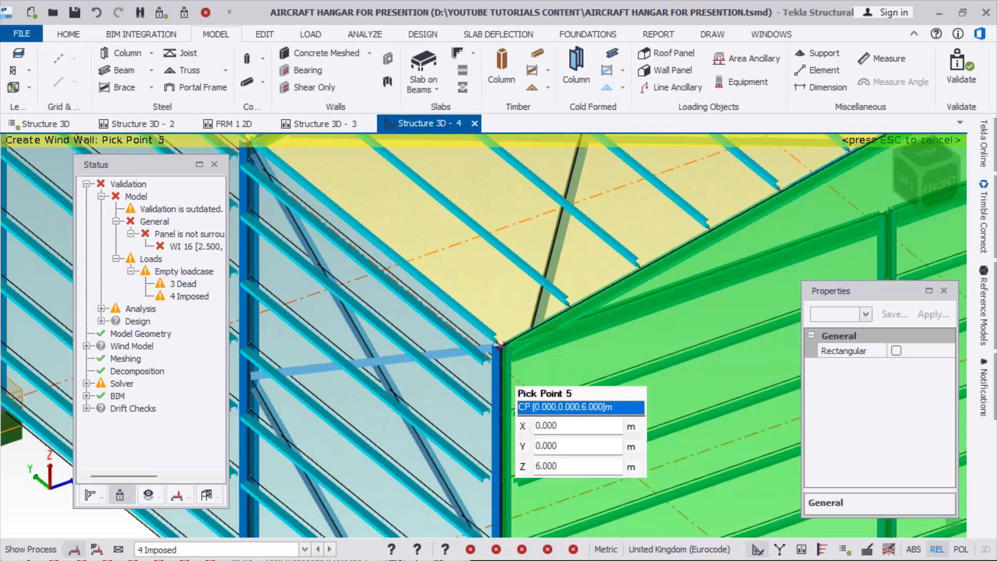
{"action": "left_click", "coordinate": [501, 343]}
{"action": "scroll", "coordinate": [502, 343], "scroll_direction": "down", "scroll_amount": 5}
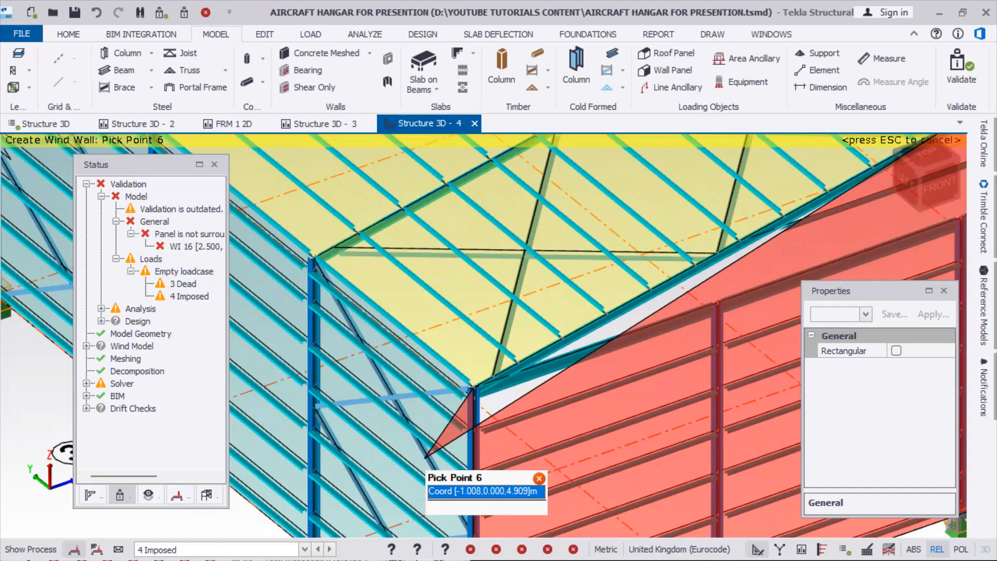
{"action": "scroll", "coordinate": [556, 358], "scroll_direction": "up", "scroll_amount": 3}
{"action": "scroll", "coordinate": [556, 357], "scroll_direction": "up", "scroll_amount": 4}
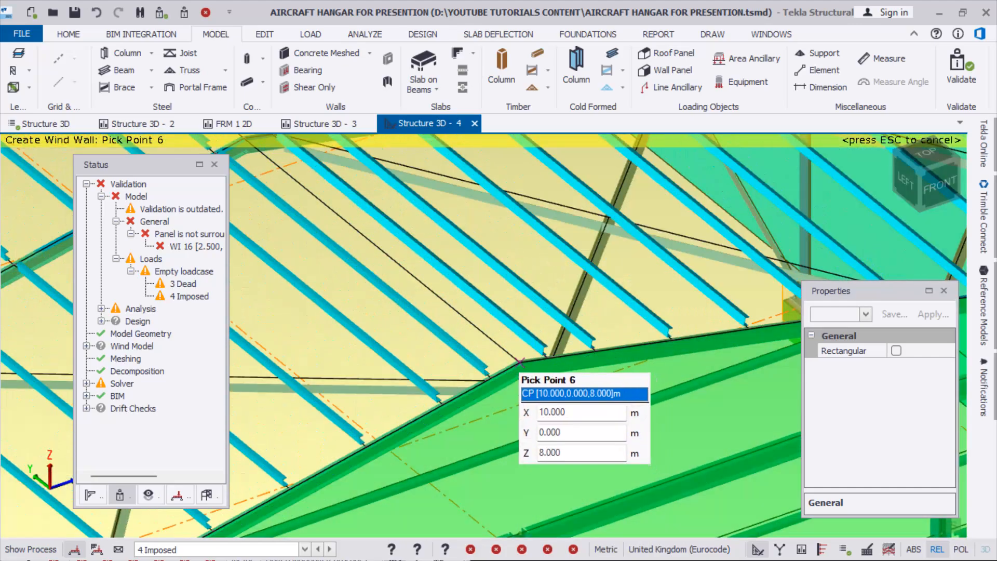
{"action": "left_click", "coordinate": [519, 361]}
{"action": "scroll", "coordinate": [514, 426], "scroll_direction": "down", "scroll_amount": 3}
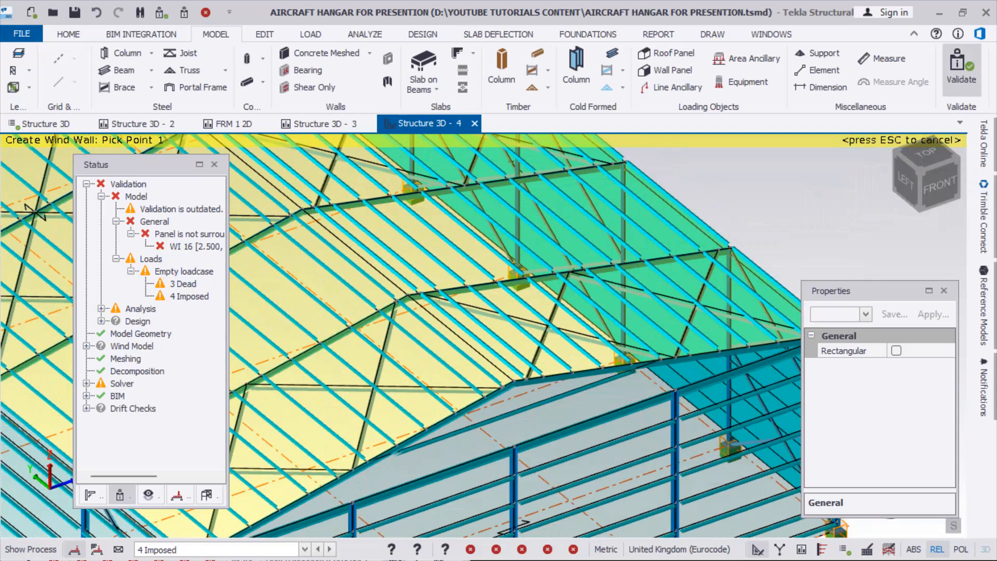
Validate the model again and move the validation status window clear of the hangar
{"action": "left_click", "coordinate": [961, 70]}
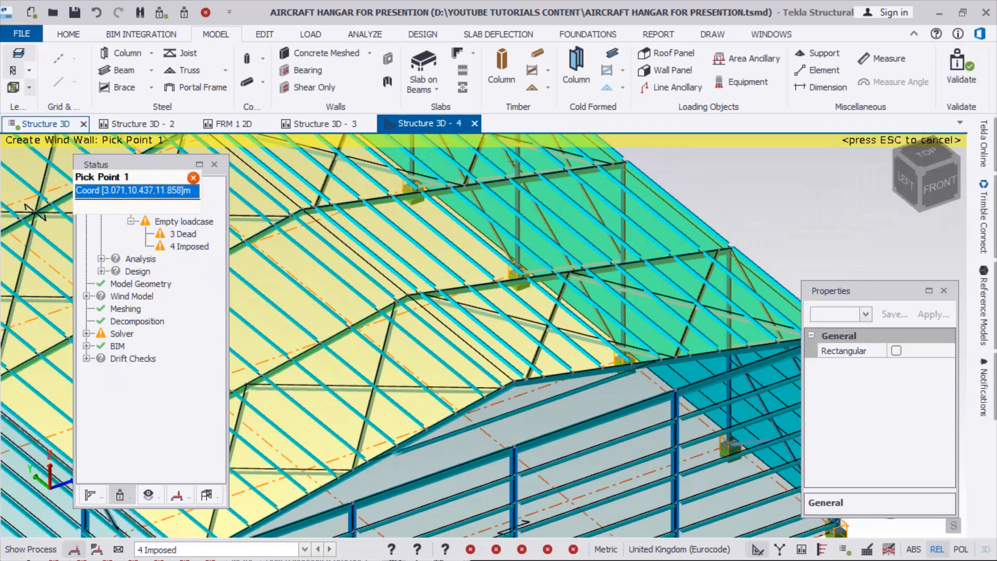
{"action": "scroll", "coordinate": [571, 387], "scroll_direction": "down", "scroll_amount": 5}
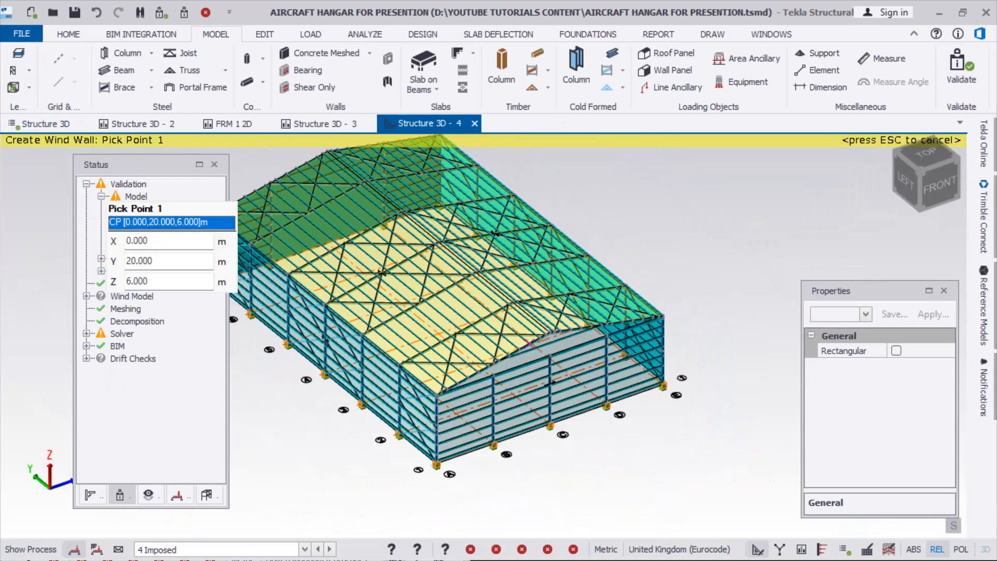
{"action": "left_click_drag", "start_coordinate": [124, 164], "coordinate": [81, 170]}
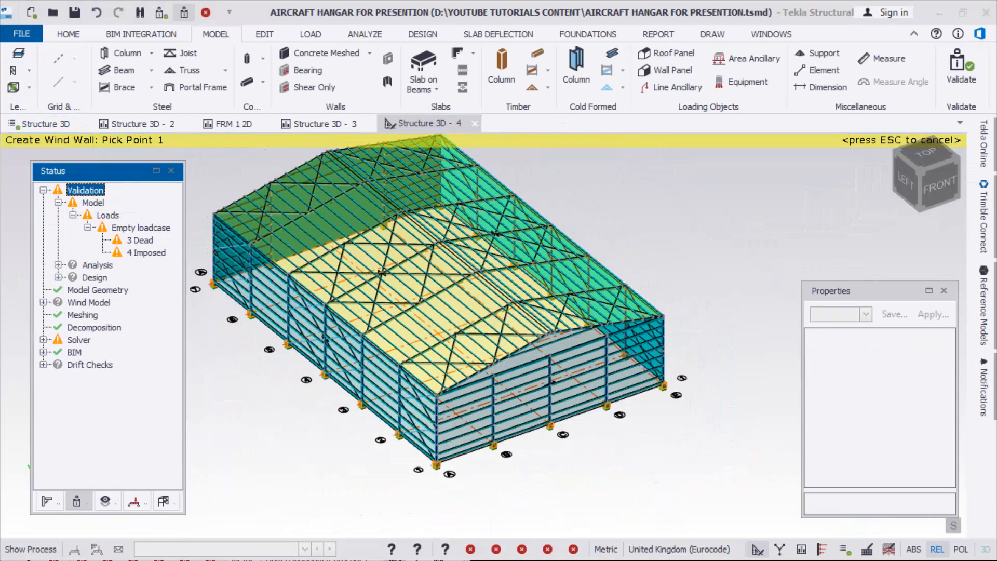
{"action": "scroll", "coordinate": [581, 301], "scroll_direction": "down", "scroll_amount": 3}
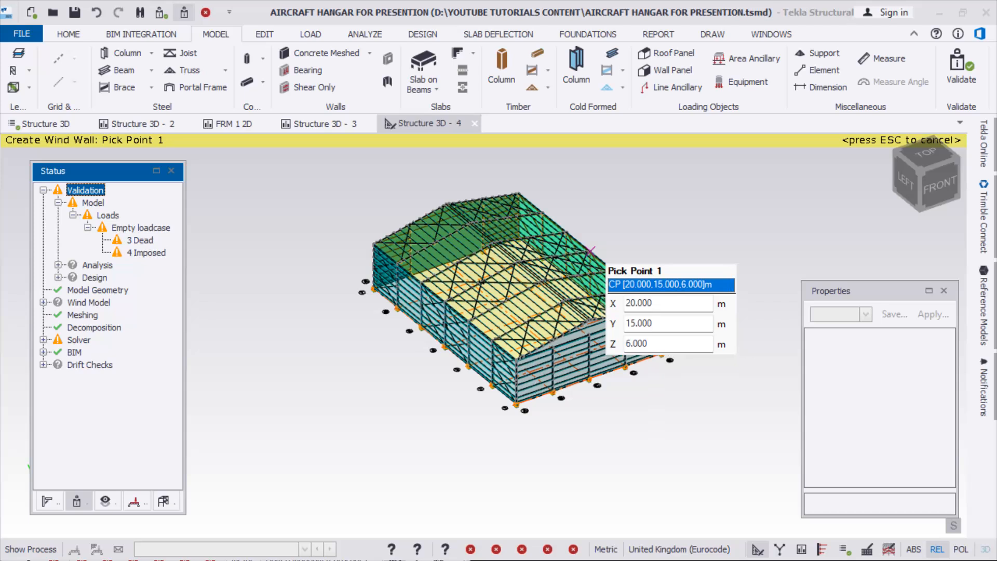
{"action": "left_click", "coordinate": [602, 217]}
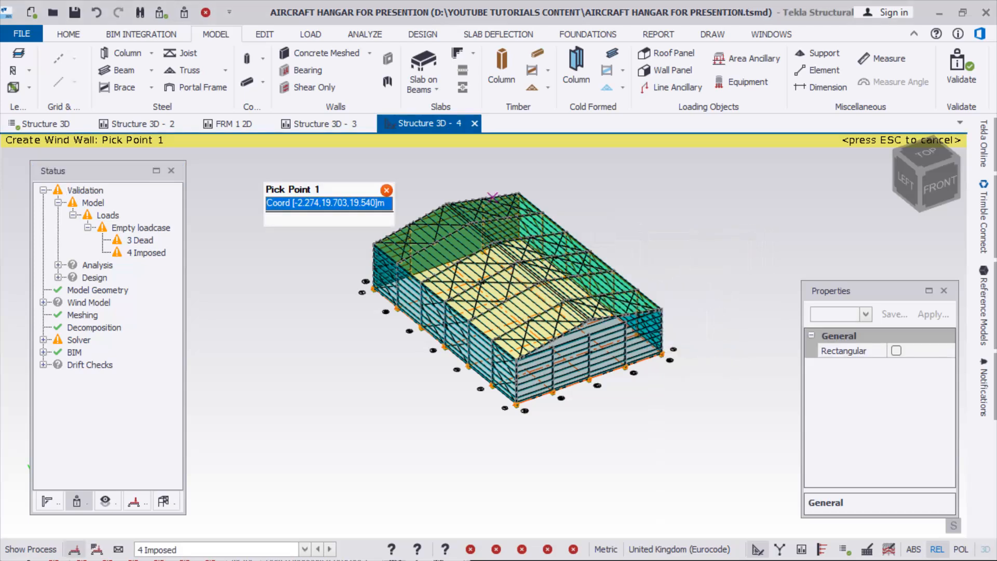
Review the Dead loadcase's type, choose Roof Imposed as the Imposed loadcase's type, confirm the loadcases and end wall creation
{"action": "left_click", "coordinate": [311, 34]}
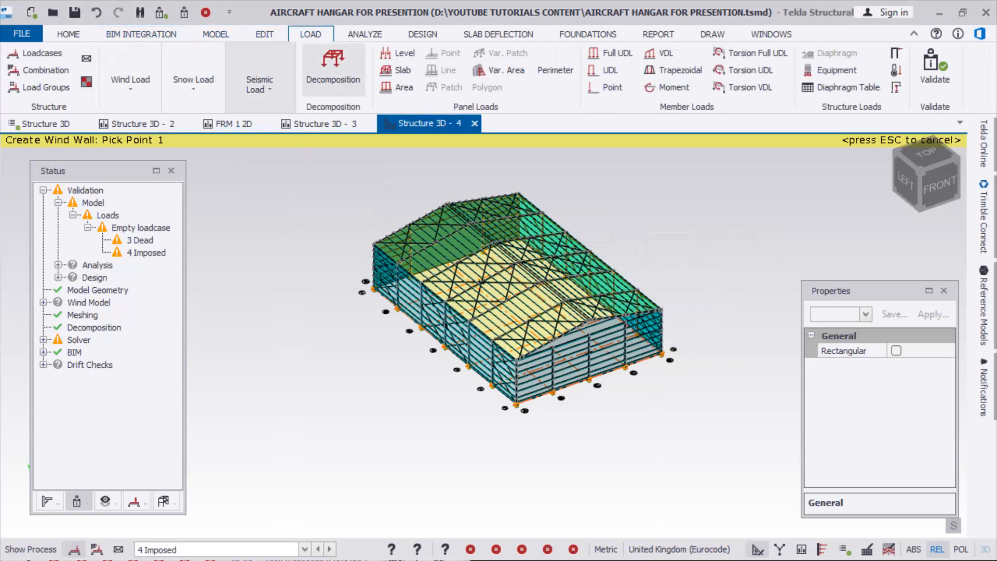
{"action": "left_click", "coordinate": [40, 52]}
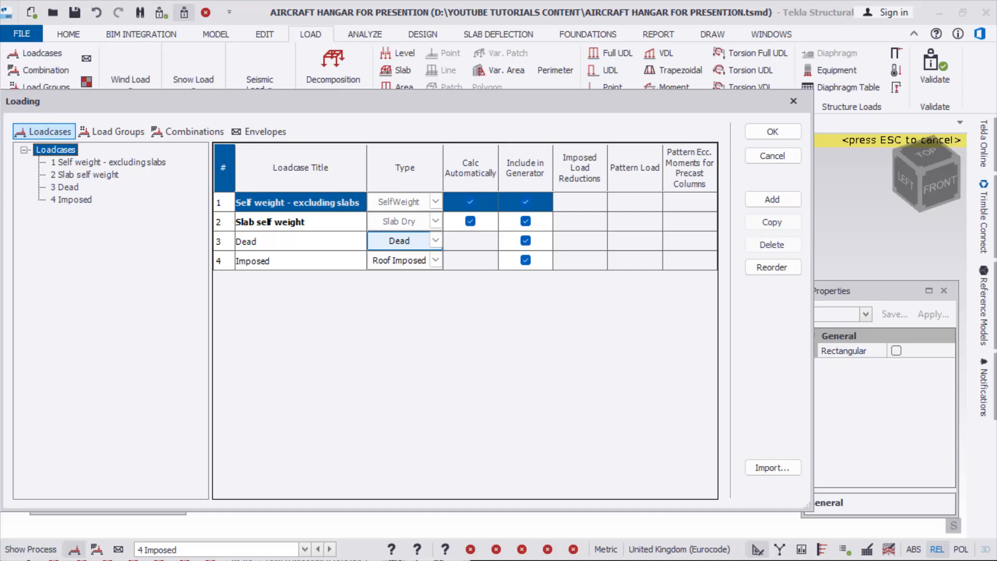
{"action": "left_click", "coordinate": [435, 241]}
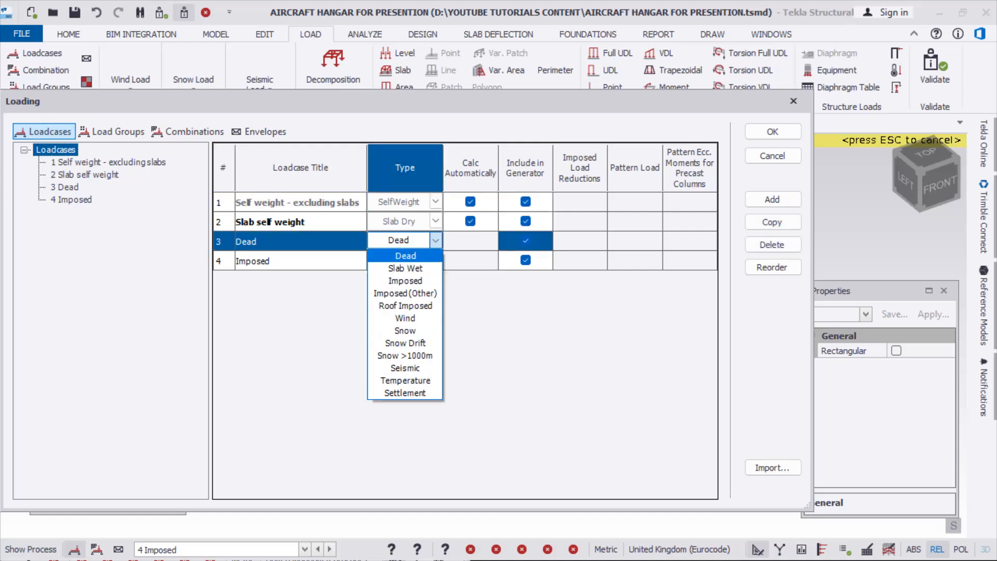
{"action": "left_click", "coordinate": [435, 241]}
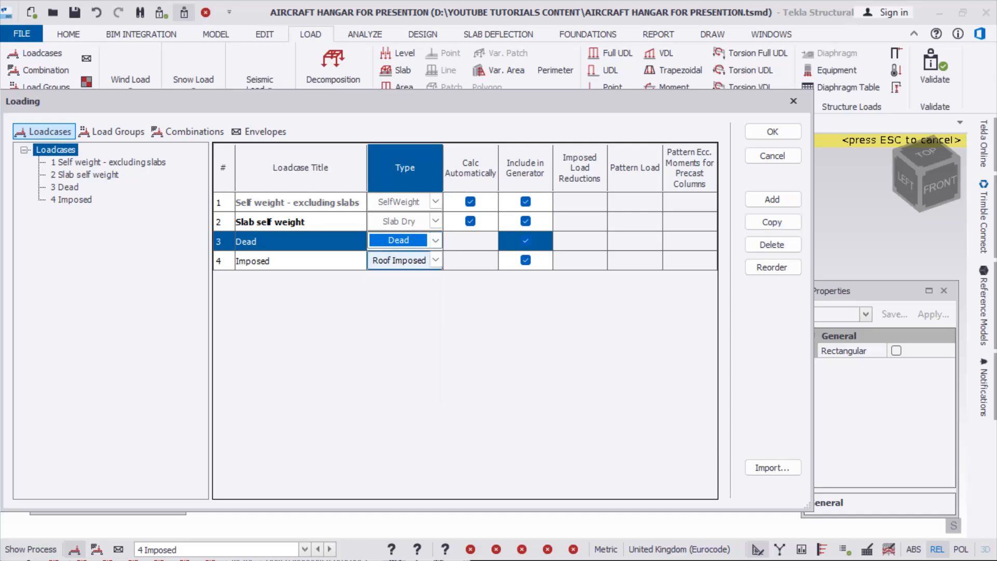
{"action": "left_click", "coordinate": [435, 260]}
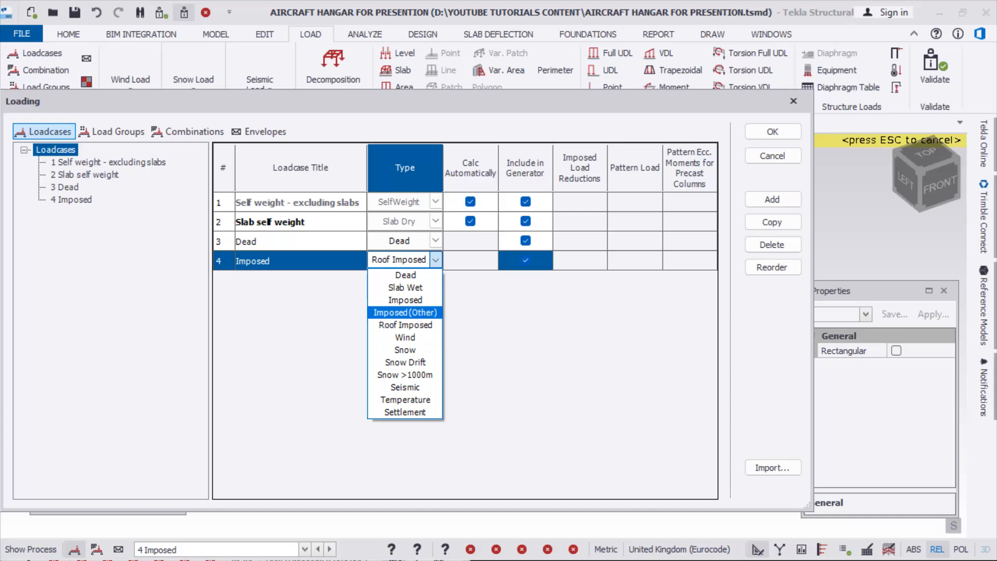
{"action": "left_click", "coordinate": [405, 325]}
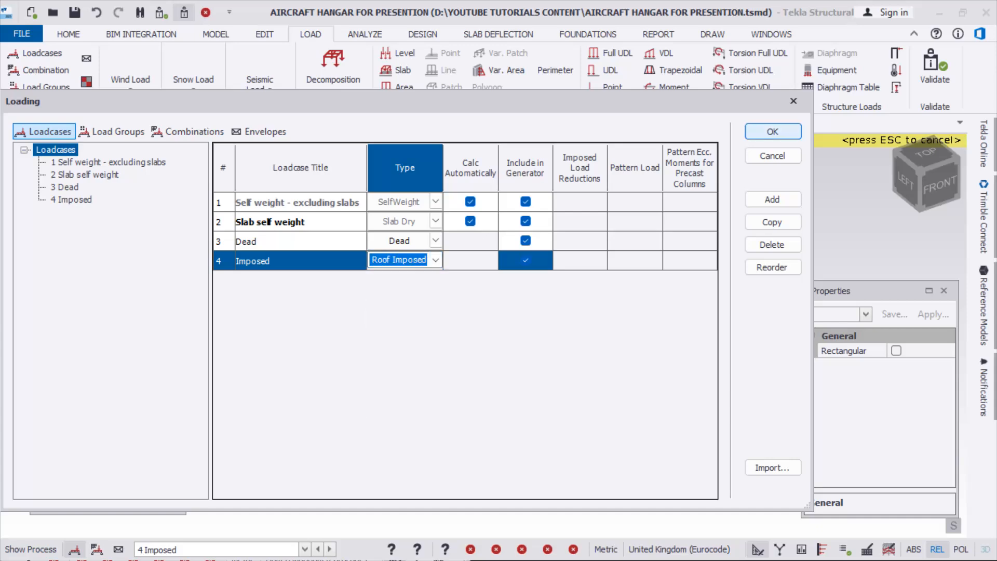
{"action": "key", "text": "Return"}
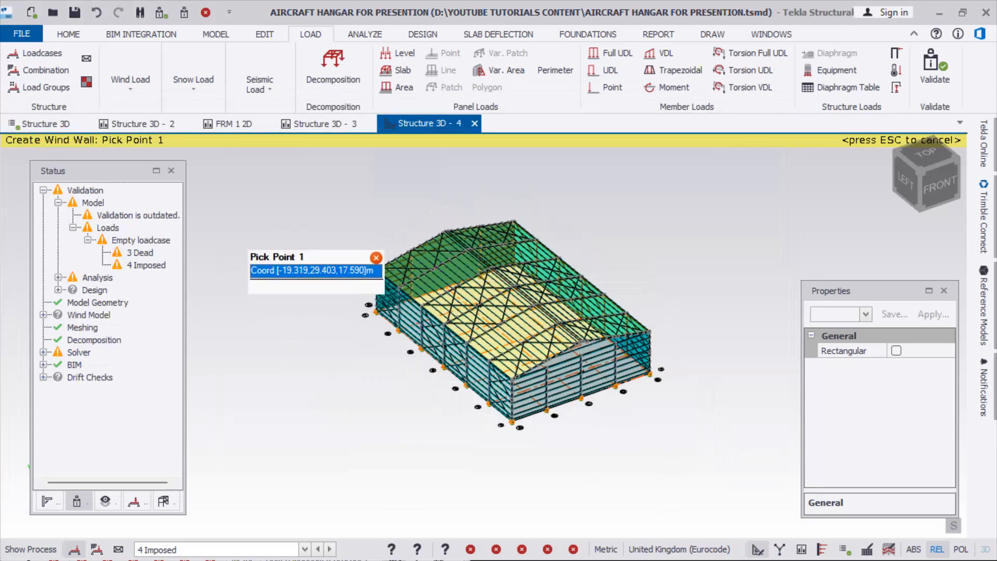
{"action": "key", "text": "Escape"}
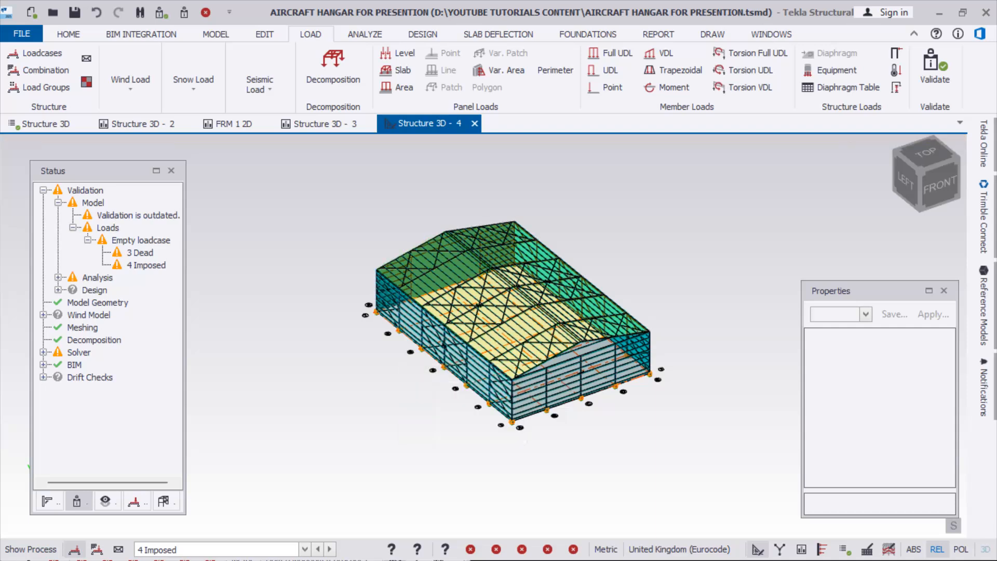
Start the Wind Wizard with Other - Data for Each Direction and orography considered, and set the fundamental basic wind velocity to 25 m/s
{"action": "left_click", "coordinate": [130, 80]}
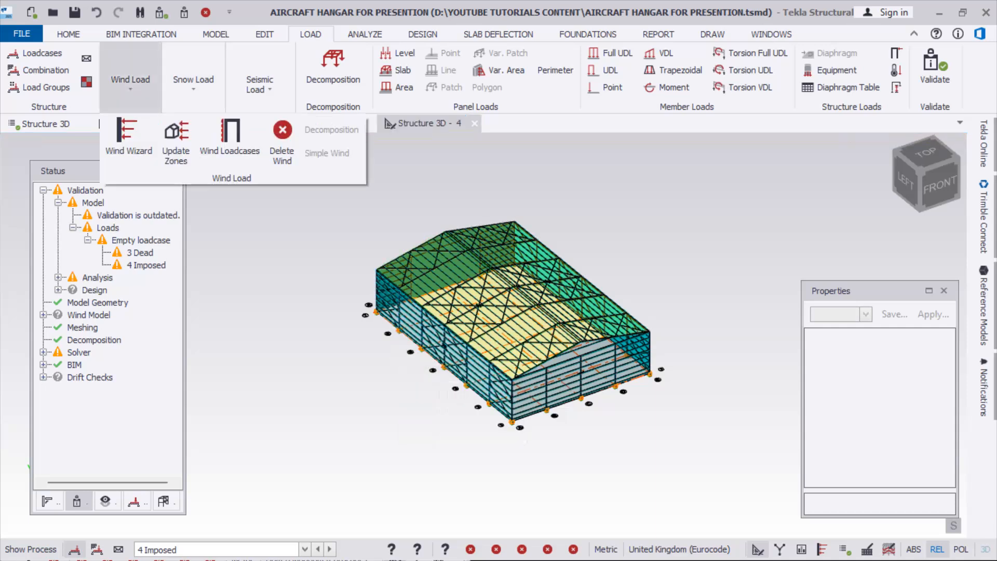
{"action": "left_click", "coordinate": [128, 136]}
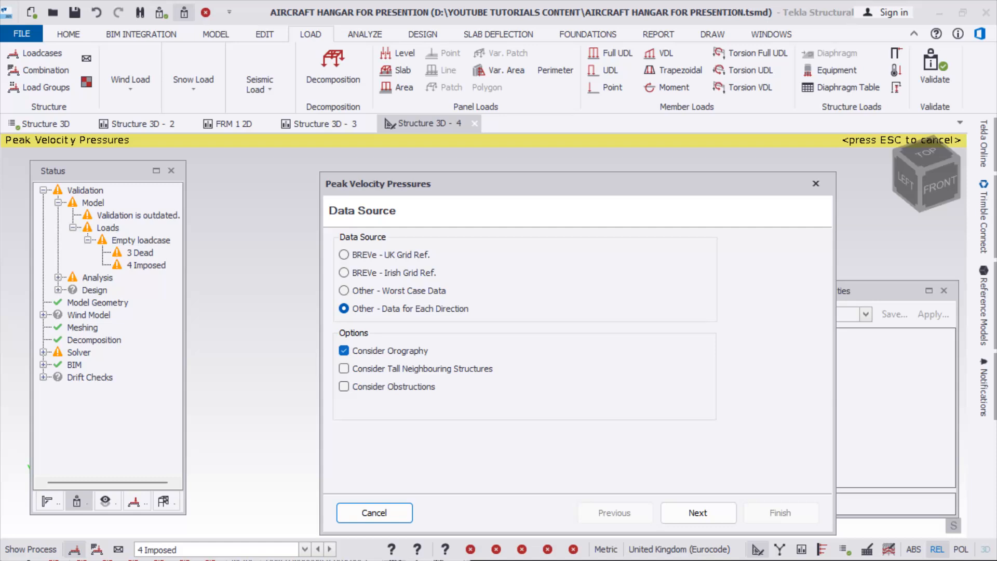
{"action": "left_click", "coordinate": [698, 513]}
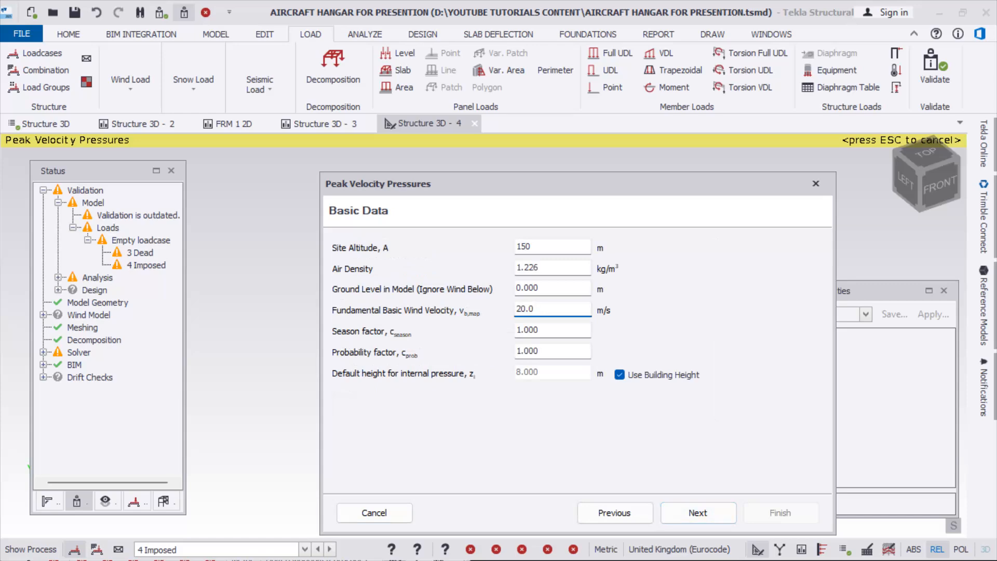
{"action": "key", "text": "BackSpace"}
{"action": "key", "text": "BackSpace"}
{"action": "key", "text": "BackSpace"}
{"action": "type", "text": "5"}
Accept the wizard's remaining direction, roughness and orographic data and finish the peak velocity pressure calculation
{"action": "mouse_move", "coordinate": [703, 542]}
{"action": "left_click", "coordinate": [698, 512]}
{"action": "left_click", "coordinate": [697, 513]}
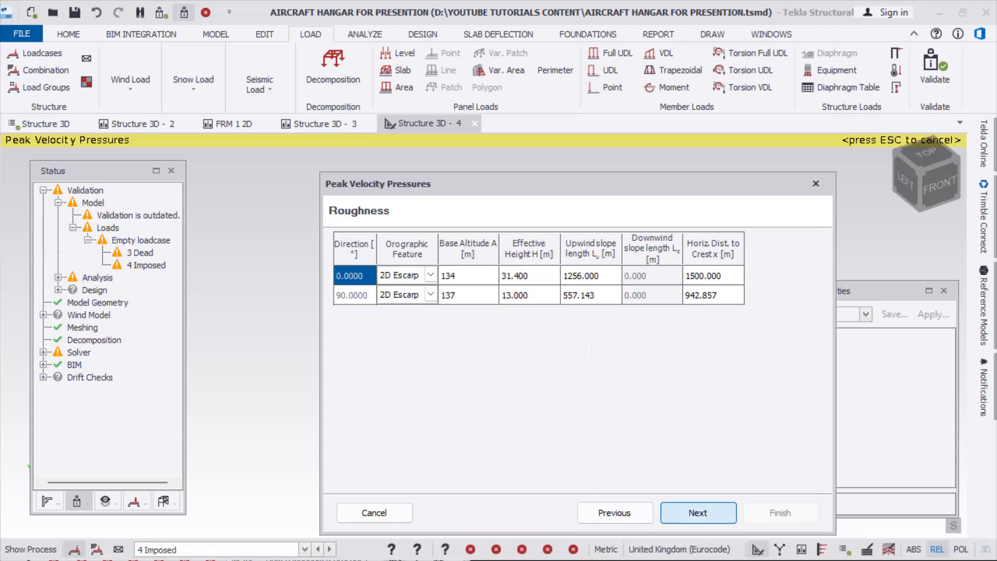
{"action": "left_click", "coordinate": [698, 512]}
{"action": "left_click", "coordinate": [698, 513]}
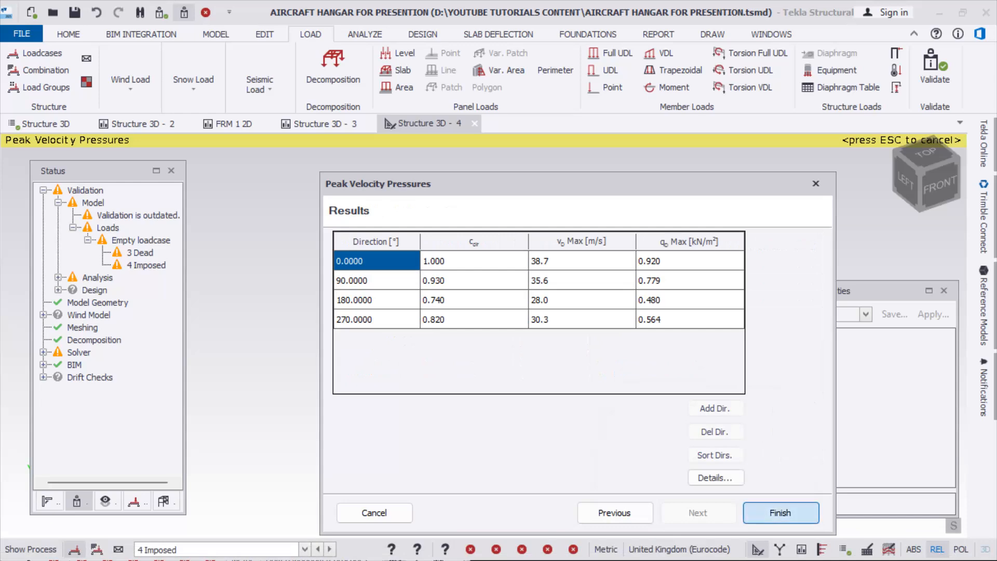
{"action": "left_click", "coordinate": [780, 512]}
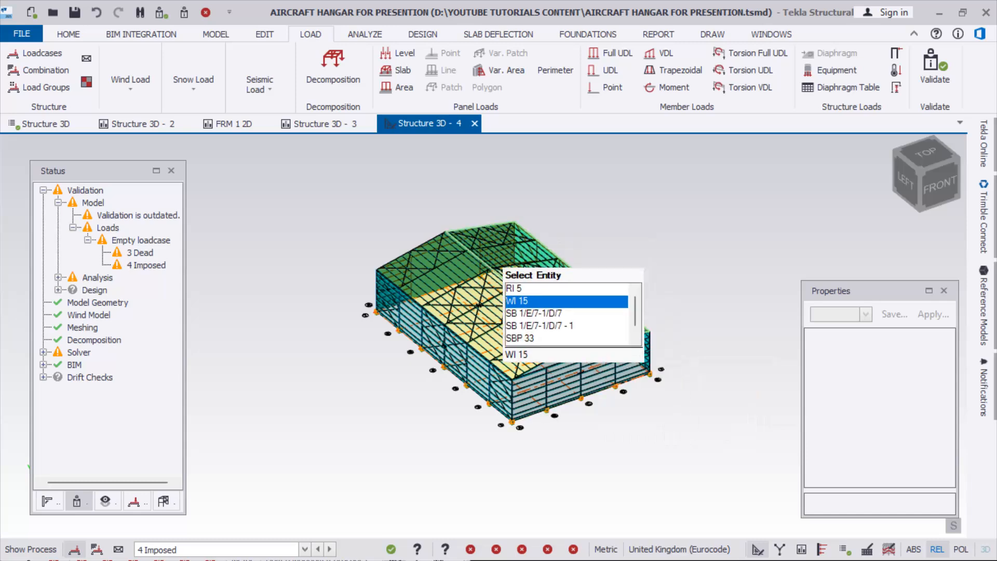
{"action": "scroll", "coordinate": [478, 270], "scroll_direction": "up", "scroll_amount": 3}
{"action": "scroll", "coordinate": [358, 339], "scroll_direction": "down", "scroll_amount": 4}
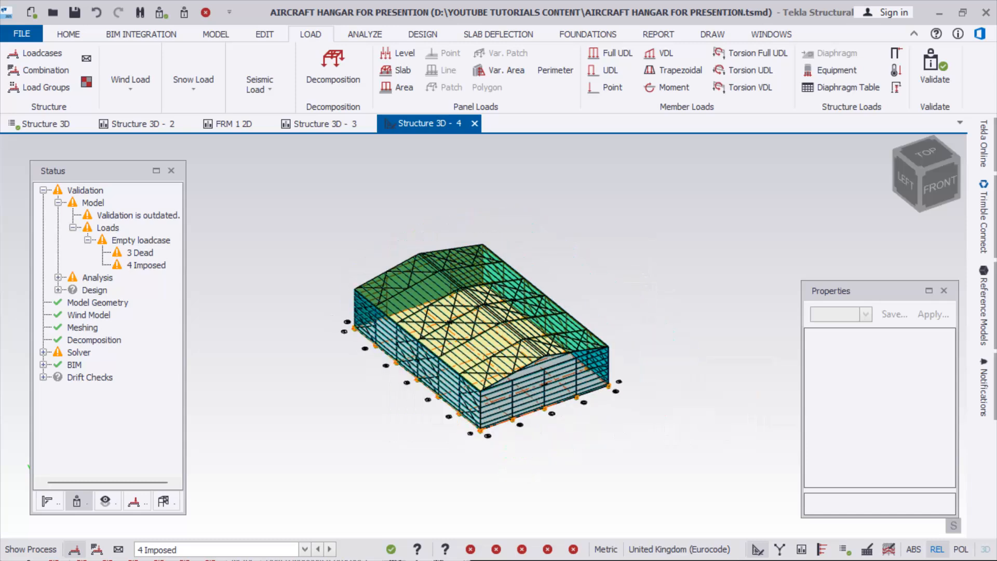
Decompose the loads, generate the wind loadcases automatically for all wind directions, and accept the reviewed list
{"action": "scroll", "coordinate": [345, 268], "scroll_direction": "up", "scroll_amount": 1}
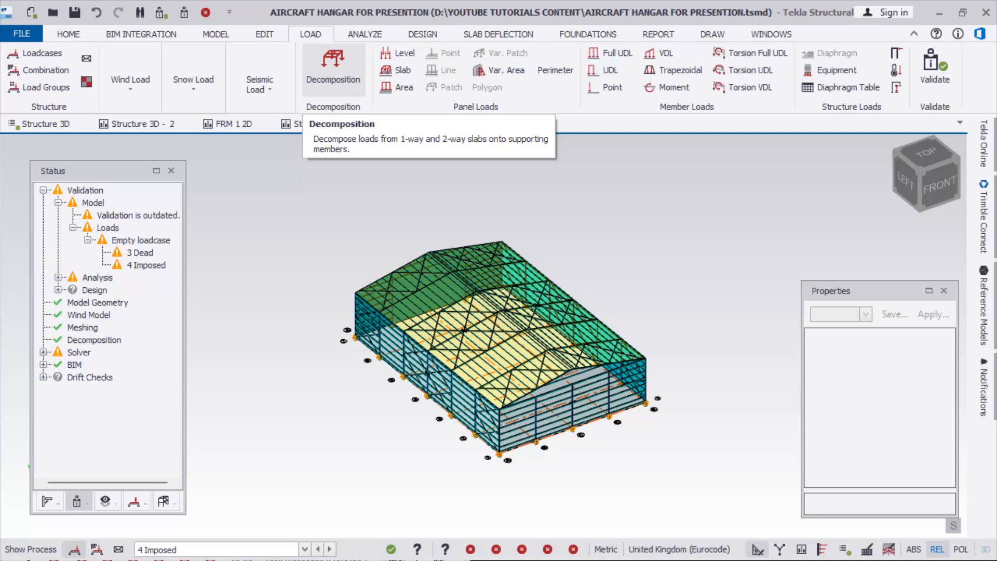
{"action": "left_click", "coordinate": [333, 67]}
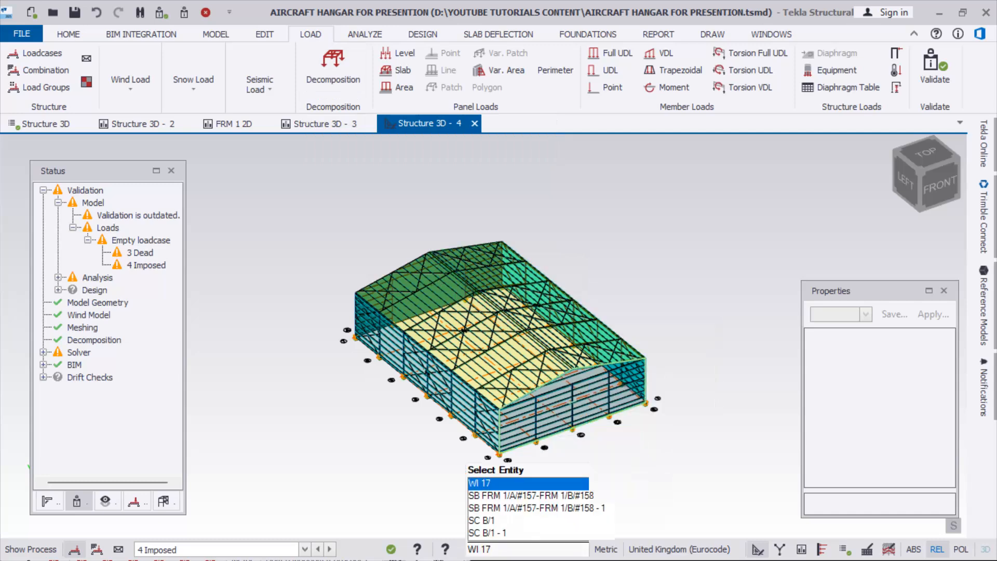
{"action": "left_click", "coordinate": [130, 81]}
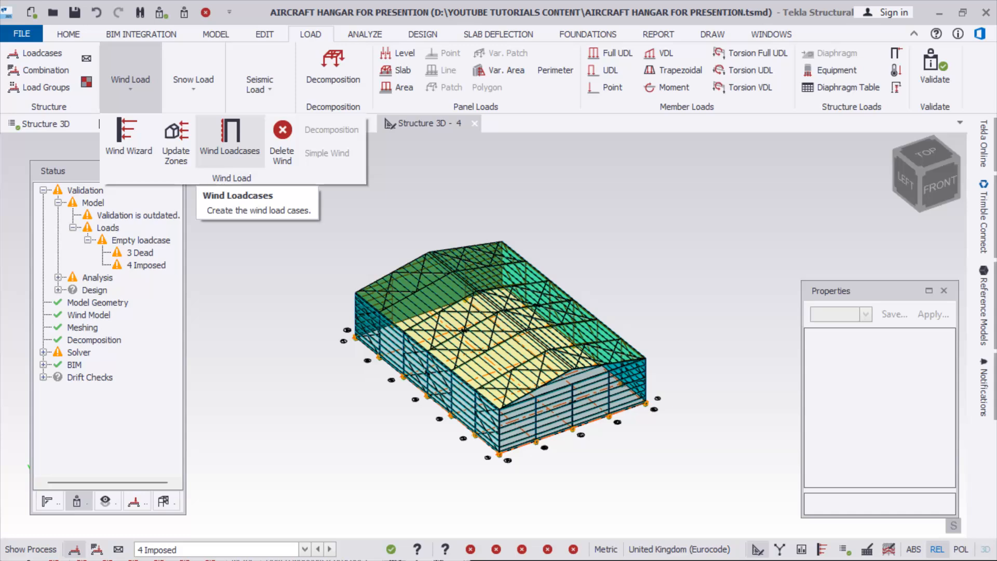
{"action": "left_click", "coordinate": [229, 136]}
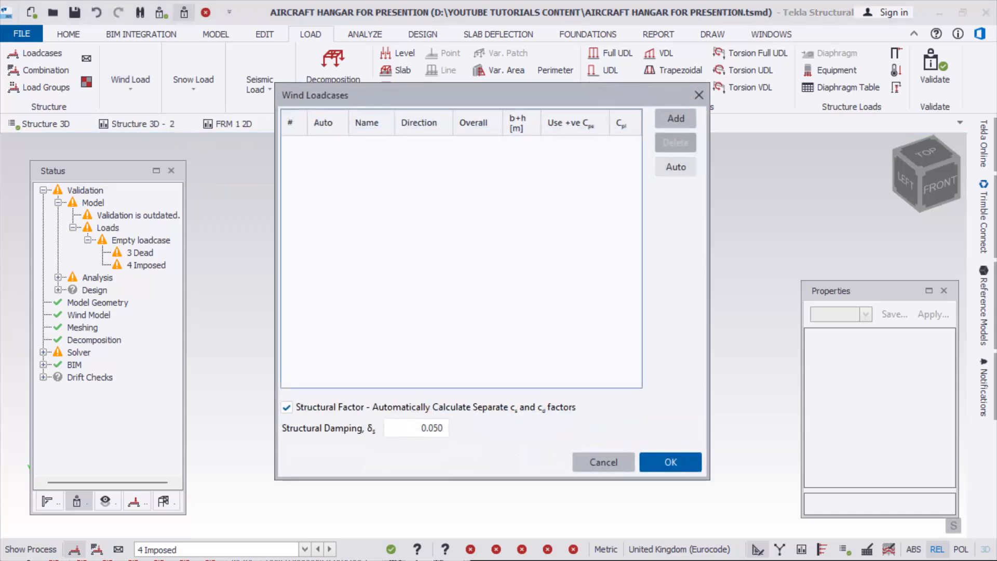
{"action": "left_click", "coordinate": [675, 166]}
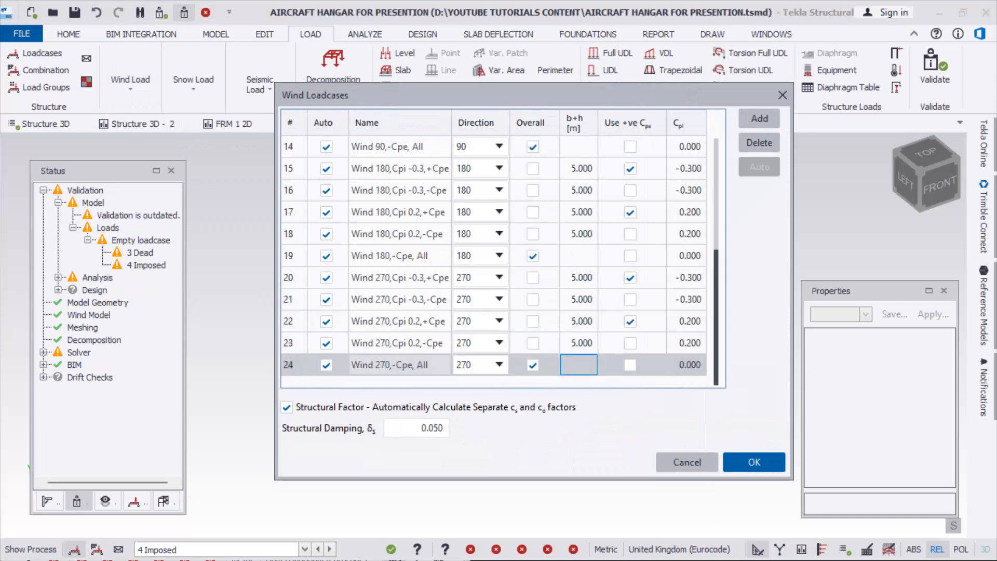
{"action": "scroll", "coordinate": [578, 353], "scroll_direction": "up", "scroll_amount": 3}
{"action": "left_click", "coordinate": [578, 345]}
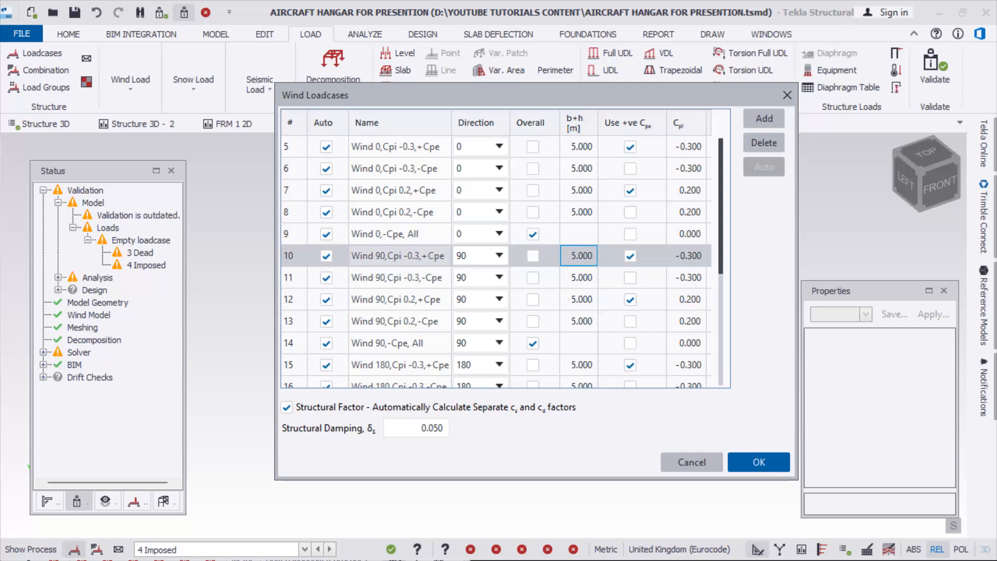
{"action": "scroll", "coordinate": [564, 255], "scroll_direction": "down", "scroll_amount": 3}
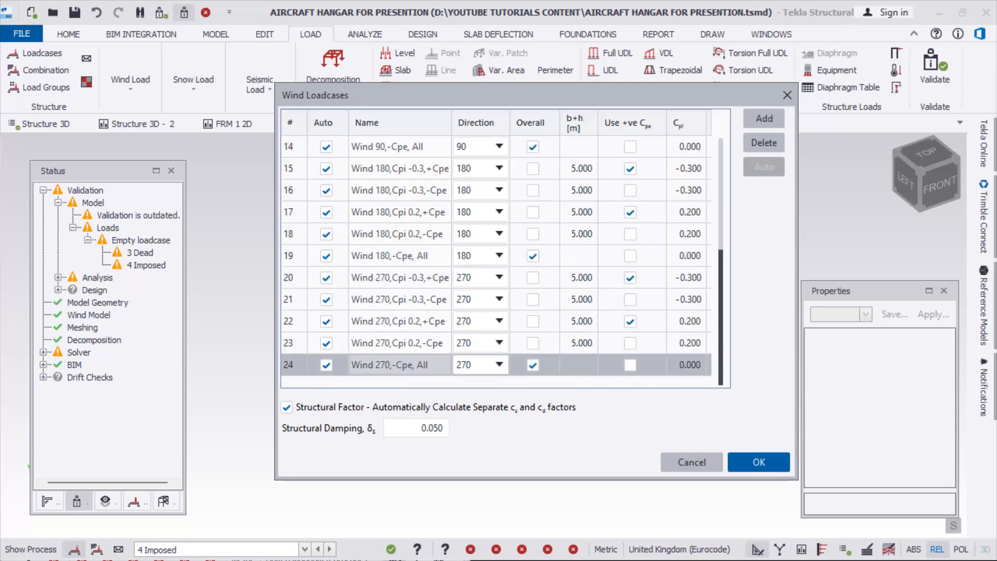
{"action": "left_click", "coordinate": [758, 461]}
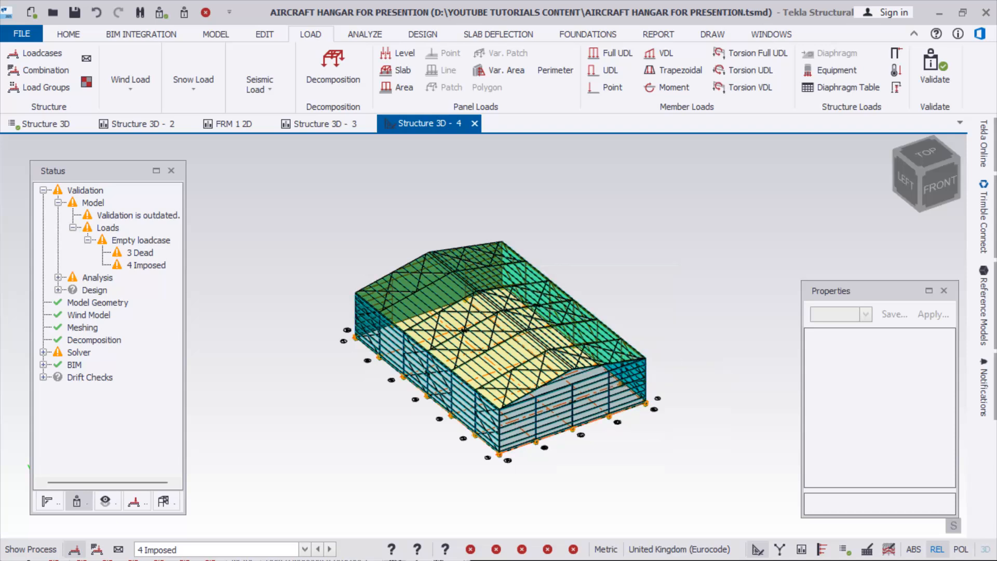
Open the wind view for Direction 0 and examine the hangar's zone loads with net pressures displayed
{"action": "left_click", "coordinate": [821, 549]}
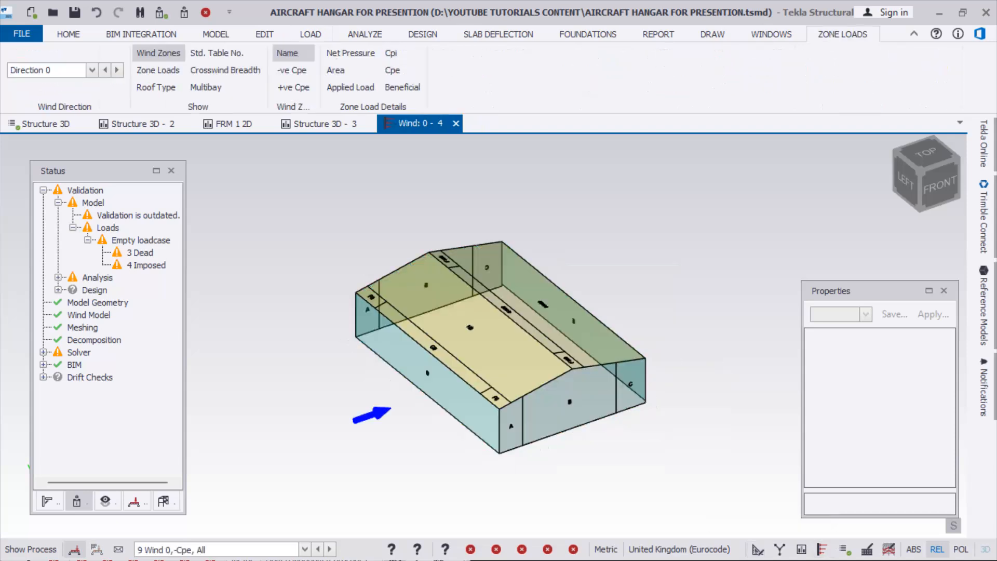
{"action": "scroll", "coordinate": [380, 432], "scroll_direction": "up", "scroll_amount": 2}
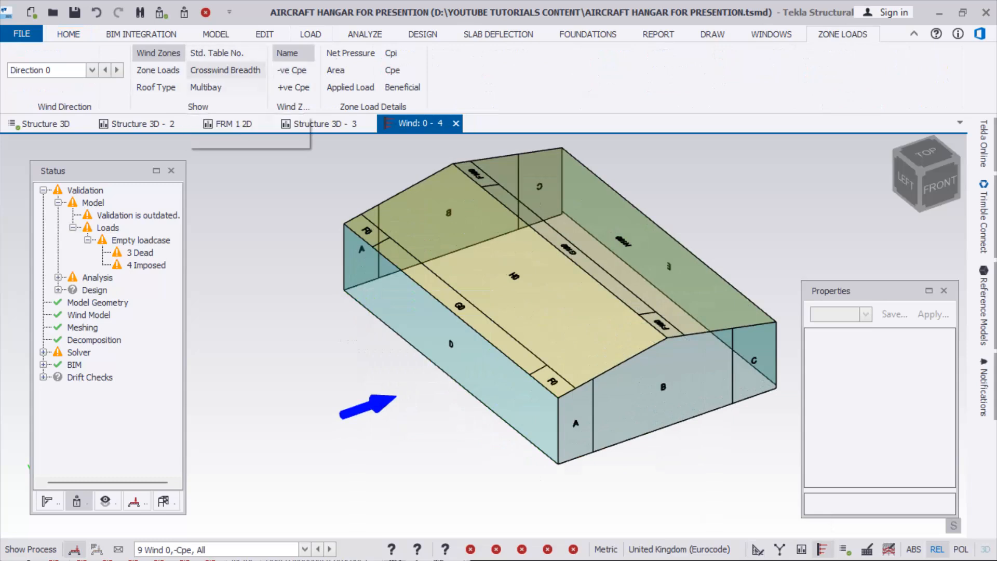
{"action": "left_click", "coordinate": [158, 70]}
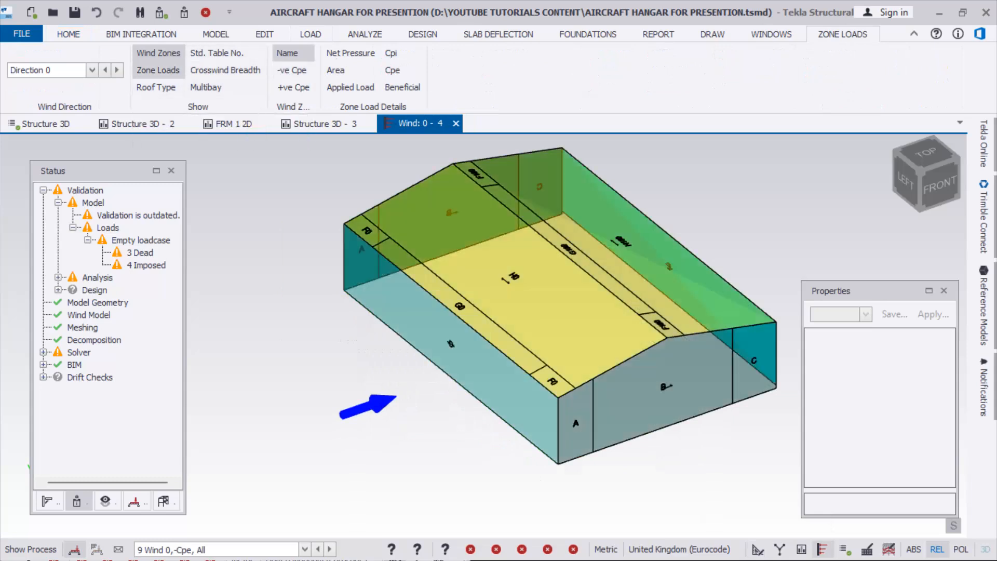
{"action": "left_click", "coordinate": [351, 53]}
{"action": "scroll", "coordinate": [488, 385], "scroll_direction": "up", "scroll_amount": 3}
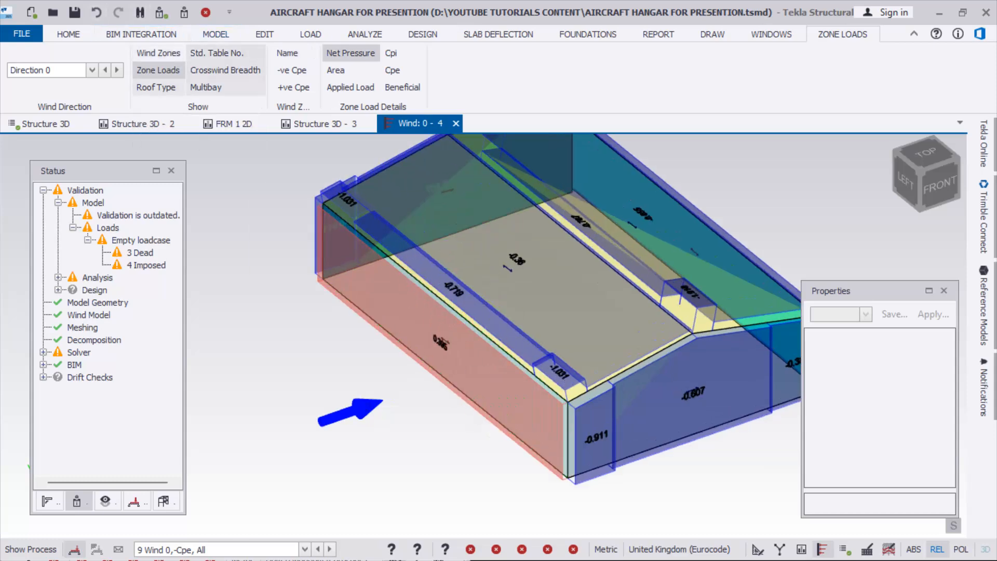
{"action": "scroll", "coordinate": [438, 311], "scroll_direction": "up", "scroll_amount": 5}
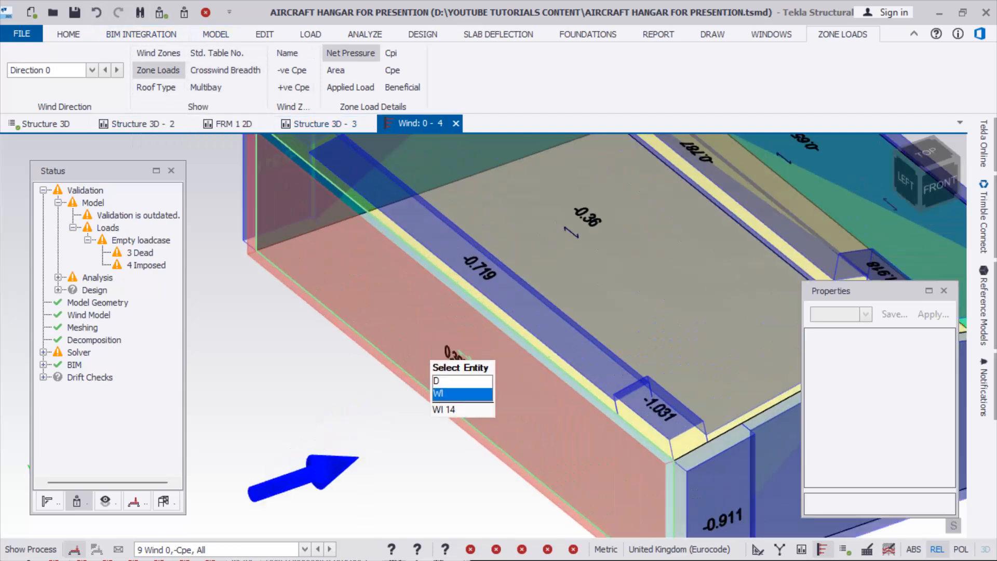
{"action": "scroll", "coordinate": [383, 361], "scroll_direction": "down", "scroll_amount": 4}
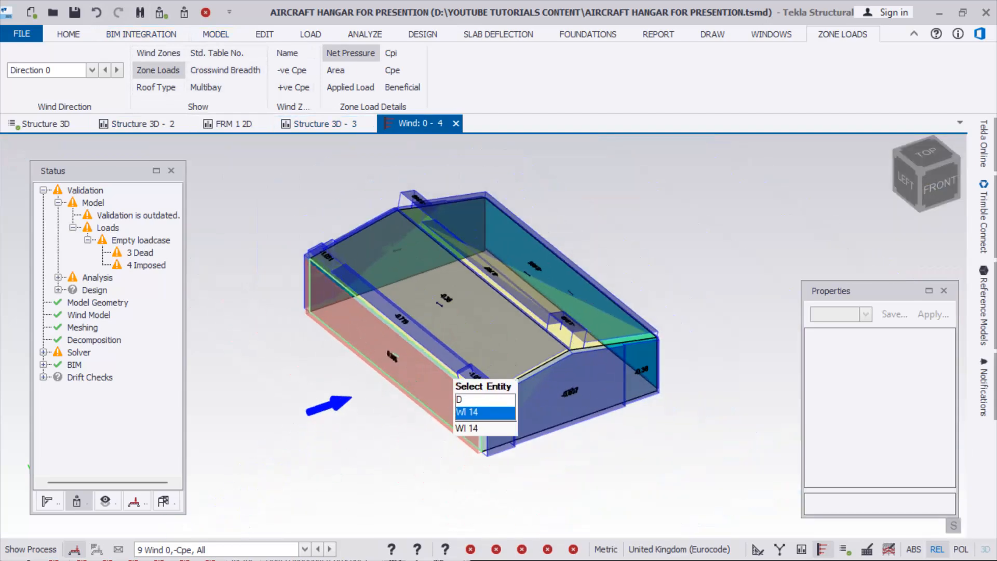
{"action": "right_click_drag", "start_coordinate": [618, 426], "coordinate": [506, 450]}
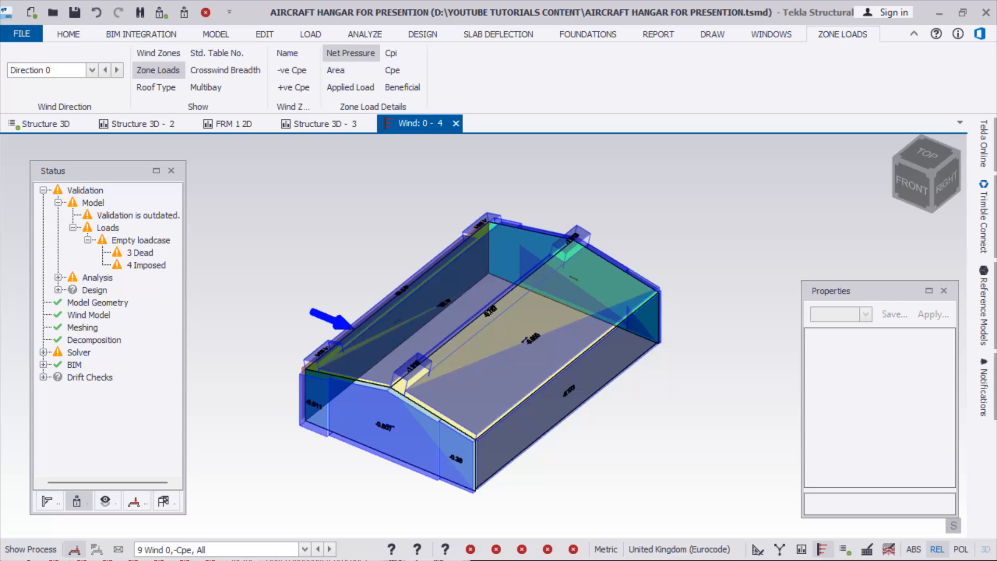
Switch the wind view to Direction 90 and inspect the net pressures on the gable, side walls and roof
{"action": "left_click", "coordinate": [91, 70]}
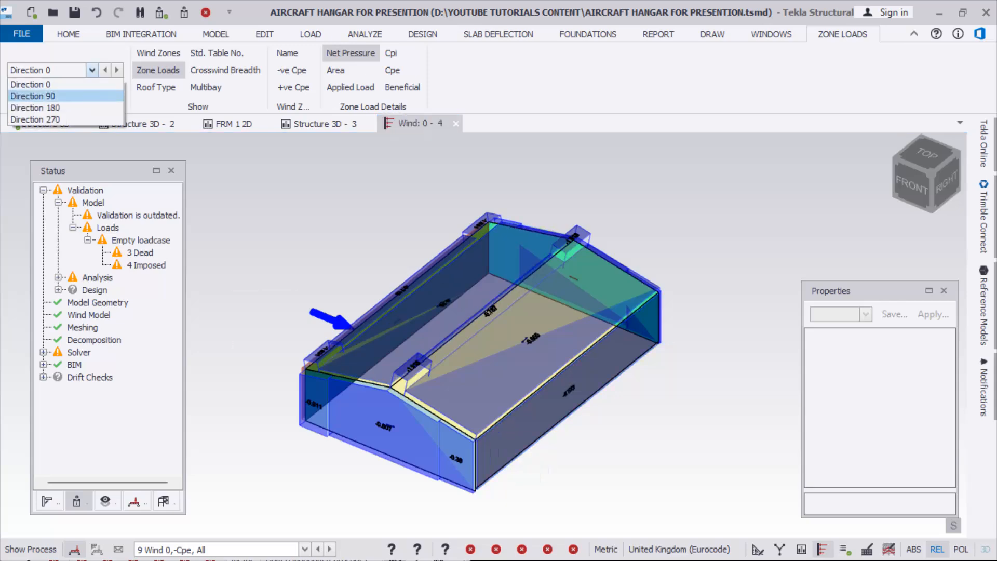
{"action": "left_click", "coordinate": [52, 95]}
{"action": "scroll", "coordinate": [348, 487], "scroll_direction": "up", "scroll_amount": 1}
{"action": "scroll", "coordinate": [349, 484], "scroll_direction": "up", "scroll_amount": 2}
{"action": "scroll", "coordinate": [354, 379], "scroll_direction": "down", "scroll_amount": 2}
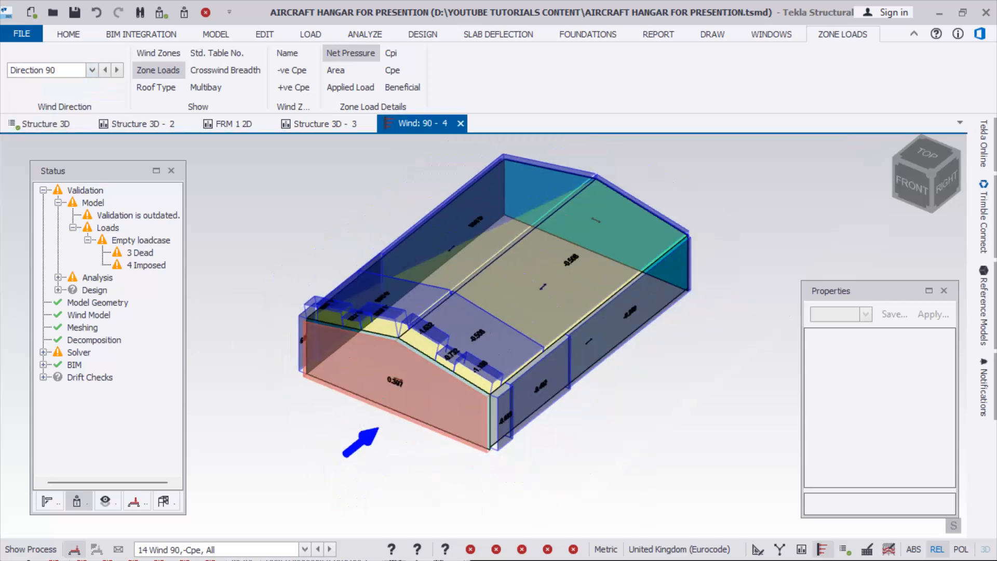
{"action": "right_click_drag", "start_coordinate": [363, 379], "coordinate": [507, 374]}
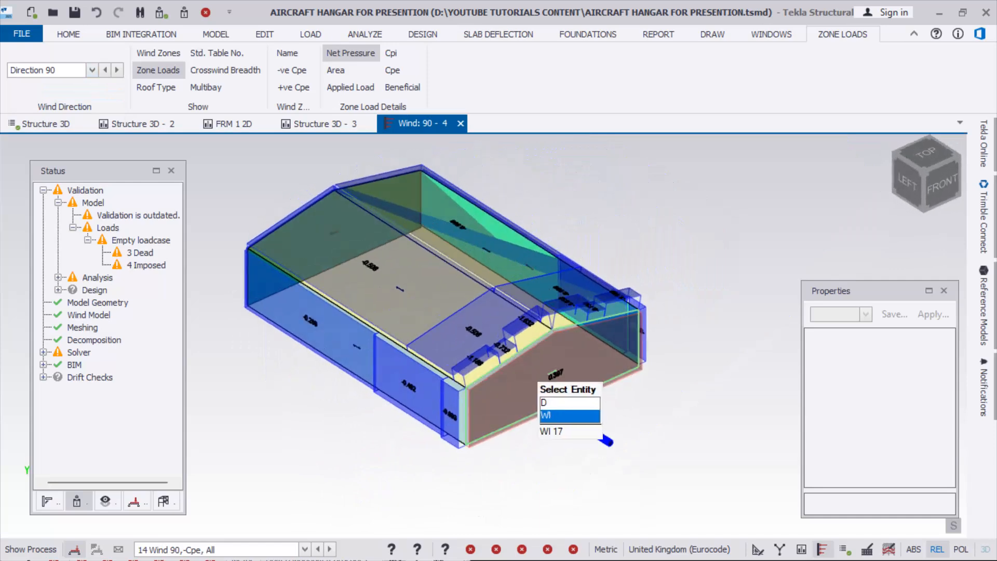
{"action": "scroll", "coordinate": [504, 369], "scroll_direction": "up", "scroll_amount": 4}
{"action": "scroll", "coordinate": [551, 347], "scroll_direction": "down", "scroll_amount": 4}
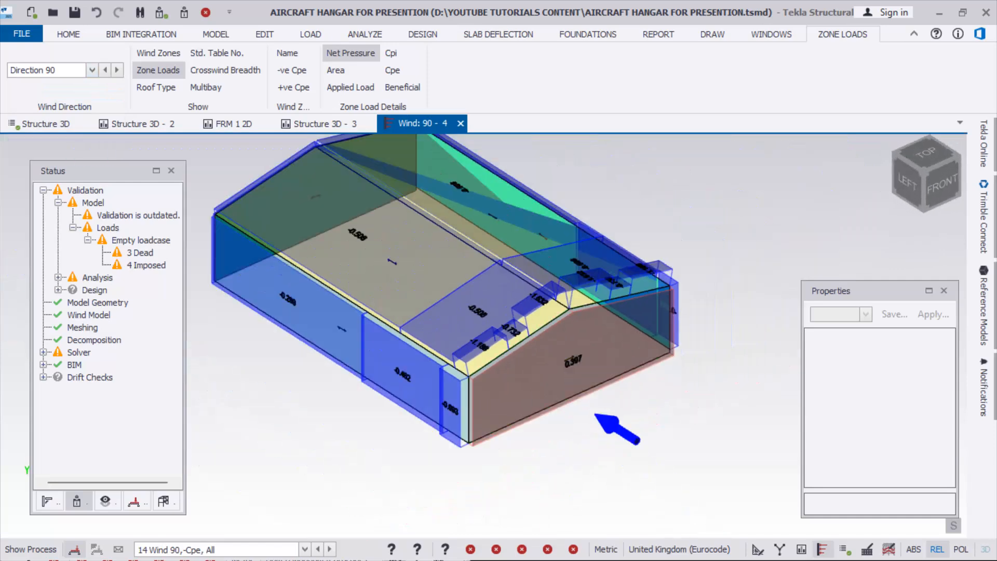
{"action": "right_click_drag", "start_coordinate": [550, 358], "coordinate": [375, 255]}
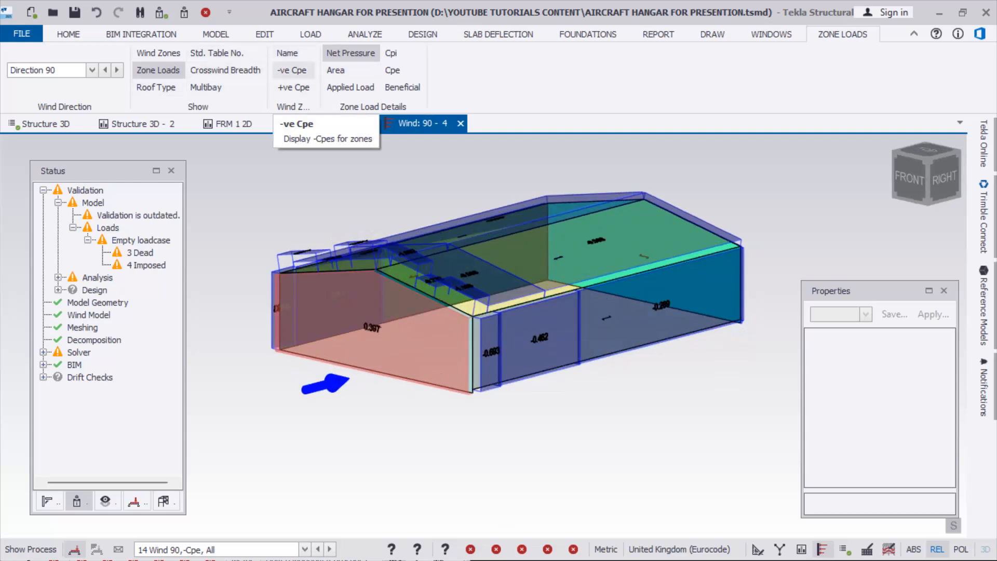
Display the -ve Cpe values for the Direction 90 wind zones and inspect them on the roof and walls
{"action": "left_click", "coordinate": [293, 71]}
{"action": "right_click_drag", "start_coordinate": [486, 361], "coordinate": [407, 361]}
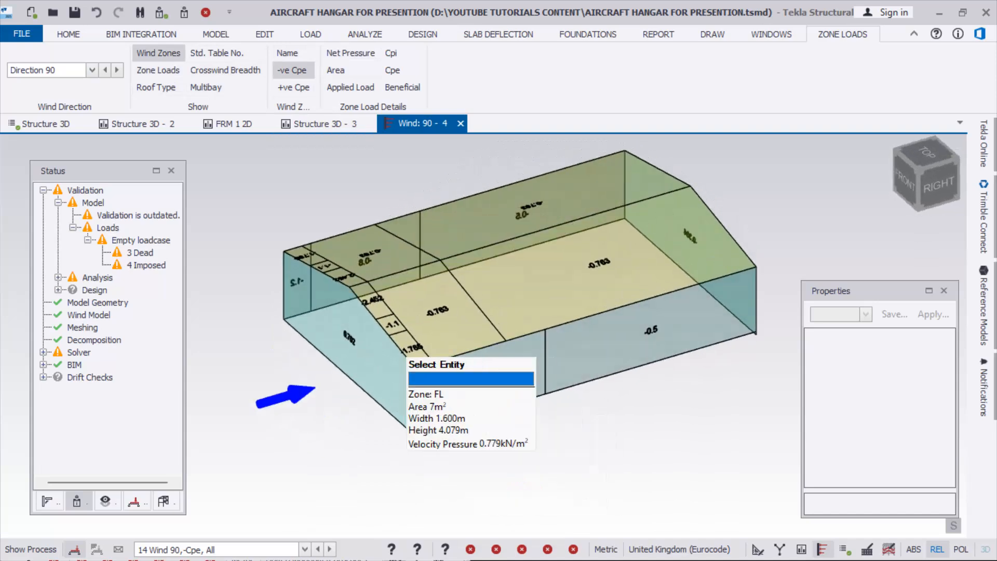
{"action": "scroll", "coordinate": [354, 368], "scroll_direction": "up", "scroll_amount": 3}
{"action": "scroll", "coordinate": [355, 312], "scroll_direction": "up", "scroll_amount": 2}
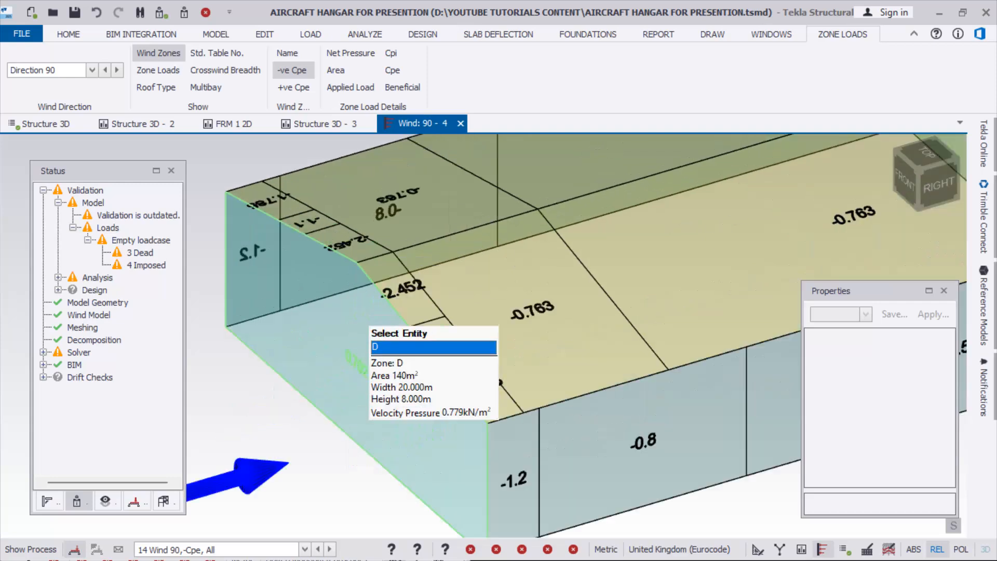
{"action": "scroll", "coordinate": [396, 373], "scroll_direction": "down", "scroll_amount": 4}
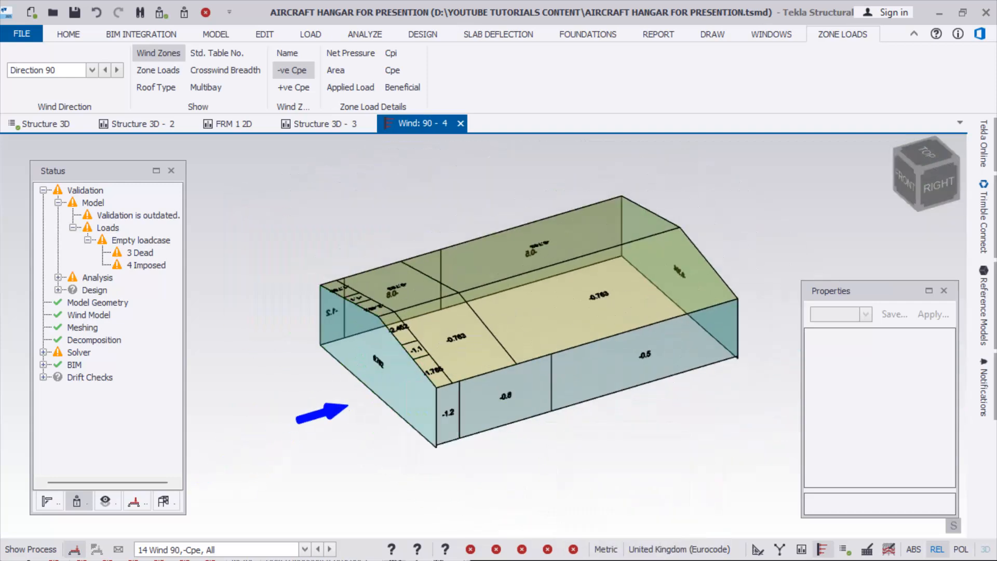
{"action": "right_click_drag", "start_coordinate": [529, 409], "coordinate": [540, 381]}
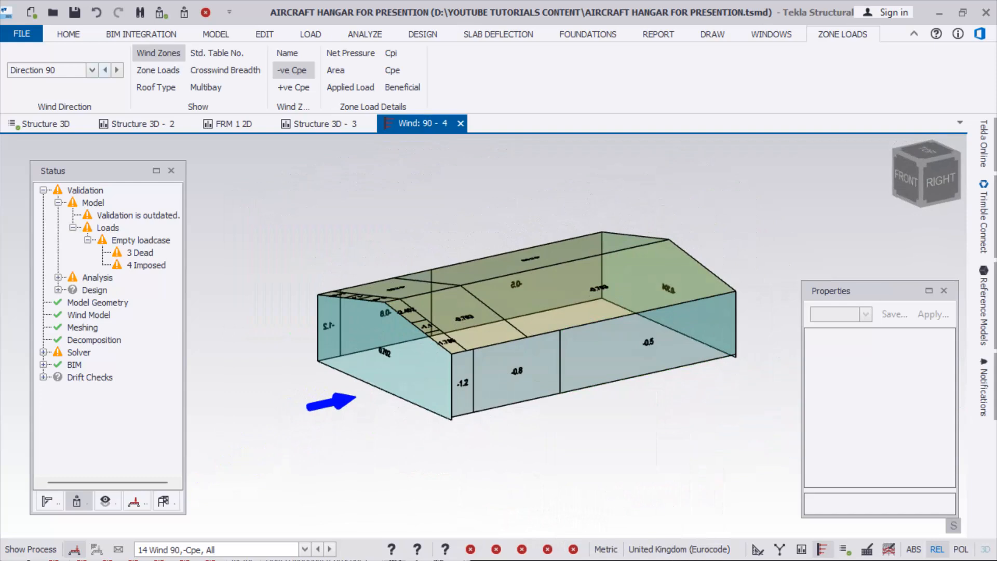
Change the wind view to Direction 180 and replace the -ve Cpe display with the zone loads
{"action": "left_click", "coordinate": [91, 70]}
{"action": "left_click", "coordinate": [52, 108]}
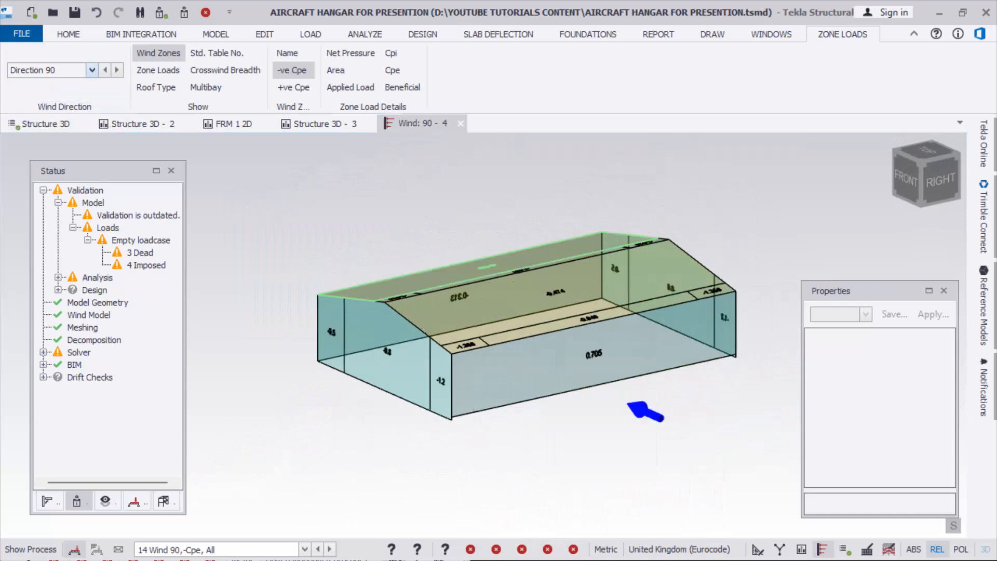
{"action": "right_click_drag", "start_coordinate": [493, 415], "coordinate": [491, 457]}
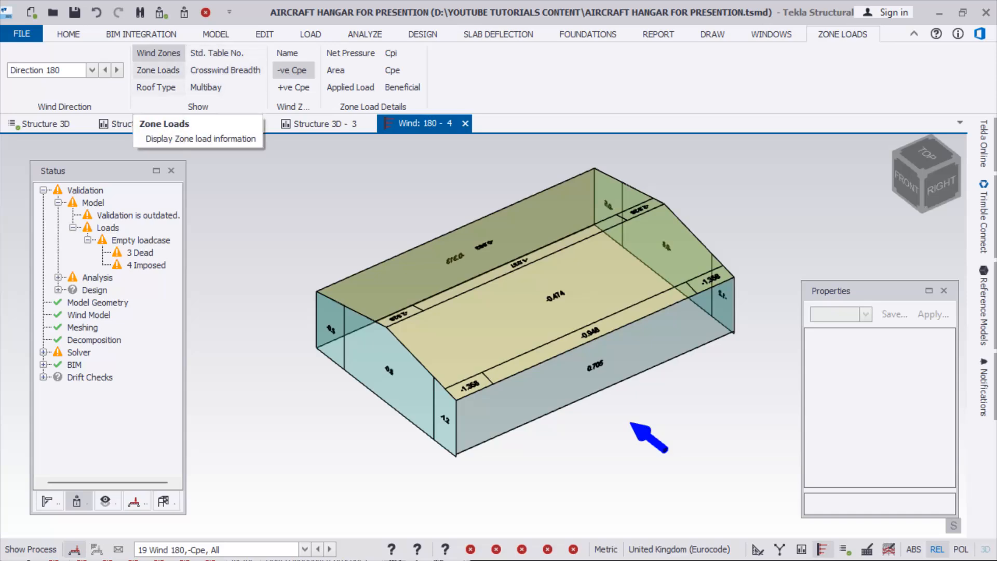
{"action": "left_click", "coordinate": [158, 70]}
{"action": "scroll", "coordinate": [431, 393], "scroll_direction": "up", "scroll_amount": 3}
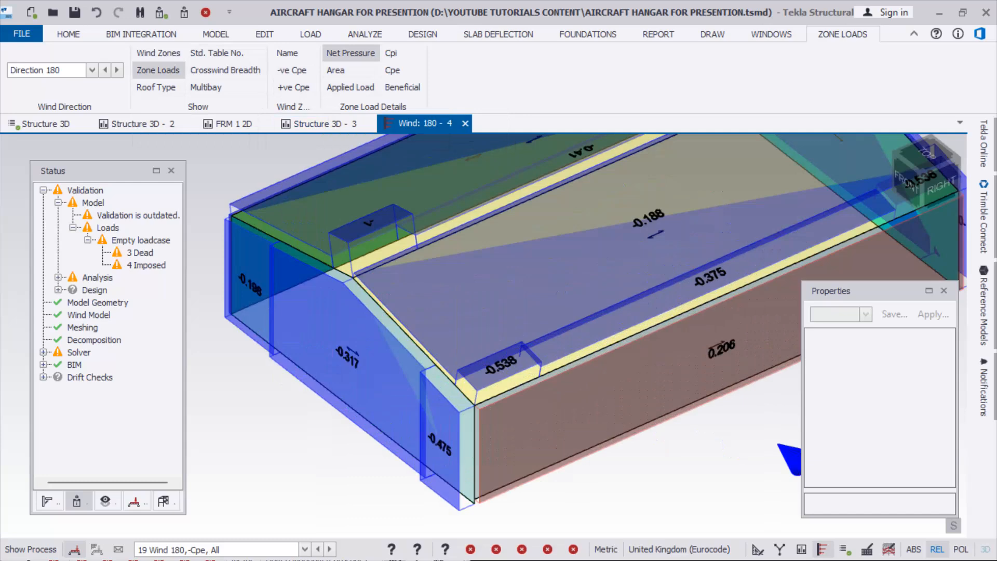
{"action": "scroll", "coordinate": [342, 312], "scroll_direction": "down", "scroll_amount": 5}
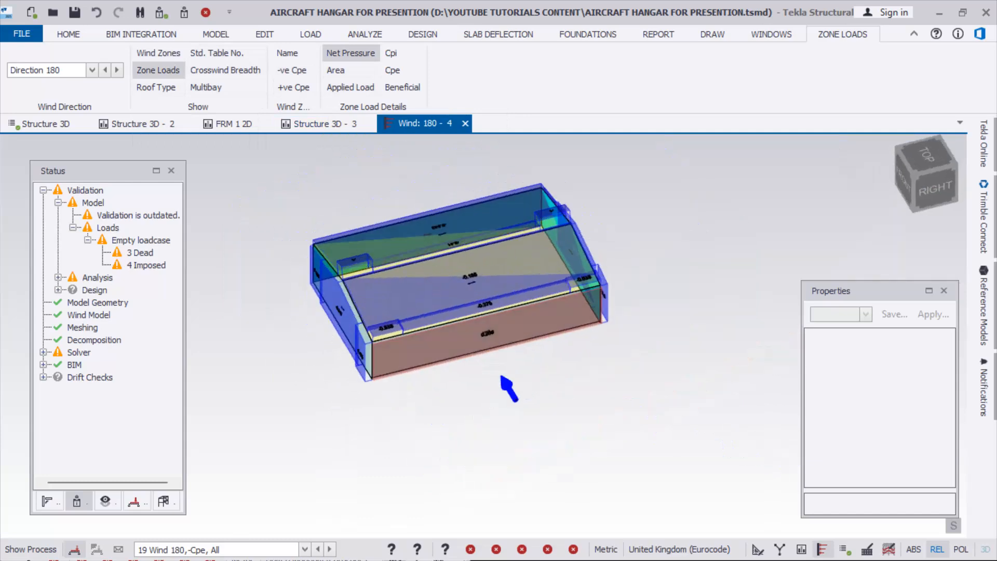
Examine the Direction 180 net pressures on the hangar's roof, gable and side walls from several sides
{"action": "right_click_drag", "start_coordinate": [623, 386], "coordinate": [504, 377]}
{"action": "scroll", "coordinate": [644, 225], "scroll_direction": "up", "scroll_amount": 3}
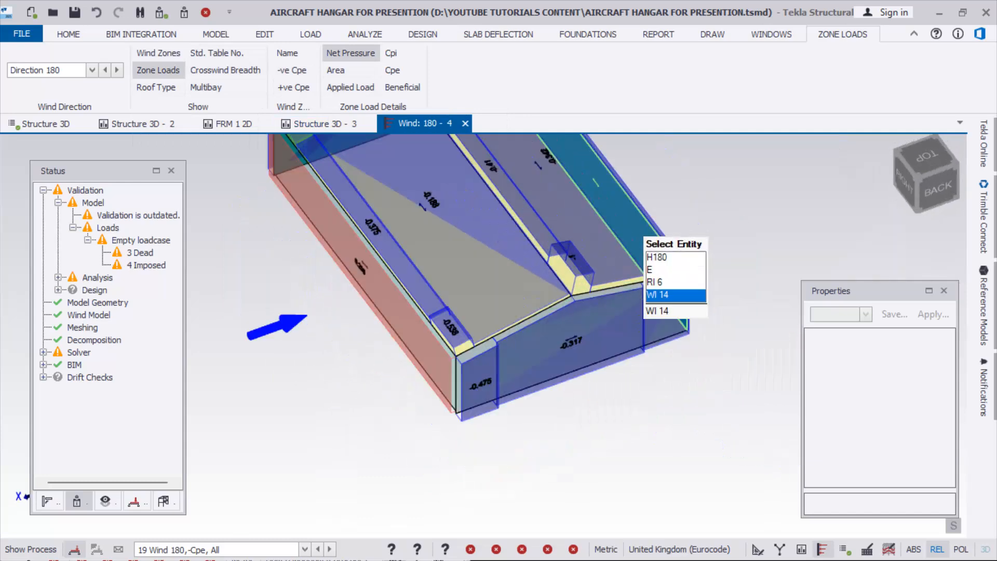
{"action": "scroll", "coordinate": [646, 224], "scroll_direction": "up", "scroll_amount": 1}
{"action": "right_click_drag", "start_coordinate": [480, 449], "coordinate": [671, 451]}
{"action": "scroll", "coordinate": [489, 424], "scroll_direction": "down", "scroll_amount": 3}
{"action": "scroll", "coordinate": [555, 363], "scroll_direction": "up", "scroll_amount": 3}
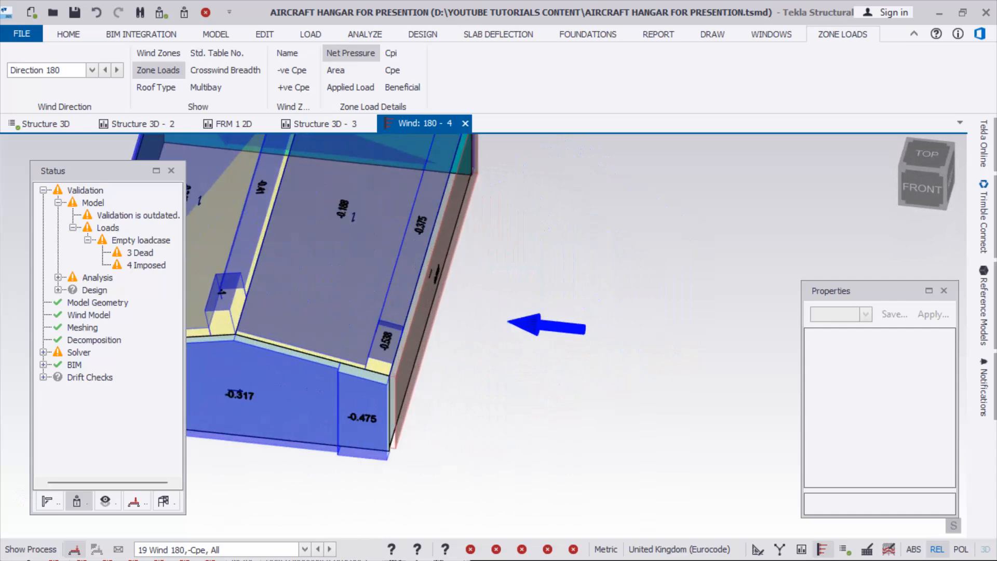
{"action": "scroll", "coordinate": [605, 373], "scroll_direction": "down", "scroll_amount": 4}
{"action": "right_click_drag", "start_coordinate": [605, 373], "coordinate": [566, 348]}
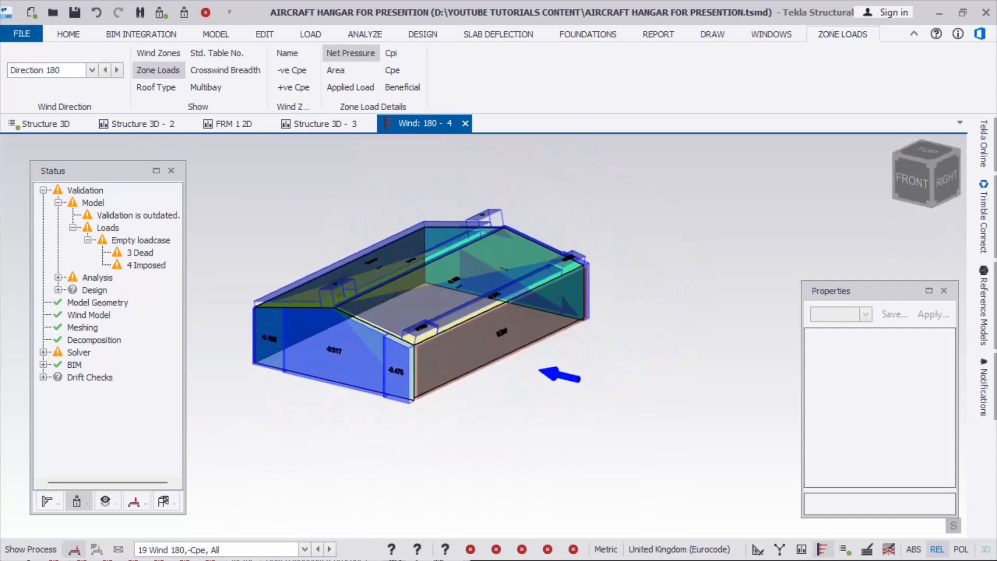
{"action": "scroll", "coordinate": [395, 359], "scroll_direction": "up", "scroll_amount": 5}
{"action": "scroll", "coordinate": [559, 412], "scroll_direction": "down", "scroll_amount": 3}
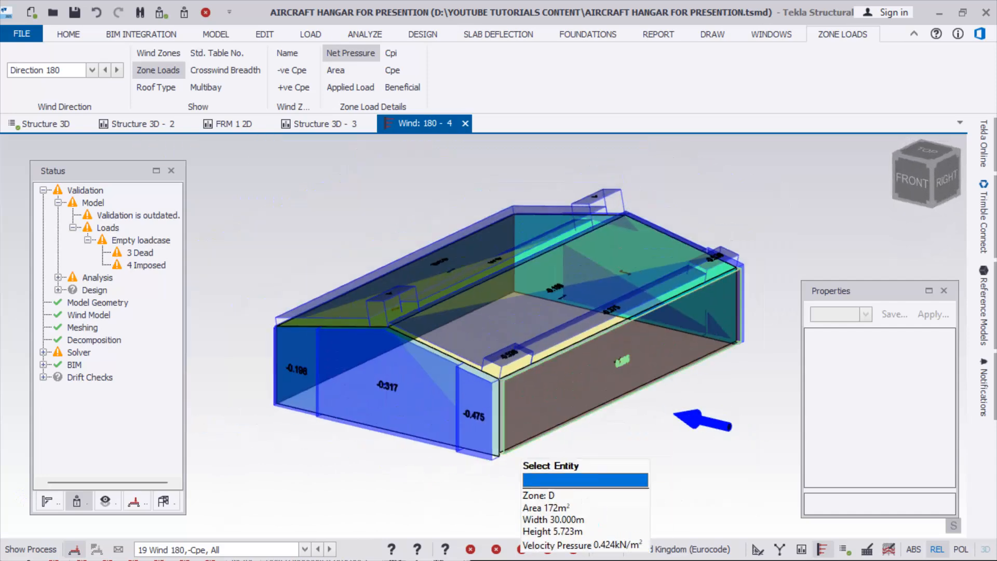
{"action": "right_click_drag", "start_coordinate": [514, 450], "coordinate": [509, 470]}
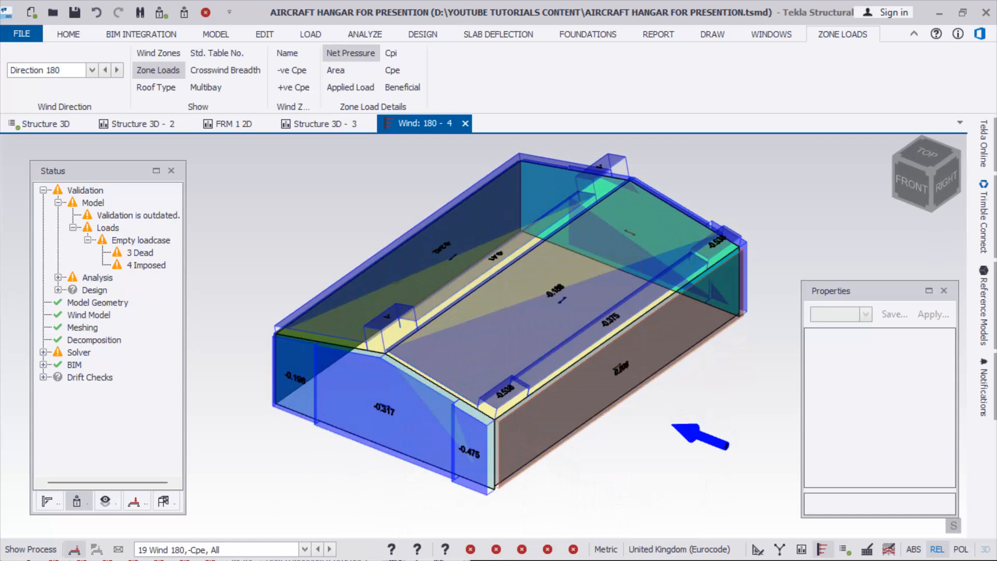
{"action": "right_click_drag", "start_coordinate": [467, 293], "coordinate": [450, 264]}
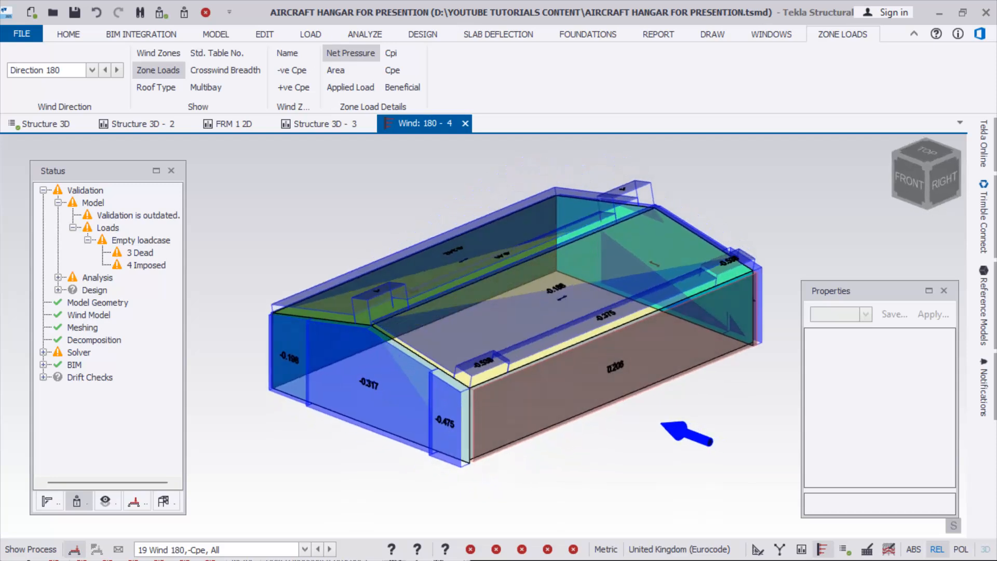
{"action": "scroll", "coordinate": [446, 262], "scroll_direction": "up", "scroll_amount": 1}
{"action": "scroll", "coordinate": [394, 228], "scroll_direction": "up", "scroll_amount": 1}
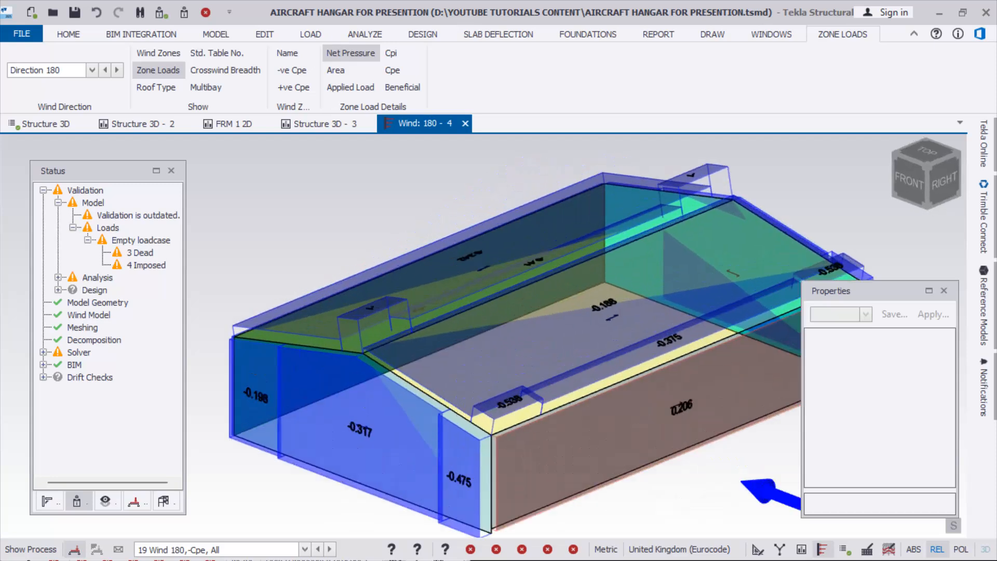
{"action": "mouse_move", "coordinate": [417, 310]}
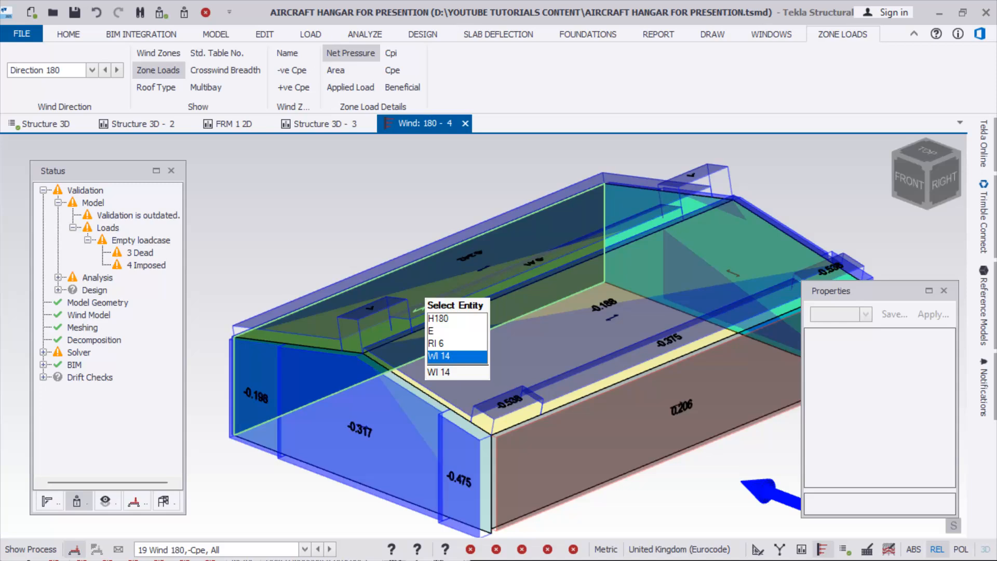
{"action": "scroll", "coordinate": [415, 307], "scroll_direction": "down", "scroll_amount": 1}
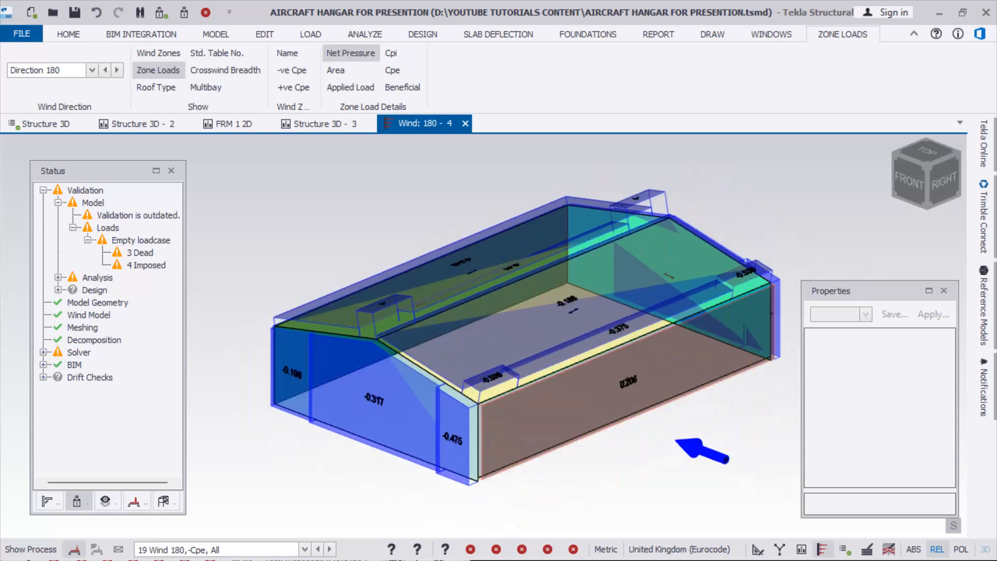
{"action": "right_click_drag", "start_coordinate": [532, 493], "coordinate": [545, 506]}
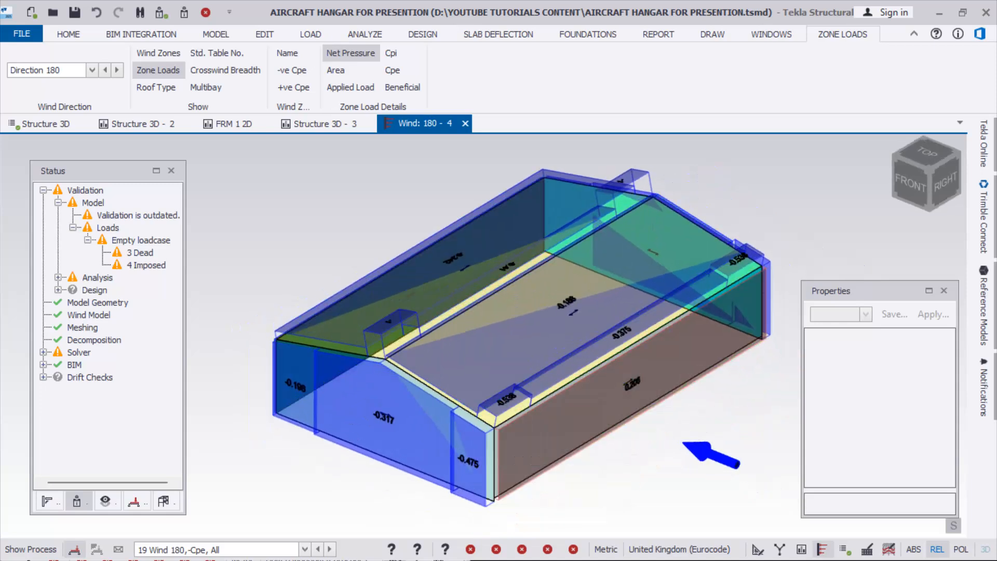
{"action": "scroll", "coordinate": [640, 497], "scroll_direction": "down", "scroll_amount": 2}
{"action": "scroll", "coordinate": [640, 497], "scroll_direction": "up", "scroll_amount": 2}
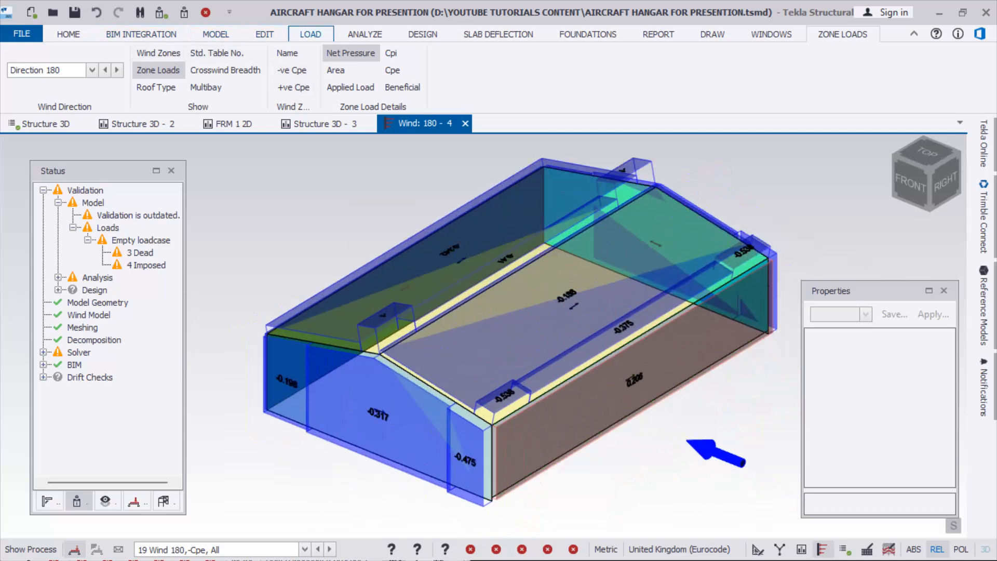
{"action": "left_click", "coordinate": [310, 34]}
{"action": "left_click", "coordinate": [130, 81]}
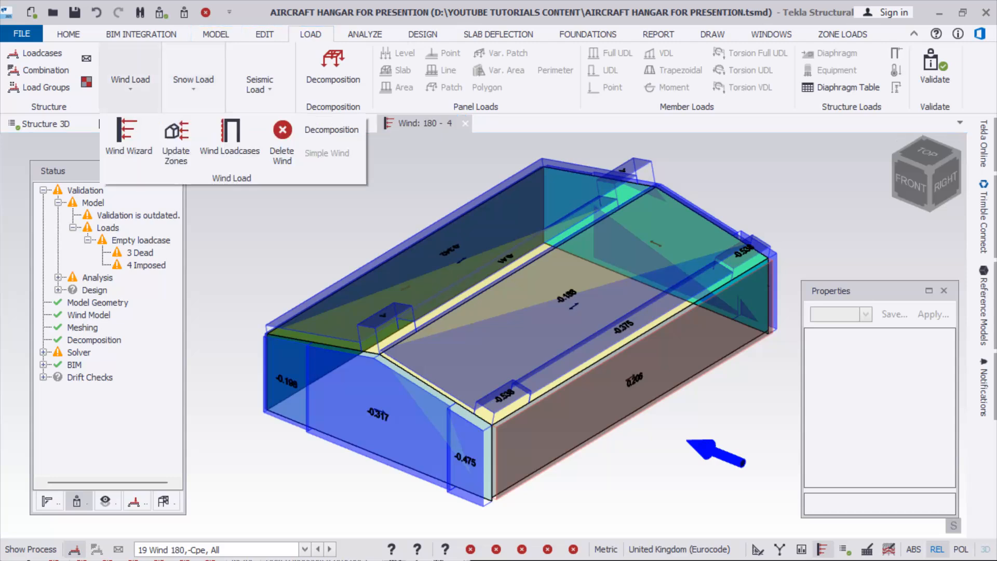
{"action": "left_click", "coordinate": [230, 139]}
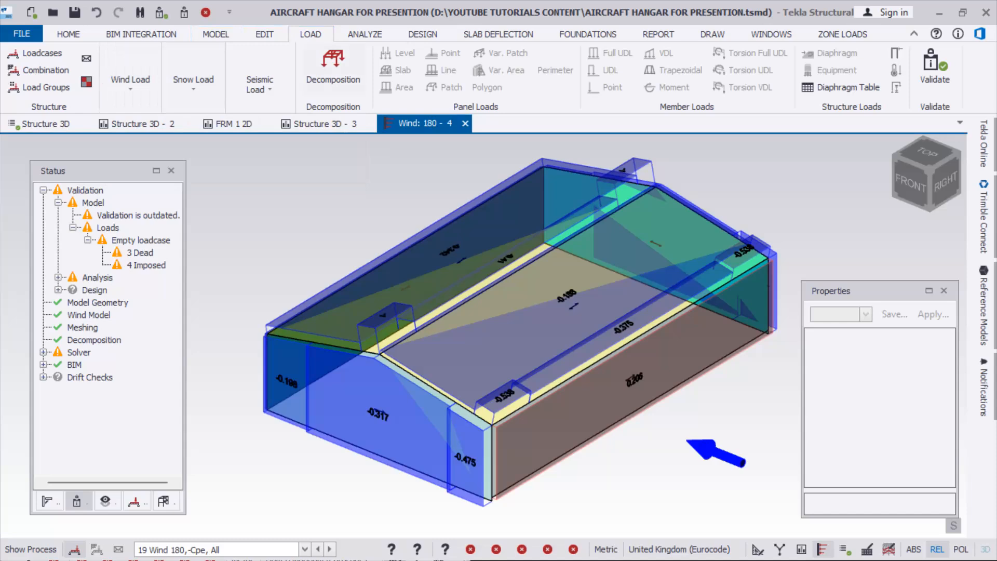
{"action": "left_click", "coordinate": [333, 67]}
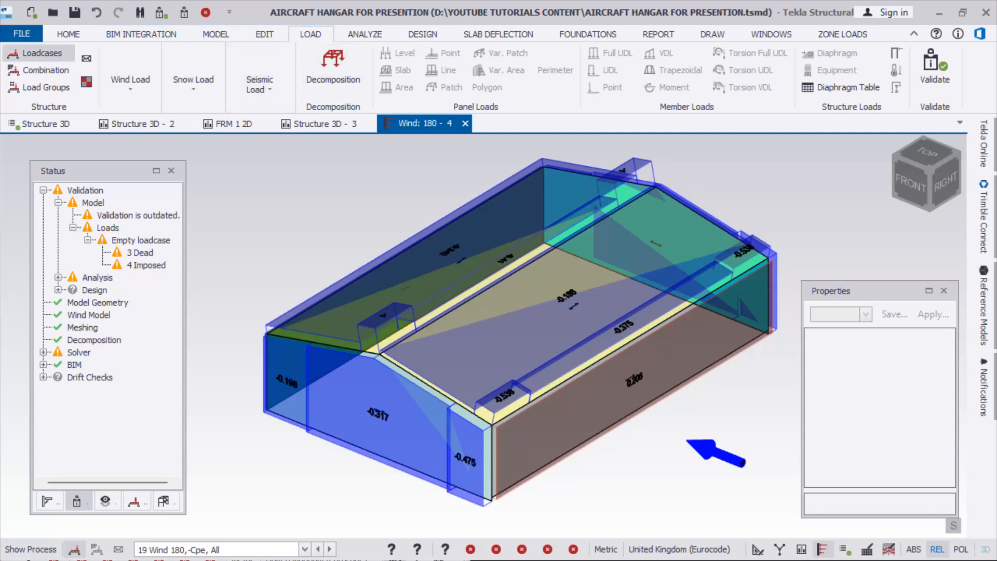
Start the load combination generator with EQU and GEO combinations included, accidental and seismic combinations excluded, and the Final scenario
{"action": "left_click", "coordinate": [42, 53]}
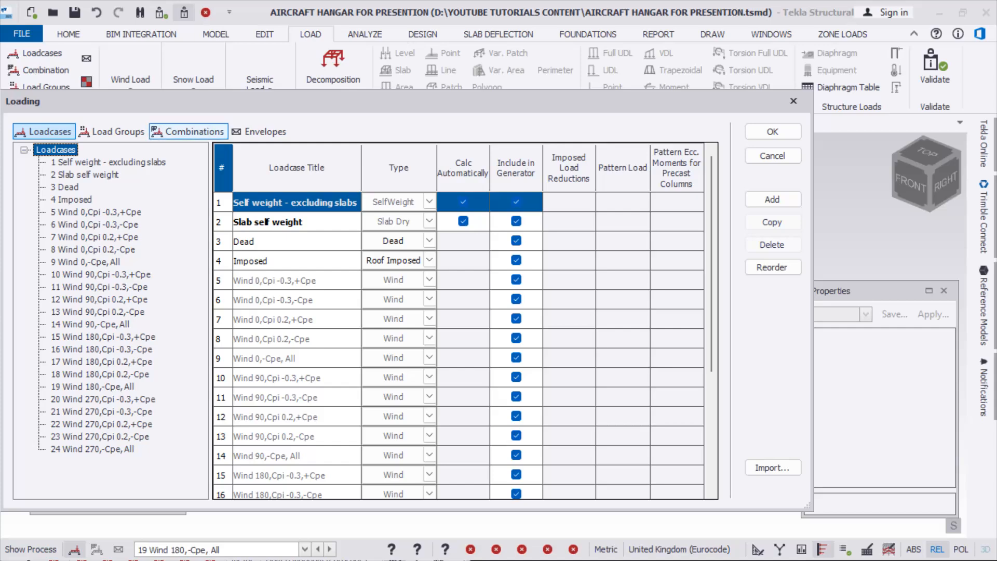
{"action": "left_click", "coordinate": [191, 131]}
{"action": "left_click", "coordinate": [111, 131]}
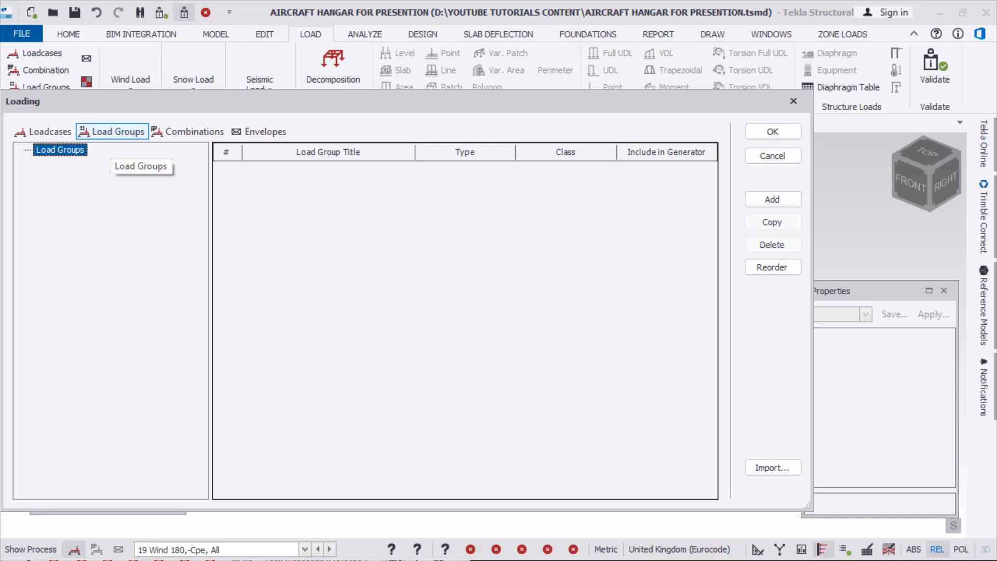
{"action": "left_click", "coordinate": [188, 131]}
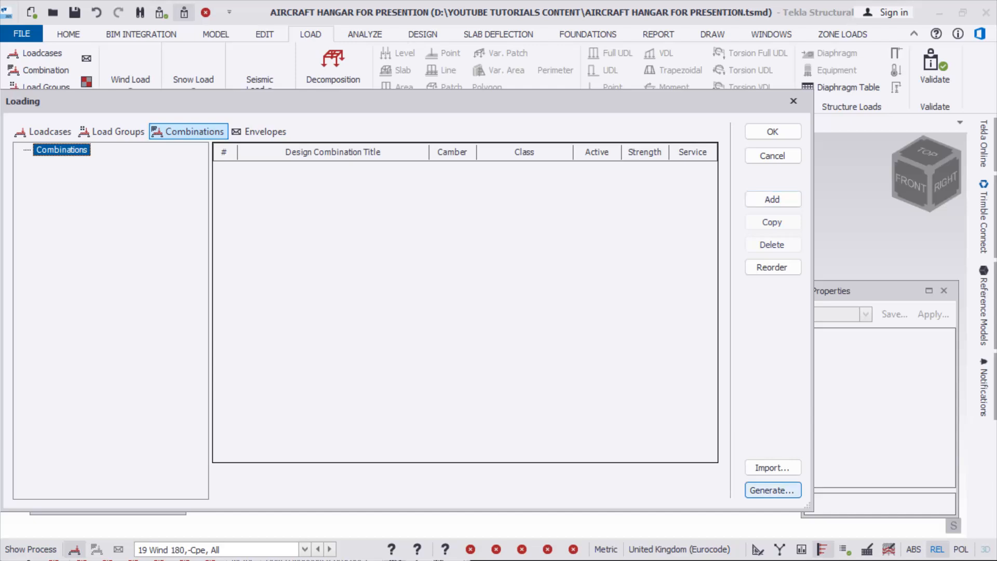
{"action": "left_click", "coordinate": [773, 490]}
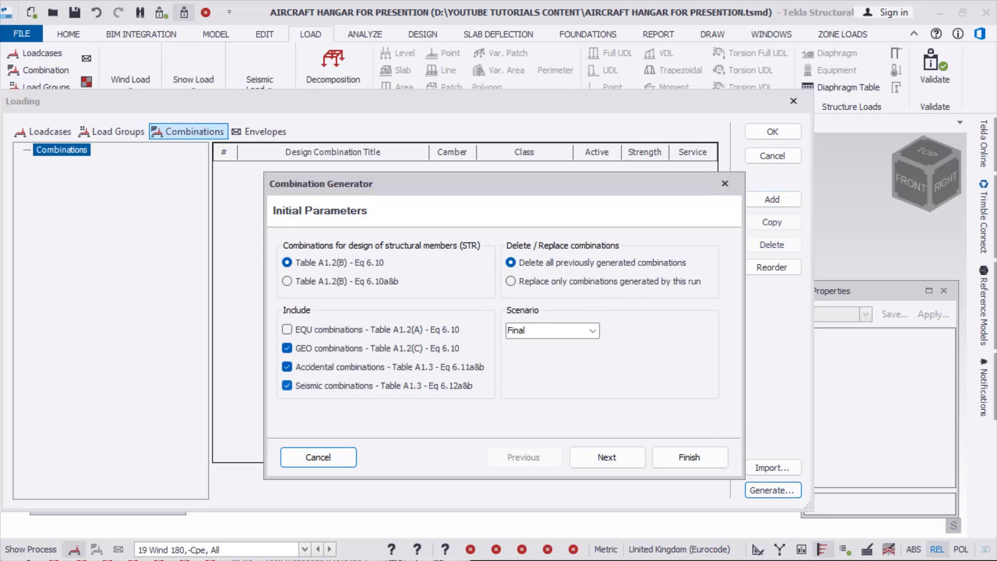
{"action": "left_click", "coordinate": [286, 329]}
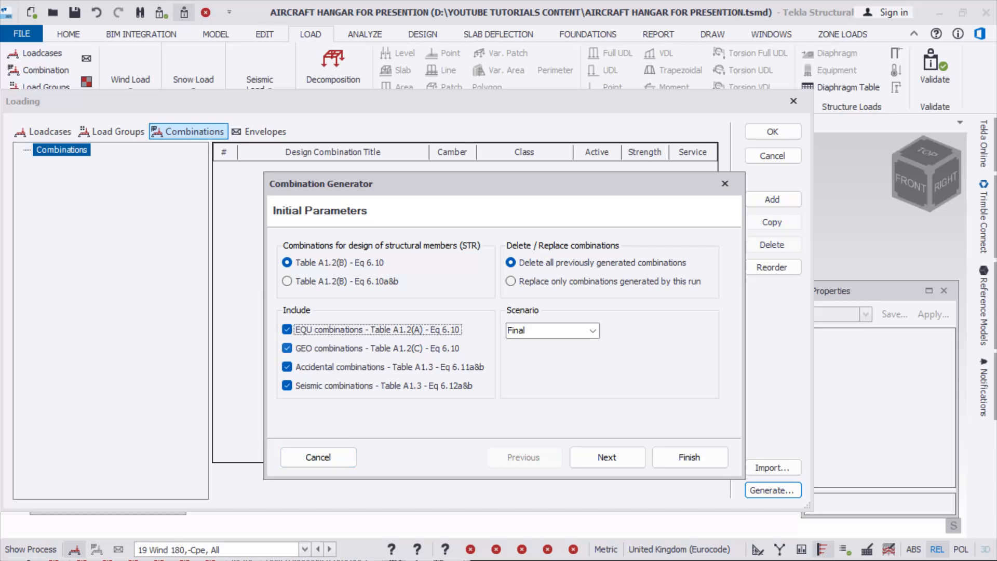
{"action": "left_click", "coordinate": [287, 348]}
{"action": "left_click", "coordinate": [287, 367]}
{"action": "left_click", "coordinate": [287, 385]}
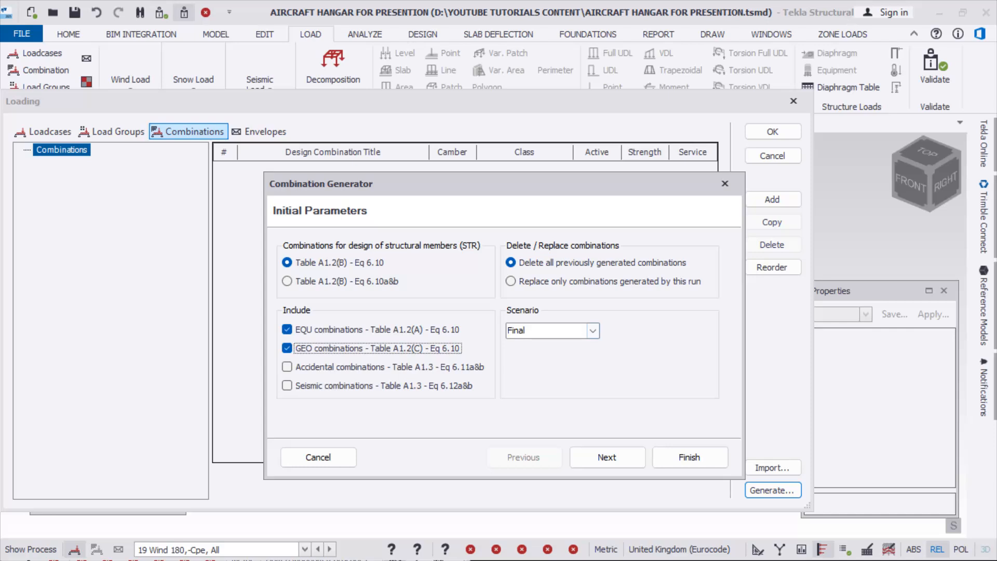
{"action": "left_click", "coordinate": [593, 330]}
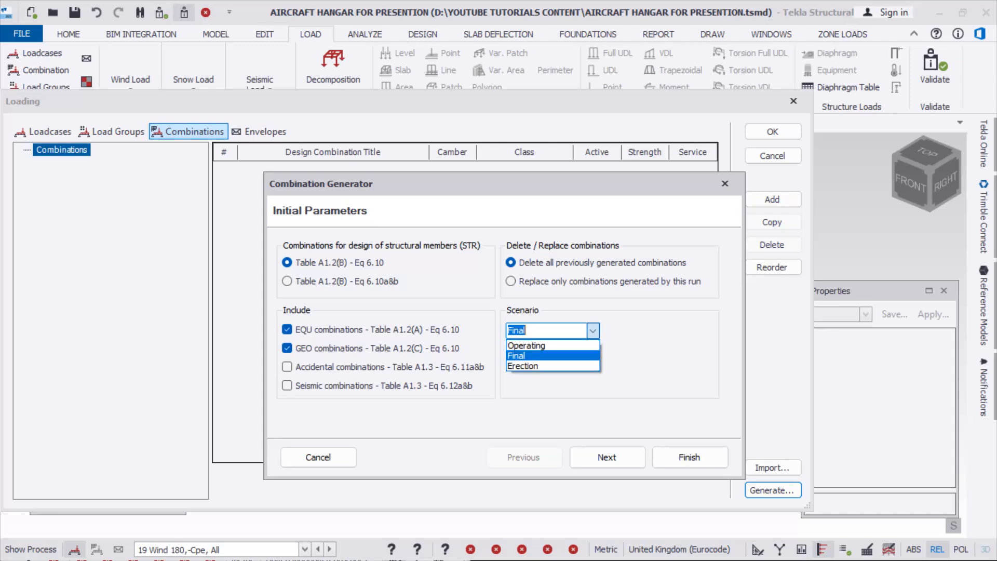
{"action": "left_click", "coordinate": [534, 356]}
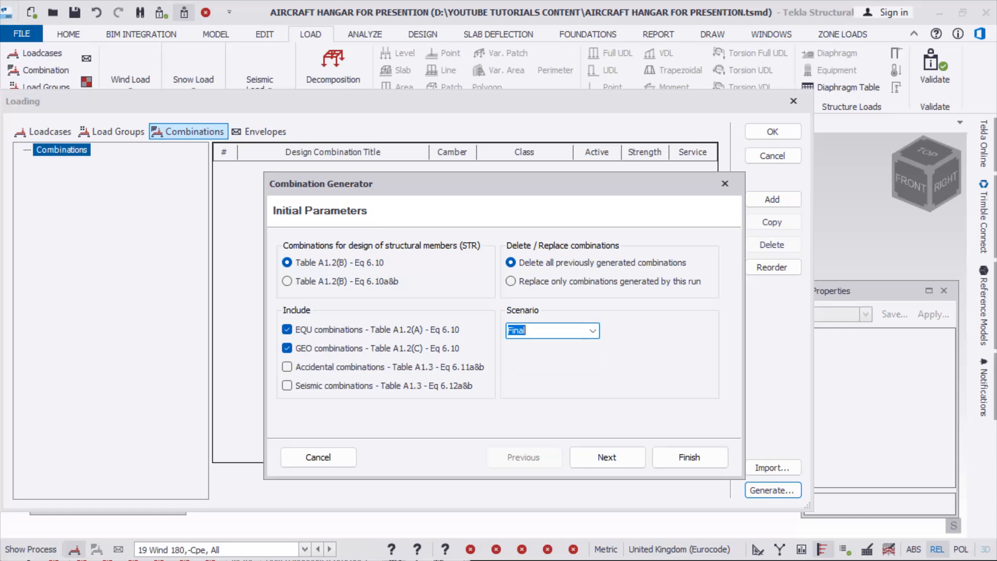
Accept the default service, wind and EHF settings in the generator and generate the design combinations
{"action": "left_click", "coordinate": [606, 457]}
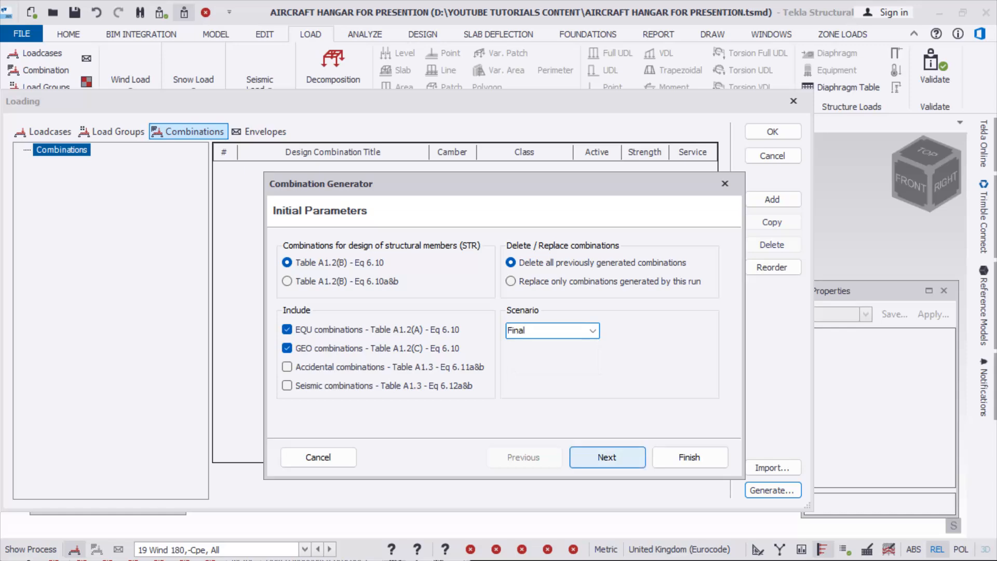
{"action": "left_click", "coordinate": [606, 457]}
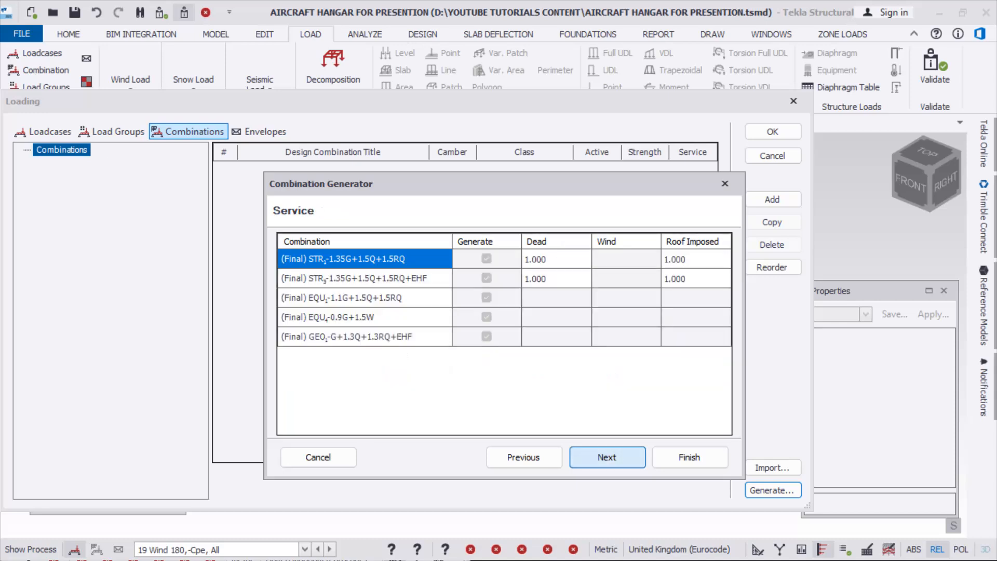
{"action": "left_click", "coordinate": [607, 457]}
{"action": "left_click", "coordinate": [607, 457]}
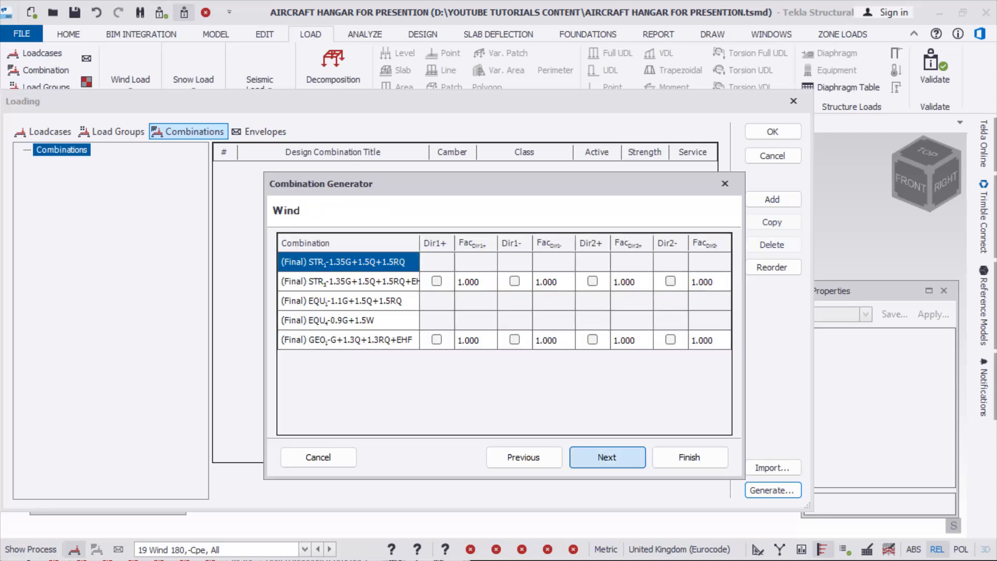
{"action": "left_click", "coordinate": [606, 456]}
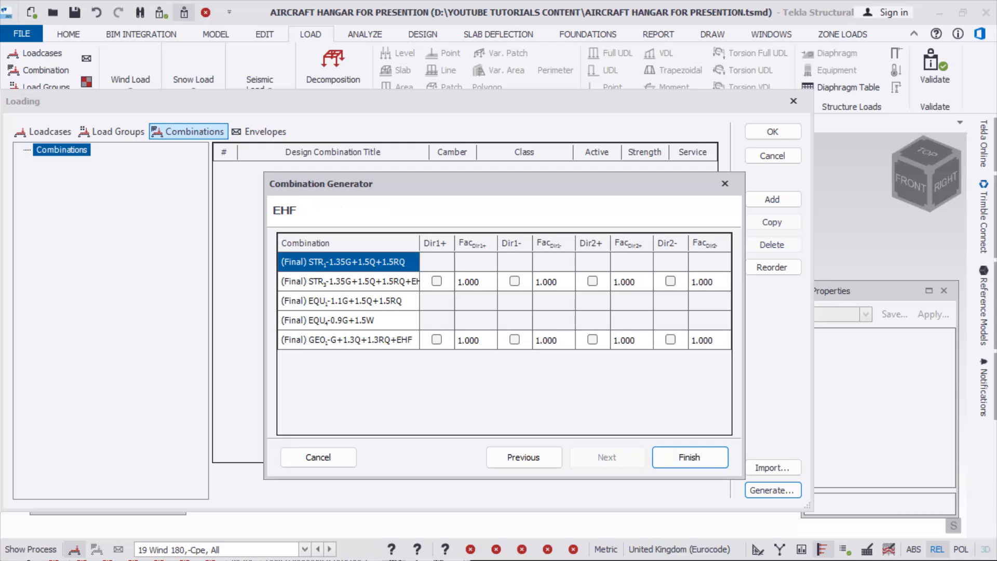
{"action": "left_click", "coordinate": [689, 457]}
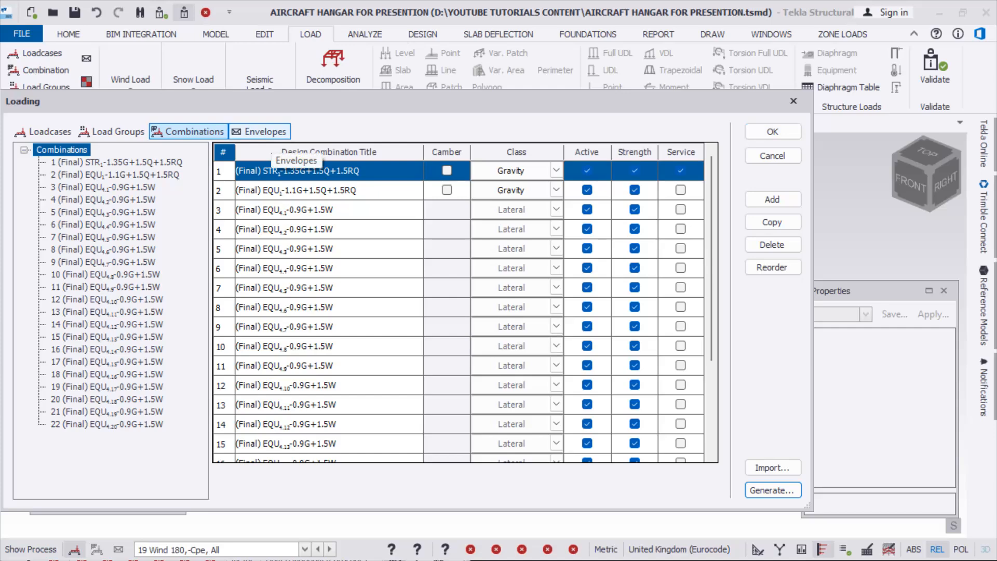
Add a second design envelope and display its available combinations
{"action": "left_click", "coordinate": [260, 133]}
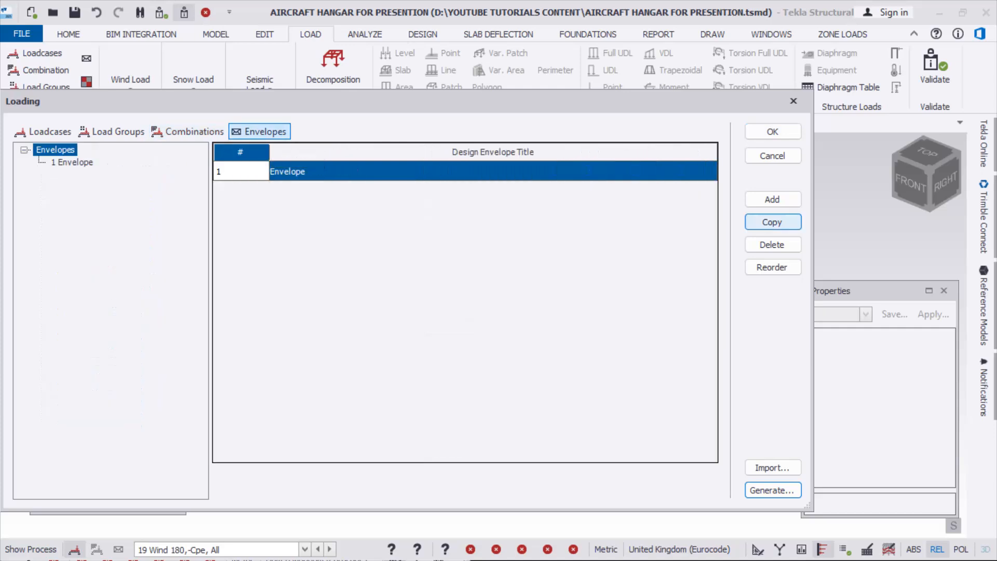
{"action": "left_click", "coordinate": [772, 199]}
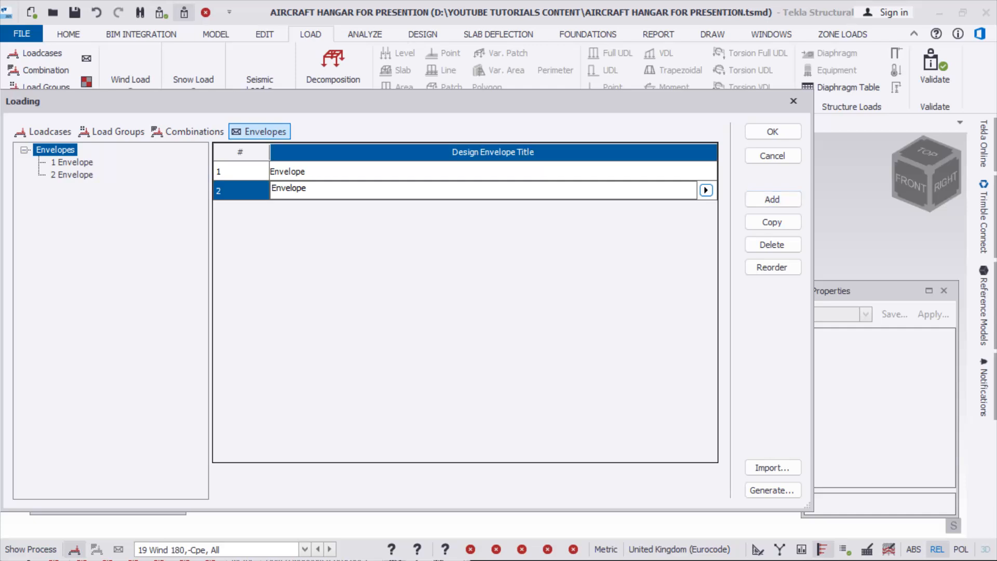
{"action": "left_click", "coordinate": [71, 175]}
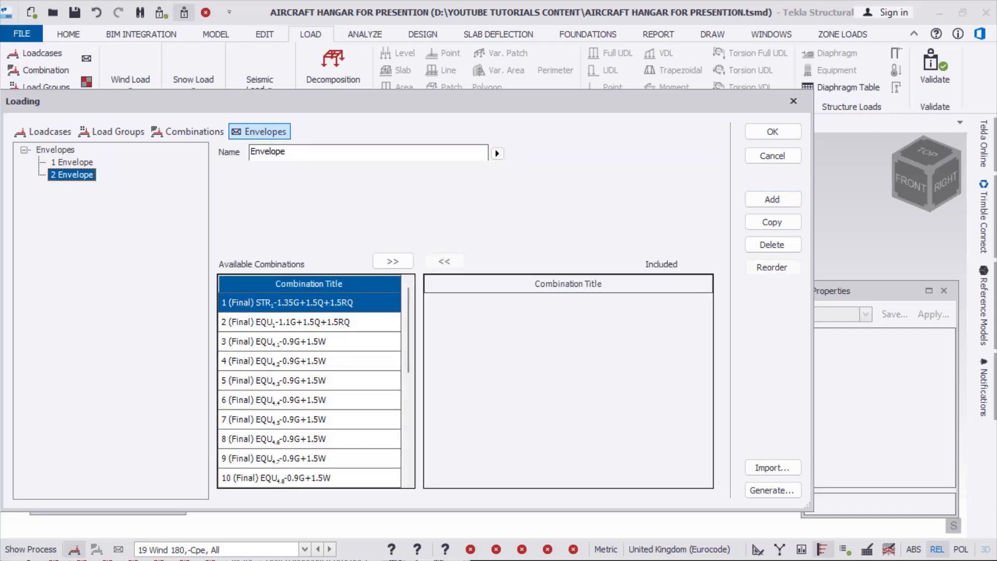
Include combinations 1 to 4 in the first design envelope and accept the loading settings
{"action": "left_click", "coordinate": [71, 162]}
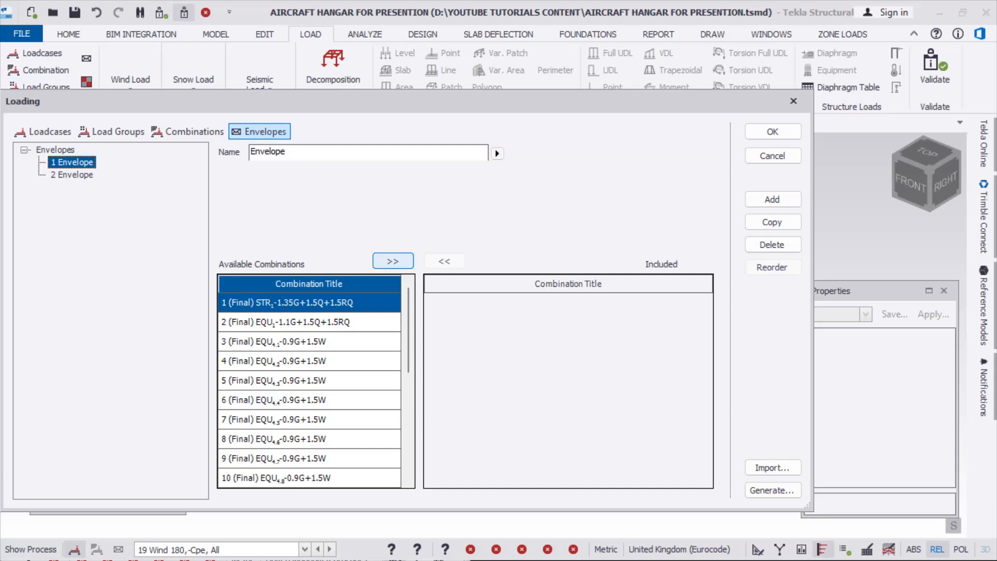
{"action": "left_click", "coordinate": [392, 260]}
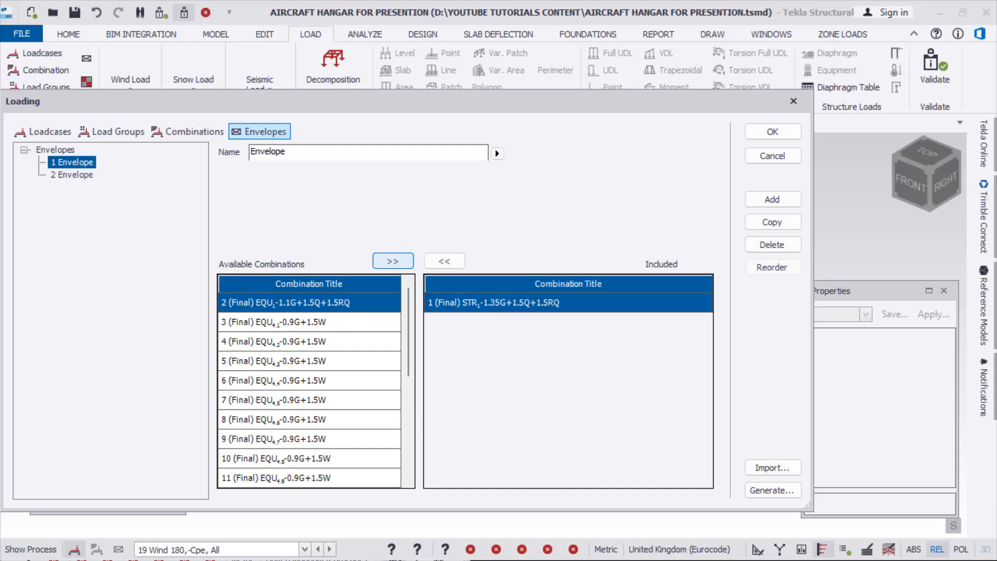
{"action": "left_click", "coordinate": [392, 260]}
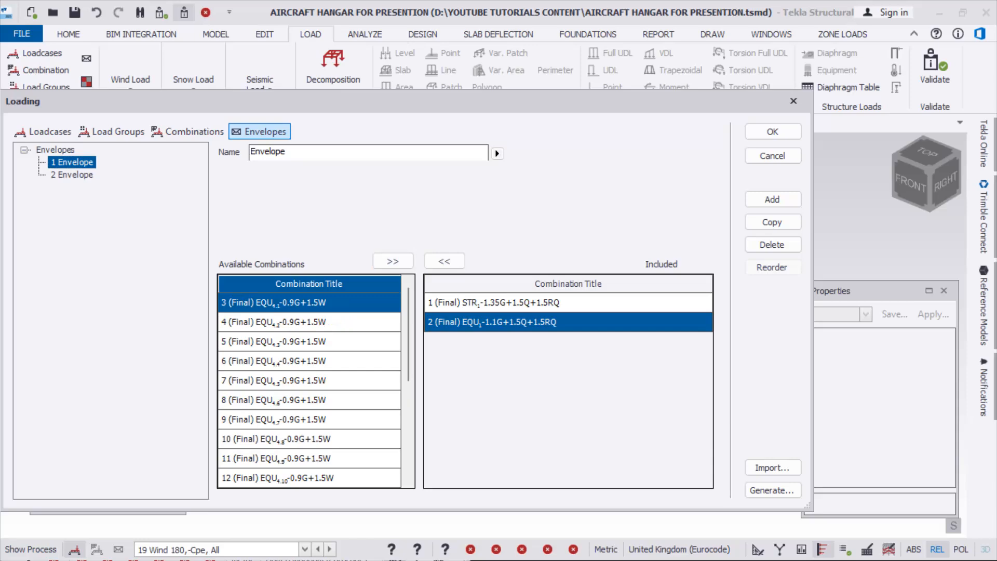
{"action": "left_click", "coordinate": [393, 261]}
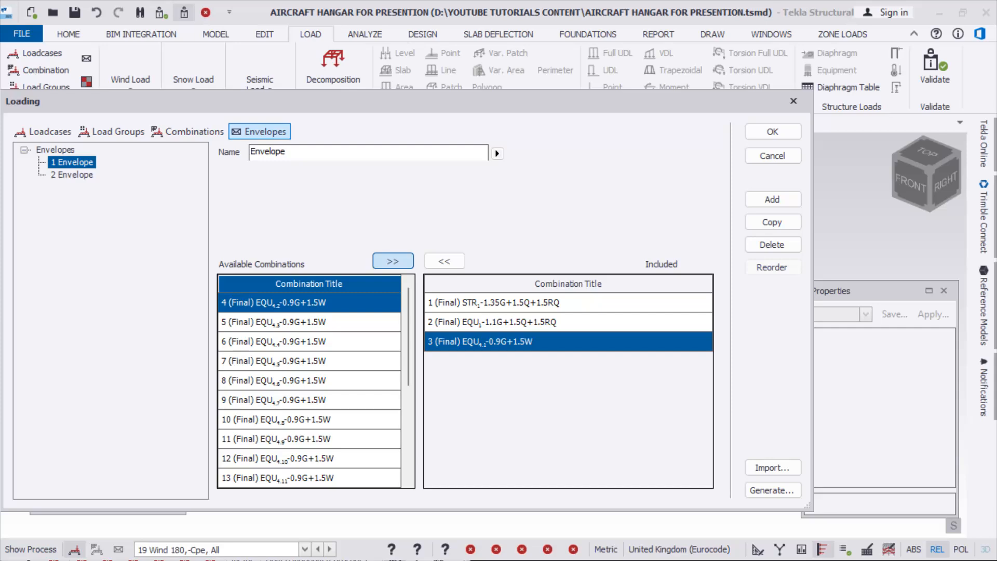
{"action": "left_click", "coordinate": [392, 261]}
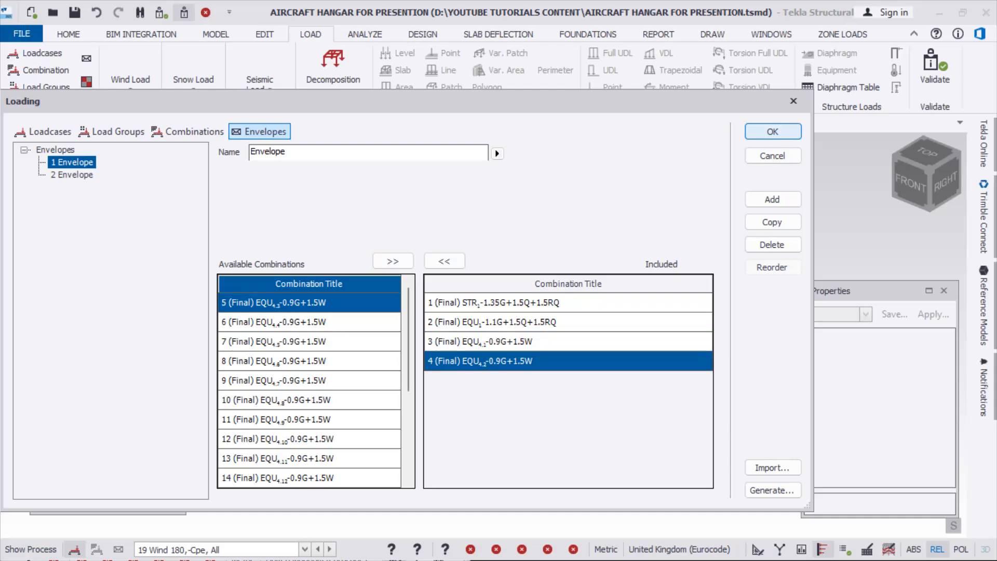
{"action": "left_click", "coordinate": [772, 132]}
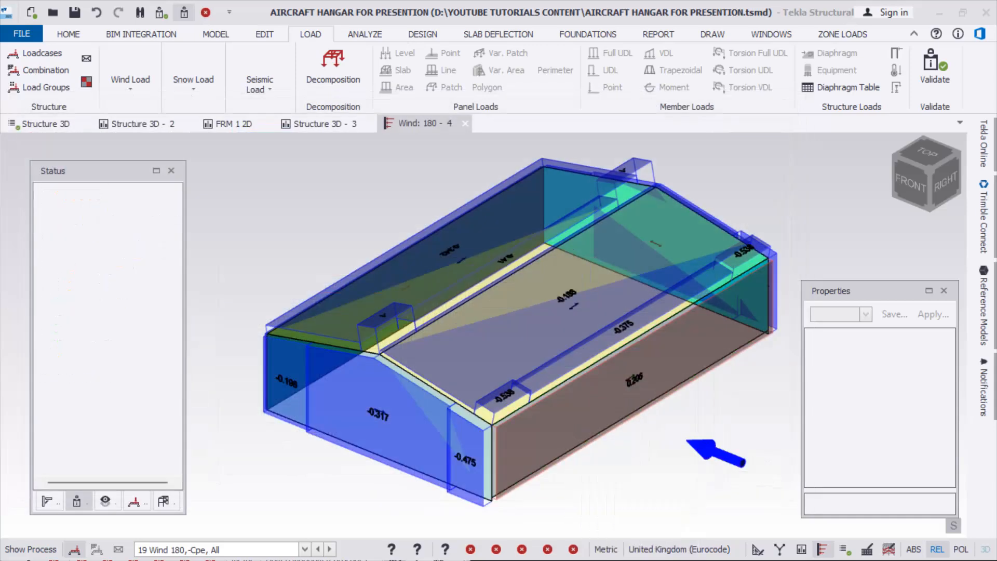
Open a 3D view of the whole structure and inspect the hangar's frames and cladding from the door end
{"action": "mouse_move", "coordinate": [398, 362]}
{"action": "right_click_drag", "start_coordinate": [436, 340], "coordinate": [456, 290]}
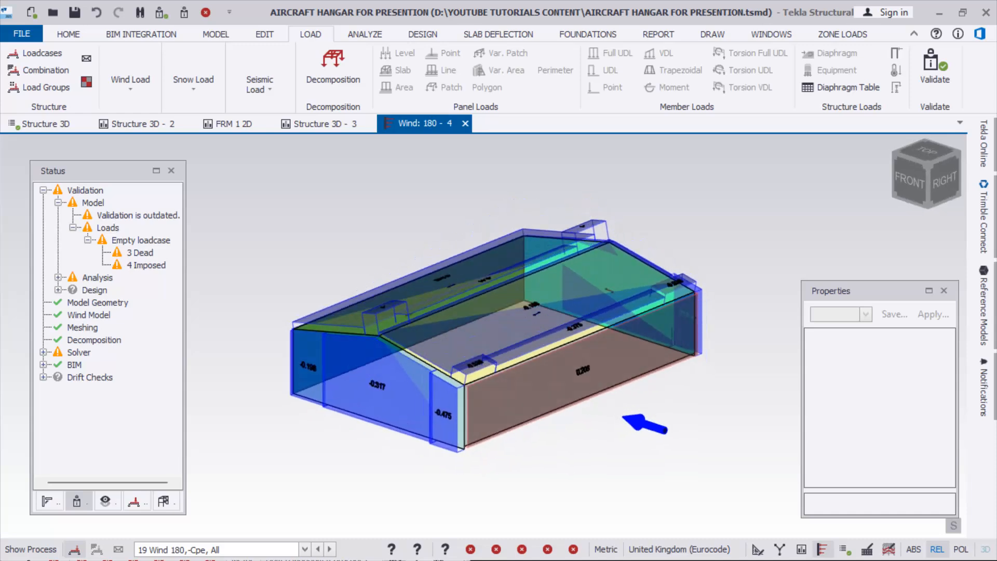
{"action": "scroll", "coordinate": [415, 260], "scroll_direction": "up", "scroll_amount": 5}
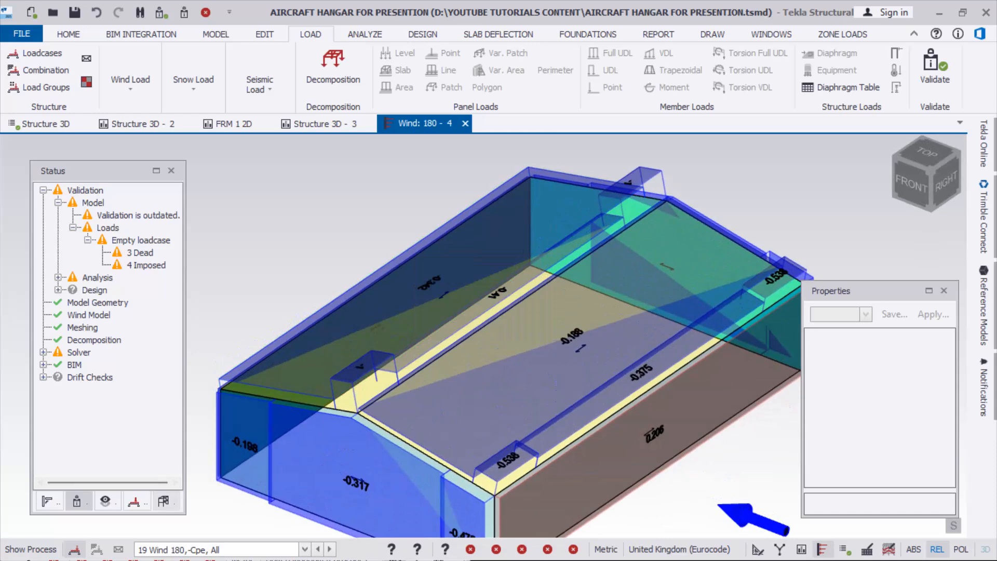
{"action": "left_click", "coordinate": [164, 502]}
{"action": "double_click", "coordinate": [86, 190]}
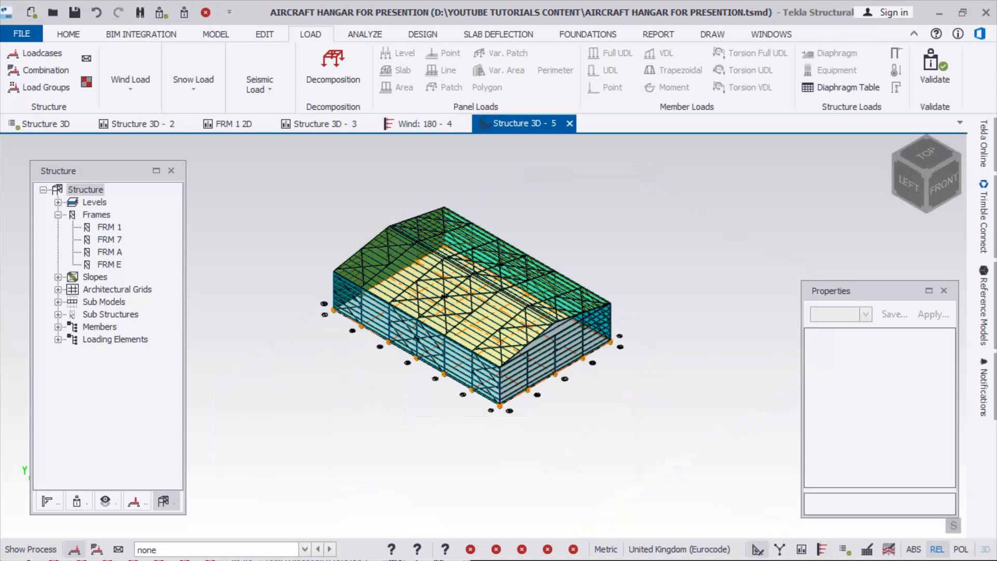
{"action": "right_click_drag", "start_coordinate": [457, 290], "coordinate": [566, 291]}
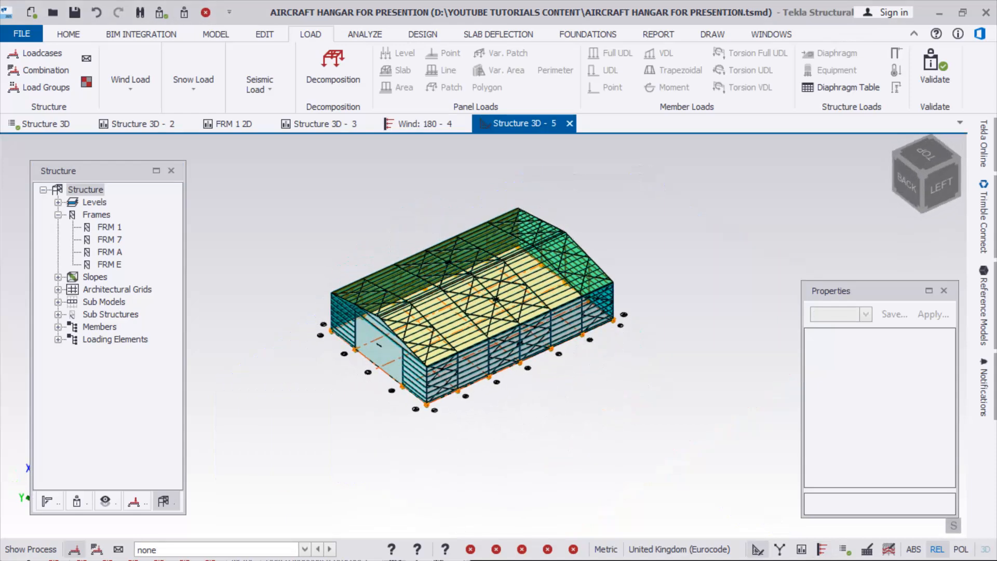
{"action": "scroll", "coordinate": [454, 440], "scroll_direction": "up", "scroll_amount": 2}
{"action": "right_click_drag", "start_coordinate": [454, 441], "coordinate": [475, 435]}
{"action": "scroll", "coordinate": [474, 434], "scroll_direction": "down", "scroll_amount": 2}
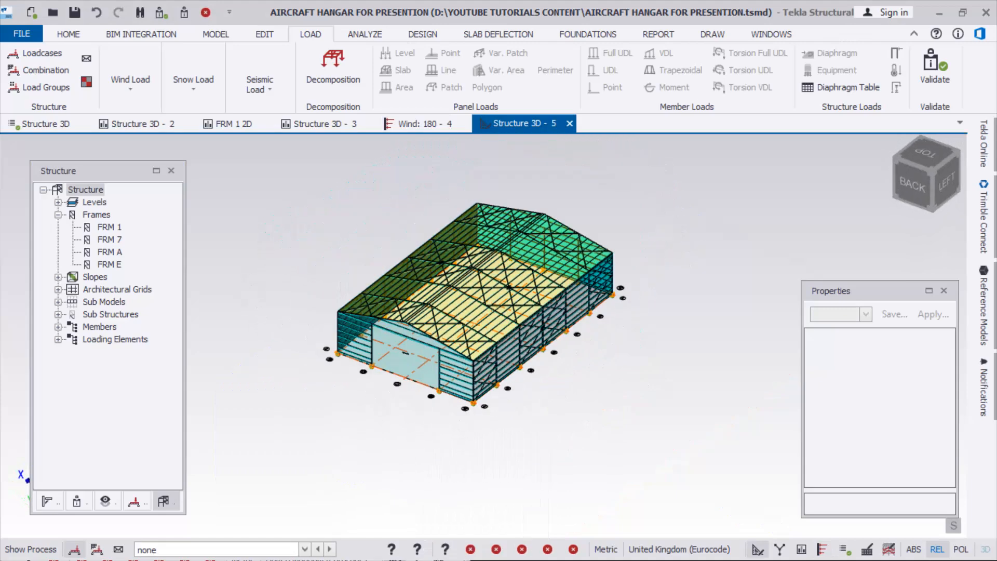
{"action": "scroll", "coordinate": [467, 358], "scroll_direction": "up", "scroll_amount": 2}
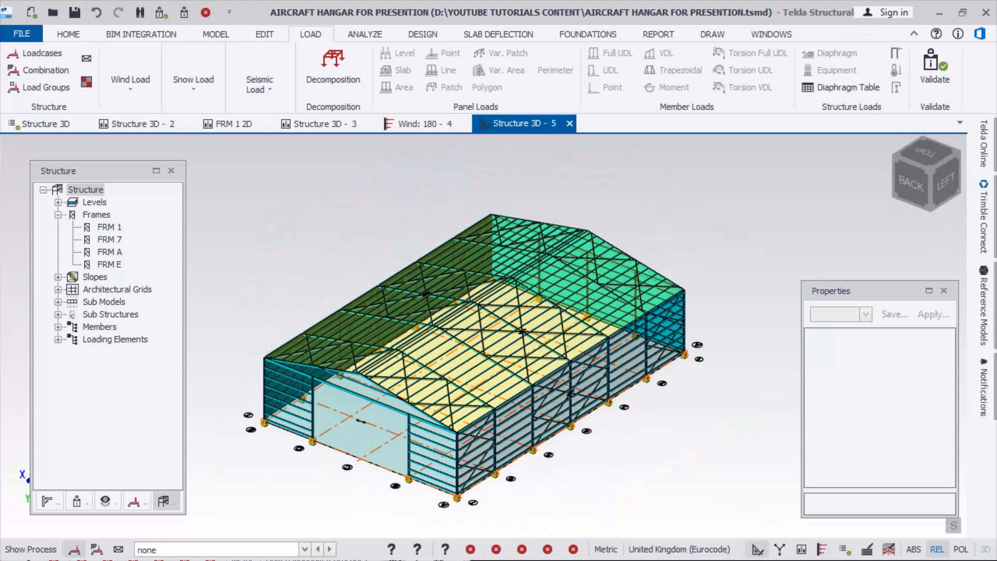
Make the 3 Dead loadcase active and switch the active loadcase on to 4 Imposed
{"action": "scroll", "coordinate": [637, 323], "scroll_direction": "down", "scroll_amount": 1}
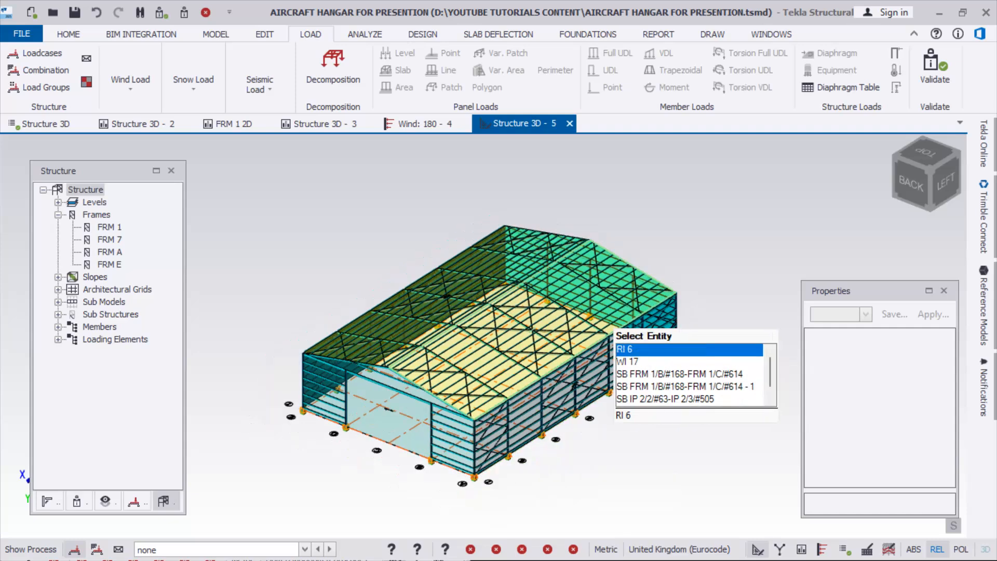
{"action": "left_click", "coordinate": [305, 549]}
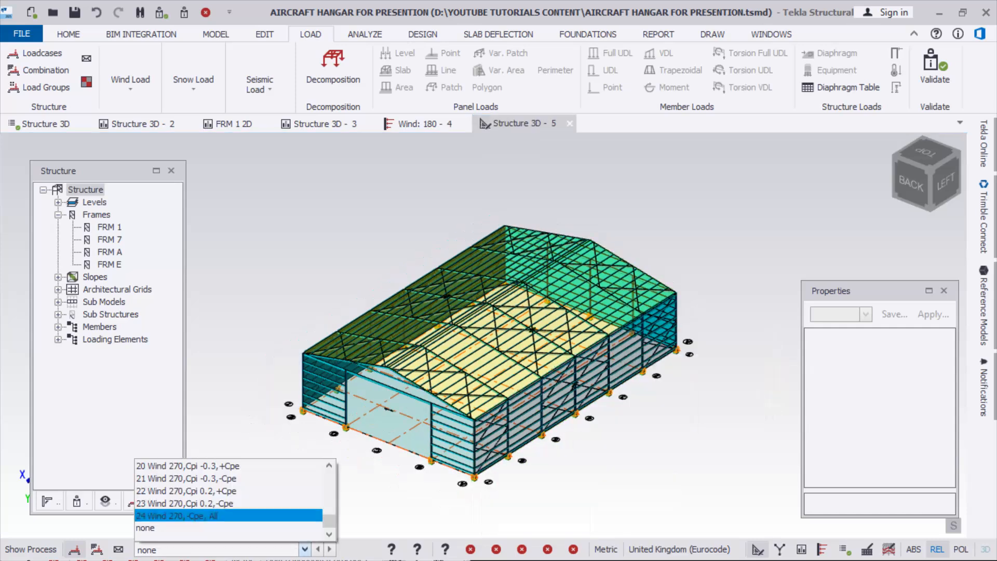
{"action": "scroll", "coordinate": [229, 502], "scroll_direction": "up", "scroll_amount": 7}
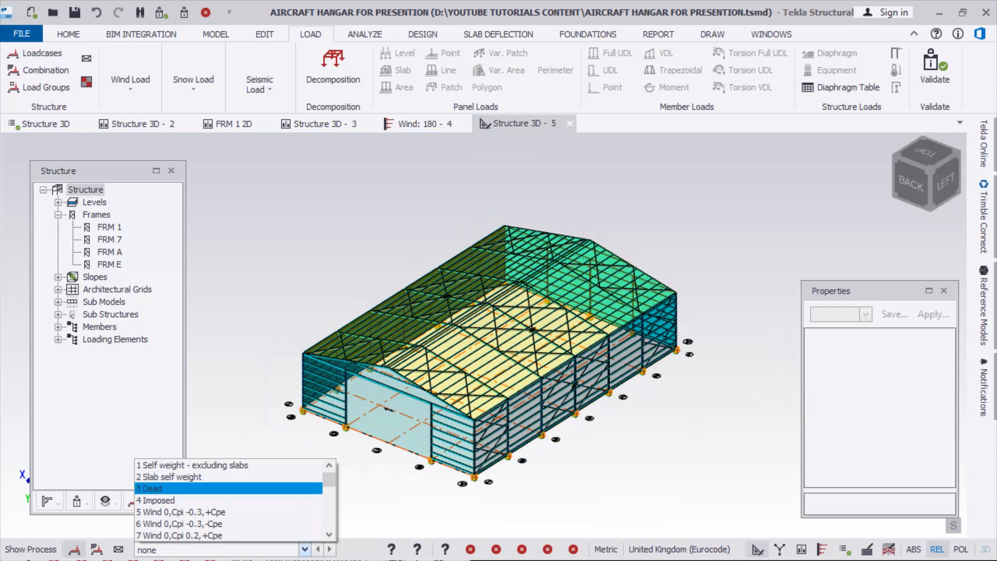
{"action": "left_click", "coordinate": [156, 488]}
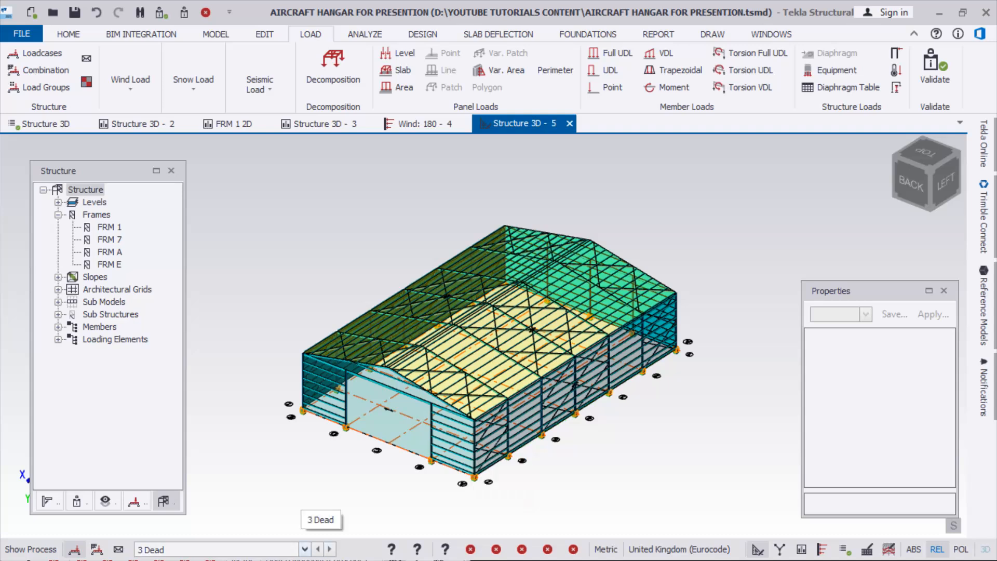
{"action": "left_click", "coordinate": [304, 549]}
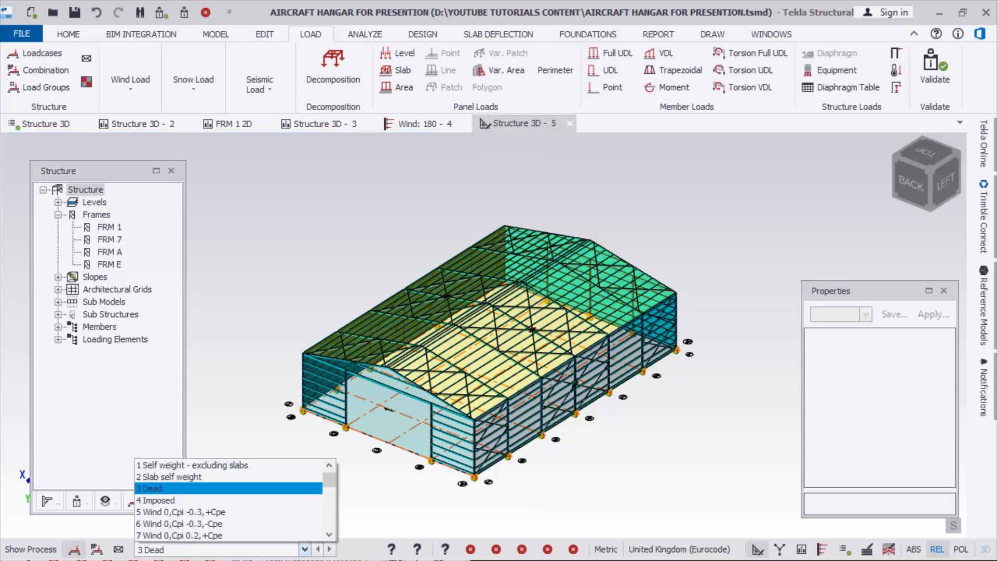
{"action": "key", "text": "Return"}
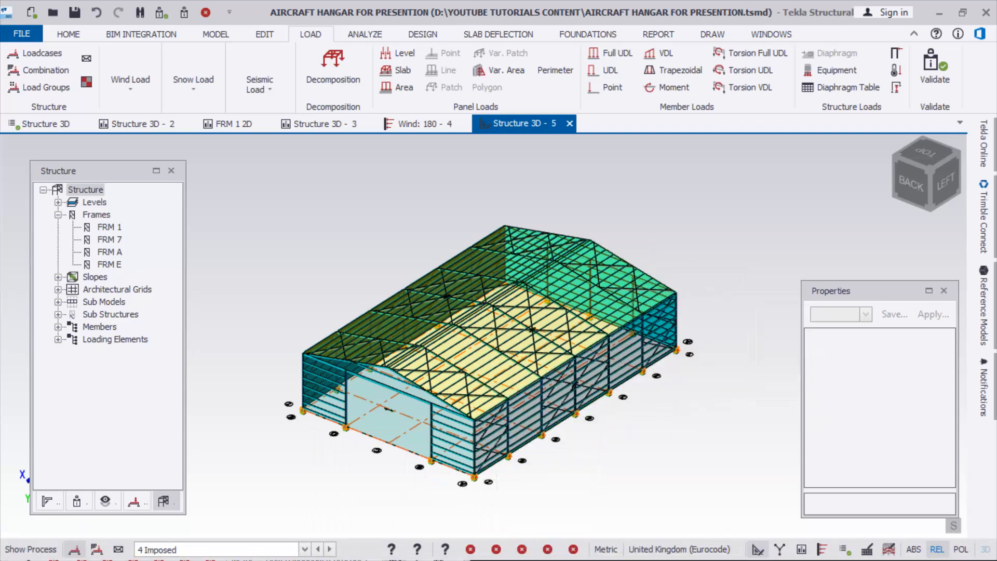
{"action": "mouse_move", "coordinate": [703, 542]}
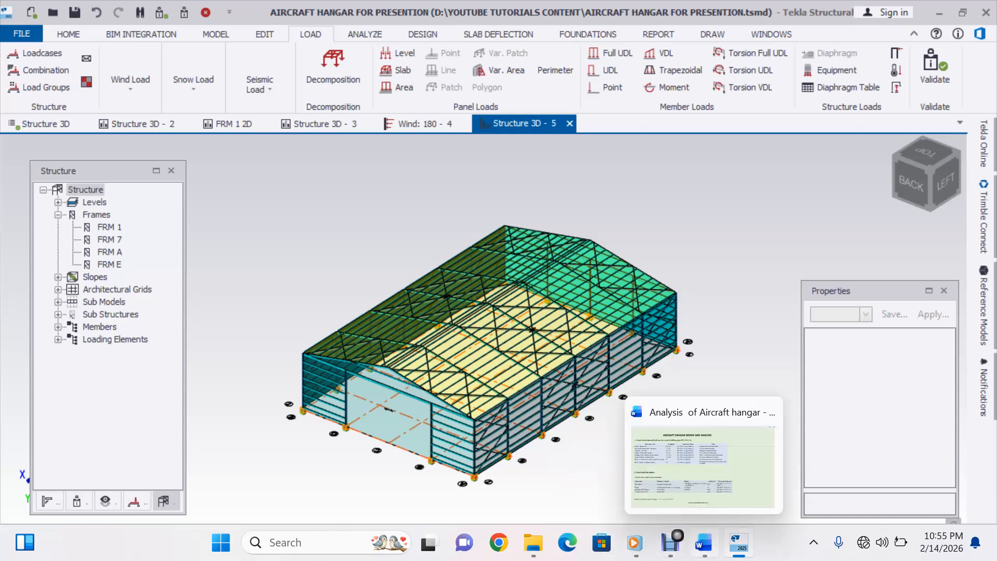
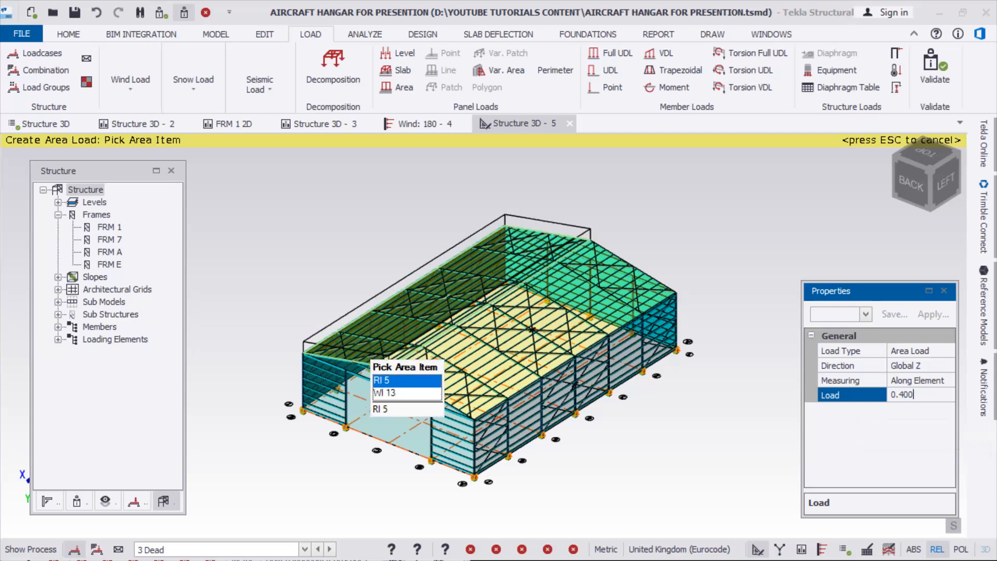
Apply a 0.400 kN/m² area load to both roof slopes, RI 5 and RI 6, in the 3 Dead loadcase
{"action": "left_click", "coordinate": [364, 355]}
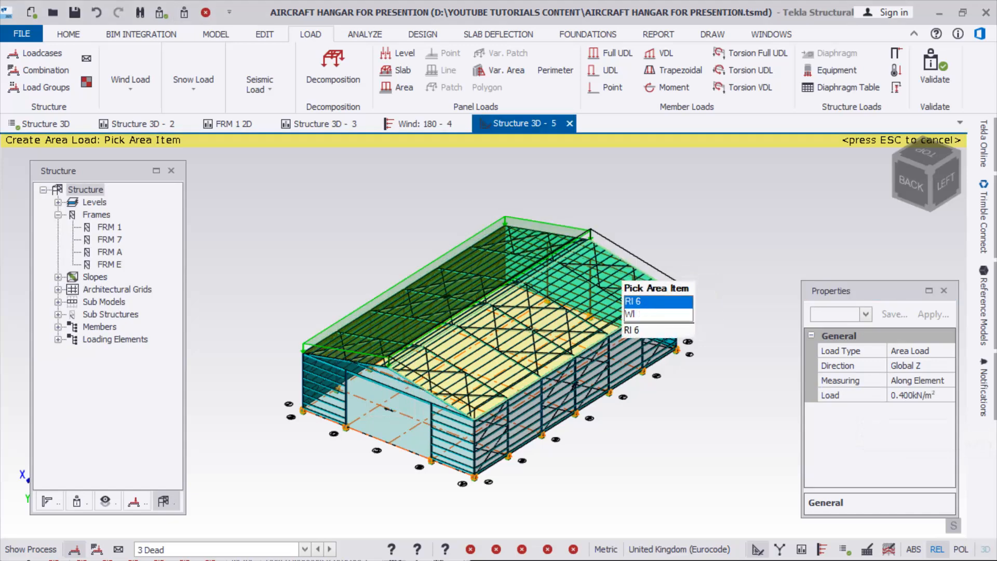
{"action": "left_click", "coordinate": [620, 283]}
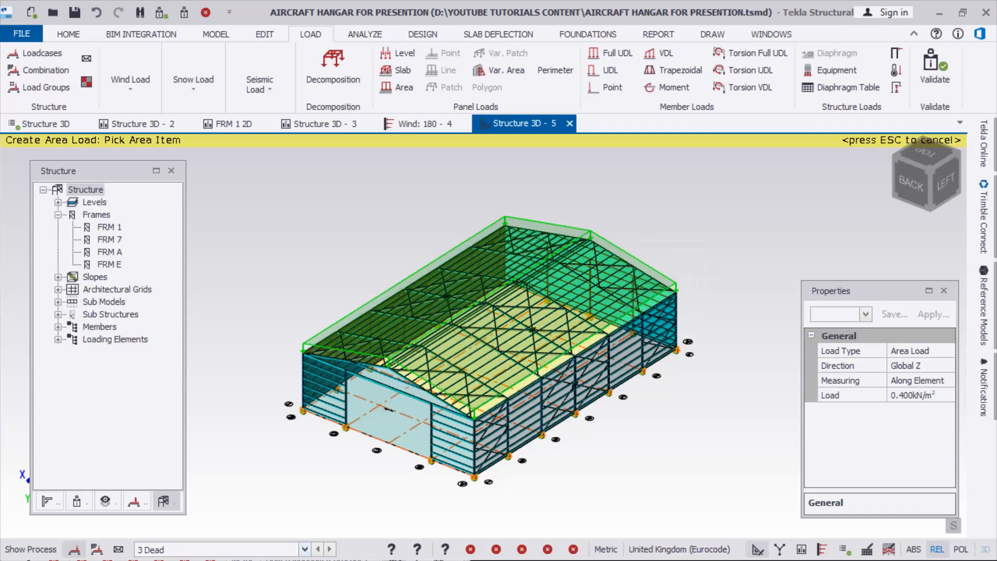
{"action": "left_click", "coordinate": [305, 548]}
{"action": "left_click", "coordinate": [155, 488]}
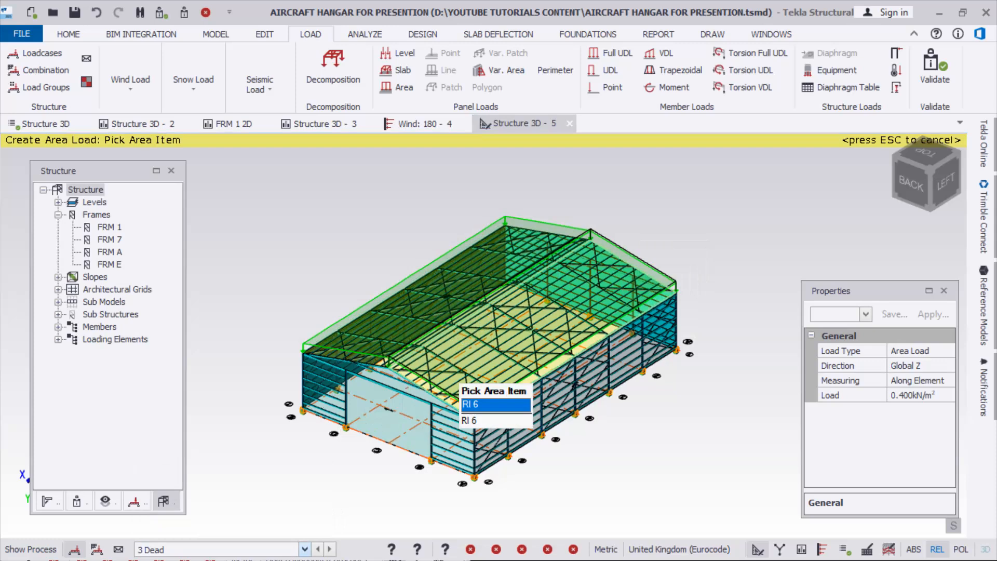
Examine the area loads on the hangar's roof slopes from several angles in the 4 Imposed loadcase
{"action": "scroll", "coordinate": [465, 265], "scroll_direction": "up", "scroll_amount": 1}
{"action": "scroll", "coordinate": [473, 275], "scroll_direction": "down", "scroll_amount": 1}
{"action": "right_click_drag", "start_coordinate": [468, 317], "coordinate": [474, 296]}
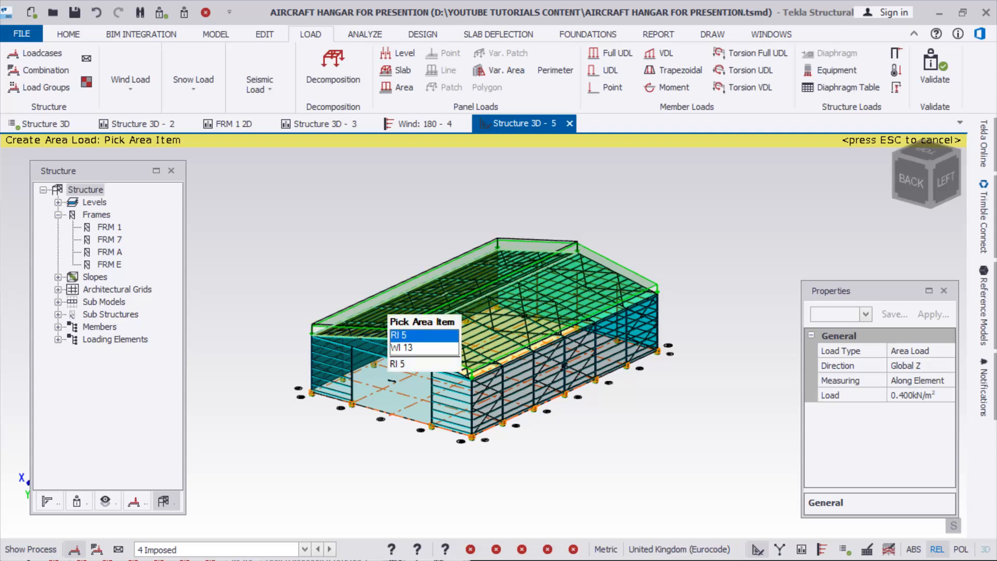
{"action": "right_click_drag", "start_coordinate": [499, 246], "coordinate": [457, 234]}
{"action": "scroll", "coordinate": [514, 260], "scroll_direction": "down", "scroll_amount": 2}
{"action": "scroll", "coordinate": [467, 246], "scroll_direction": "up", "scroll_amount": 2}
{"action": "scroll", "coordinate": [467, 247], "scroll_direction": "down", "scroll_amount": 1}
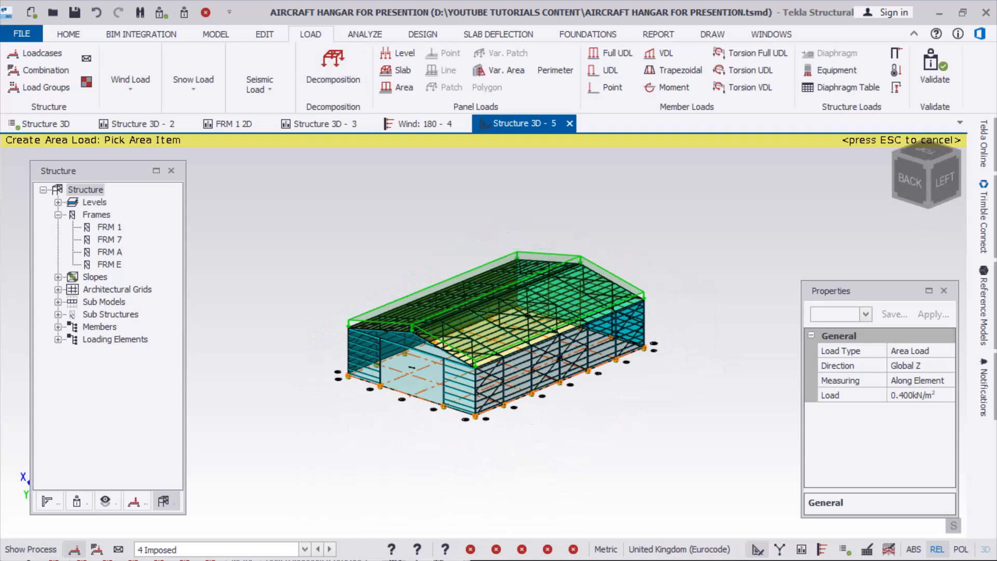
{"action": "right_click_drag", "start_coordinate": [597, 305], "coordinate": [592, 318]}
{"action": "mouse_move", "coordinate": [524, 327]}
{"action": "right_mouse_down"}
{"action": "mouse_move", "coordinate": [519, 353]}
{"action": "mouse_move", "coordinate": [473, 317]}
{"action": "mouse_move", "coordinate": [511, 323]}
{"action": "mouse_move", "coordinate": [470, 312]}
{"action": "mouse_move", "coordinate": [514, 333]}
{"action": "mouse_move", "coordinate": [527, 354]}
{"action": "mouse_move", "coordinate": [540, 343]}
{"action": "mouse_move", "coordinate": [522, 344]}
{"action": "right_mouse_up"}
{"action": "scroll", "coordinate": [519, 335], "scroll_direction": "up", "scroll_amount": 1}
{"action": "scroll", "coordinate": [626, 286], "scroll_direction": "up", "scroll_amount": 2}
{"action": "scroll", "coordinate": [545, 340], "scroll_direction": "down", "scroll_amount": 2}
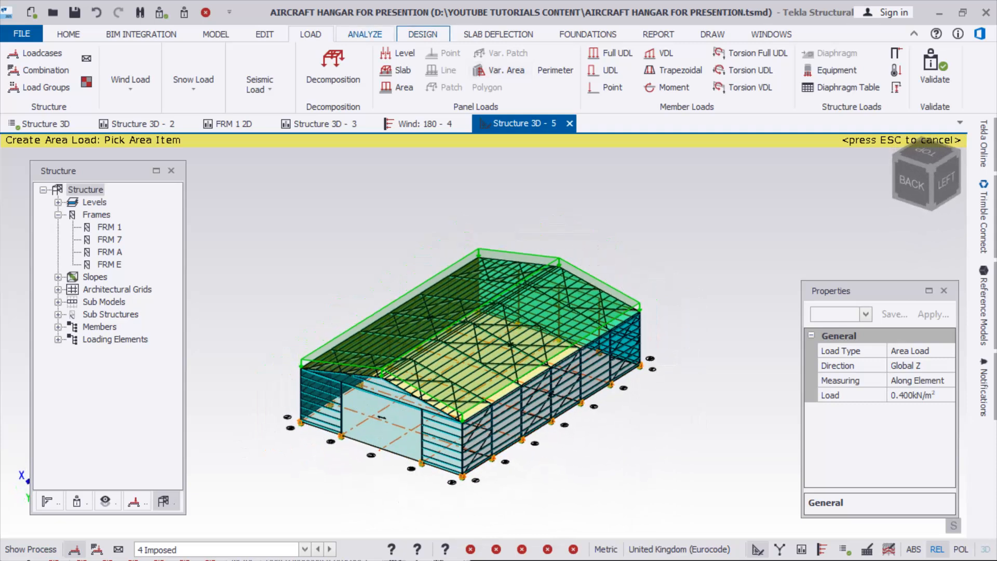
Set the active loadcase to none to hide the applied loads and display the analysis commands
{"action": "left_click", "coordinate": [365, 34]}
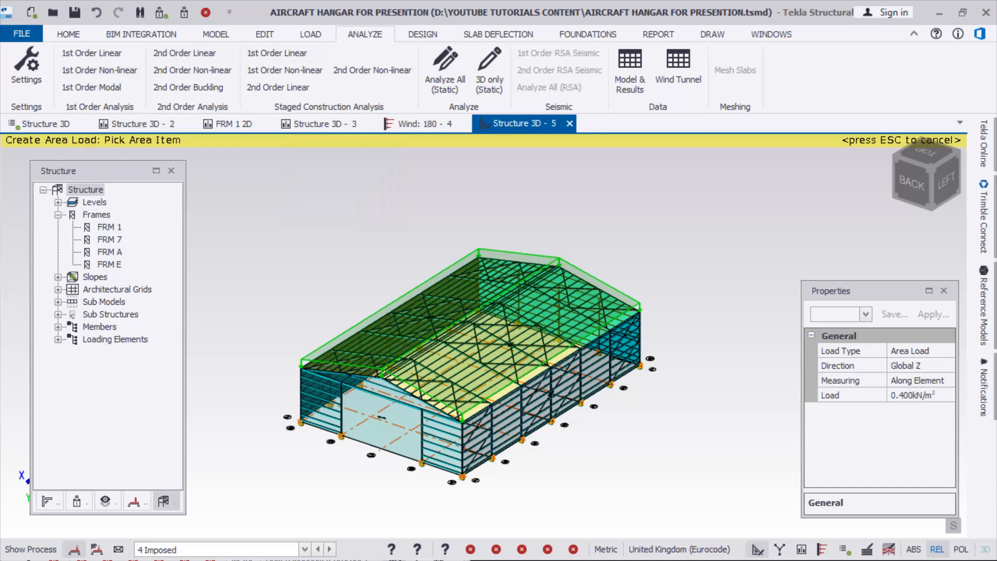
{"action": "left_click", "coordinate": [305, 549]}
{"action": "scroll", "coordinate": [270, 530], "scroll_direction": "down", "scroll_amount": 7}
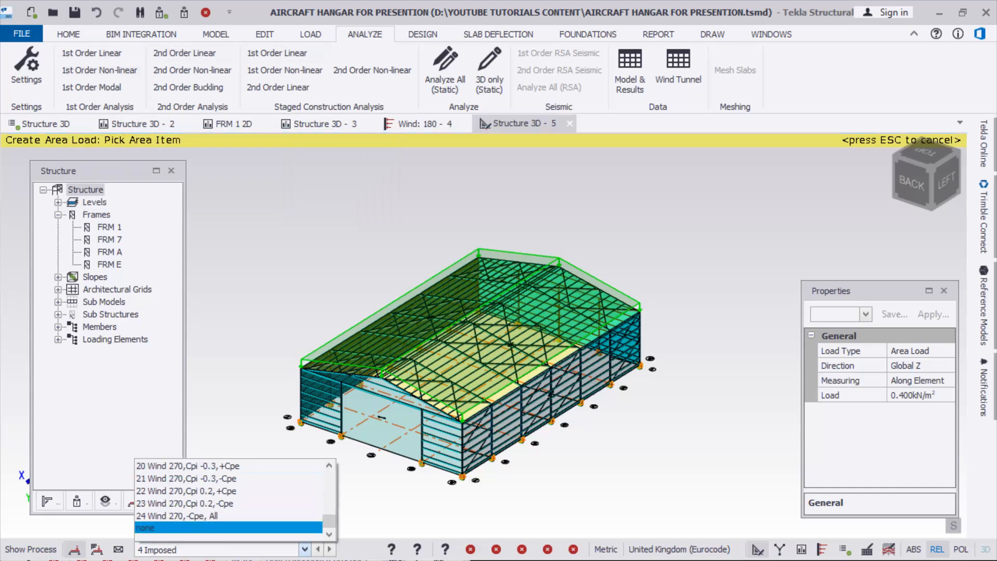
{"action": "left_click", "coordinate": [229, 528]}
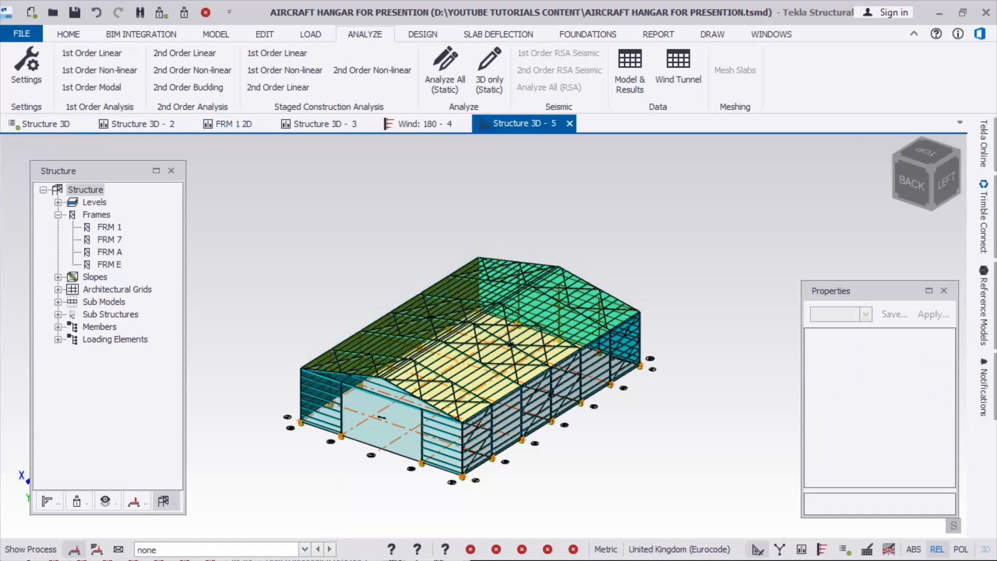
Run a 1st Order Linear analysis for combinations 1 to 4
{"action": "scroll", "coordinate": [468, 244], "scroll_direction": "up", "scroll_amount": 2}
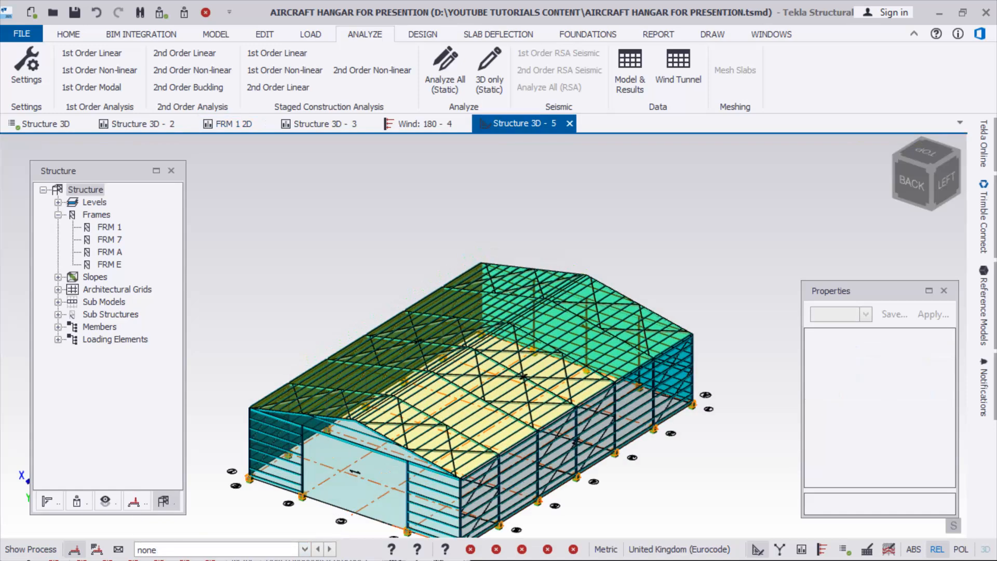
{"action": "scroll", "coordinate": [524, 239], "scroll_direction": "down", "scroll_amount": 2}
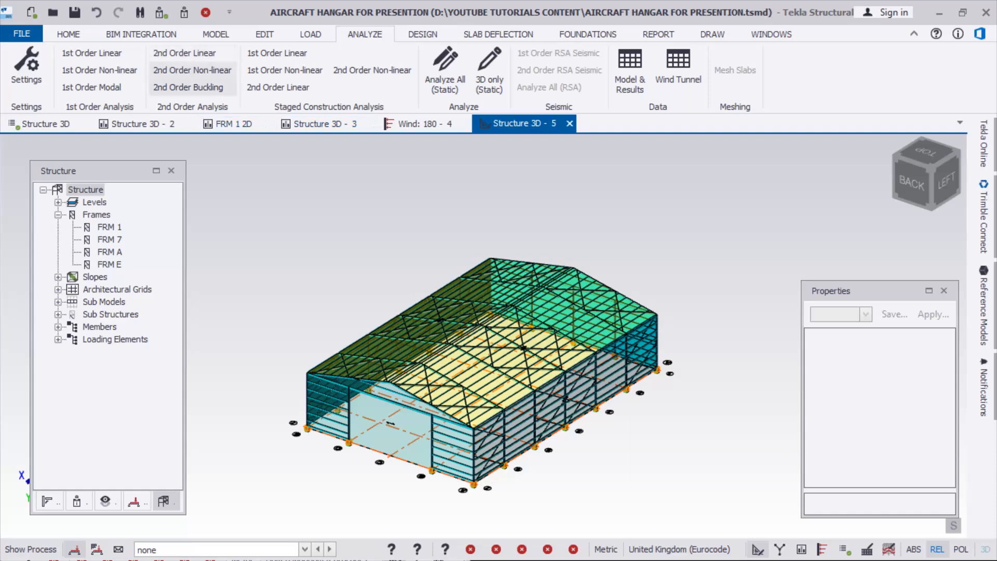
{"action": "left_click", "coordinate": [91, 52]}
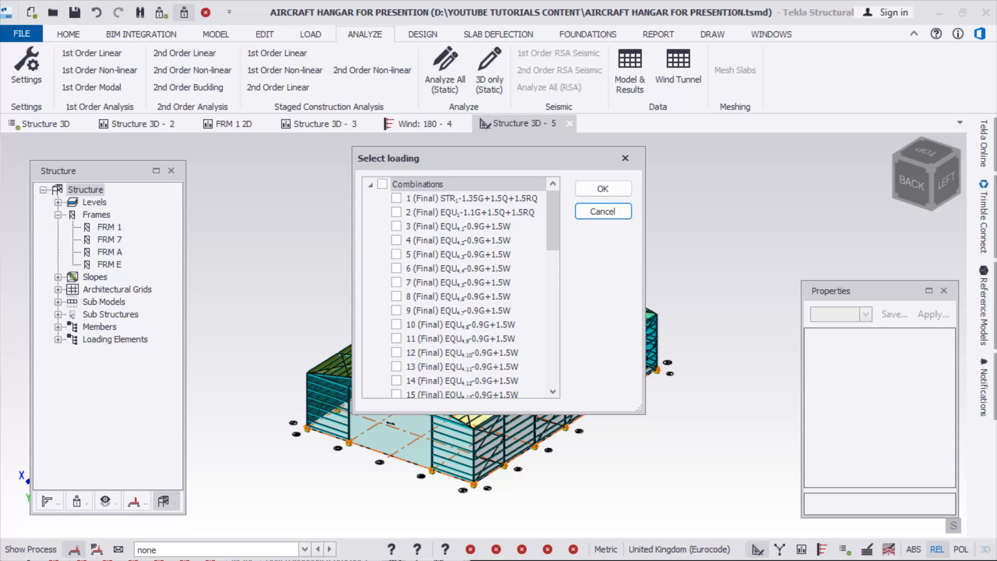
{"action": "left_click", "coordinate": [396, 198]}
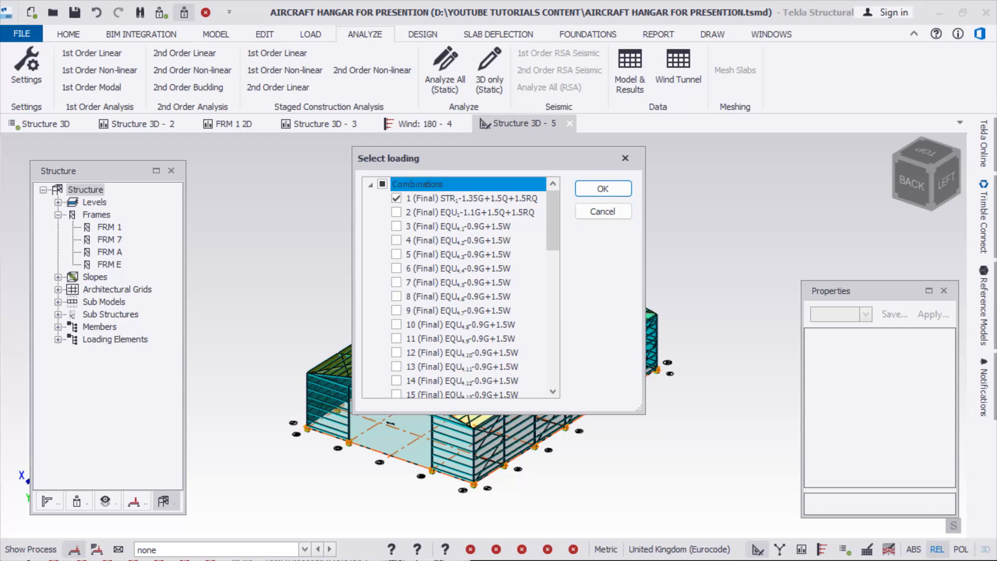
{"action": "left_click", "coordinate": [396, 212]}
{"action": "left_click", "coordinate": [396, 225]}
{"action": "left_click", "coordinate": [396, 240]}
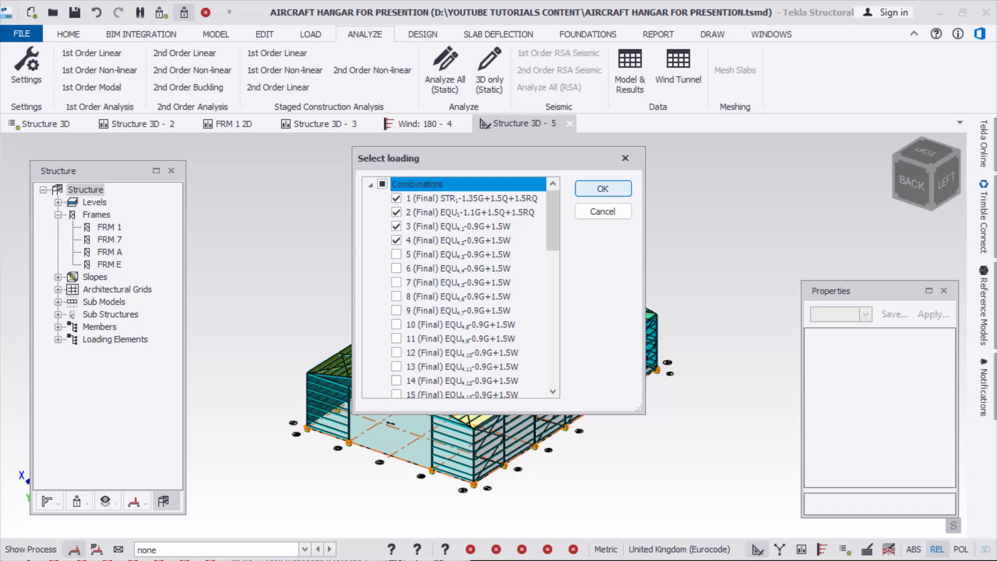
{"action": "left_click", "coordinate": [603, 189]}
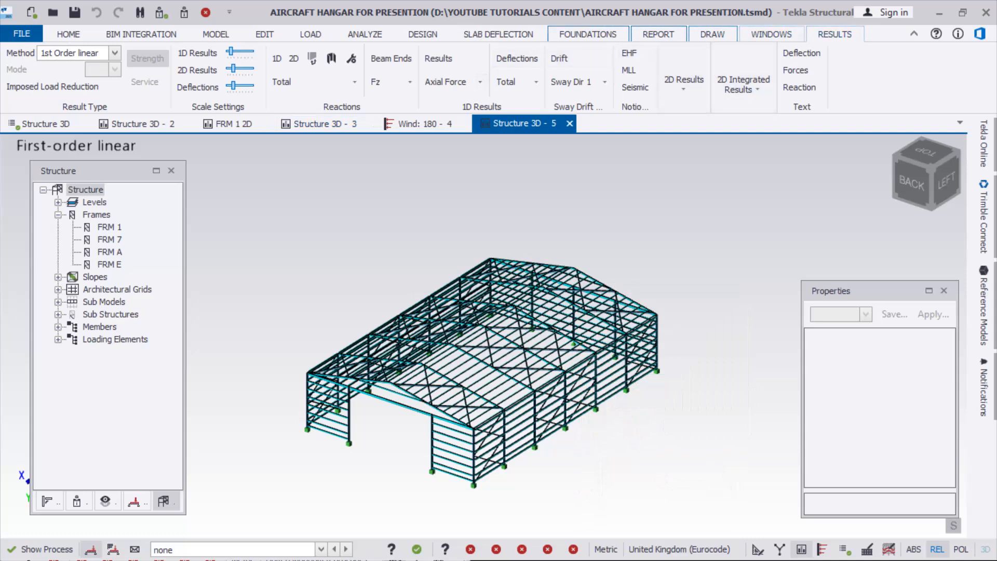
Switch the results from loadcases to combinations and select combination 1, STR1-1.35G+1.5Q+1.5RQ
{"action": "left_click", "coordinate": [446, 82]}
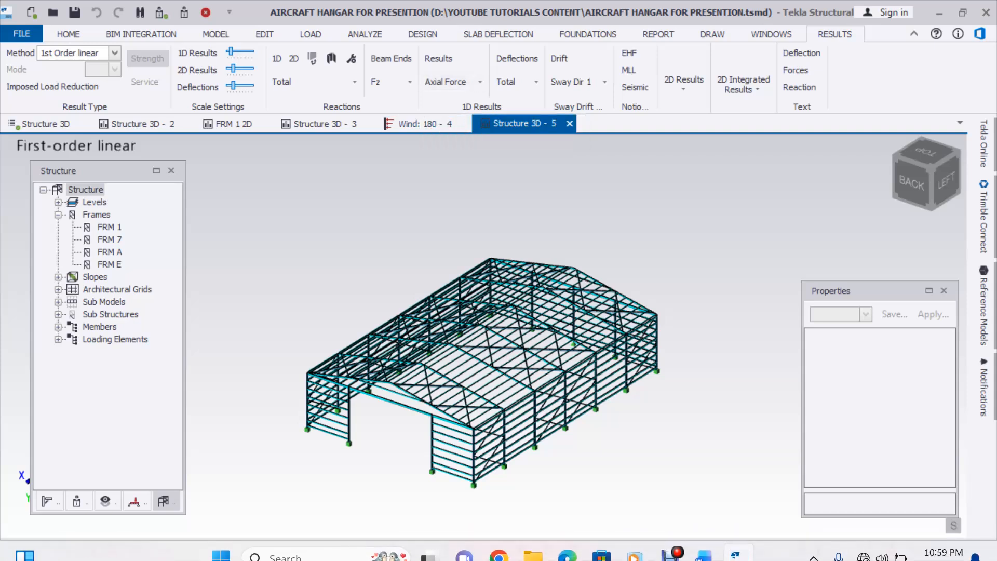
{"action": "left_click", "coordinate": [321, 548]}
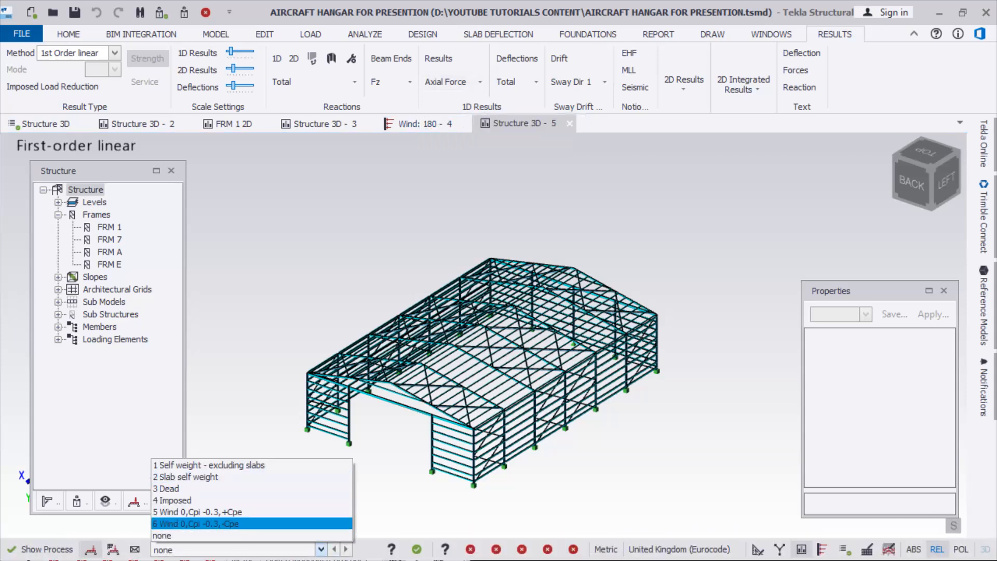
{"action": "left_click", "coordinate": [209, 465]}
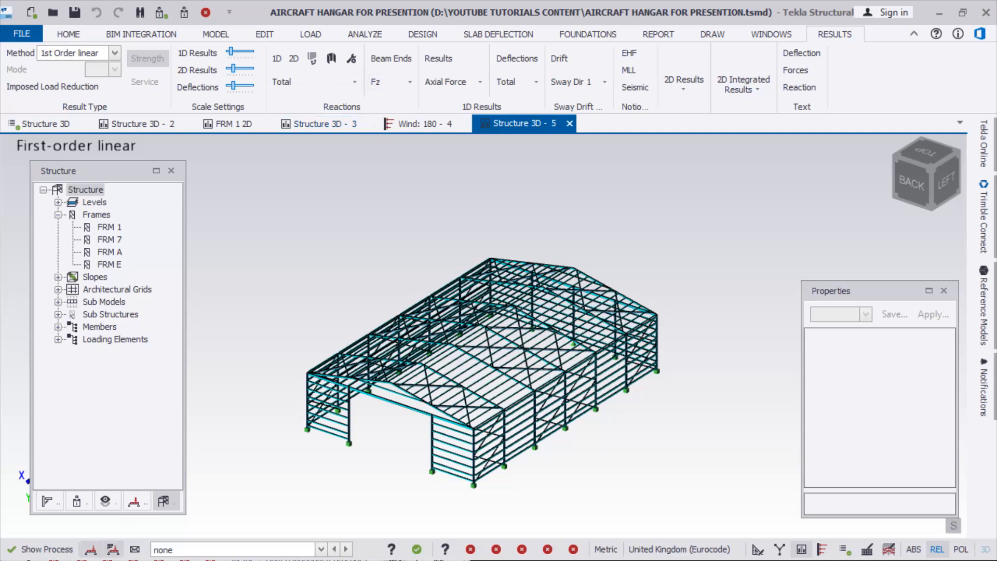
{"action": "left_click", "coordinate": [321, 549]}
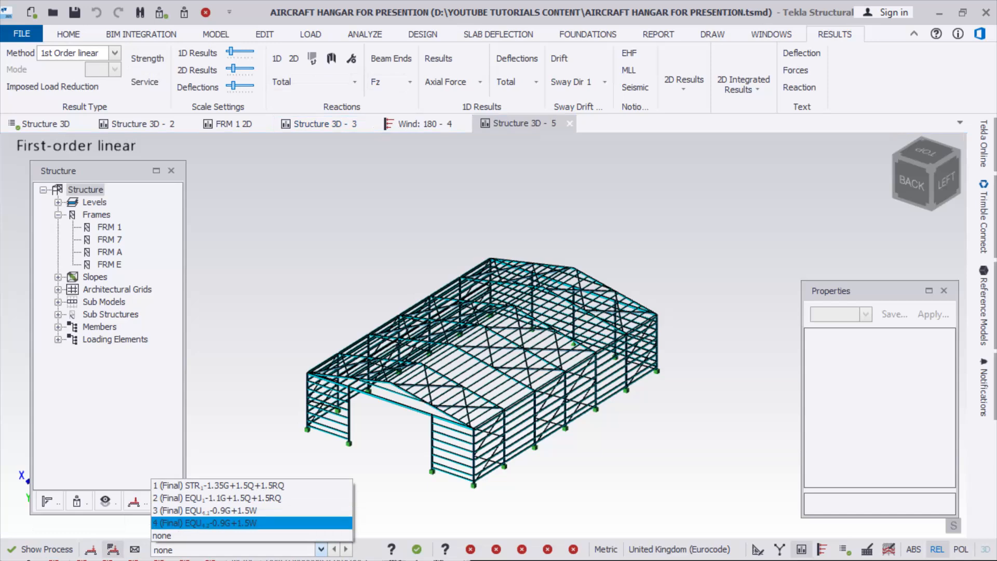
{"action": "key", "text": "Return"}
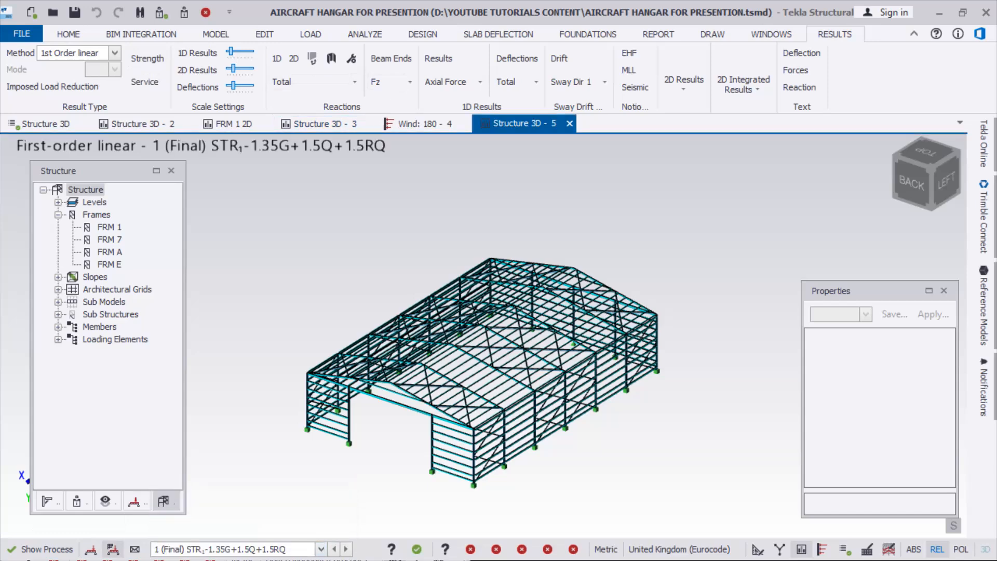
Display the Axial Force diagrams on the whole hangar frame for the active combination
{"action": "left_click", "coordinate": [480, 81]}
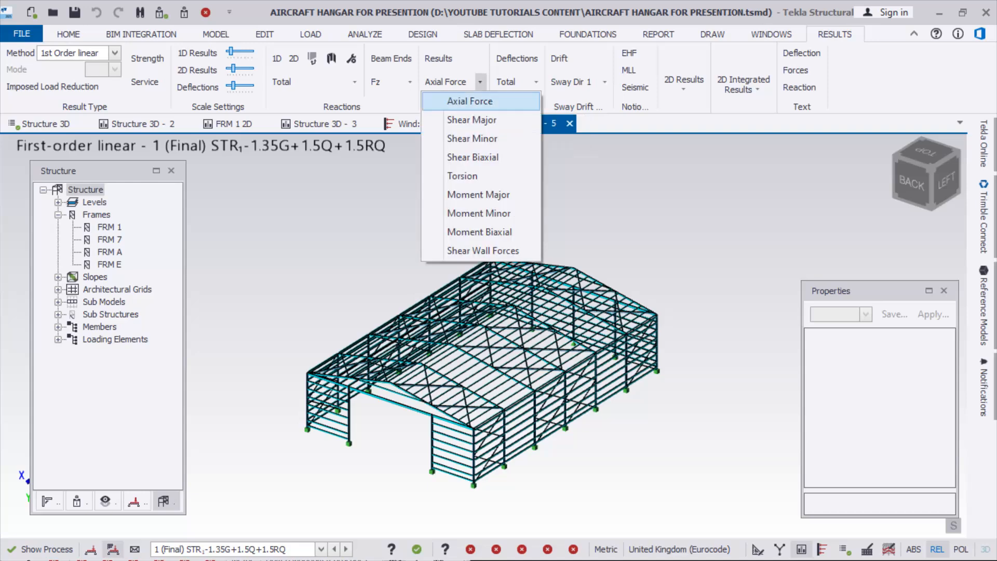
{"action": "left_click", "coordinate": [470, 101]}
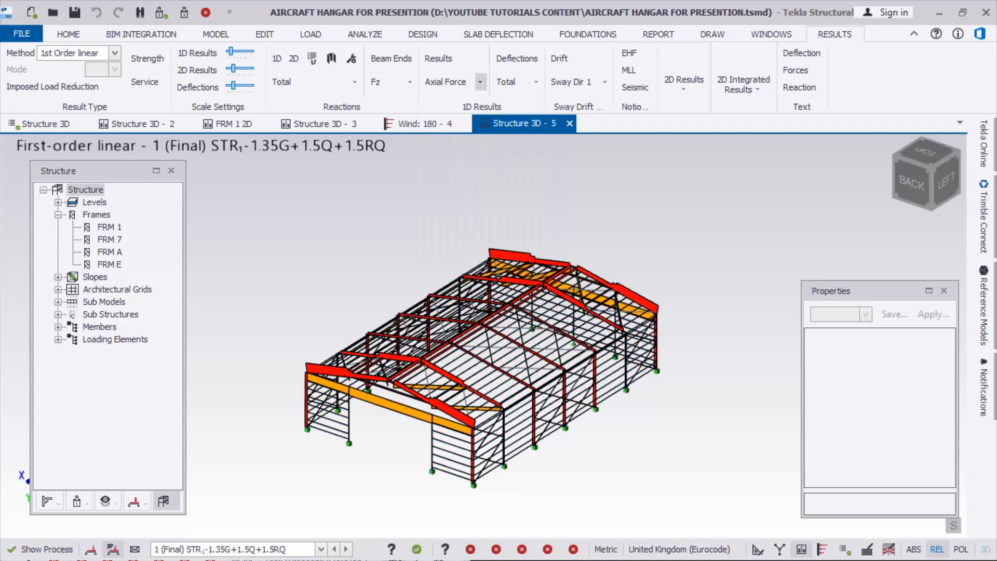
{"action": "scroll", "coordinate": [459, 422], "scroll_direction": "up", "scroll_amount": 3}
{"action": "scroll", "coordinate": [499, 346], "scroll_direction": "down", "scroll_amount": 2}
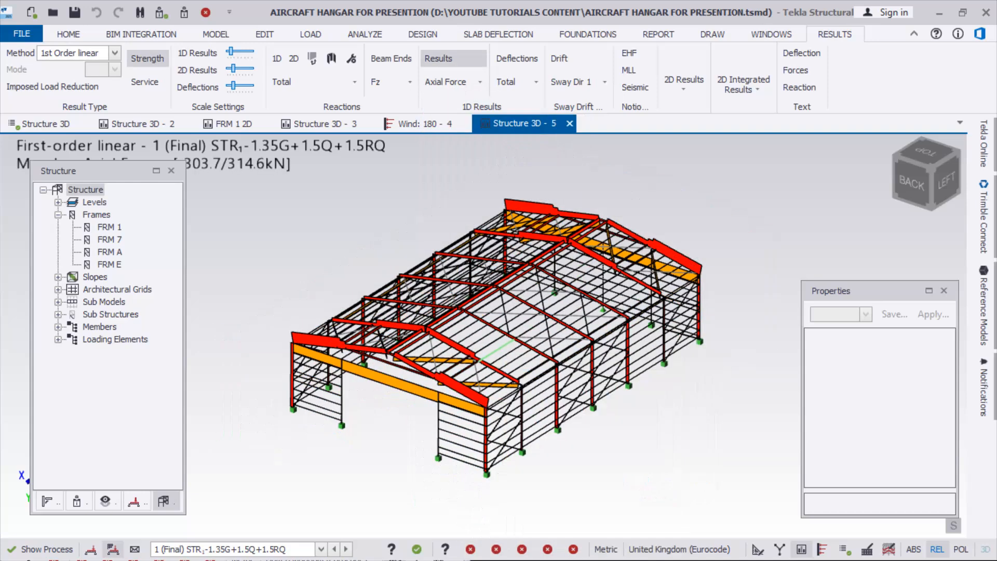
Inspect the force and moment results near the bases of columns A/7 and A/6
{"action": "right_click_drag", "start_coordinate": [519, 382], "coordinate": [493, 383]}
{"action": "scroll", "coordinate": [448, 486], "scroll_direction": "up", "scroll_amount": 5}
{"action": "scroll", "coordinate": [448, 491], "scroll_direction": "up", "scroll_amount": 6}
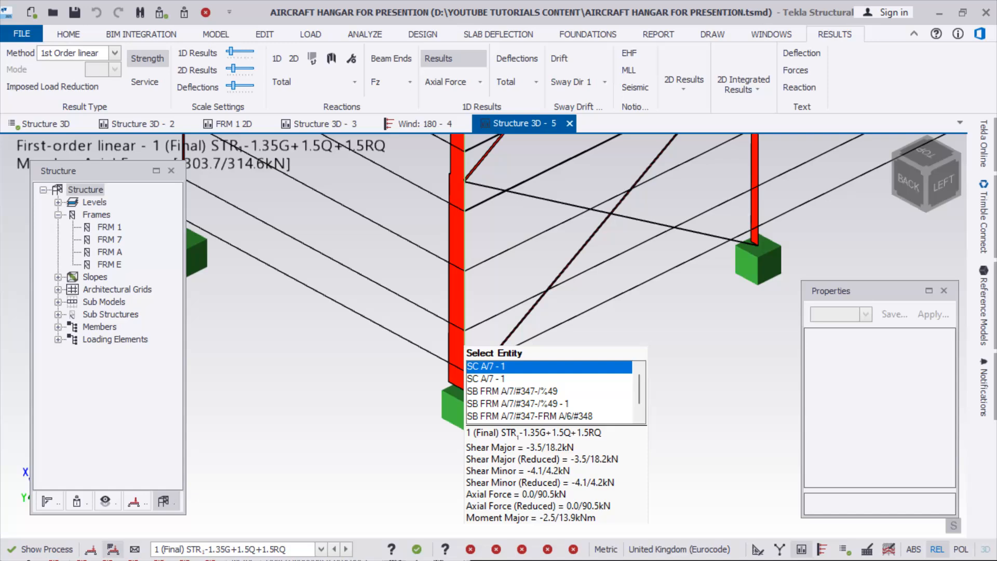
{"action": "scroll", "coordinate": [397, 404], "scroll_direction": "down", "scroll_amount": 5}
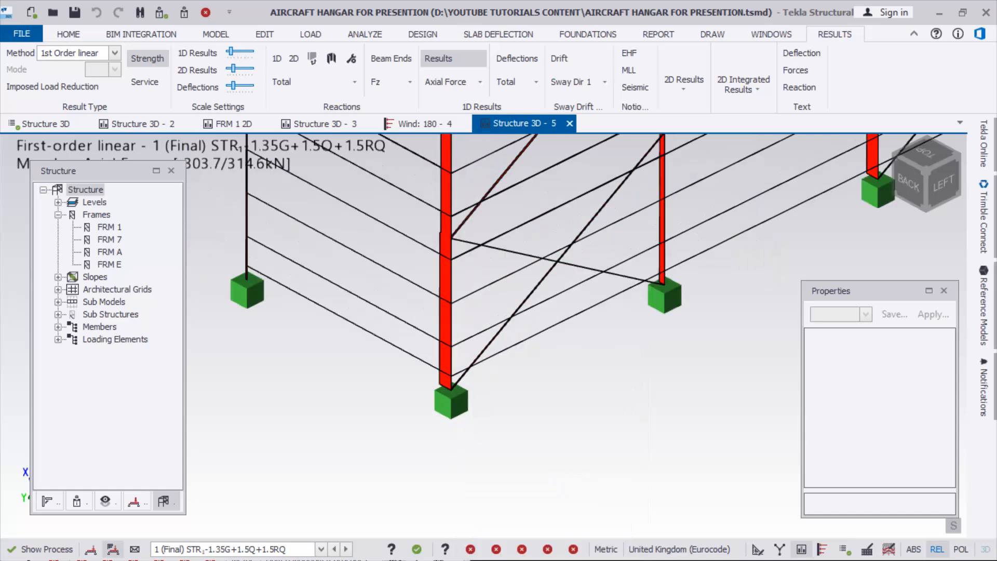
{"action": "scroll", "coordinate": [348, 389], "scroll_direction": "down", "scroll_amount": 4}
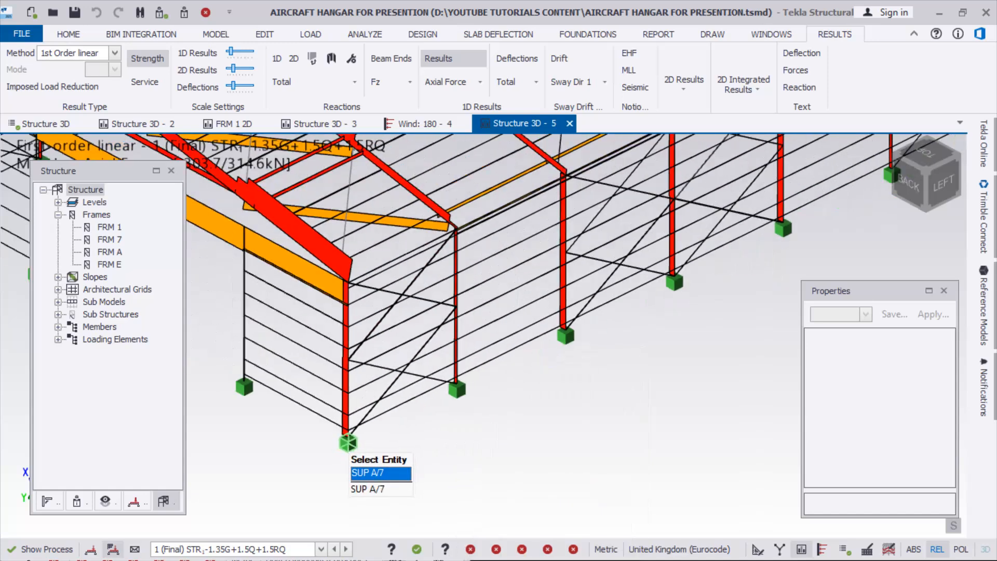
{"action": "scroll", "coordinate": [438, 408], "scroll_direction": "up", "scroll_amount": 5}
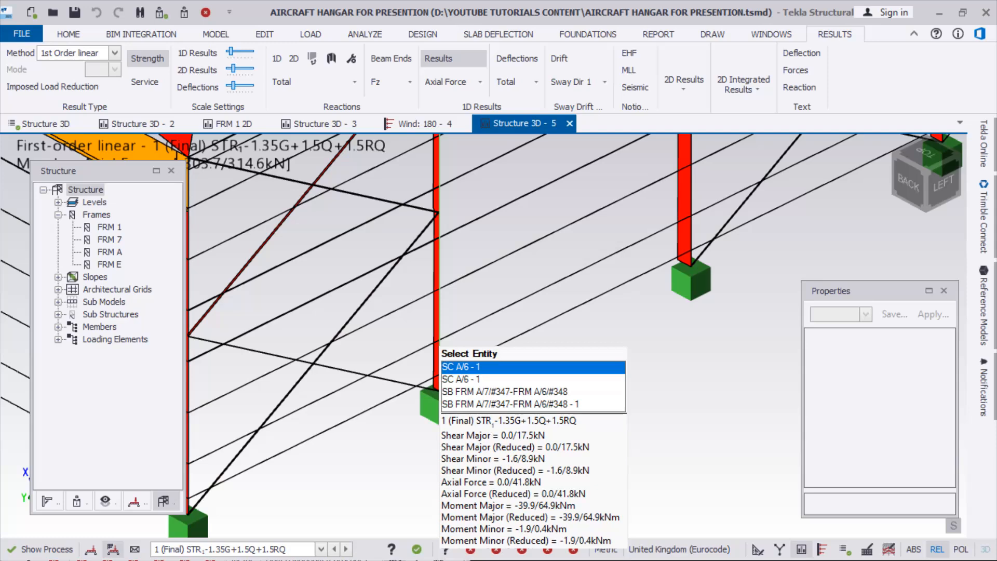
Switch the member result diagrams on the whole hangar frame to Moment Major
{"action": "scroll", "coordinate": [439, 345], "scroll_direction": "down", "scroll_amount": 5}
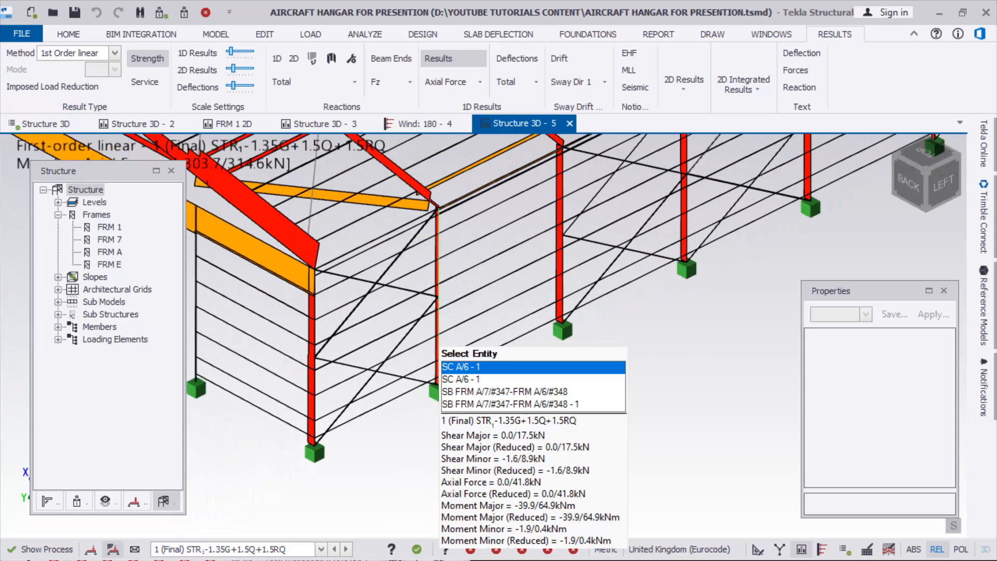
{"action": "right_click_drag", "start_coordinate": [539, 405], "coordinate": [519, 410]}
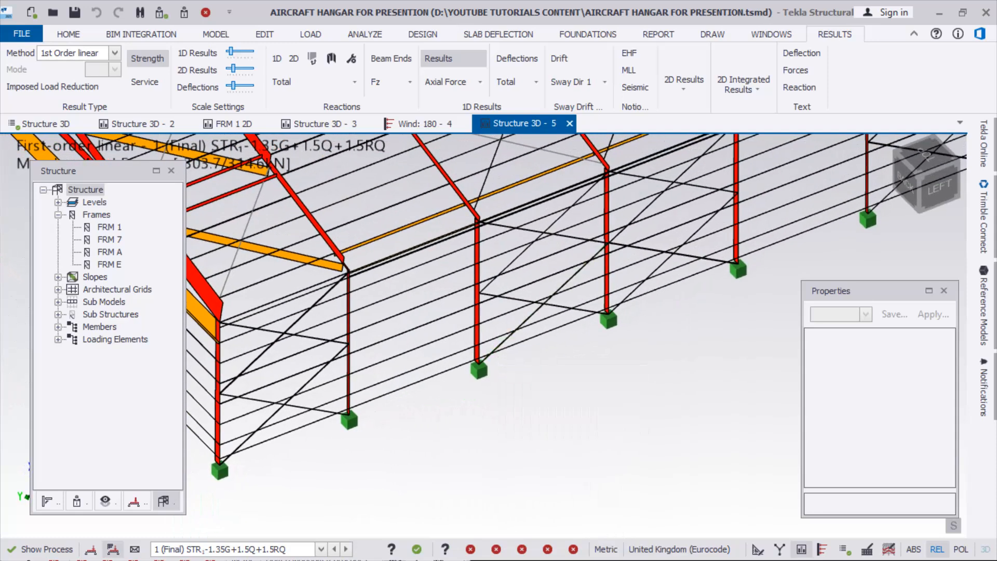
{"action": "scroll", "coordinate": [527, 426], "scroll_direction": "down", "scroll_amount": 3}
{"action": "scroll", "coordinate": [519, 433], "scroll_direction": "down", "scroll_amount": 4}
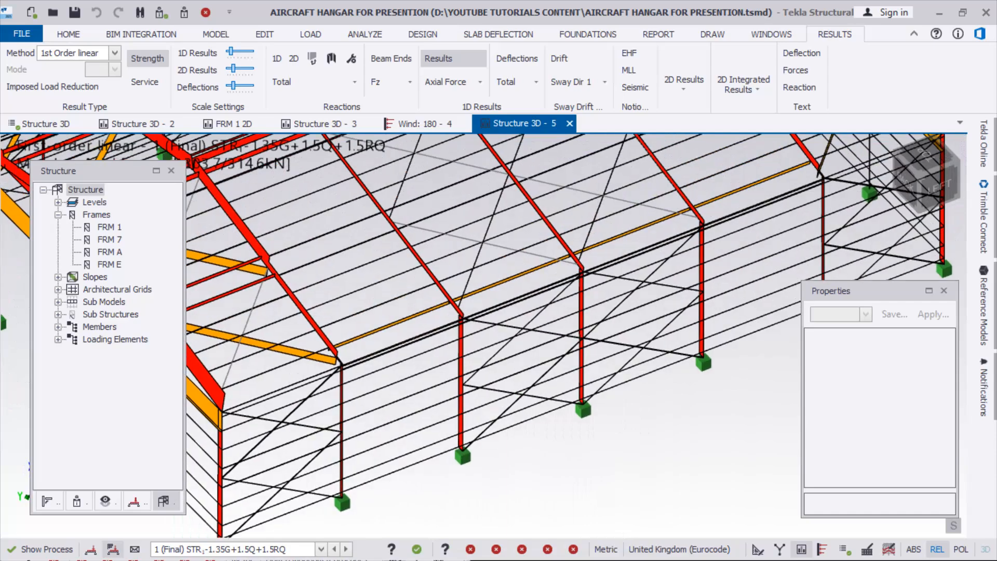
{"action": "right_click_drag", "start_coordinate": [581, 358], "coordinate": [535, 364]}
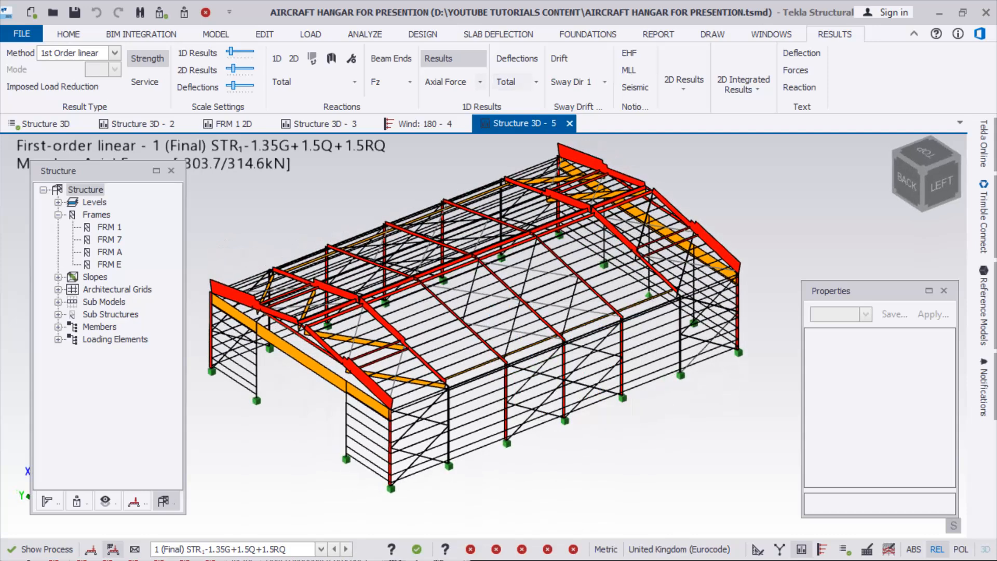
{"action": "left_click", "coordinate": [479, 81]}
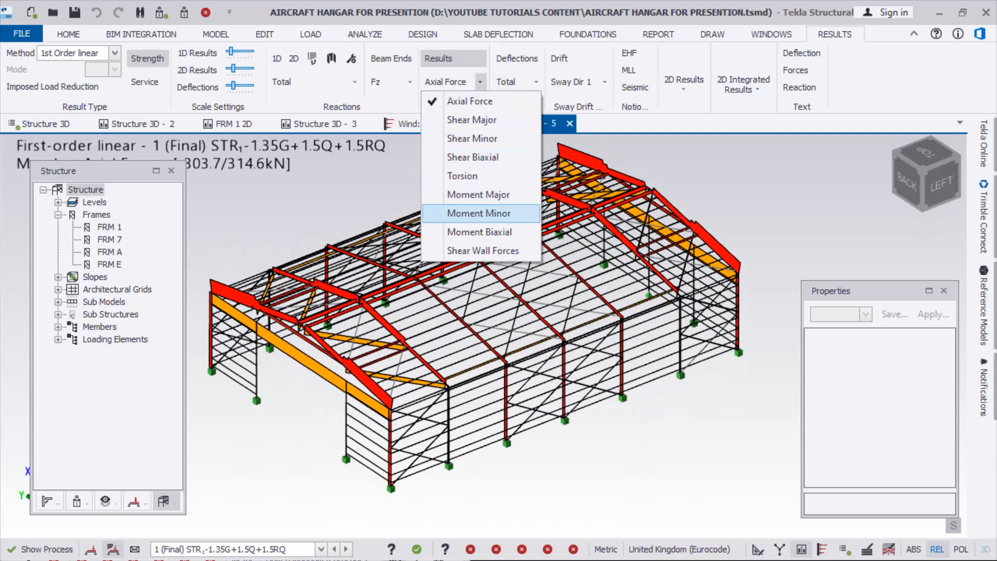
{"action": "left_click", "coordinate": [479, 194]}
Examine the Moment Major diagrams along the columns and rafters of the portal frames
{"action": "mouse_move", "coordinate": [356, 288]}
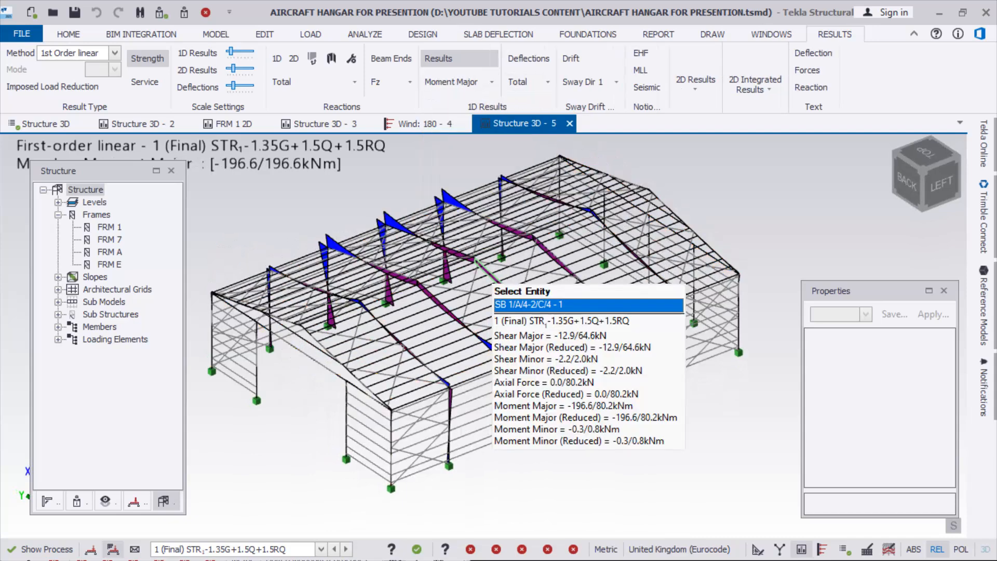
{"action": "scroll", "coordinate": [353, 289], "scroll_direction": "down", "scroll_amount": 3}
{"action": "mouse_move", "coordinate": [353, 290]}
{"action": "right_mouse_down"}
{"action": "mouse_move", "coordinate": [415, 307]}
{"action": "mouse_move", "coordinate": [371, 291]}
{"action": "right_mouse_up"}
{"action": "scroll", "coordinate": [512, 332], "scroll_direction": "up", "scroll_amount": 5}
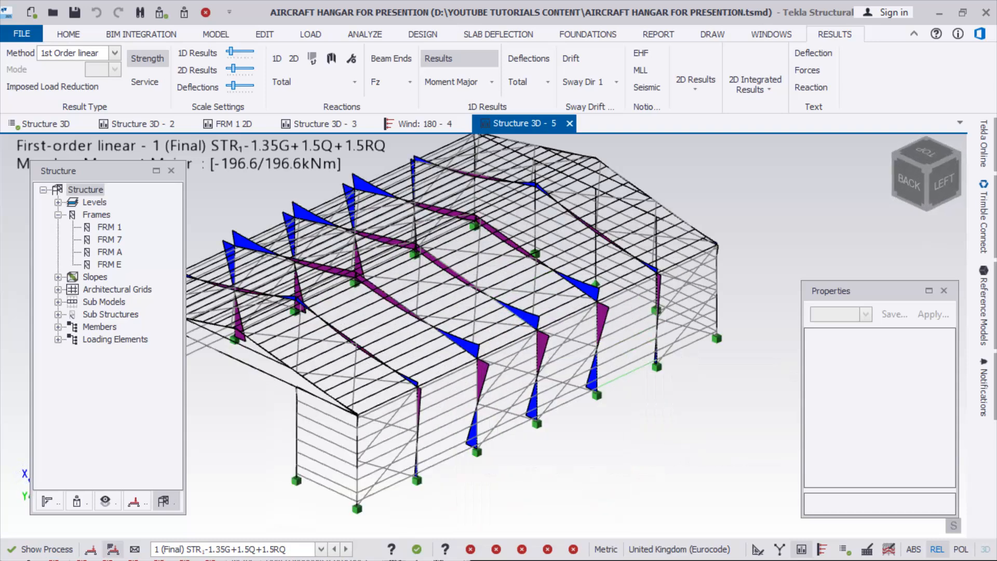
{"action": "right_click_drag", "start_coordinate": [654, 382], "coordinate": [643, 380]}
{"action": "scroll", "coordinate": [642, 380], "scroll_direction": "down", "scroll_amount": 2}
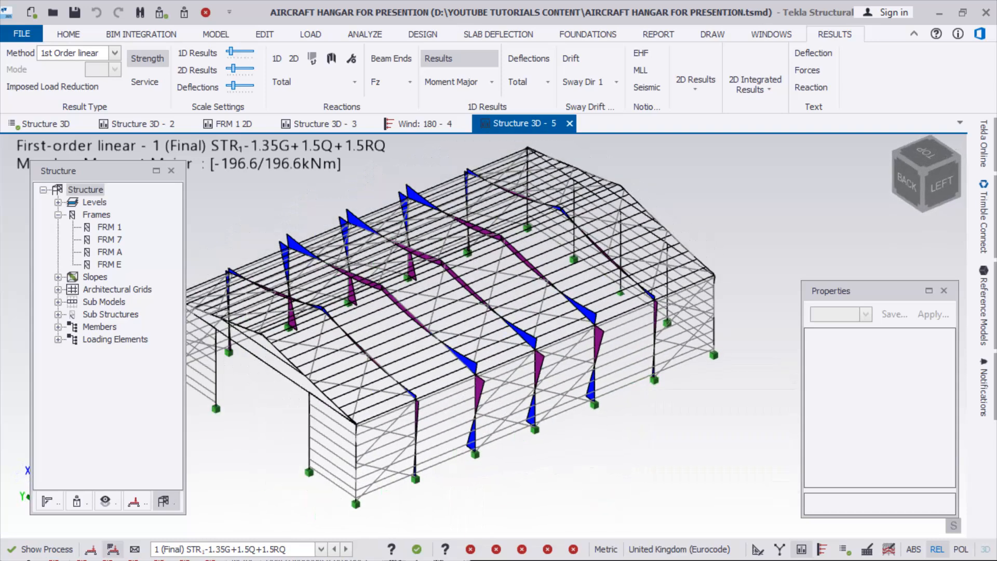
{"action": "scroll", "coordinate": [631, 323], "scroll_direction": "down", "scroll_amount": 3}
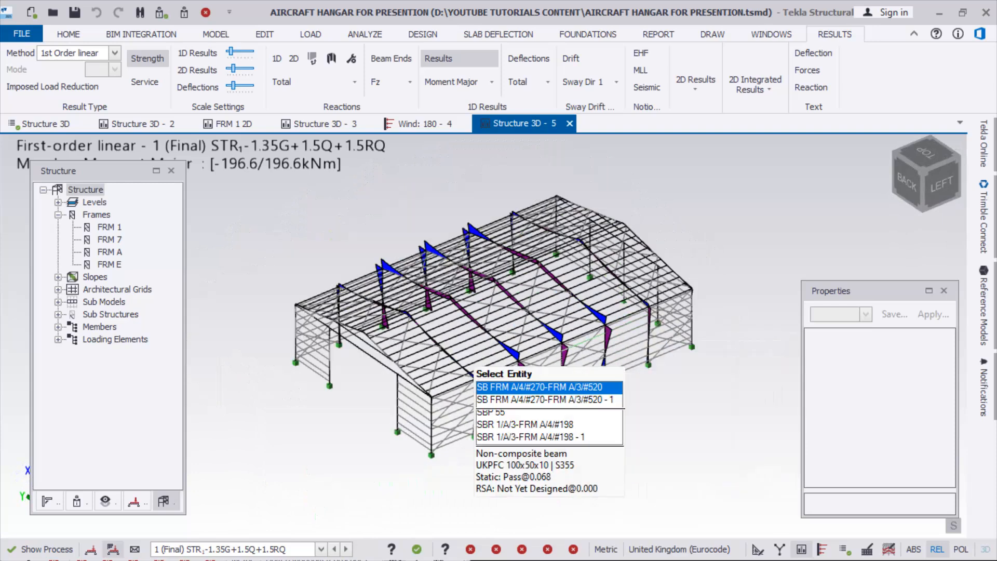
{"action": "scroll", "coordinate": [465, 371], "scroll_direction": "up", "scroll_amount": 3}
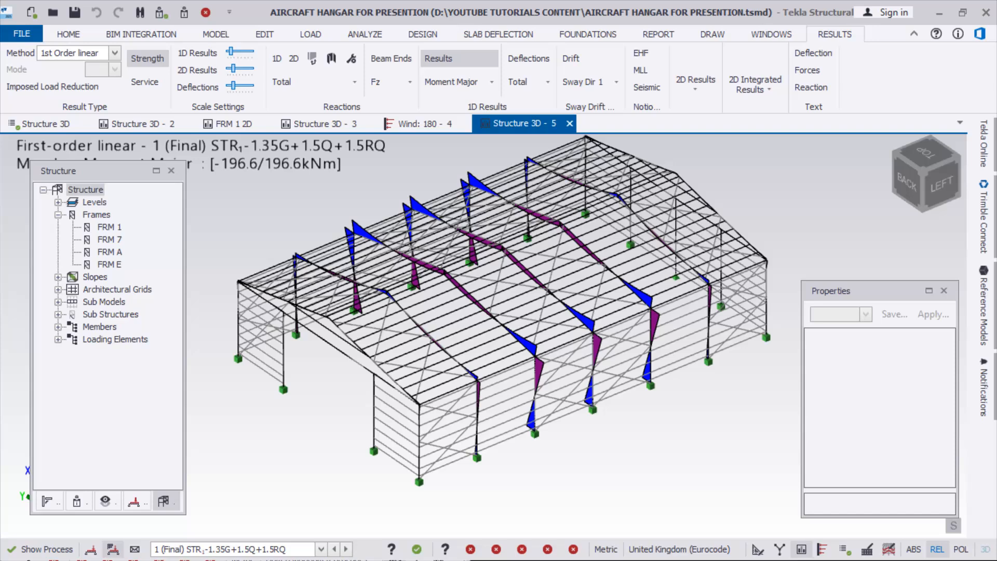
{"action": "scroll", "coordinate": [568, 419], "scroll_direction": "down", "scroll_amount": 2}
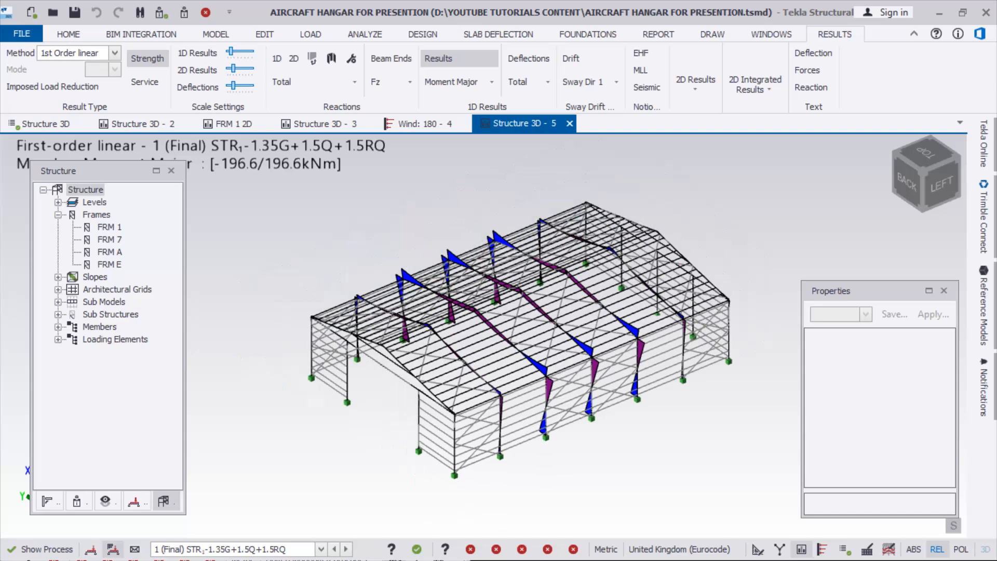
Inspect the force and moment results of the rafters on gridlines 5 and 4 and of the nearby roof purlins
{"action": "scroll", "coordinate": [437, 285], "scroll_direction": "up", "scroll_amount": 3}
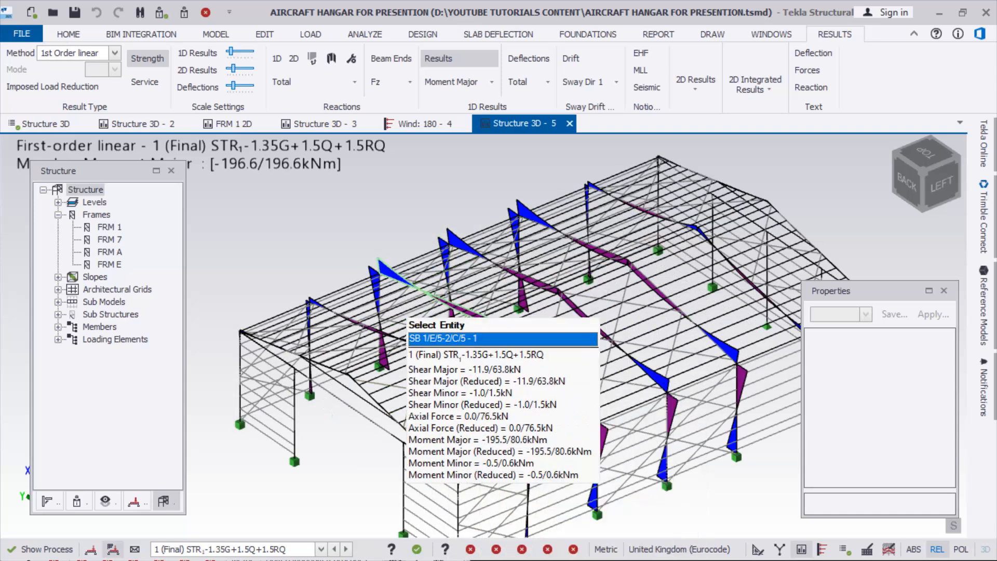
{"action": "scroll", "coordinate": [404, 333], "scroll_direction": "down", "scroll_amount": 1}
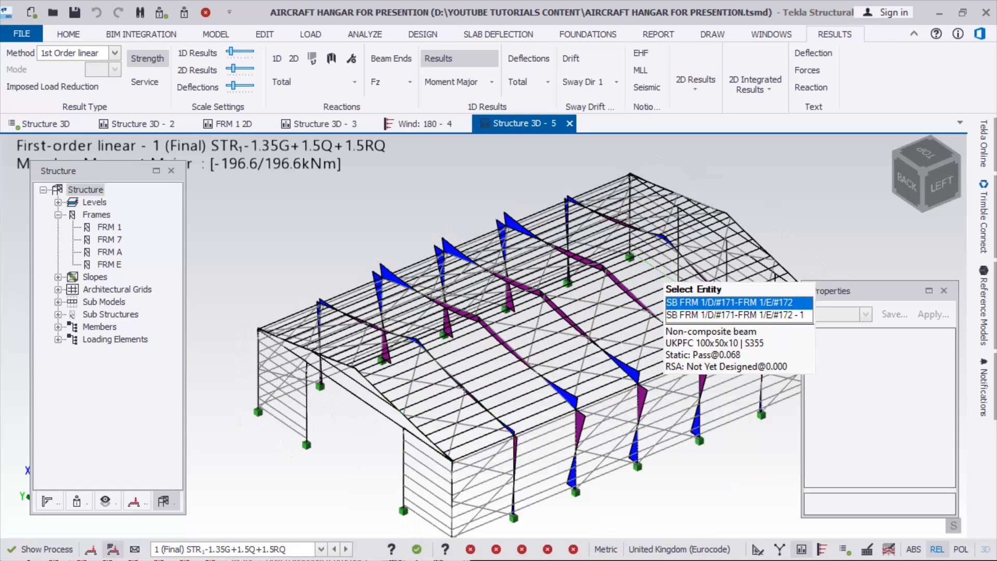
{"action": "scroll", "coordinate": [347, 366], "scroll_direction": "up", "scroll_amount": 1}
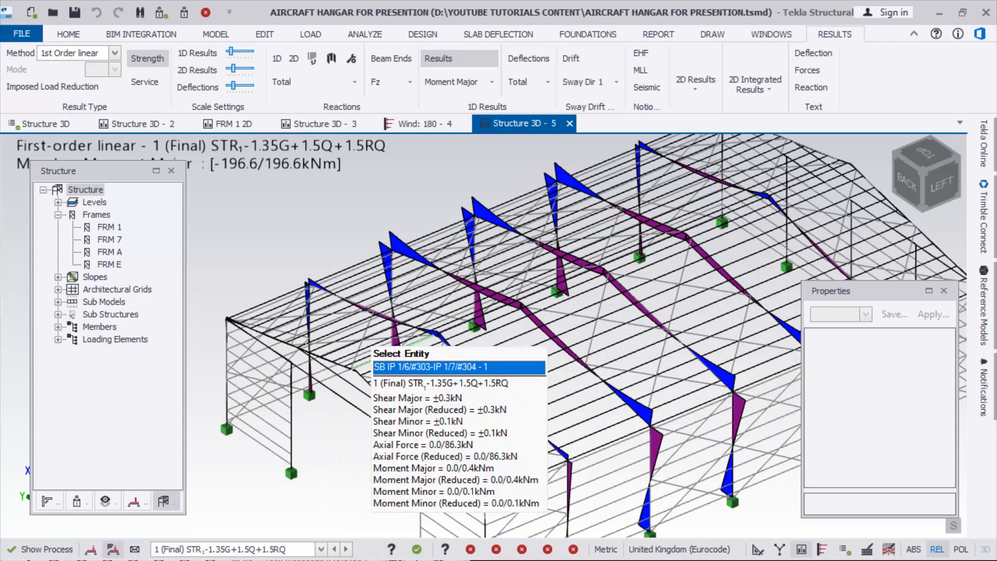
{"action": "scroll", "coordinate": [478, 322], "scroll_direction": "down", "scroll_amount": 1}
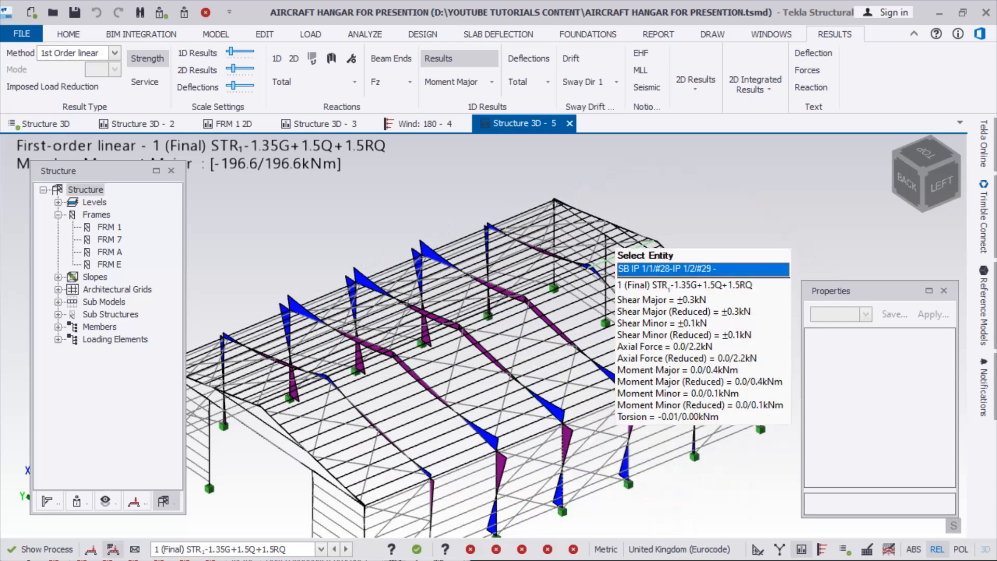
{"action": "scroll", "coordinate": [584, 335], "scroll_direction": "up", "scroll_amount": 2}
{"action": "scroll", "coordinate": [583, 333], "scroll_direction": "down", "scroll_amount": 2}
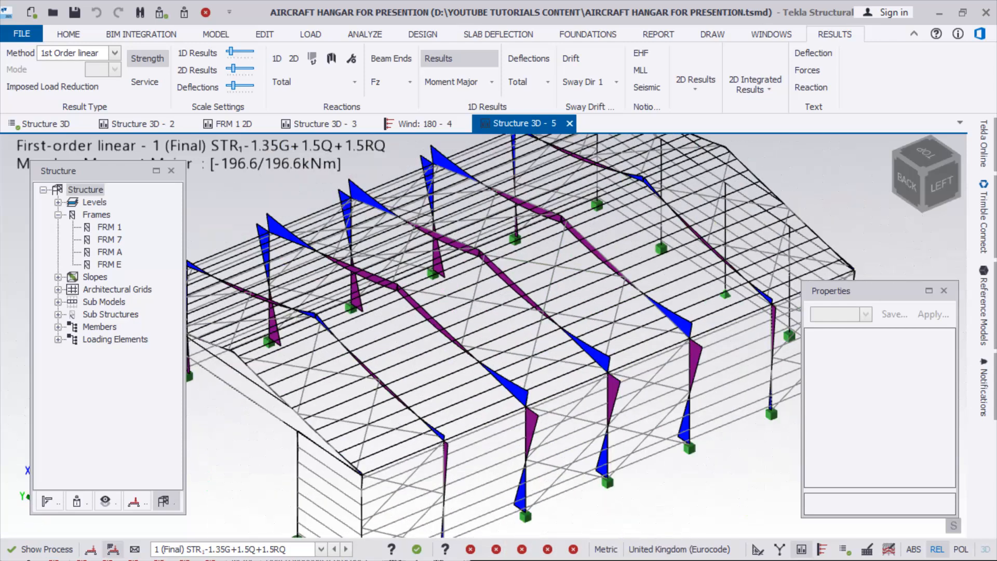
{"action": "scroll", "coordinate": [602, 345], "scroll_direction": "up", "scroll_amount": 2}
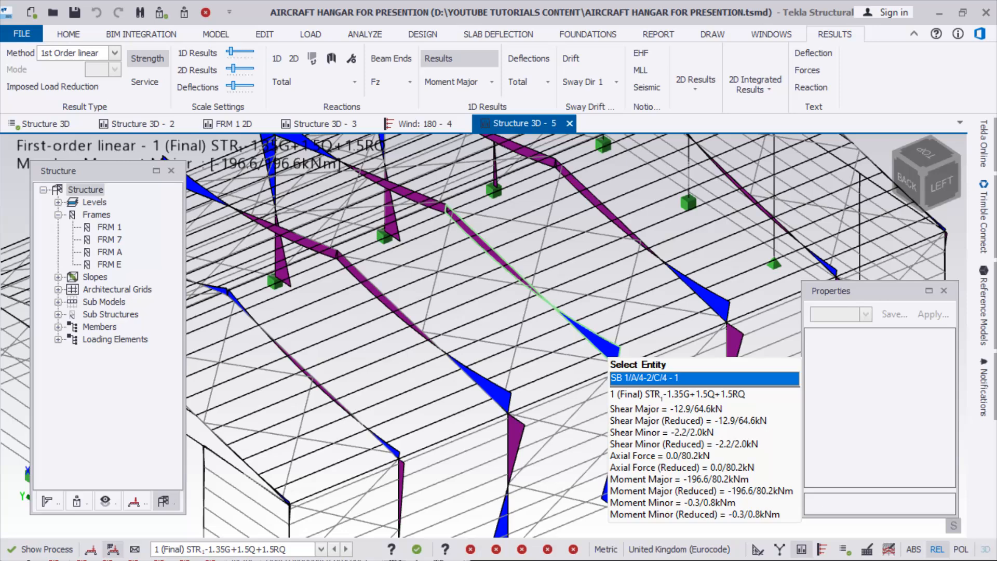
Review the overall Moment Major distribution across the hangar from several viewing angles
{"action": "scroll", "coordinate": [610, 286], "scroll_direction": "down", "scroll_amount": 5}
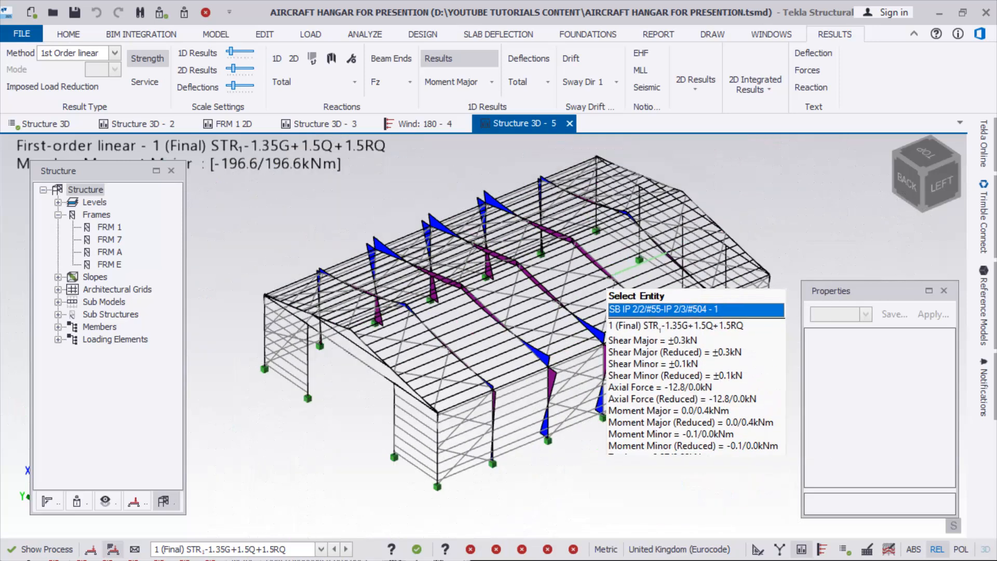
{"action": "right_click_drag", "start_coordinate": [660, 253], "coordinate": [607, 231]}
{"action": "right_click_drag", "start_coordinate": [415, 240], "coordinate": [454, 249]}
{"action": "mouse_move", "coordinate": [566, 231]}
{"action": "right_mouse_down"}
{"action": "mouse_move", "coordinate": [520, 260]}
{"action": "mouse_move", "coordinate": [570, 234]}
{"action": "mouse_move", "coordinate": [582, 215]}
{"action": "mouse_move", "coordinate": [556, 225]}
{"action": "right_mouse_up"}
{"action": "scroll", "coordinate": [352, 330], "scroll_direction": "up", "scroll_amount": 3}
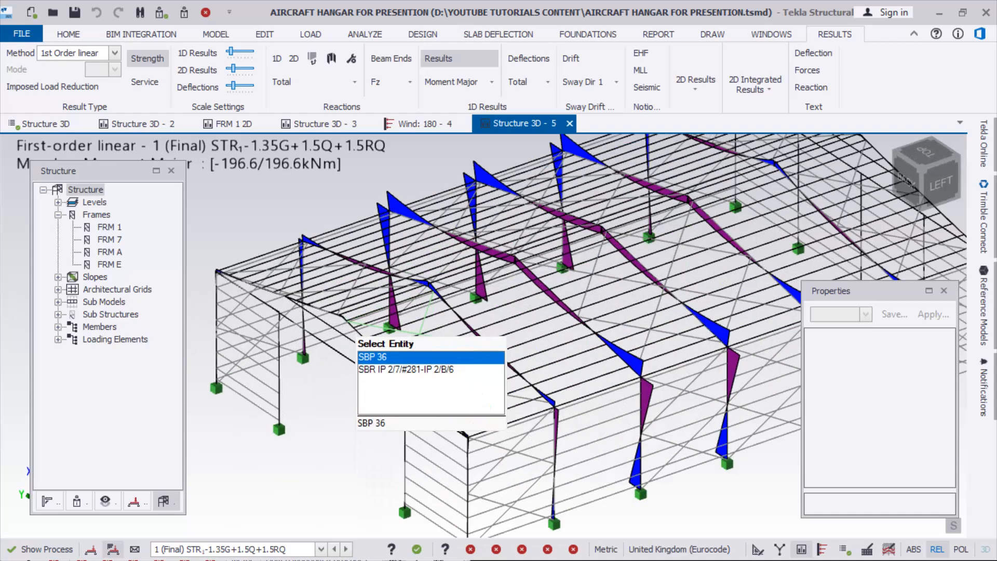
{"action": "scroll", "coordinate": [551, 340], "scroll_direction": "down", "scroll_amount": 3}
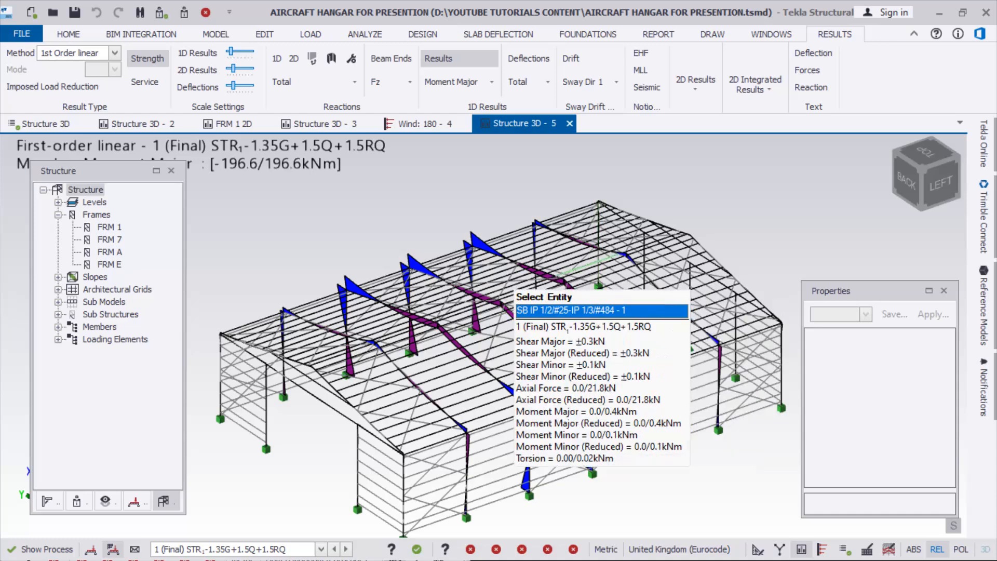
{"action": "scroll", "coordinate": [512, 287], "scroll_direction": "down", "scroll_amount": 2}
{"action": "right_click_drag", "start_coordinate": [636, 242], "coordinate": [629, 265]}
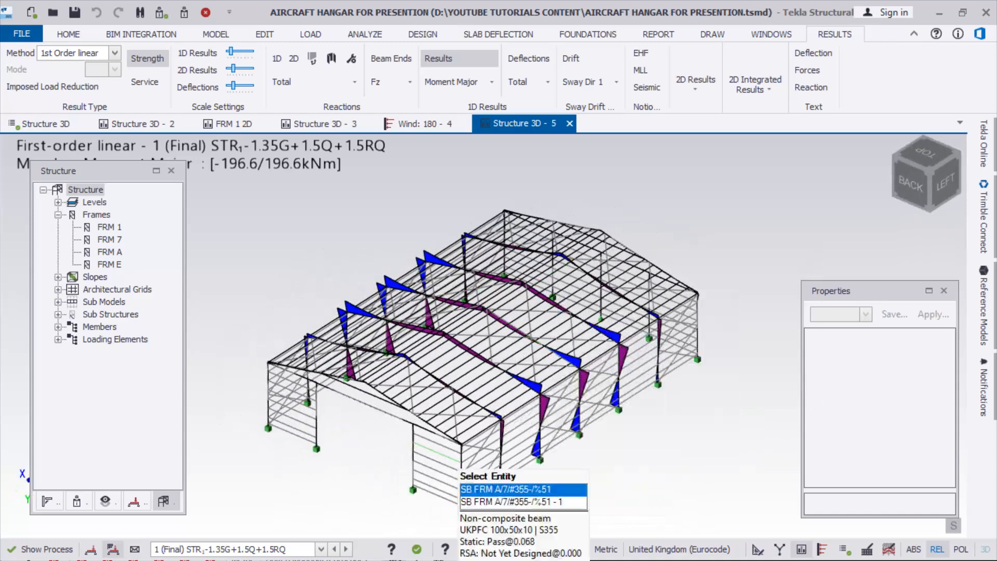
{"action": "scroll", "coordinate": [452, 465], "scroll_direction": "up", "scroll_amount": 2}
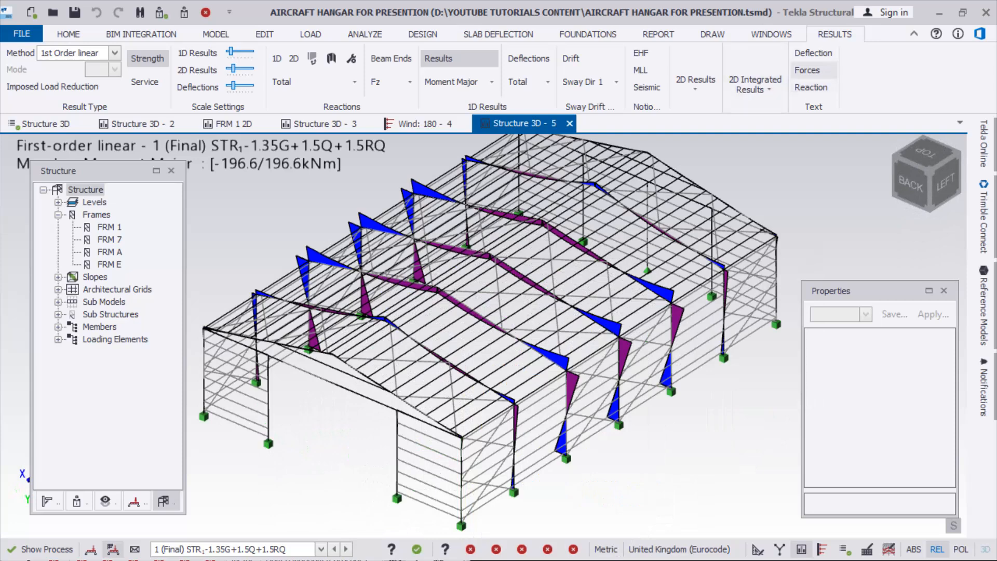
Show the force values as text on the Moment Major diagrams and hide them again
{"action": "left_click", "coordinate": [806, 70]}
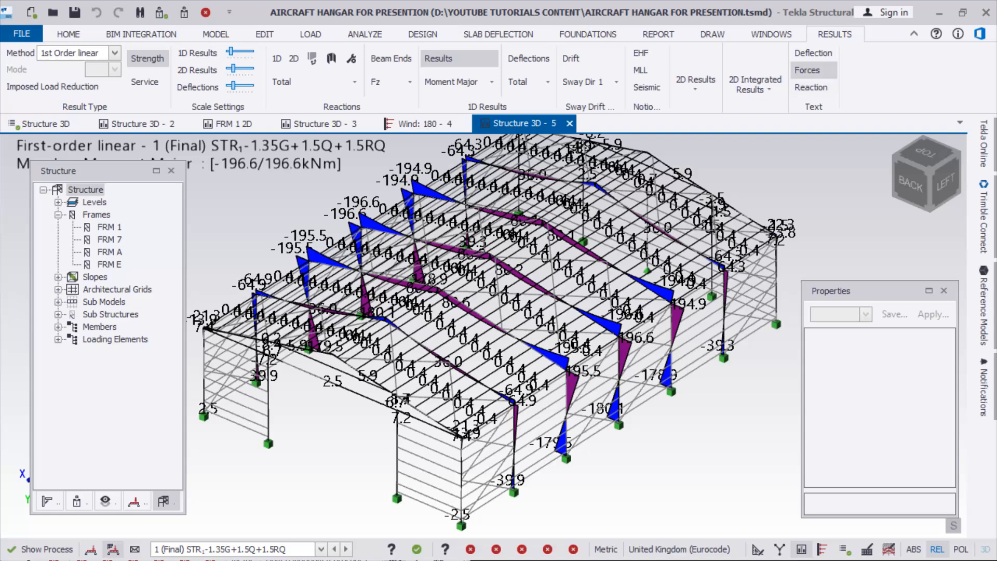
{"action": "left_click", "coordinate": [807, 70]}
{"action": "scroll", "coordinate": [467, 374], "scroll_direction": "down", "scroll_amount": 2}
{"action": "right_click_drag", "start_coordinate": [467, 374], "coordinate": [441, 357]}
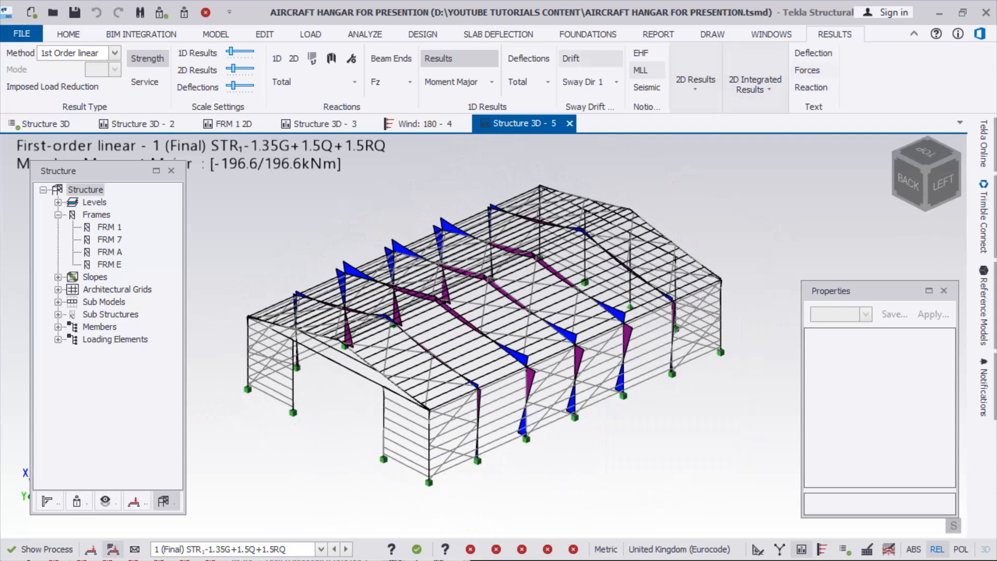
{"action": "left_click", "coordinate": [491, 82]}
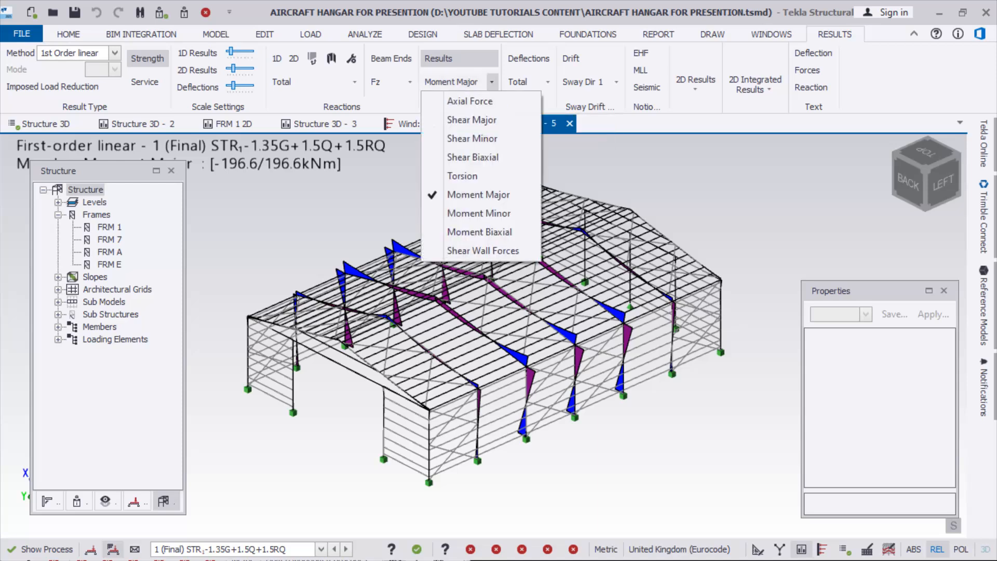
{"action": "left_click", "coordinate": [491, 81]}
{"action": "left_click", "coordinate": [409, 82]}
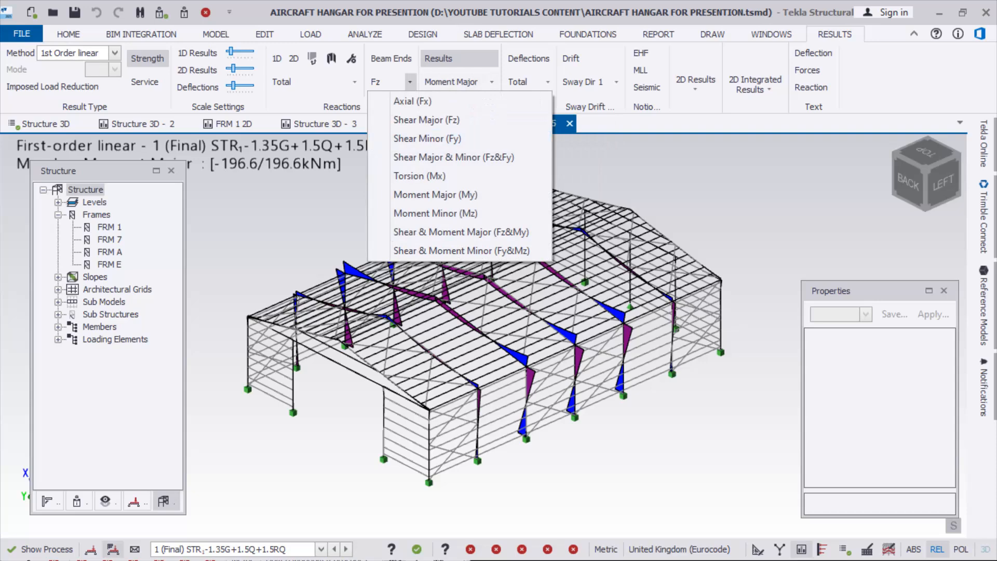
{"action": "left_click", "coordinate": [409, 81]}
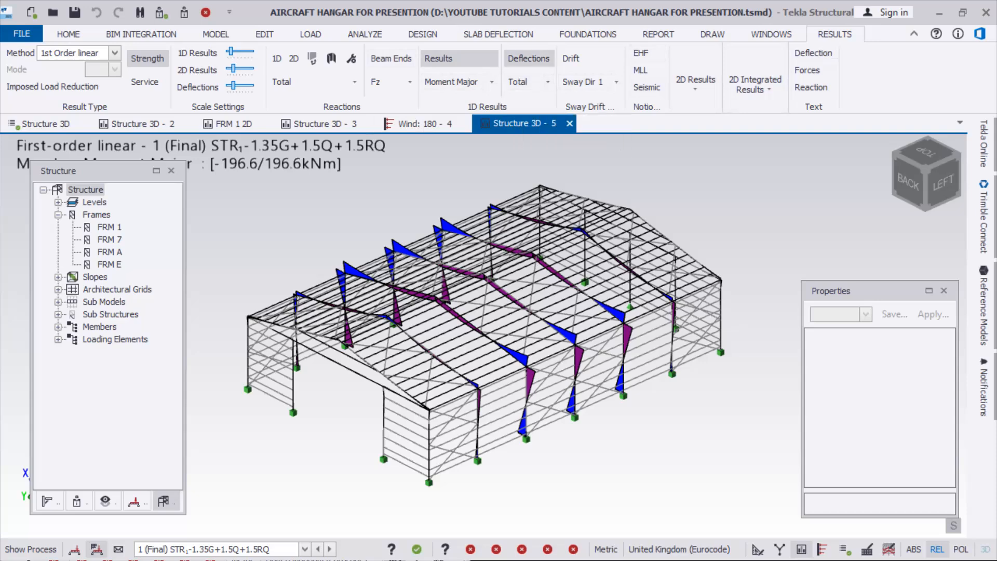
Display the Total deflections of the hangar for combination 1 with Service results and examine the deflected frame
{"action": "left_click", "coordinate": [528, 58]}
{"action": "scroll", "coordinate": [335, 401], "scroll_direction": "up", "scroll_amount": 2}
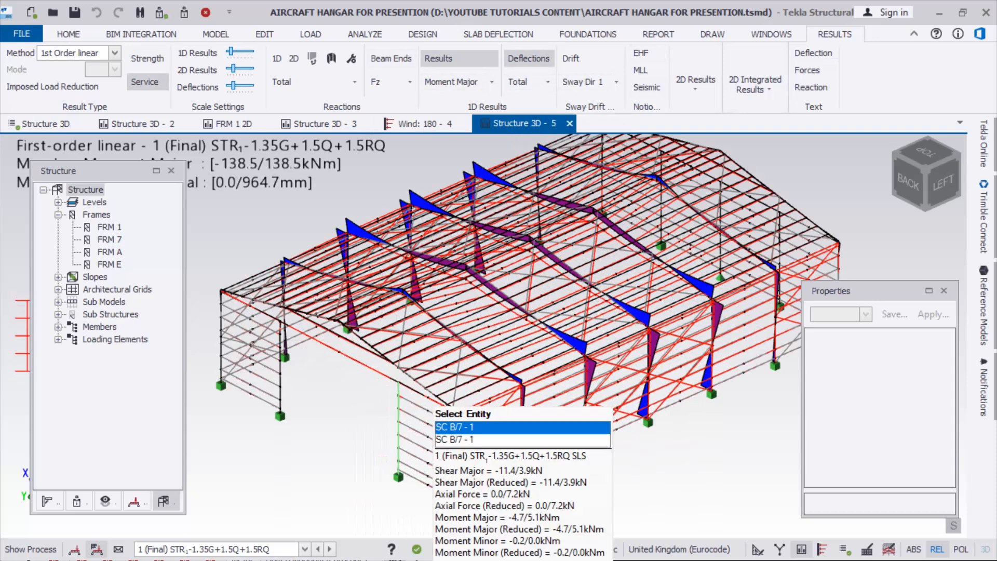
{"action": "scroll", "coordinate": [421, 389], "scroll_direction": "up", "scroll_amount": 3}
{"action": "scroll", "coordinate": [421, 363], "scroll_direction": "down", "scroll_amount": 4}
{"action": "right_click", "coordinate": [334, 419]}
{"action": "mouse_move", "coordinate": [334, 419]}
{"action": "right_mouse_down"}
{"action": "mouse_move", "coordinate": [333, 455]}
{"action": "mouse_move", "coordinate": [333, 395]}
{"action": "mouse_move", "coordinate": [335, 422]}
{"action": "right_mouse_up"}
{"action": "scroll", "coordinate": [333, 395], "scroll_direction": "down", "scroll_amount": 1}
{"action": "scroll", "coordinate": [332, 395], "scroll_direction": "down", "scroll_amount": 2}
{"action": "scroll", "coordinate": [335, 421], "scroll_direction": "up", "scroll_amount": 3}
{"action": "scroll", "coordinate": [359, 415], "scroll_direction": "down", "scroll_amount": 1}
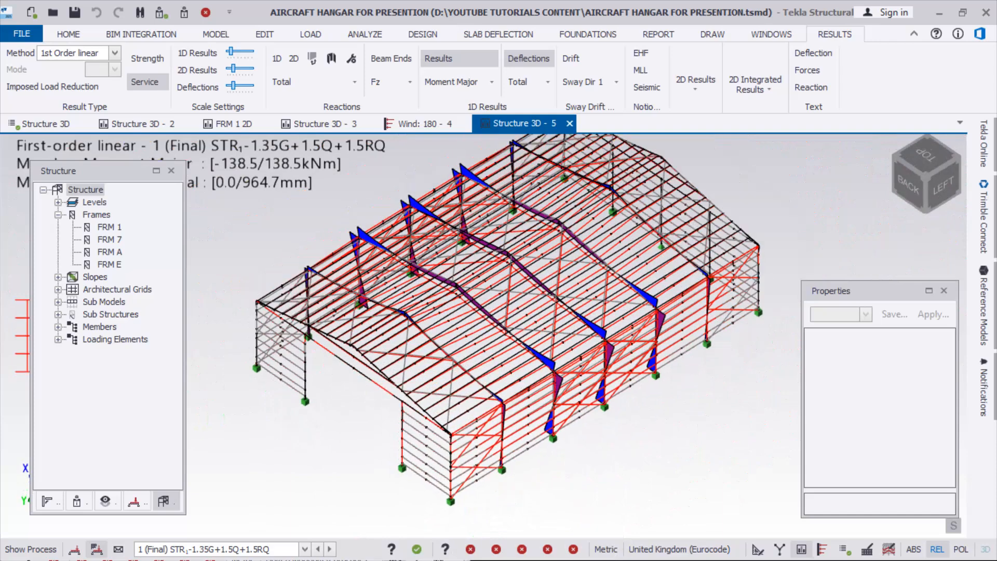
{"action": "scroll", "coordinate": [469, 416], "scroll_direction": "down", "scroll_amount": 1}
{"action": "right_click_drag", "start_coordinate": [469, 415], "coordinate": [470, 398]}
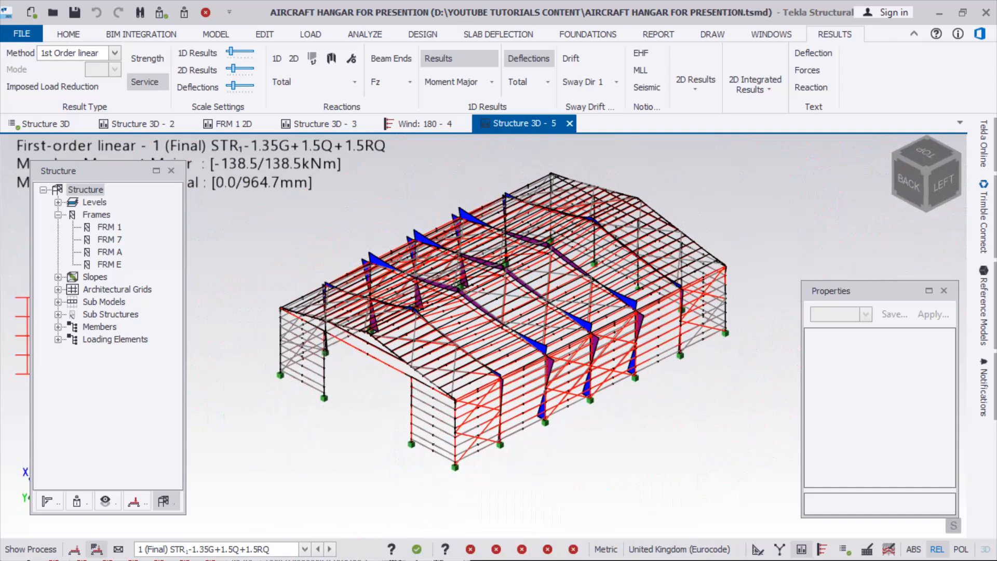
Animate the hangar's deflected shape and look closely at the movement of the roof and side walls
{"action": "right_click", "coordinate": [614, 244]}
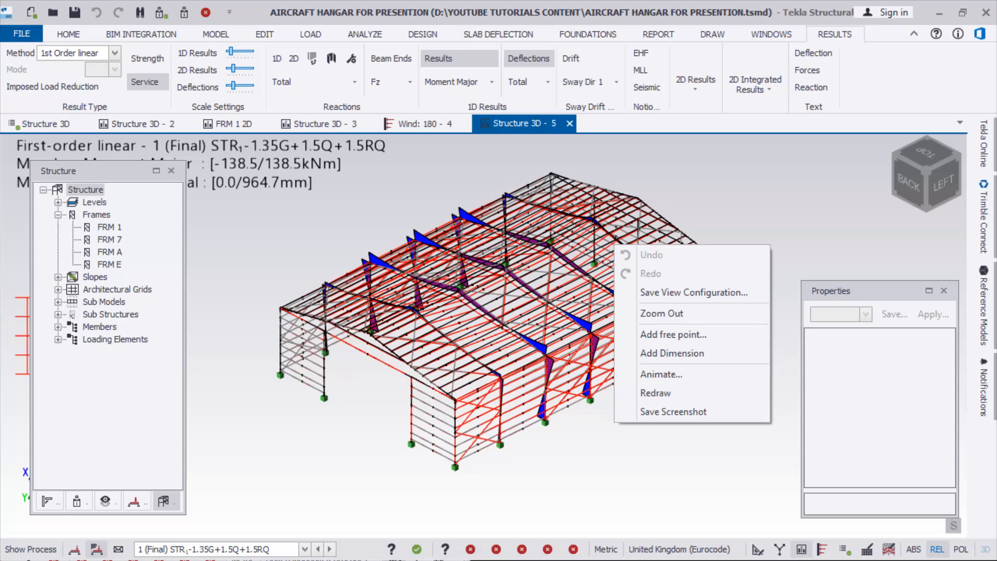
{"action": "left_click", "coordinate": [661, 374]}
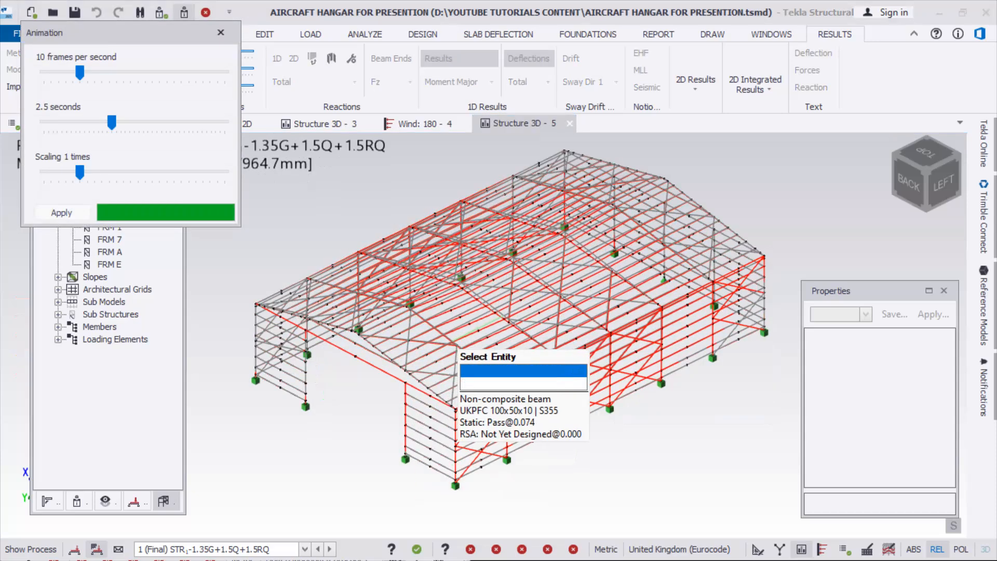
{"action": "scroll", "coordinate": [456, 349], "scroll_direction": "up", "scroll_amount": 3}
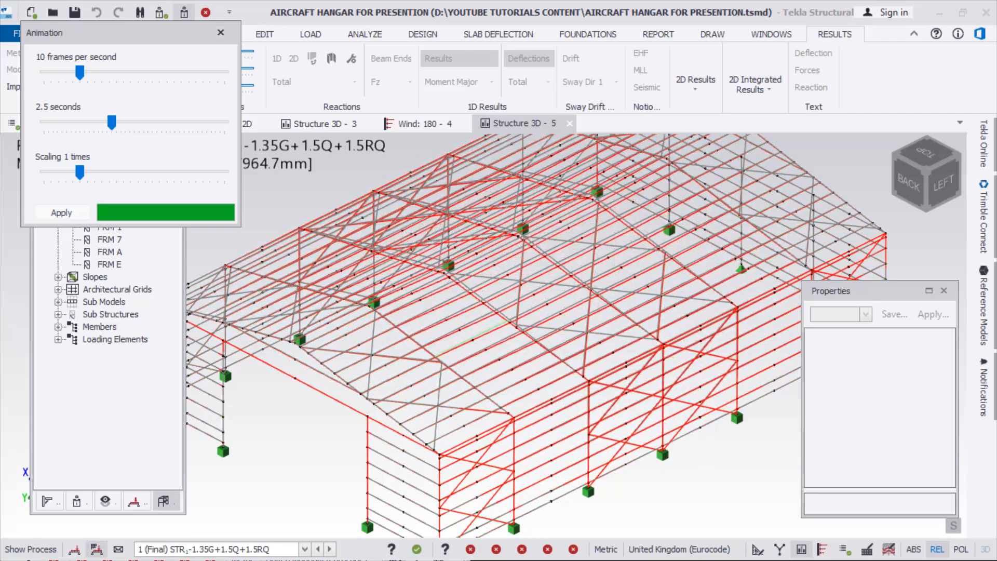
Set the deflection animation's scaling to 1.6 times and view the whole hangar
{"action": "left_click_drag", "start_coordinate": [80, 172], "coordinate": [123, 172]}
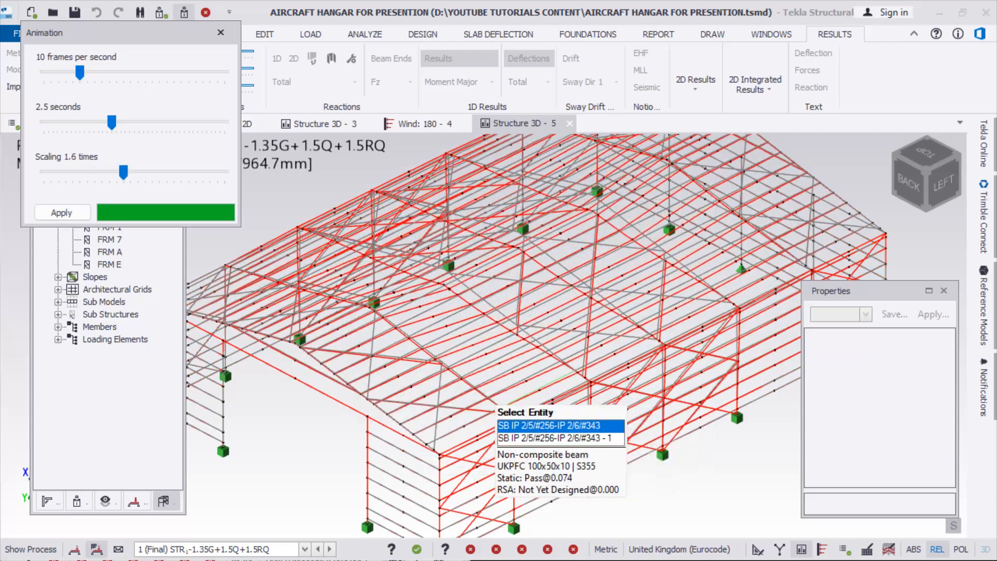
{"action": "scroll", "coordinate": [485, 397], "scroll_direction": "down", "scroll_amount": 1}
{"action": "scroll", "coordinate": [498, 245], "scroll_direction": "down", "scroll_amount": 1}
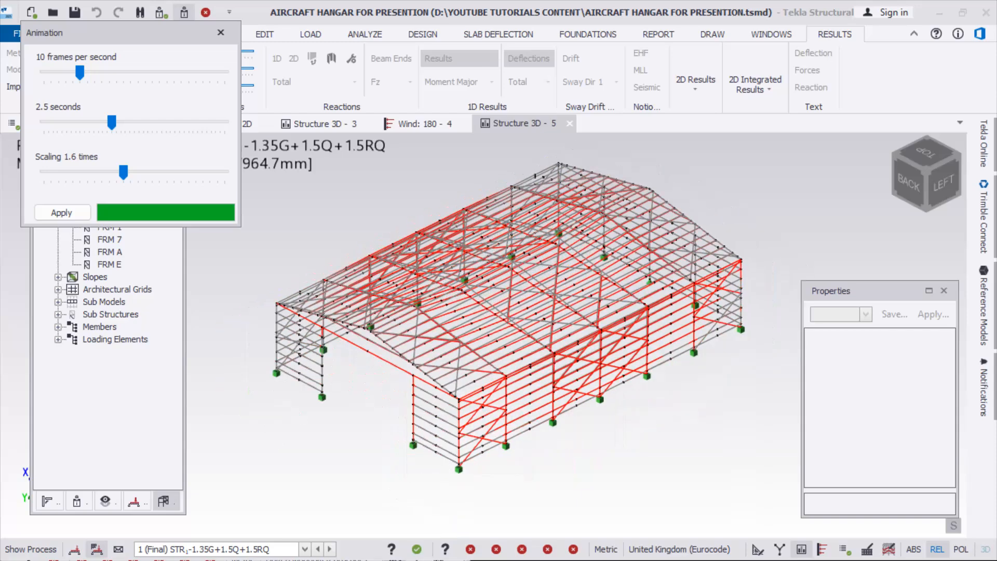
Close the deflection animation, hide the deflections and switch the results back to Strength
{"action": "right_click_drag", "start_coordinate": [498, 245], "coordinate": [498, 255]}
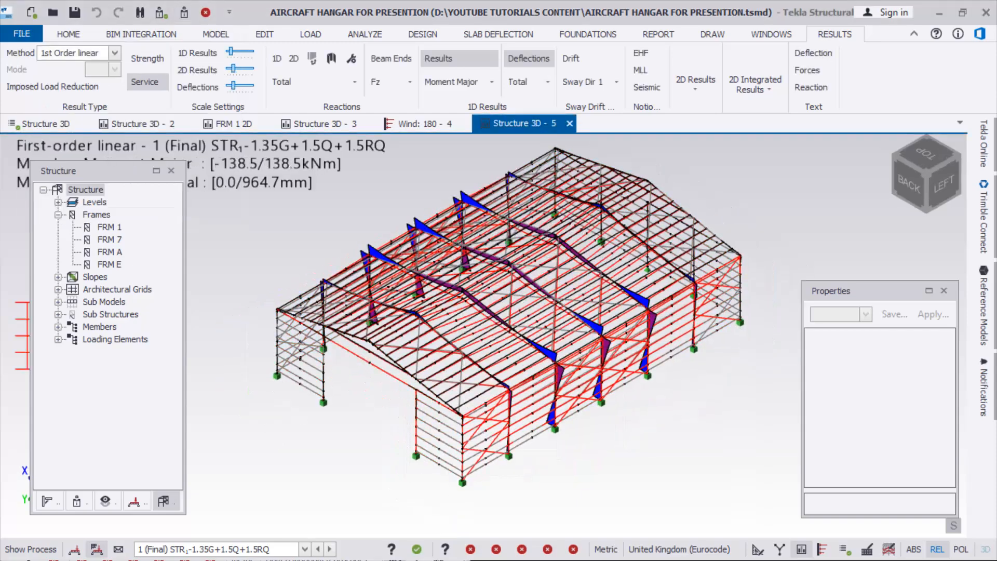
{"action": "right_click_drag", "start_coordinate": [656, 337], "coordinate": [669, 307]}
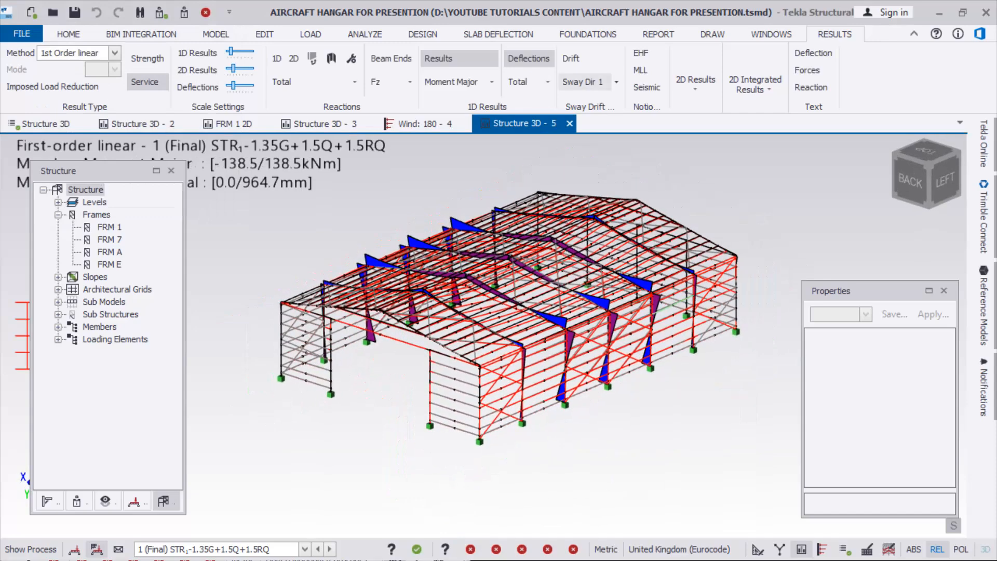
{"action": "left_click", "coordinate": [528, 58]}
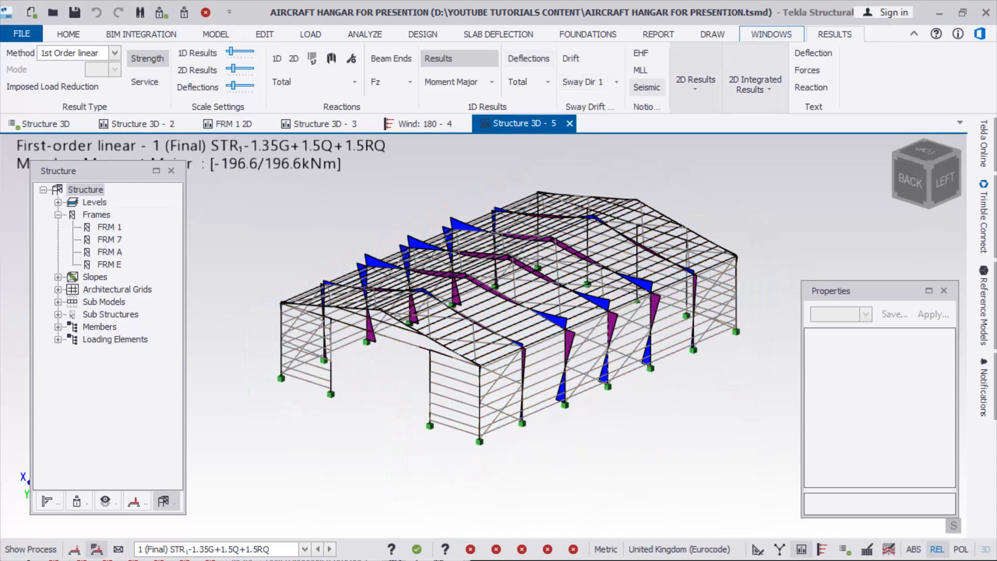
Examine the Moment Major diagrams on the hangar's frames from several angles and distances
{"action": "right_click_drag", "start_coordinate": [691, 338], "coordinate": [693, 358]}
{"action": "scroll", "coordinate": [524, 304], "scroll_direction": "down", "scroll_amount": 3}
{"action": "scroll", "coordinate": [451, 208], "scroll_direction": "up", "scroll_amount": 3}
{"action": "right_click_drag", "start_coordinate": [519, 290], "coordinate": [493, 290]}
{"action": "scroll", "coordinate": [382, 234], "scroll_direction": "down", "scroll_amount": 3}
{"action": "right_click_drag", "start_coordinate": [382, 234], "coordinate": [385, 216]}
{"action": "scroll", "coordinate": [571, 233], "scroll_direction": "up", "scroll_amount": 3}
{"action": "right_click_drag", "start_coordinate": [571, 234], "coordinate": [570, 245]}
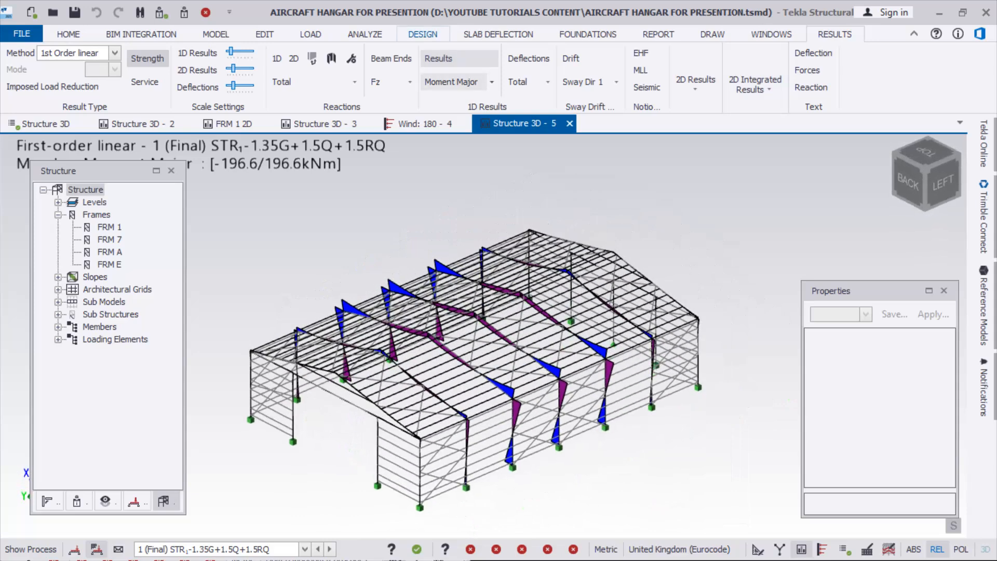
Run Design Steel (Gravity) on the hangar and view the color-coded design status of its members
{"action": "left_click", "coordinate": [423, 34]}
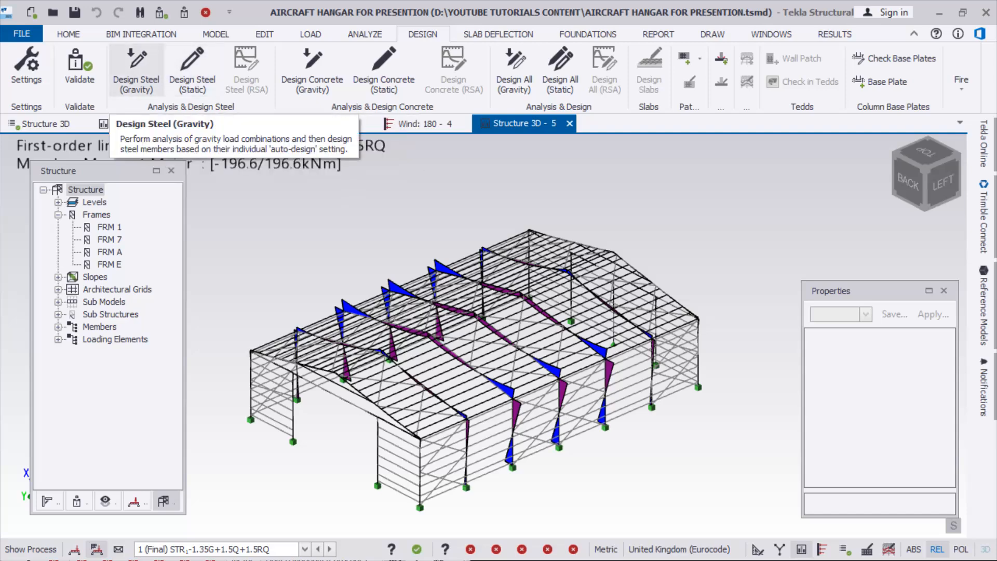
{"action": "left_click", "coordinate": [136, 65]}
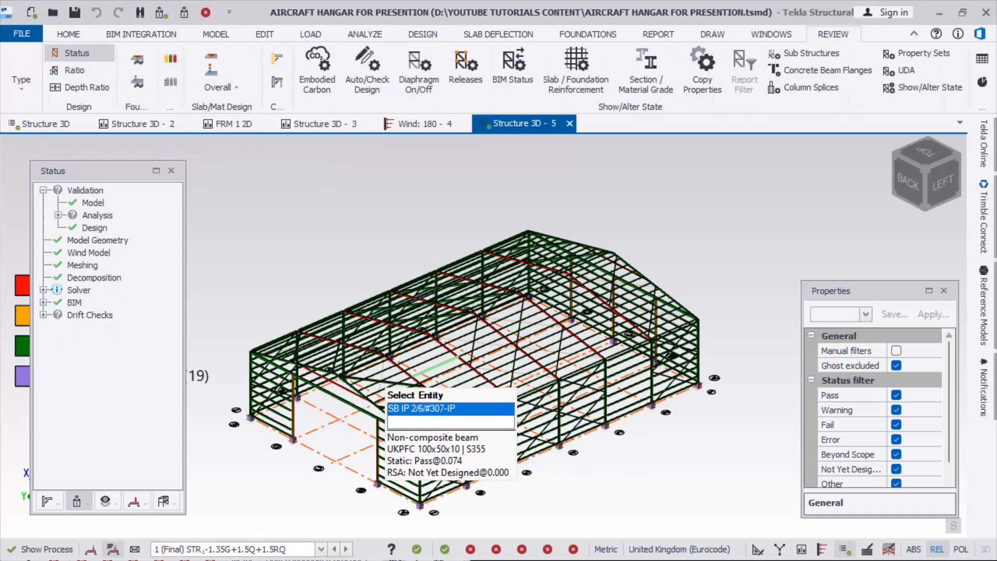
{"action": "scroll", "coordinate": [362, 385], "scroll_direction": "up", "scroll_amount": 4}
{"action": "scroll", "coordinate": [410, 382], "scroll_direction": "down", "scroll_amount": 4}
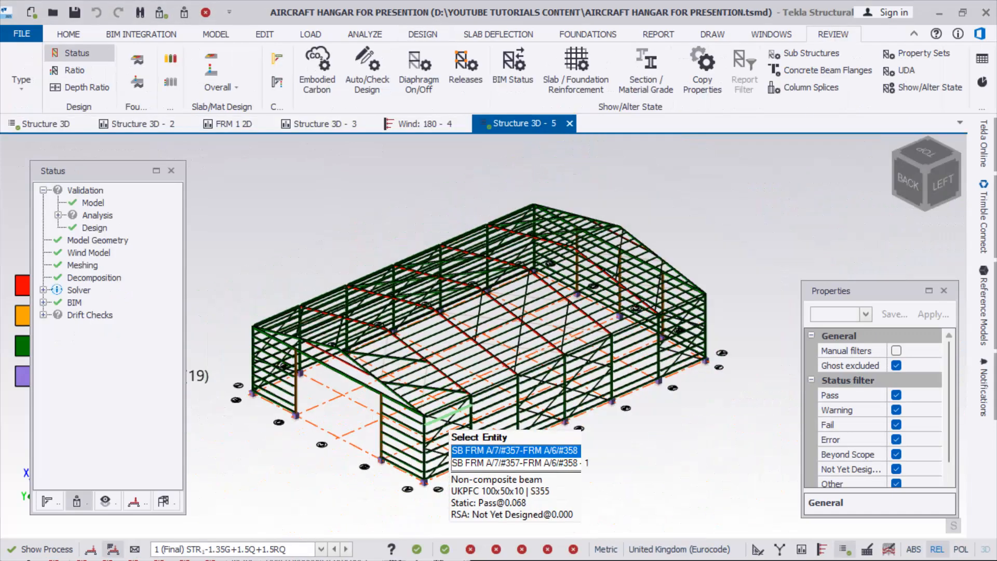
{"action": "scroll", "coordinate": [447, 427], "scroll_direction": "up", "scroll_amount": 2}
Uncover the design status legend by temporarily moving the Structure window and inspect the failing roof members near the open gable
{"action": "left_click", "coordinate": [165, 501]}
{"action": "left_click_drag", "start_coordinate": [98, 171], "coordinate": [127, 409]}
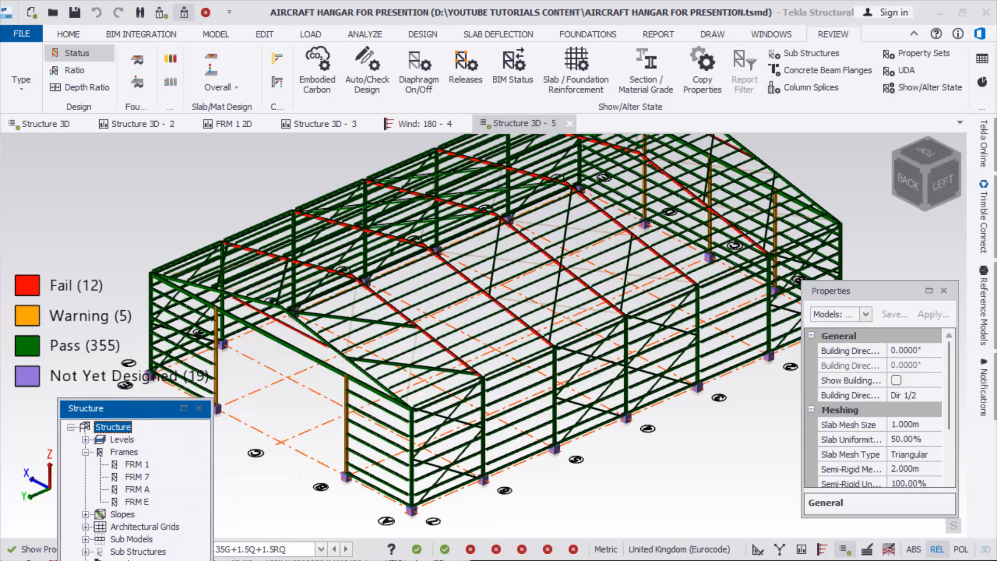
{"action": "scroll", "coordinate": [270, 332], "scroll_direction": "up", "scroll_amount": 5}
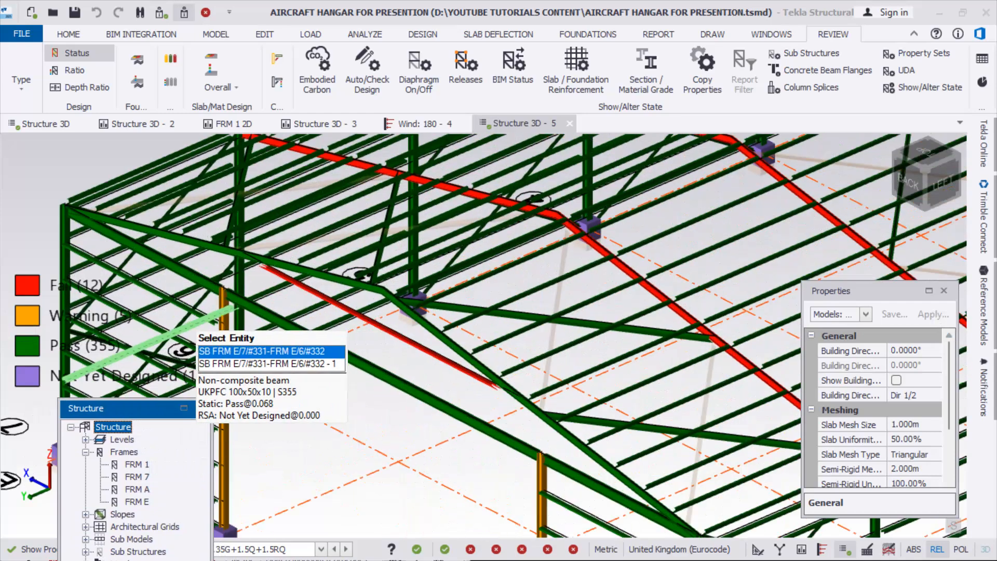
{"action": "scroll", "coordinate": [270, 333], "scroll_direction": "down", "scroll_amount": 3}
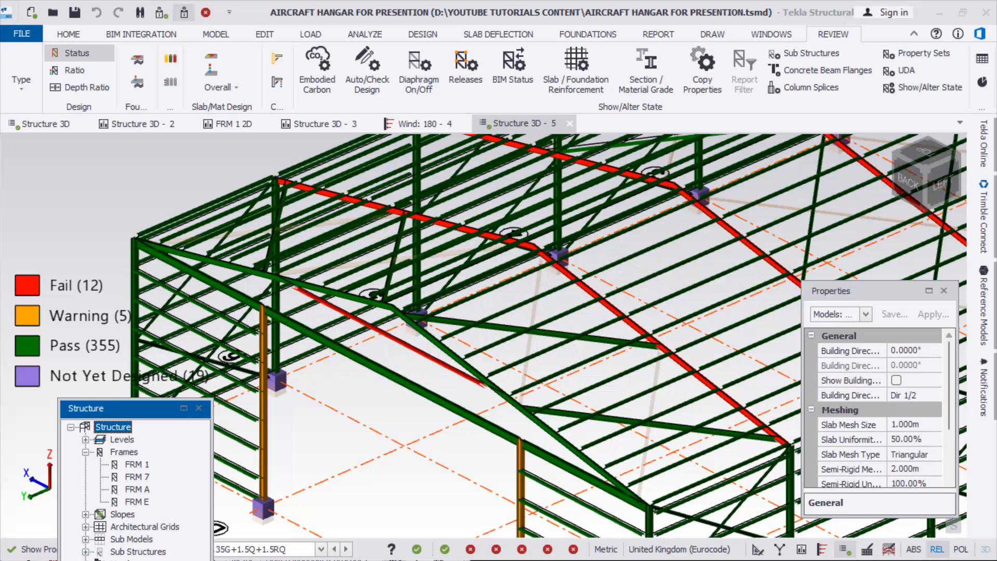
{"action": "left_click_drag", "start_coordinate": [125, 408], "coordinate": [98, 158]}
{"action": "scroll", "coordinate": [320, 328], "scroll_direction": "down", "scroll_amount": 1}
{"action": "scroll", "coordinate": [324, 331], "scroll_direction": "down", "scroll_amount": 5}
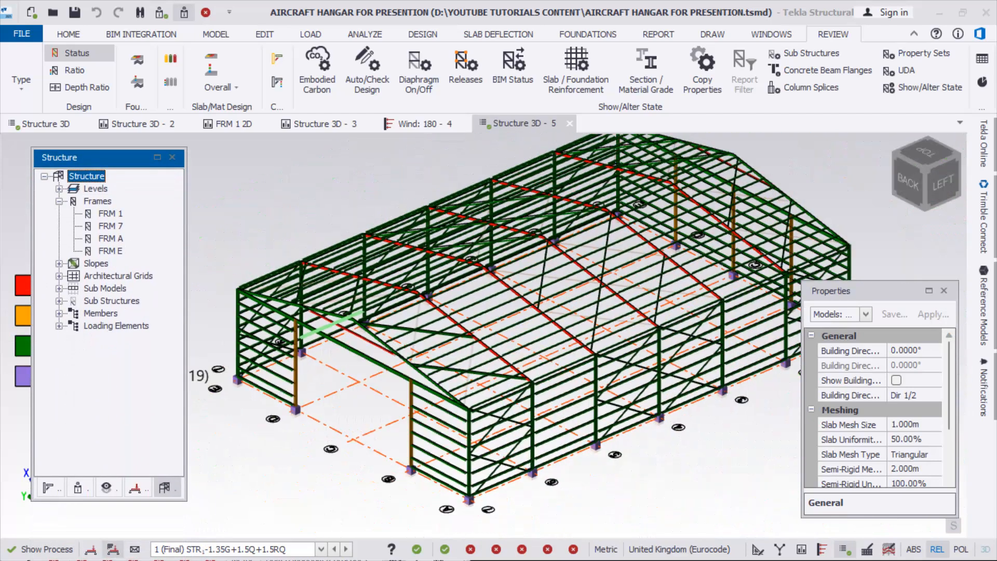
Examine the pass, warning and fail colors of the members across the whole hangar
{"action": "right_click_drag", "start_coordinate": [395, 416], "coordinate": [483, 296]}
{"action": "scroll", "coordinate": [452, 272], "scroll_direction": "up", "scroll_amount": 2}
{"action": "scroll", "coordinate": [366, 325], "scroll_direction": "up", "scroll_amount": 1}
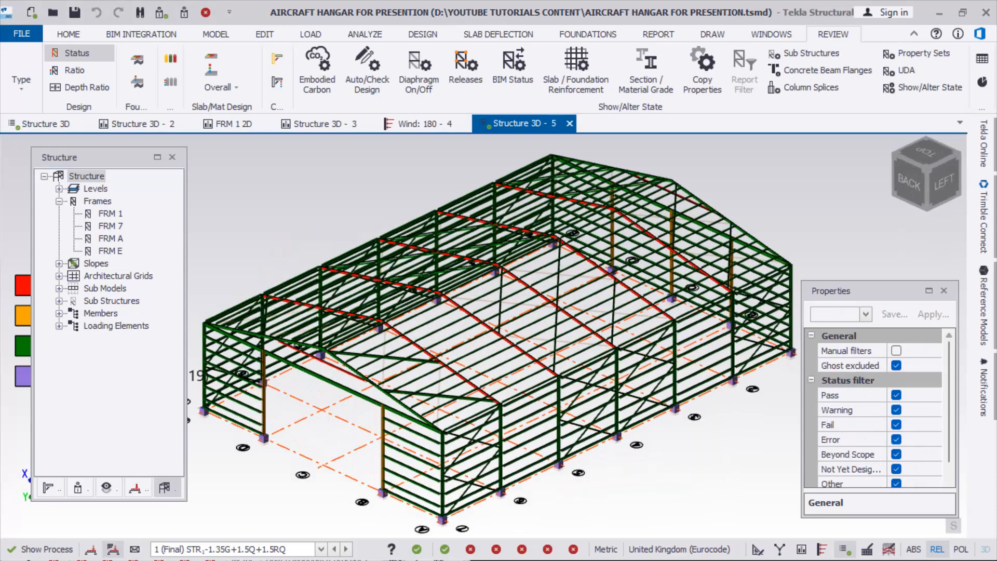
{"action": "scroll", "coordinate": [366, 325], "scroll_direction": "up", "scroll_amount": 2}
{"action": "scroll", "coordinate": [244, 382], "scroll_direction": "down", "scroll_amount": 3}
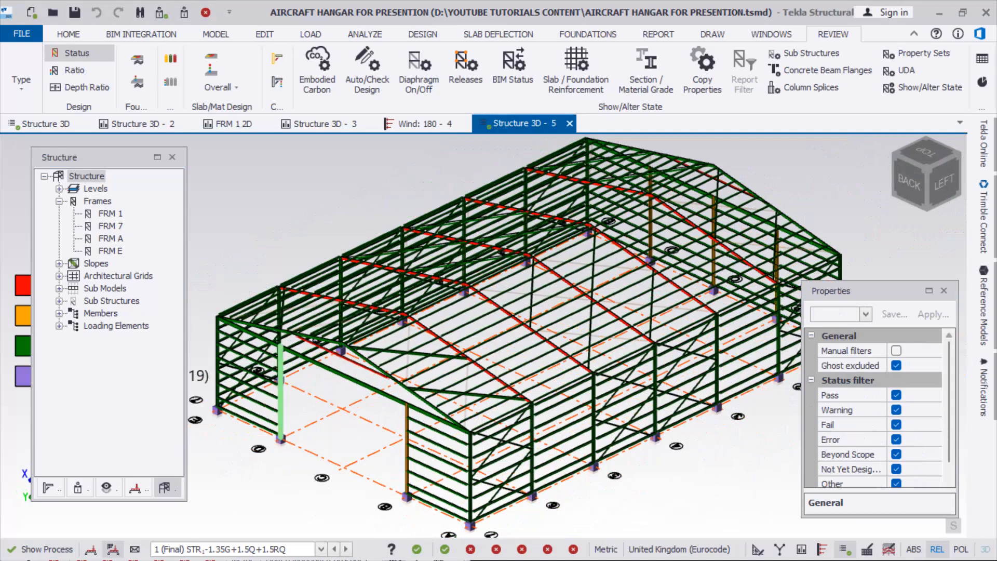
{"action": "mouse_move", "coordinate": [78, 157]}
{"action": "left_mouse_down"}
{"action": "mouse_move", "coordinate": [138, 195]}
{"action": "mouse_move", "coordinate": [71, 175]}
{"action": "left_mouse_up"}
Run a Static member check on gable column SC D/7 beside the hangar opening and view its design results summary
{"action": "scroll", "coordinate": [240, 397], "scroll_direction": "up", "scroll_amount": 2}
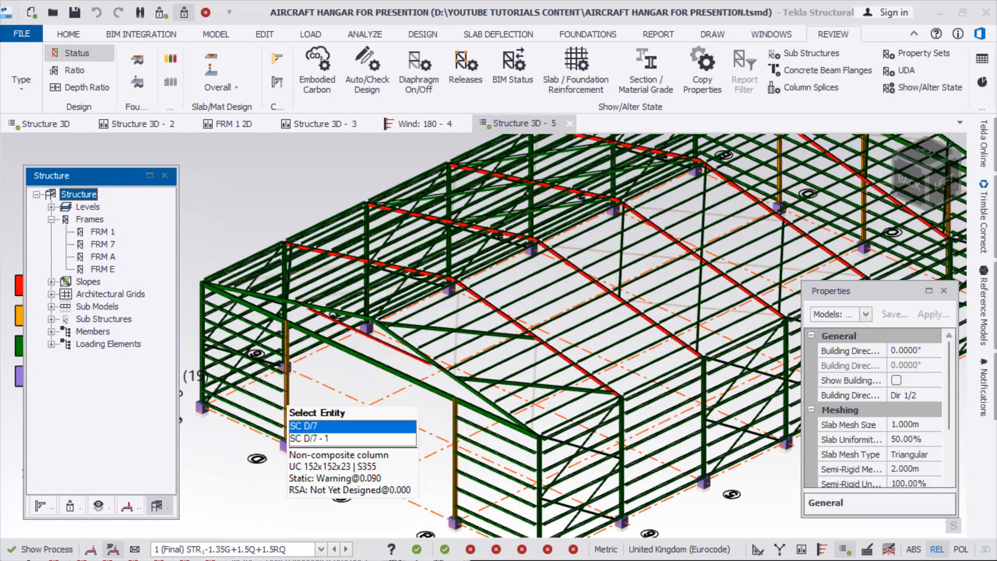
{"action": "scroll", "coordinate": [264, 407], "scroll_direction": "up", "scroll_amount": 3}
{"action": "scroll", "coordinate": [311, 371], "scroll_direction": "up", "scroll_amount": 1}
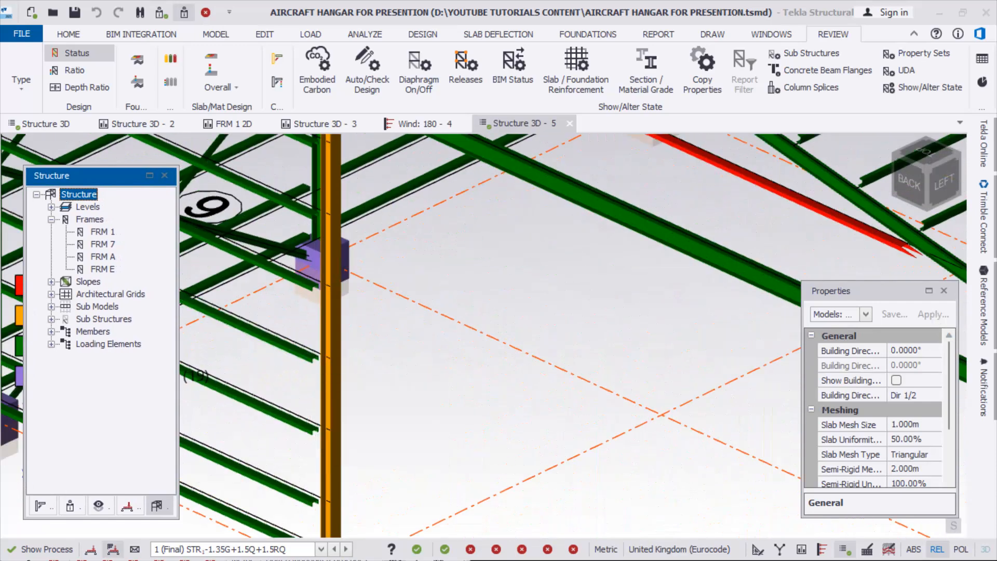
{"action": "scroll", "coordinate": [416, 385], "scroll_direction": "down", "scroll_amount": 1}
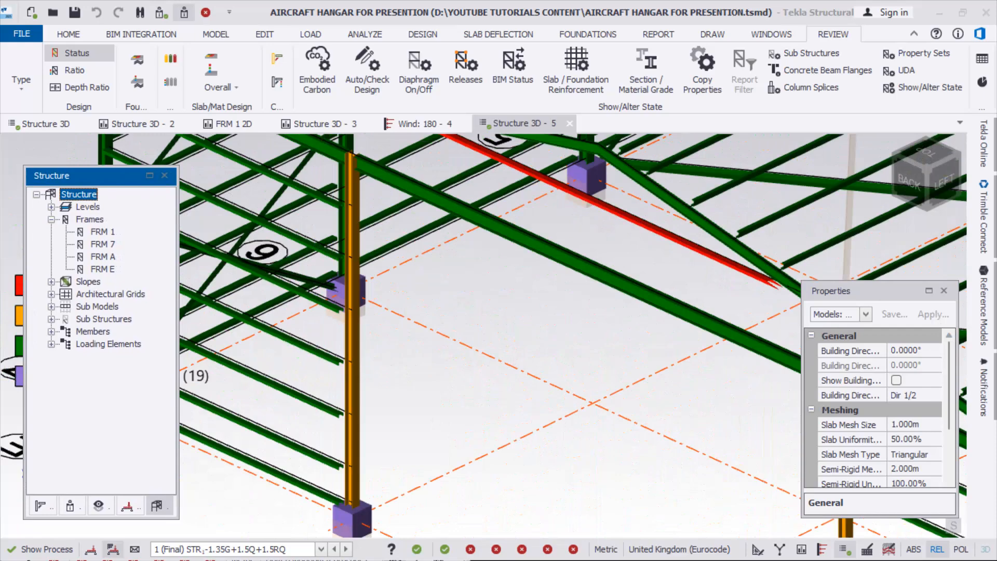
{"action": "scroll", "coordinate": [349, 413], "scroll_direction": "down", "scroll_amount": 2}
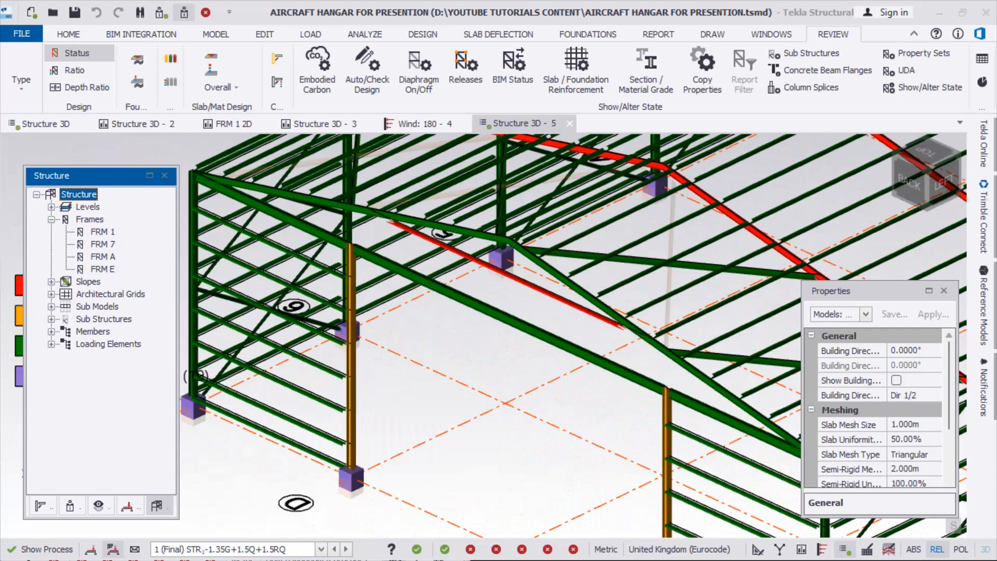
{"action": "scroll", "coordinate": [349, 413], "scroll_direction": "up", "scroll_amount": 2}
{"action": "left_click", "coordinate": [355, 360]}
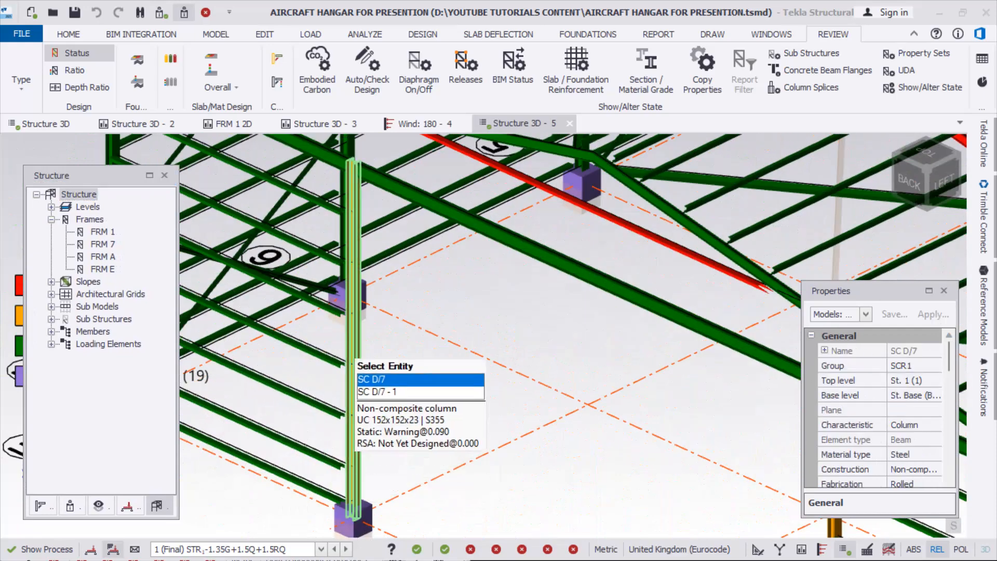
{"action": "right_click", "coordinate": [354, 359]}
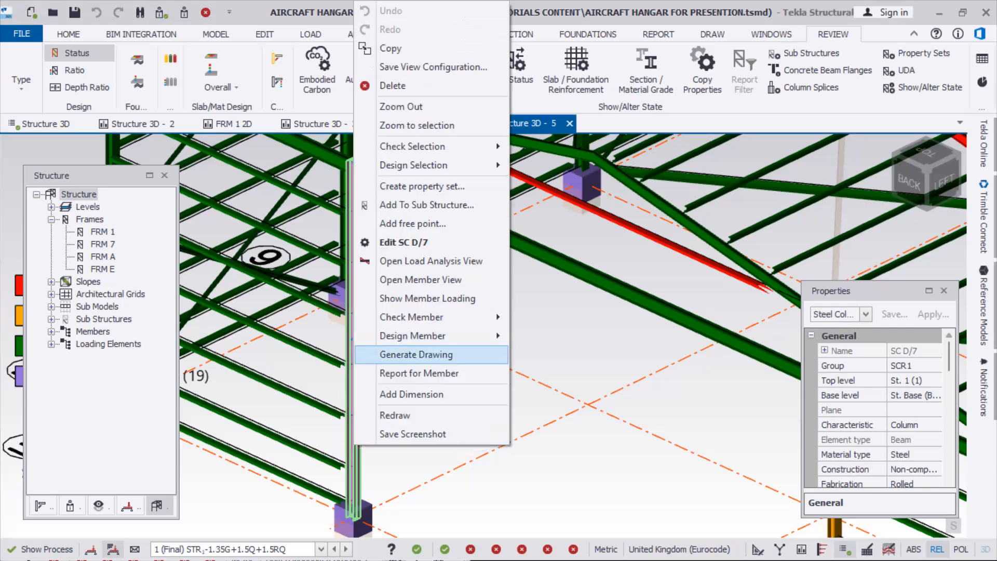
{"action": "mouse_move", "coordinate": [415, 316]}
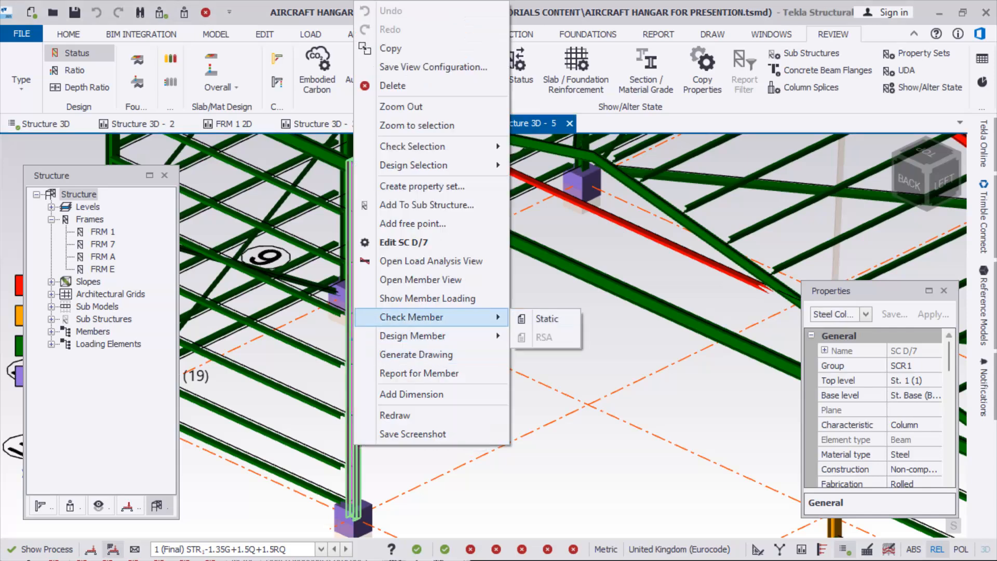
{"action": "left_click", "coordinate": [545, 319]}
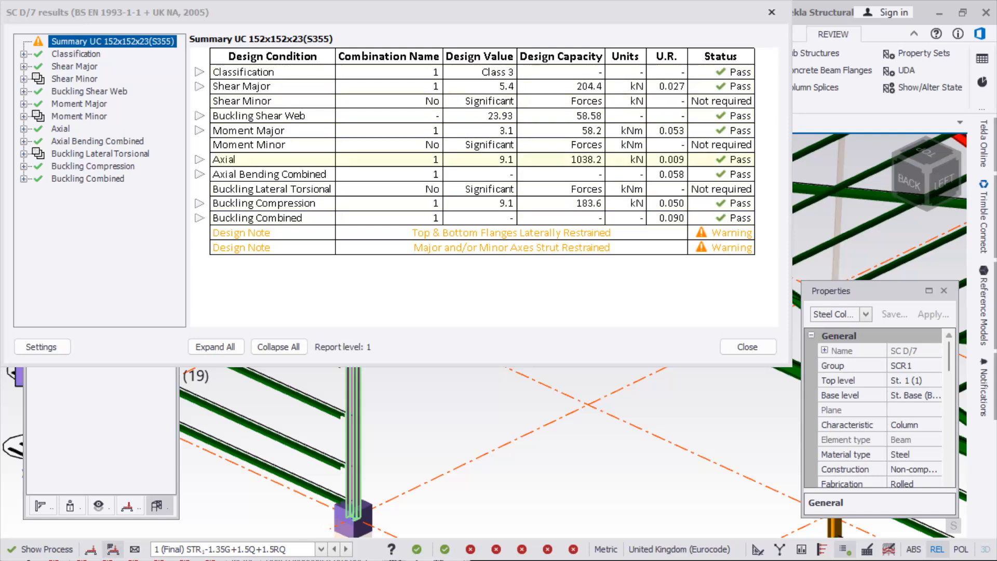
Read the top and bottom flange restraint design note for column SC D/7, and review the column's release properties
{"action": "mouse_move", "coordinate": [578, 232]}
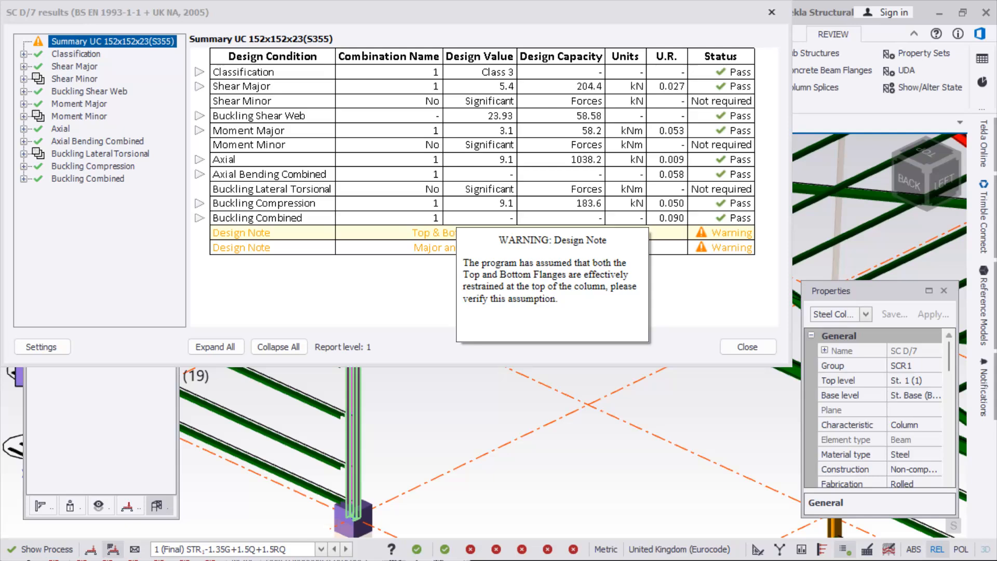
{"action": "left_click", "coordinate": [747, 347]}
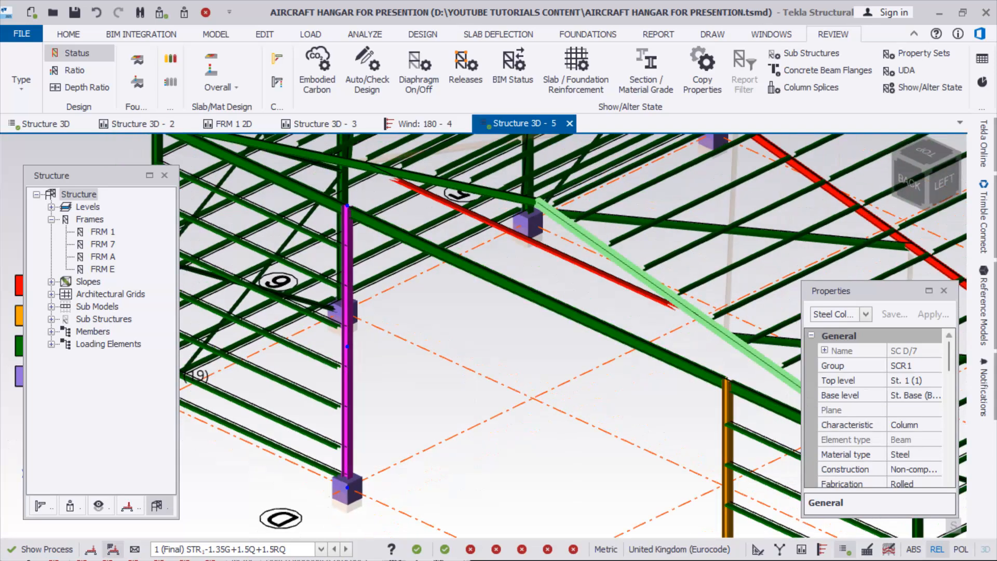
{"action": "left_click_drag", "start_coordinate": [948, 356], "coordinate": [949, 442]}
{"action": "left_click", "coordinate": [824, 394]}
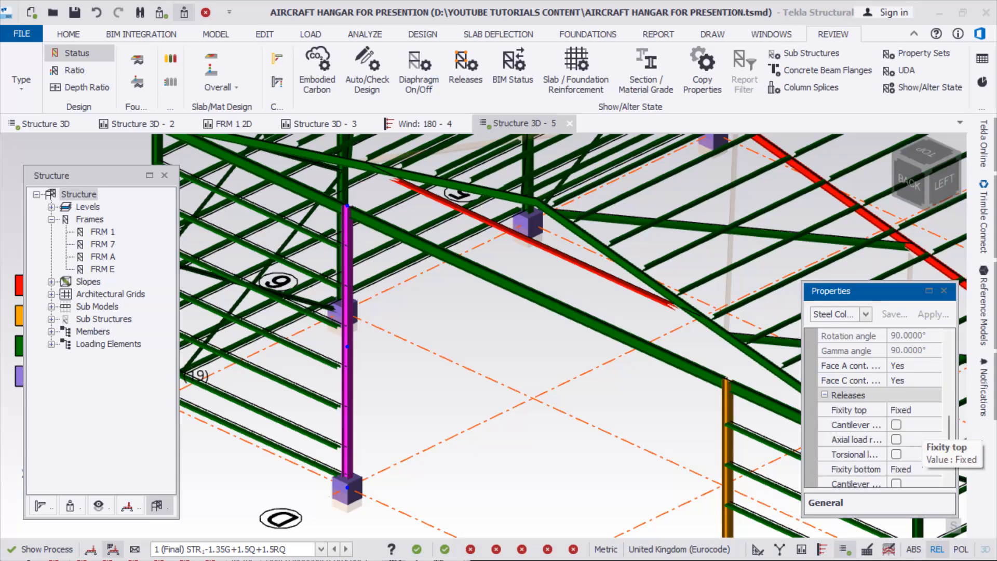
{"action": "scroll", "coordinate": [906, 436], "scroll_direction": "down", "scroll_amount": 1}
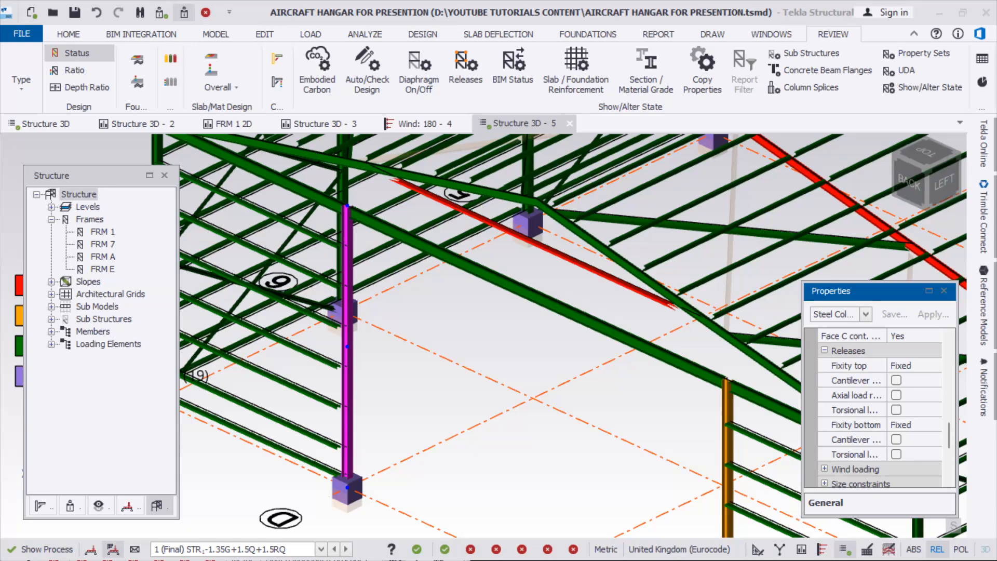
{"action": "scroll", "coordinate": [407, 400], "scroll_direction": "down", "scroll_amount": 5}
{"action": "scroll", "coordinate": [478, 403], "scroll_direction": "up", "scroll_amount": 4}
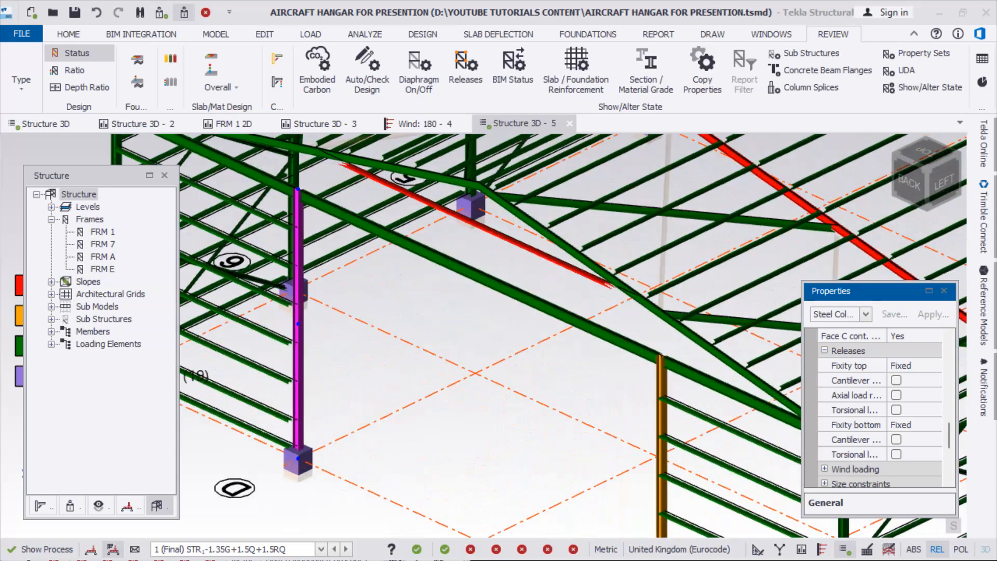
{"action": "scroll", "coordinate": [358, 368], "scroll_direction": "down", "scroll_amount": 3}
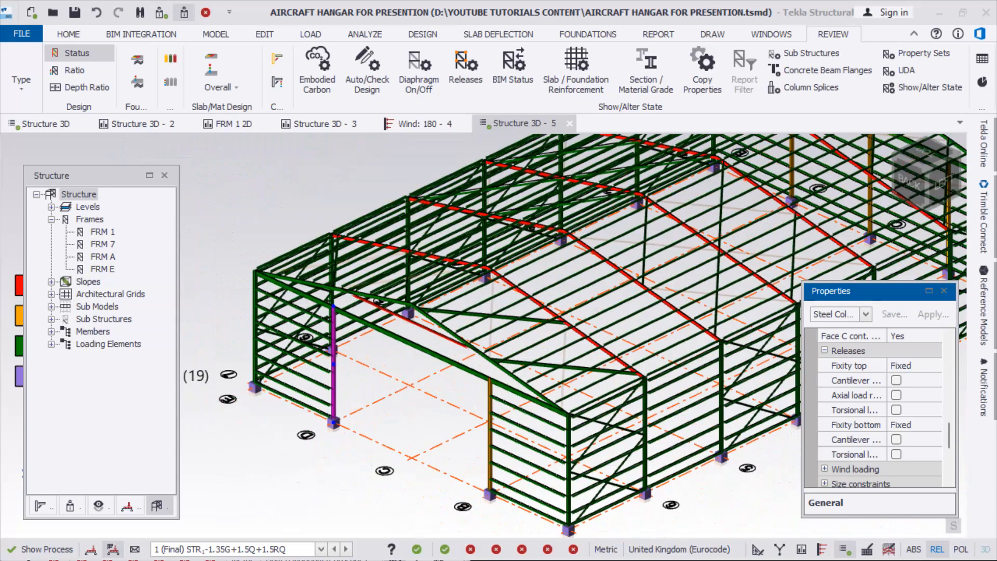
{"action": "left_click", "coordinate": [366, 369]}
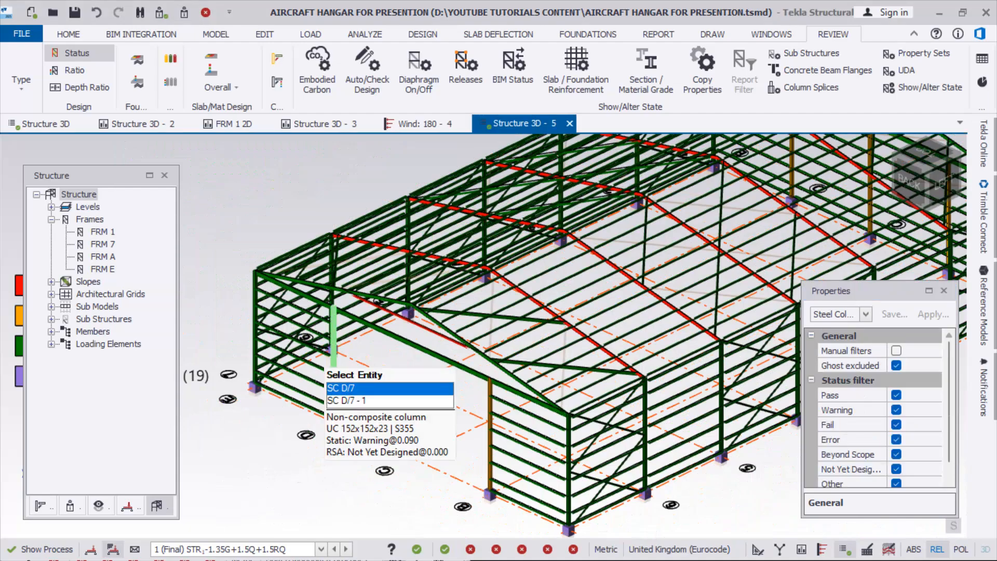
Examine the static design status of the roof rafters and the members spanning between them along the hangar
{"action": "scroll", "coordinate": [577, 322], "scroll_direction": "up", "scroll_amount": 3}
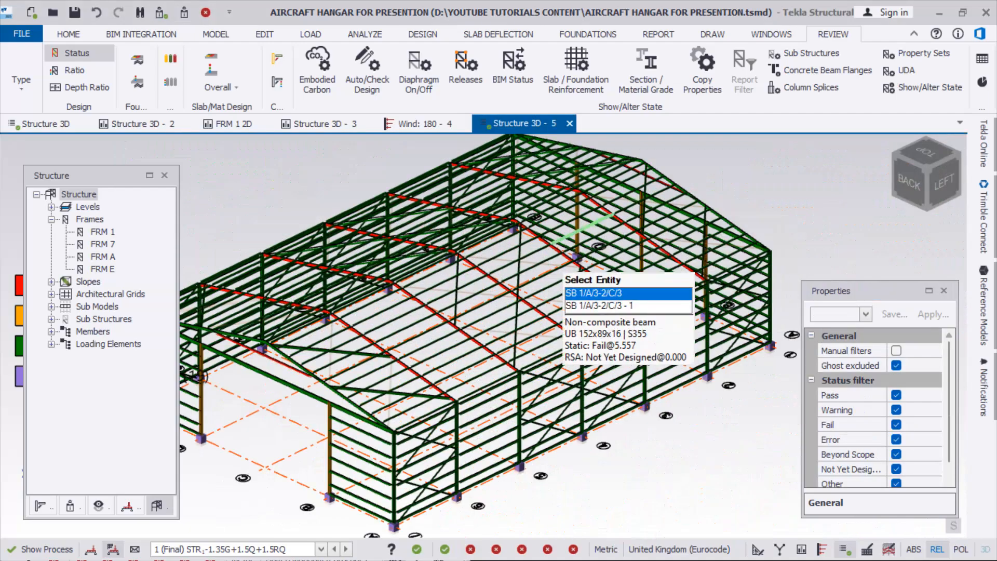
{"action": "scroll", "coordinate": [563, 329], "scroll_direction": "down", "scroll_amount": 3}
{"action": "scroll", "coordinate": [363, 233], "scroll_direction": "up", "scroll_amount": 3}
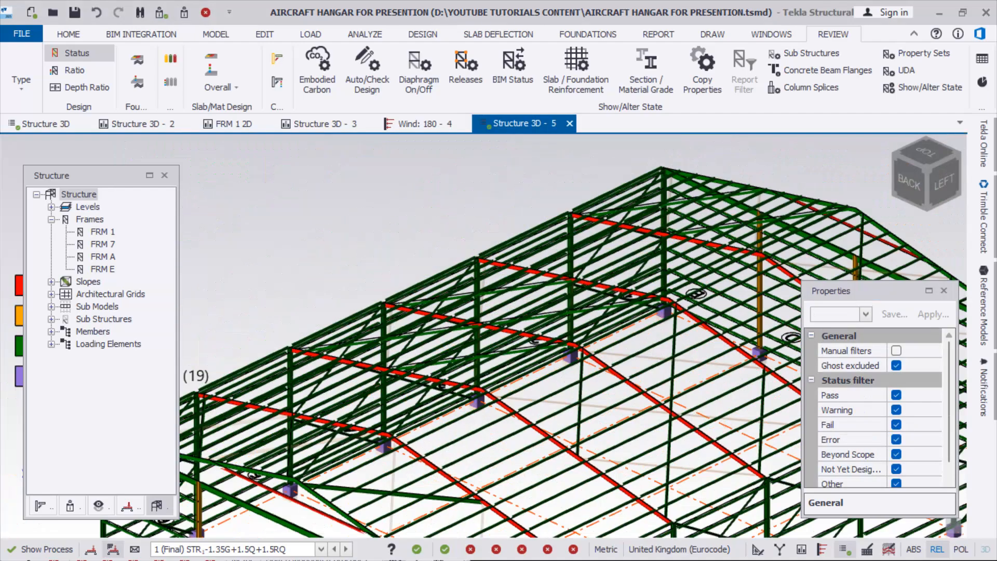
{"action": "scroll", "coordinate": [444, 234], "scroll_direction": "down", "scroll_amount": 2}
{"action": "scroll", "coordinate": [332, 431], "scroll_direction": "up", "scroll_amount": 3}
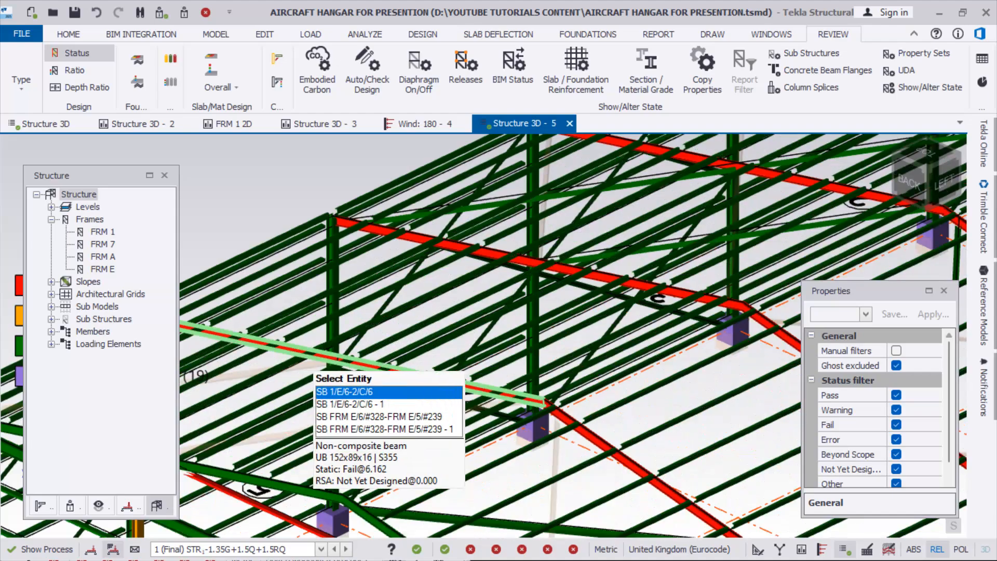
{"action": "scroll", "coordinate": [369, 353], "scroll_direction": "down", "scroll_amount": 4}
{"action": "scroll", "coordinate": [382, 332], "scroll_direction": "up", "scroll_amount": 3}
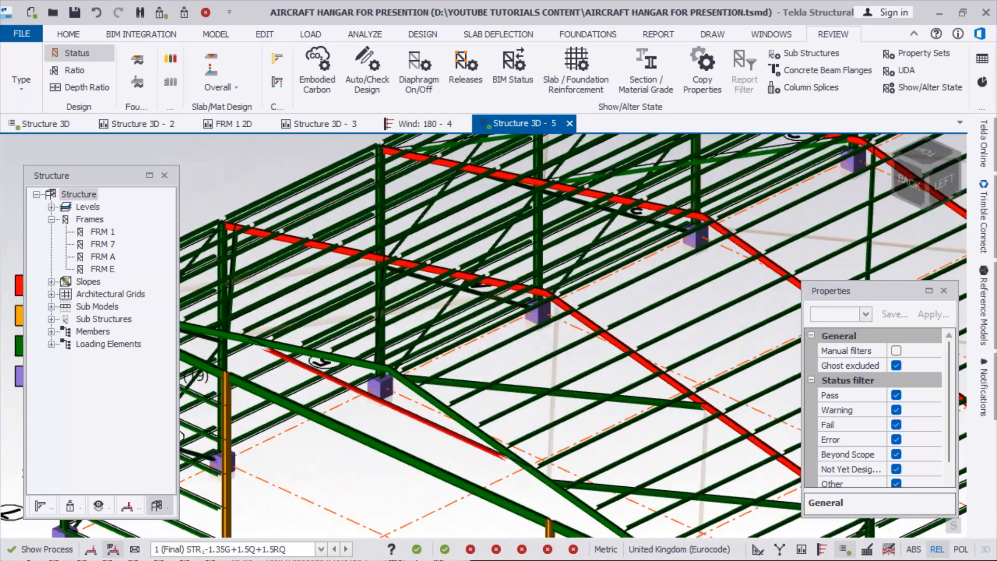
{"action": "scroll", "coordinate": [384, 369], "scroll_direction": "down", "scroll_amount": 5}
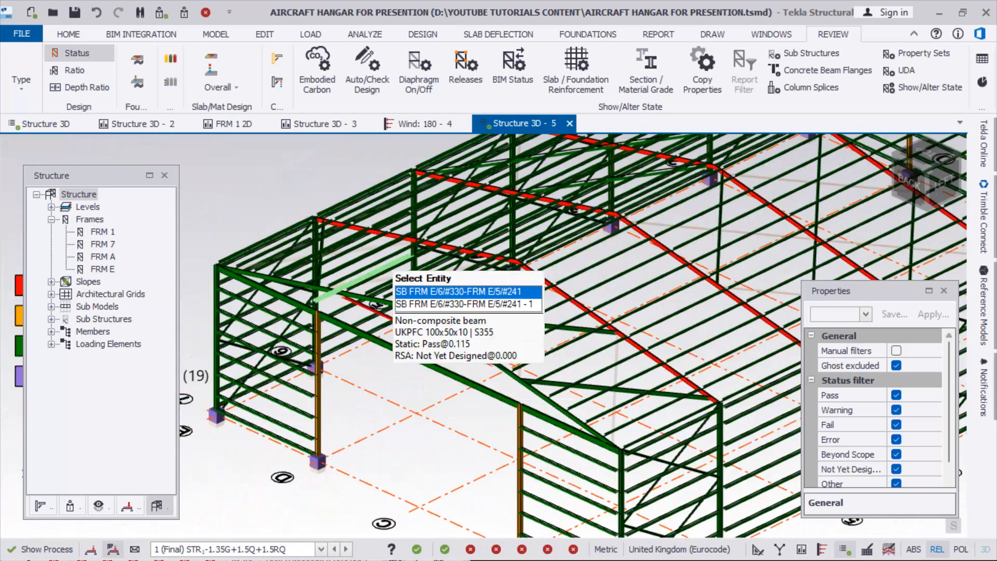
Examine the design status of columns SC A/7 and SC A/6 and the side-wall bracing along grid A
{"action": "scroll", "coordinate": [499, 416], "scroll_direction": "up", "scroll_amount": 5}
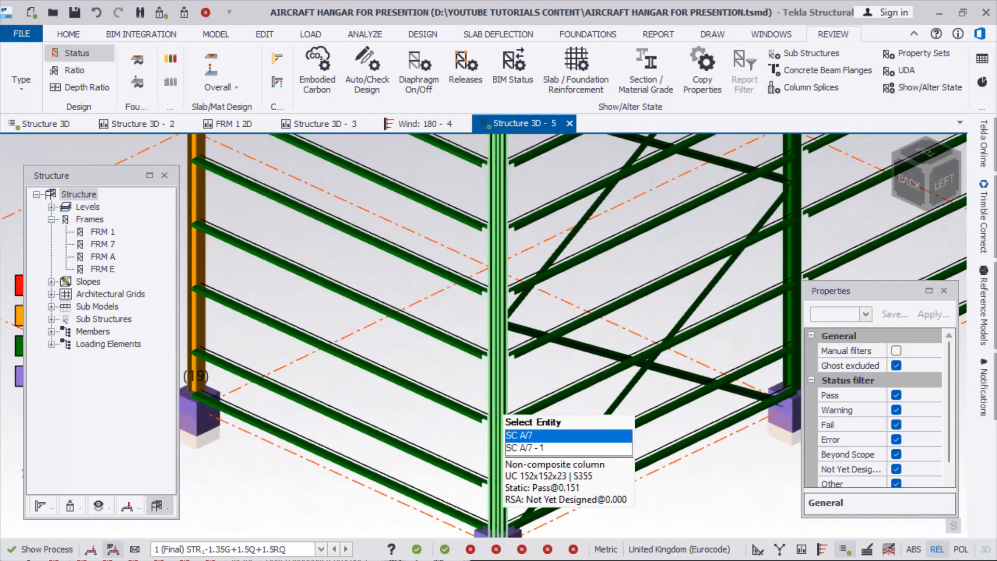
{"action": "scroll", "coordinate": [498, 415], "scroll_direction": "down", "scroll_amount": 1}
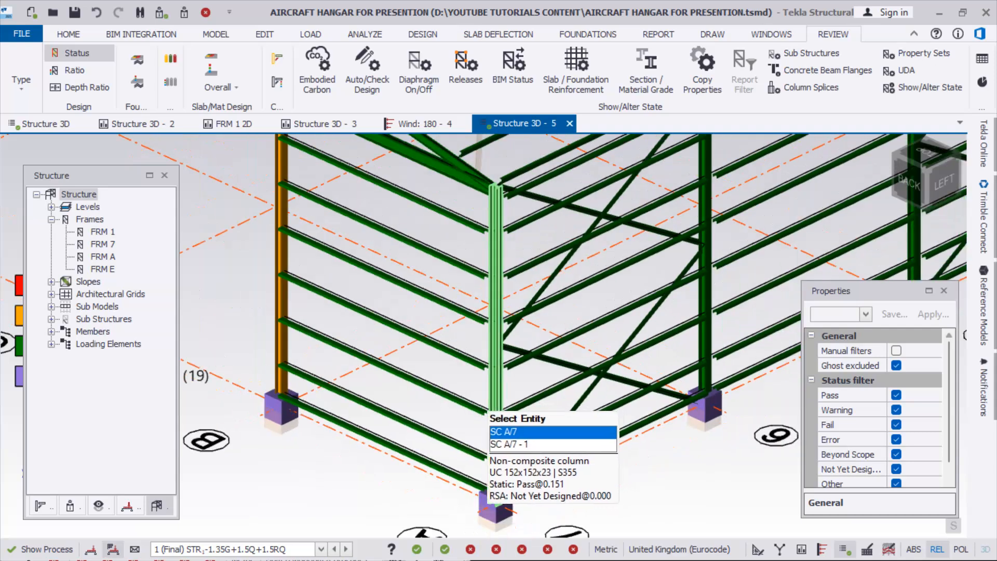
{"action": "scroll", "coordinate": [482, 400], "scroll_direction": "down", "scroll_amount": 3}
{"action": "middle_click_drag", "start_coordinate": [489, 383], "coordinate": [348, 427]}
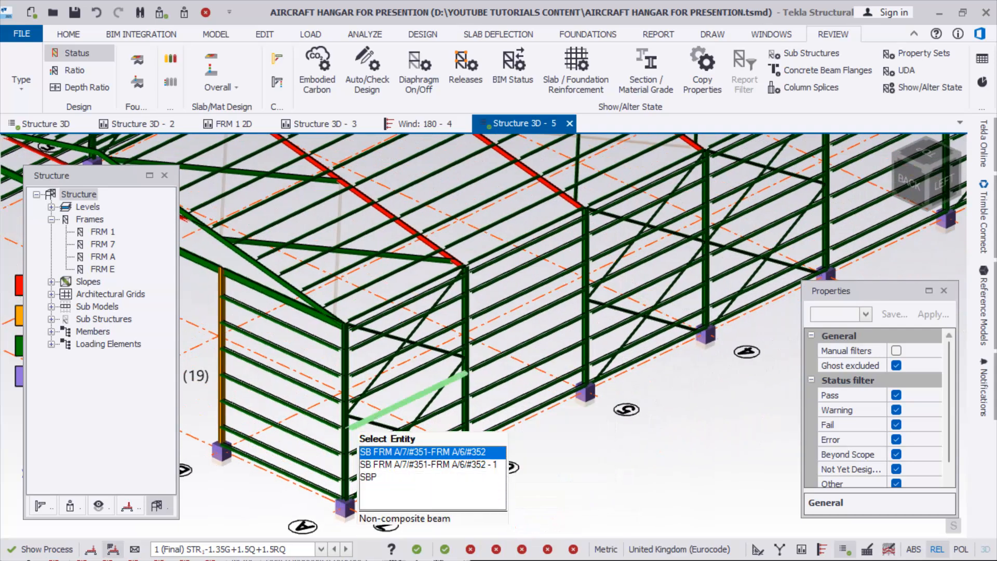
{"action": "scroll", "coordinate": [350, 430], "scroll_direction": "up", "scroll_amount": 3}
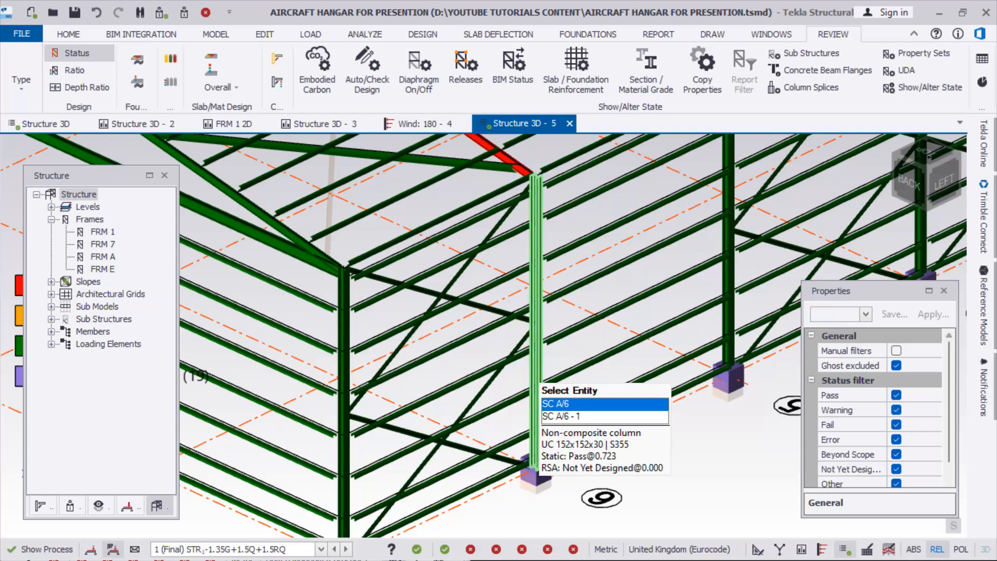
{"action": "scroll", "coordinate": [407, 442], "scroll_direction": "down", "scroll_amount": 2}
{"action": "middle_click_drag", "start_coordinate": [626, 295], "coordinate": [527, 373]}
{"action": "scroll", "coordinate": [632, 302], "scroll_direction": "up", "scroll_amount": 2}
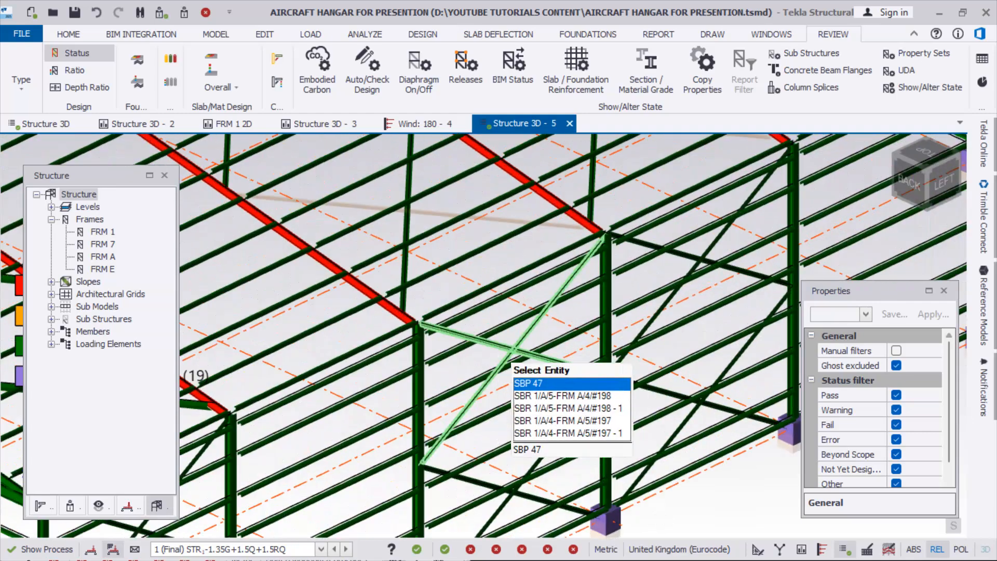
Examine the design status of the end-frame beam SB 1/D/7-1/B/7 and rafter SB 1/A/7-2/C/7
{"action": "scroll", "coordinate": [511, 366], "scroll_direction": "down", "scroll_amount": 5}
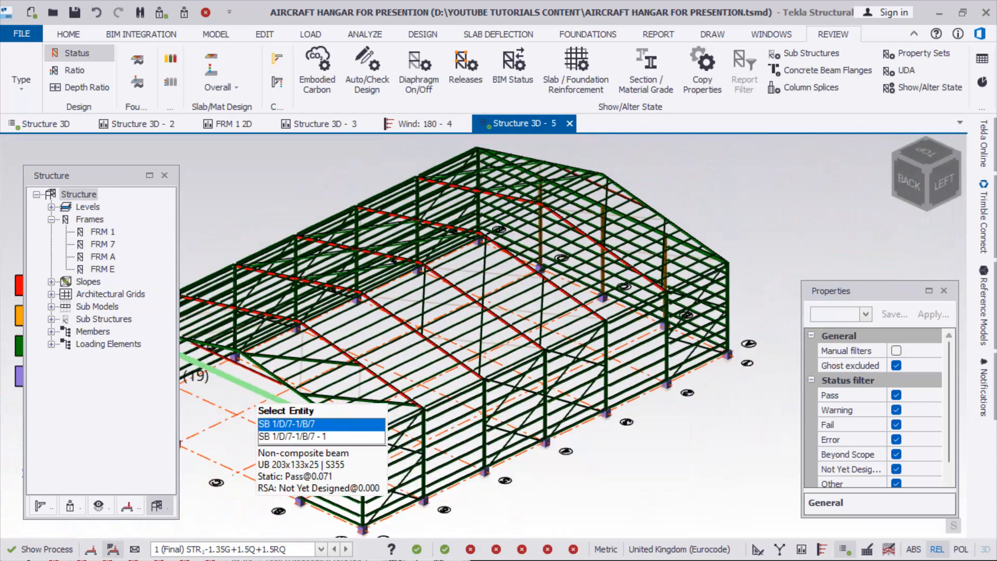
{"action": "scroll", "coordinate": [379, 470], "scroll_direction": "up", "scroll_amount": 6}
{"action": "scroll", "coordinate": [332, 338], "scroll_direction": "up", "scroll_amount": 3}
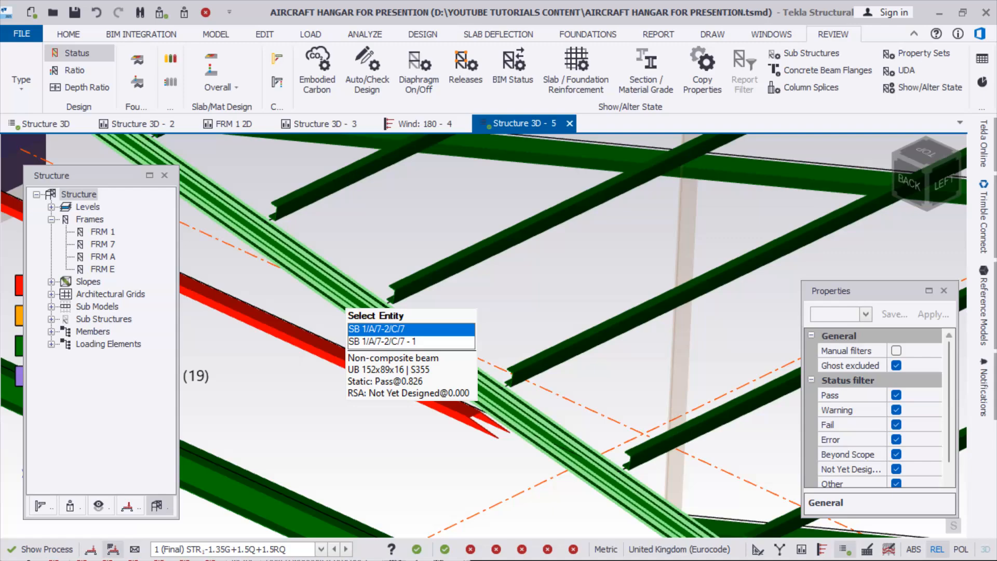
{"action": "scroll", "coordinate": [345, 309], "scroll_direction": "down", "scroll_amount": 5}
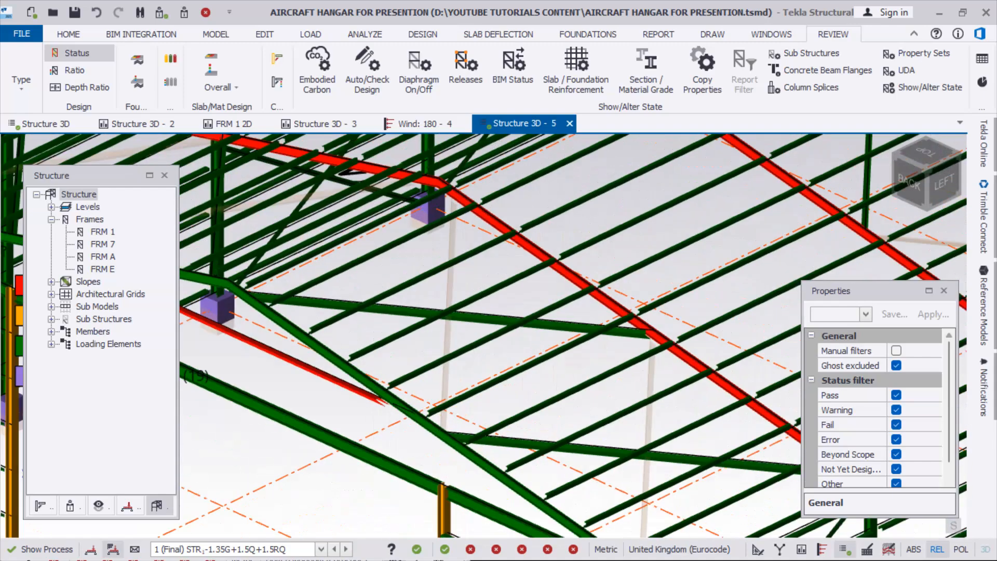
Run Check Member on rafter SB 1/A/6-2/C/6 to show its design results summary
{"action": "scroll", "coordinate": [386, 392], "scroll_direction": "up", "scroll_amount": 5}
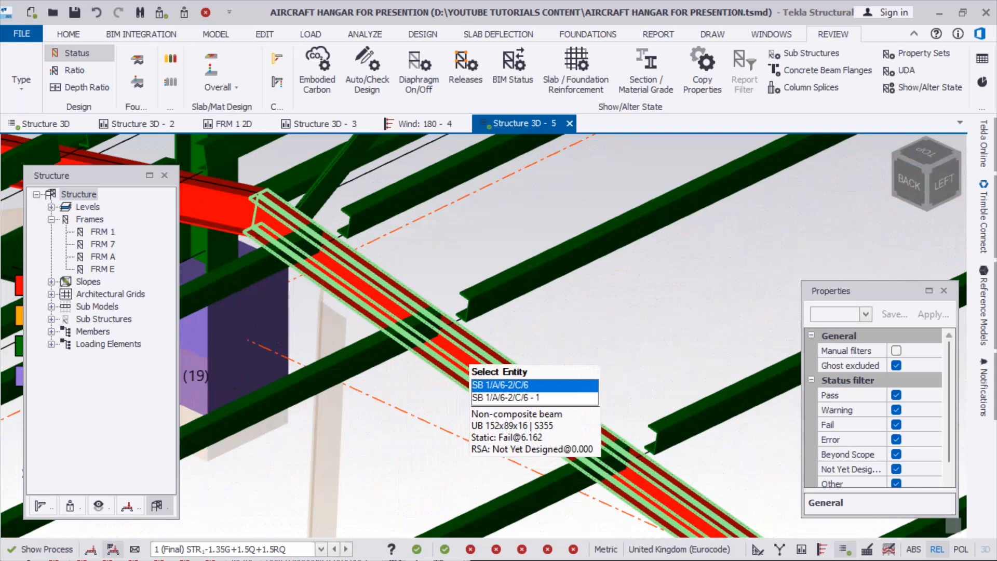
{"action": "left_click", "coordinate": [468, 357]}
{"action": "right_click", "coordinate": [467, 357]}
{"action": "left_click", "coordinate": [514, 240]}
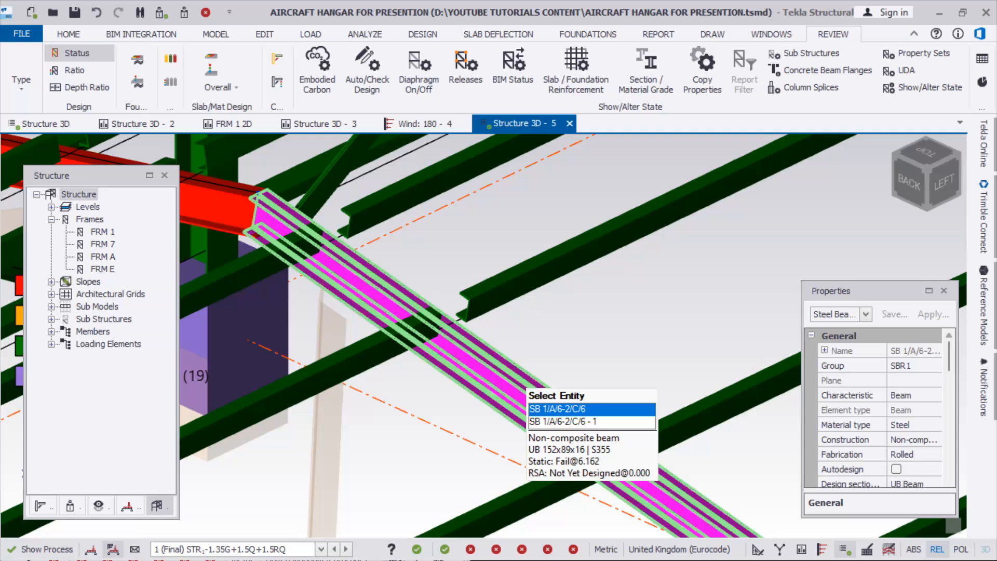
{"action": "right_click", "coordinate": [525, 381]}
{"action": "mouse_move", "coordinate": [597, 317]}
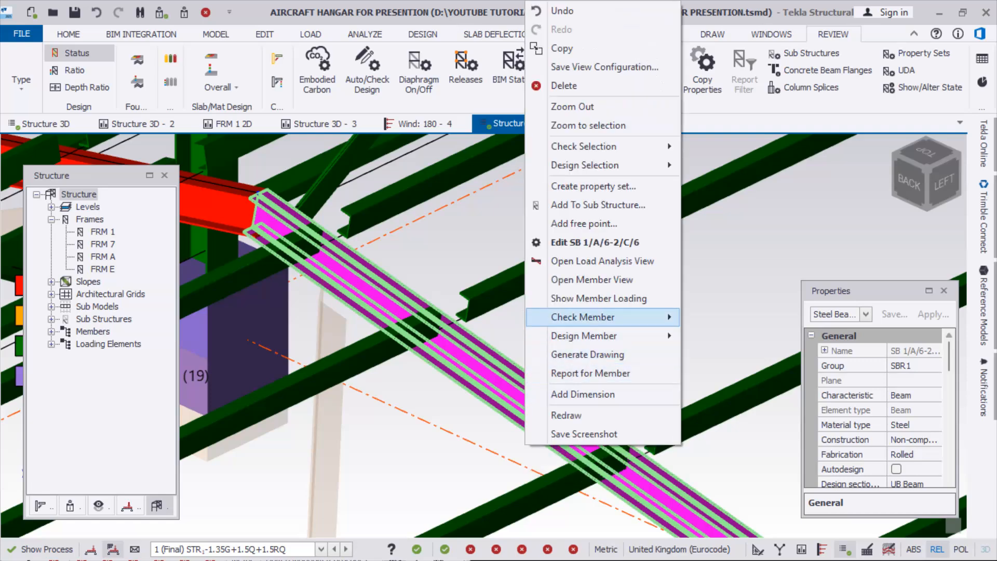
{"action": "left_click", "coordinate": [711, 318]}
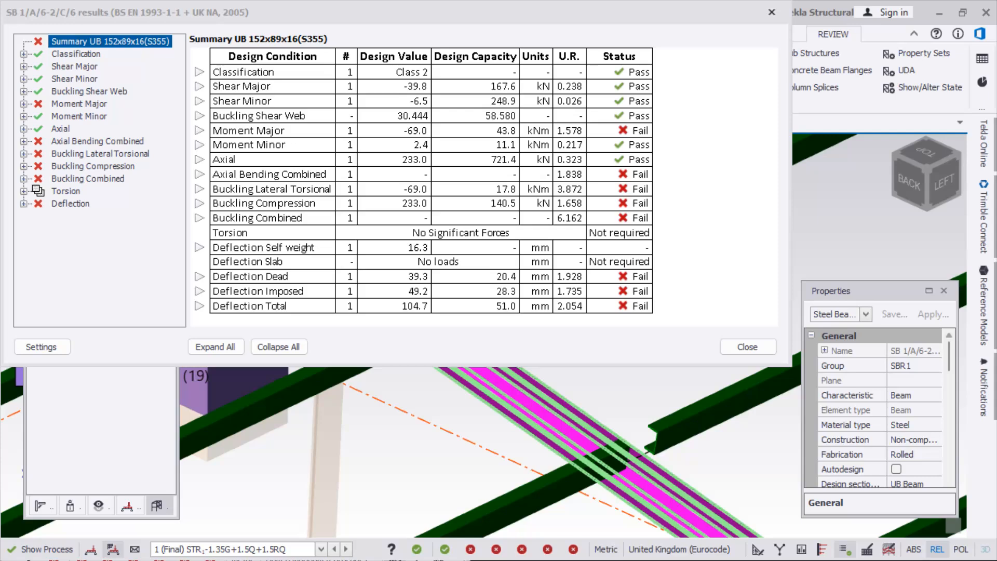
Expand the Deflection and Buckling Combined results of the rafter check, and close the results
{"action": "left_click", "coordinate": [24, 203]}
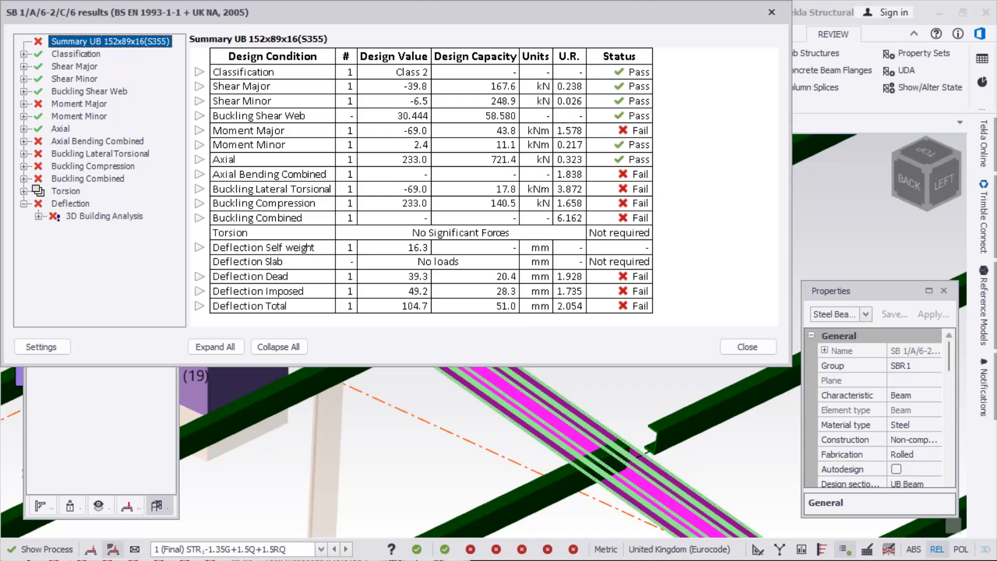
{"action": "left_click", "coordinate": [24, 179]}
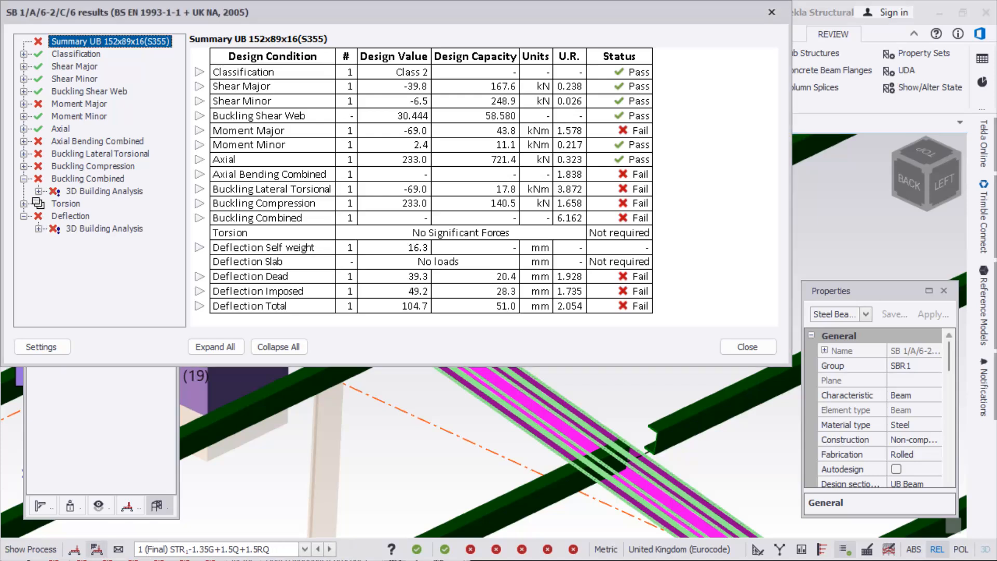
{"action": "left_click", "coordinate": [747, 346]}
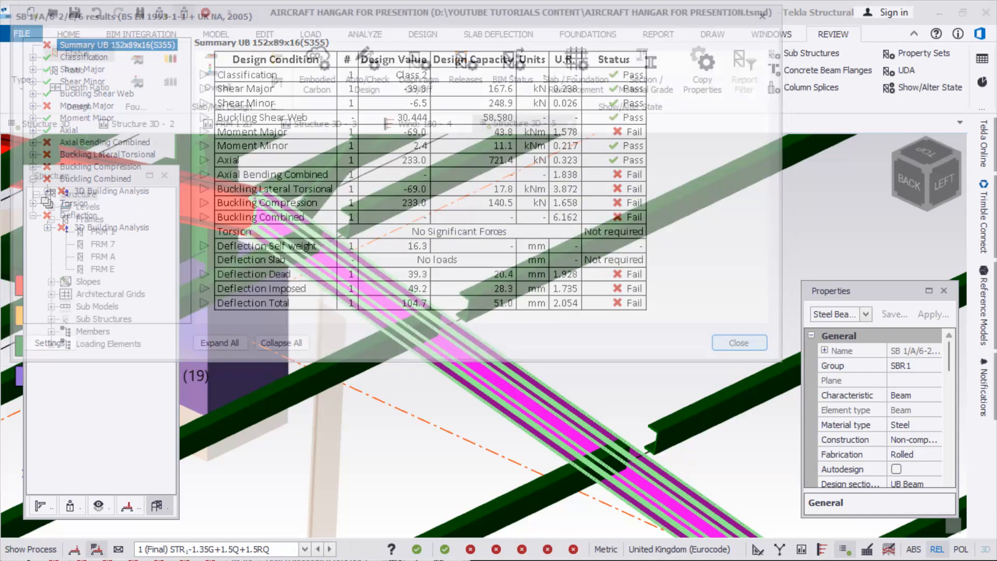
Examine rafter SB 1/A/6-2/C/6 and the adjoining roof members in the 3D status view
{"action": "scroll", "coordinate": [497, 384], "scroll_direction": "down", "scroll_amount": 10}
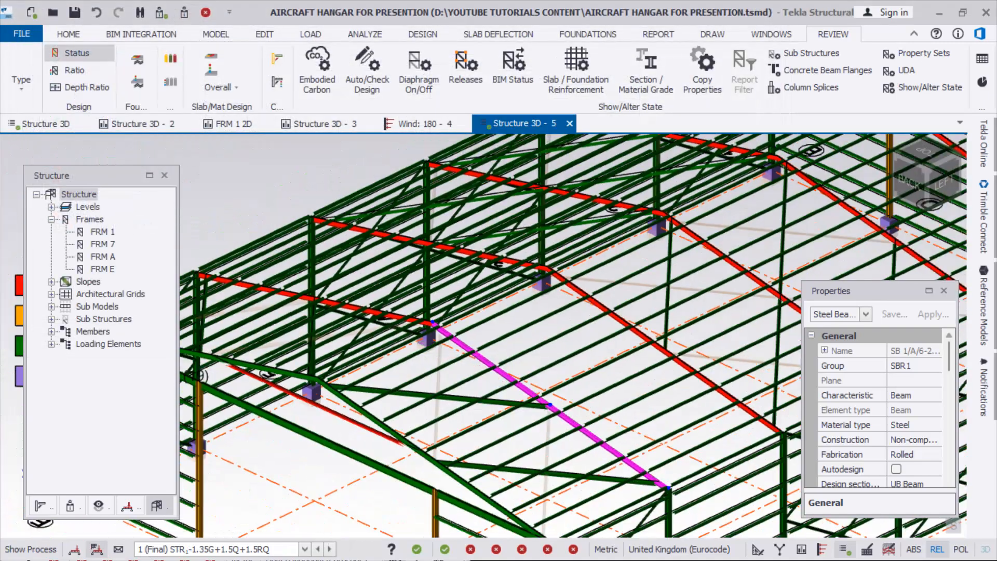
{"action": "scroll", "coordinate": [497, 384], "scroll_direction": "up", "scroll_amount": 6}
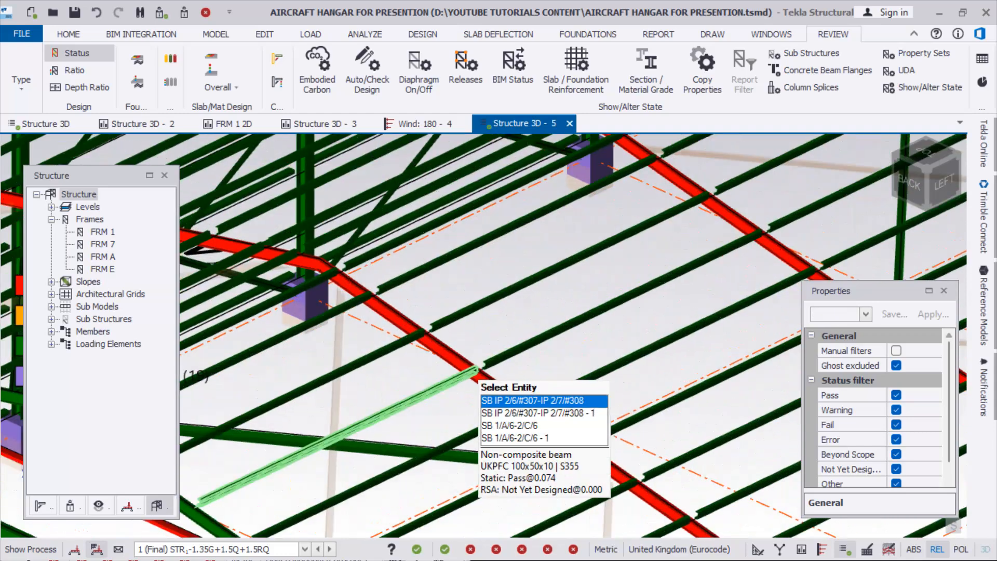
{"action": "scroll", "coordinate": [425, 371], "scroll_direction": "up", "scroll_amount": 2}
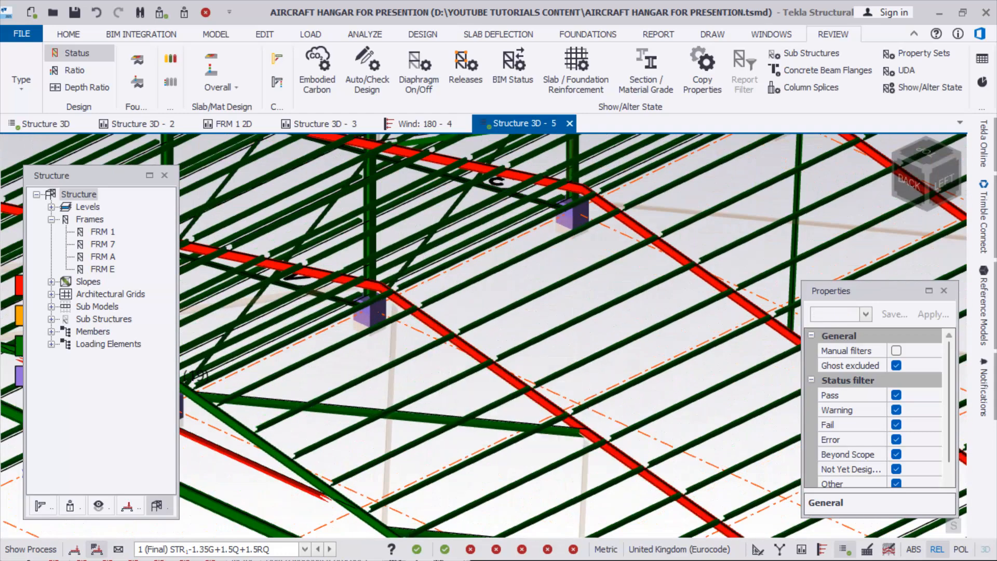
{"action": "scroll", "coordinate": [463, 332], "scroll_direction": "down", "scroll_amount": 2}
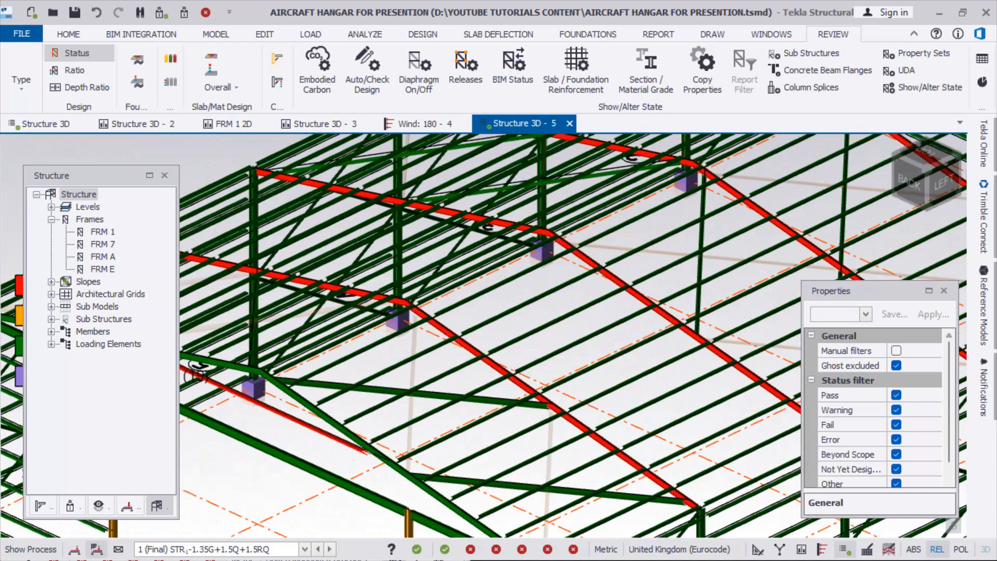
{"action": "scroll", "coordinate": [442, 331], "scroll_direction": "up", "scroll_amount": 4}
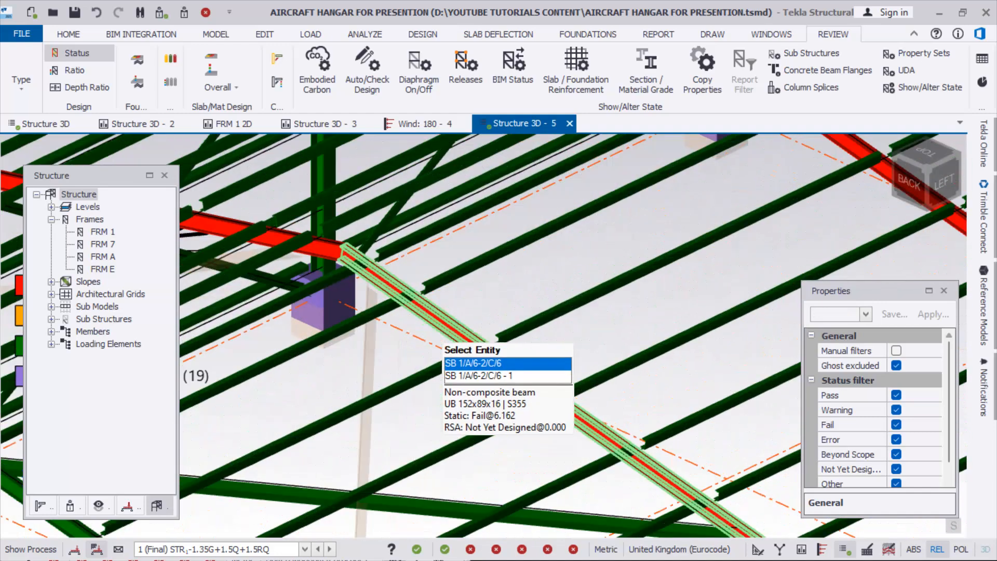
{"action": "scroll", "coordinate": [442, 340], "scroll_direction": "down", "scroll_amount": 2}
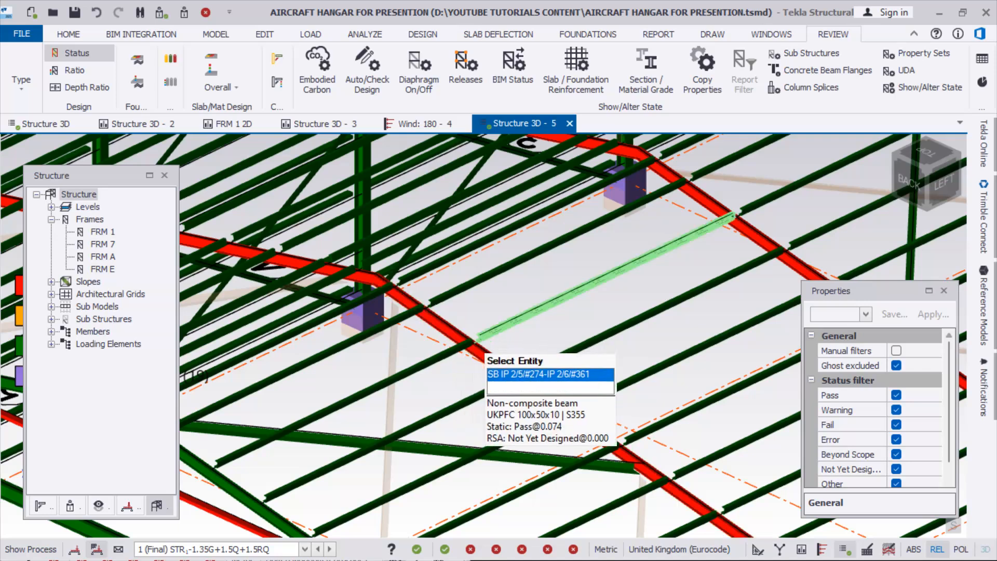
{"action": "scroll", "coordinate": [467, 361], "scroll_direction": "up", "scroll_amount": 2}
{"action": "scroll", "coordinate": [471, 361], "scroll_direction": "up", "scroll_amount": 3}
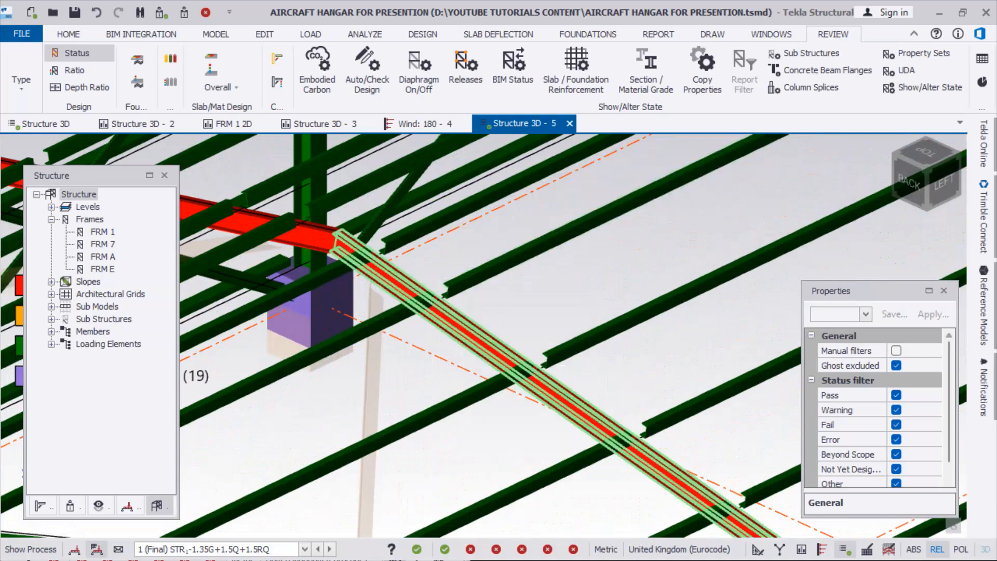
{"action": "scroll", "coordinate": [467, 359], "scroll_direction": "down", "scroll_amount": 2}
{"action": "scroll", "coordinate": [478, 353], "scroll_direction": "down", "scroll_amount": 2}
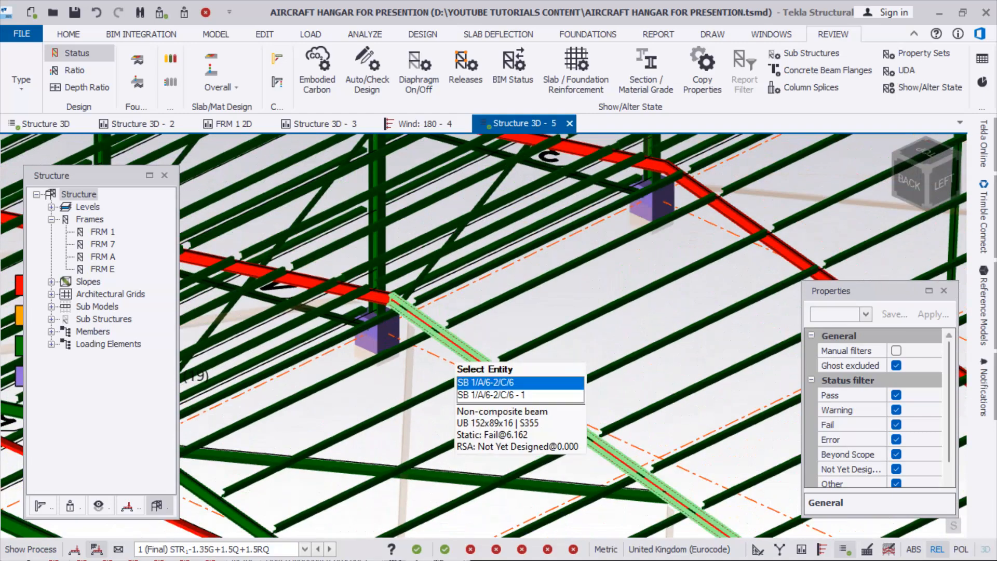
Run the static Design Member on rafter SB 1/E/6-2/C/6 and close its results
{"action": "scroll", "coordinate": [477, 351], "scroll_direction": "up", "scroll_amount": 3}
{"action": "scroll", "coordinate": [478, 354], "scroll_direction": "down", "scroll_amount": 2}
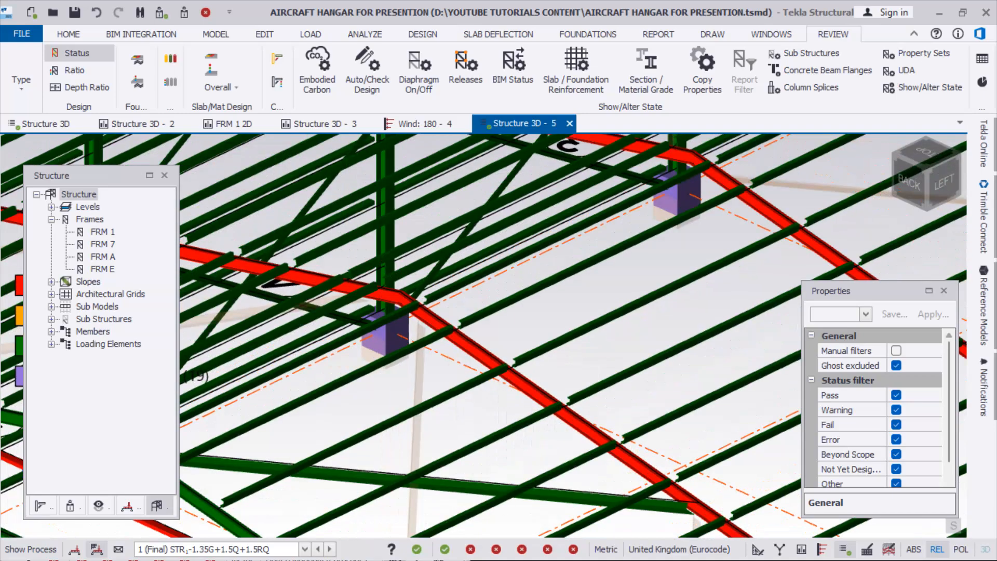
{"action": "scroll", "coordinate": [468, 356], "scroll_direction": "down", "scroll_amount": 4}
{"action": "scroll", "coordinate": [457, 358], "scroll_direction": "up", "scroll_amount": 6}
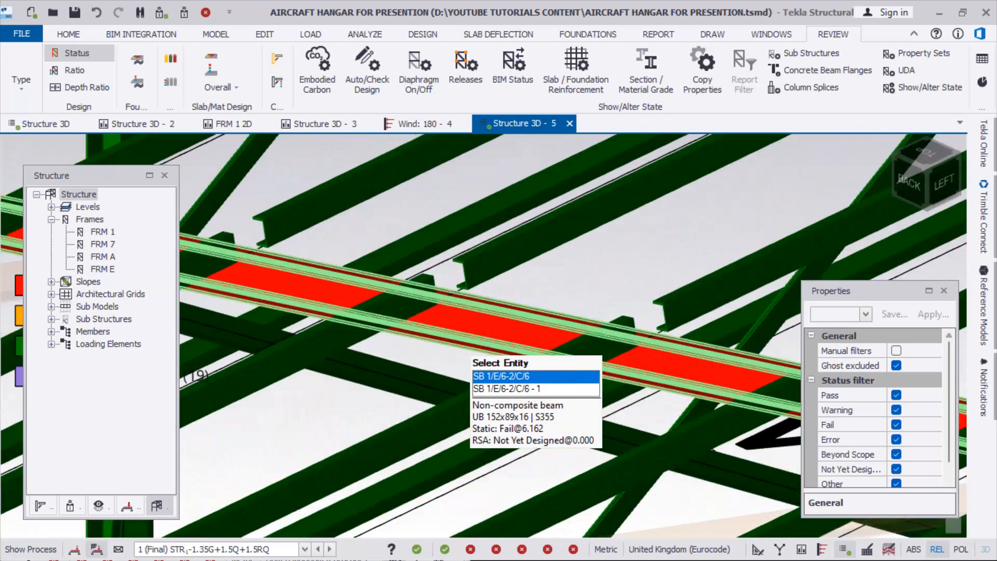
{"action": "scroll", "coordinate": [467, 353], "scroll_direction": "down", "scroll_amount": 3}
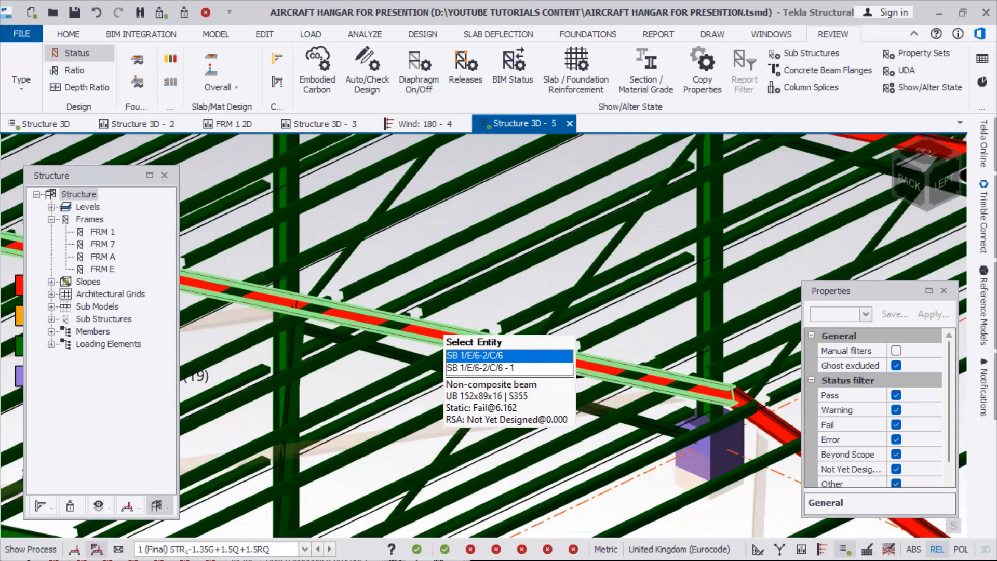
{"action": "left_click", "coordinate": [446, 336]}
{"action": "right_click", "coordinate": [445, 336]}
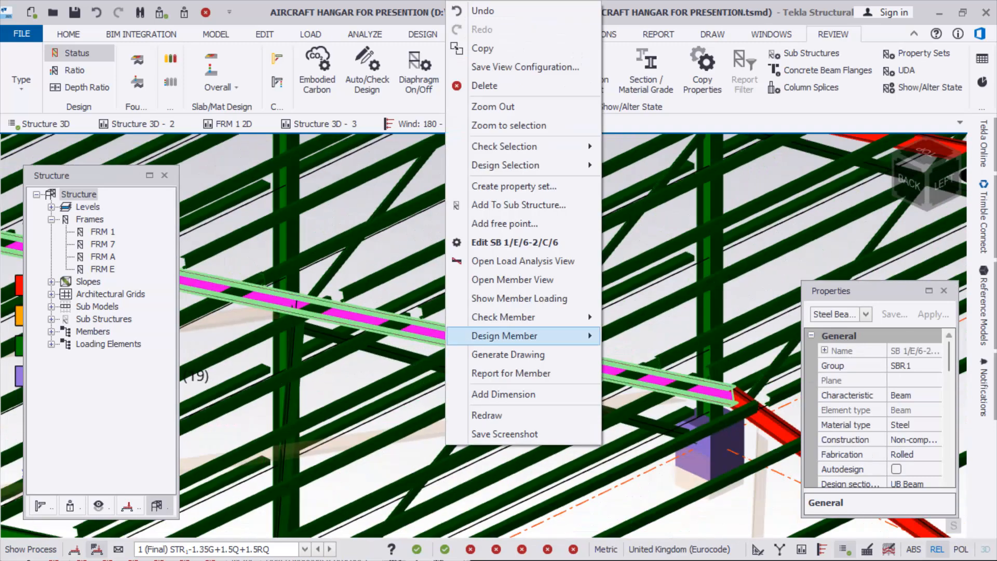
{"action": "mouse_move", "coordinate": [448, 336]}
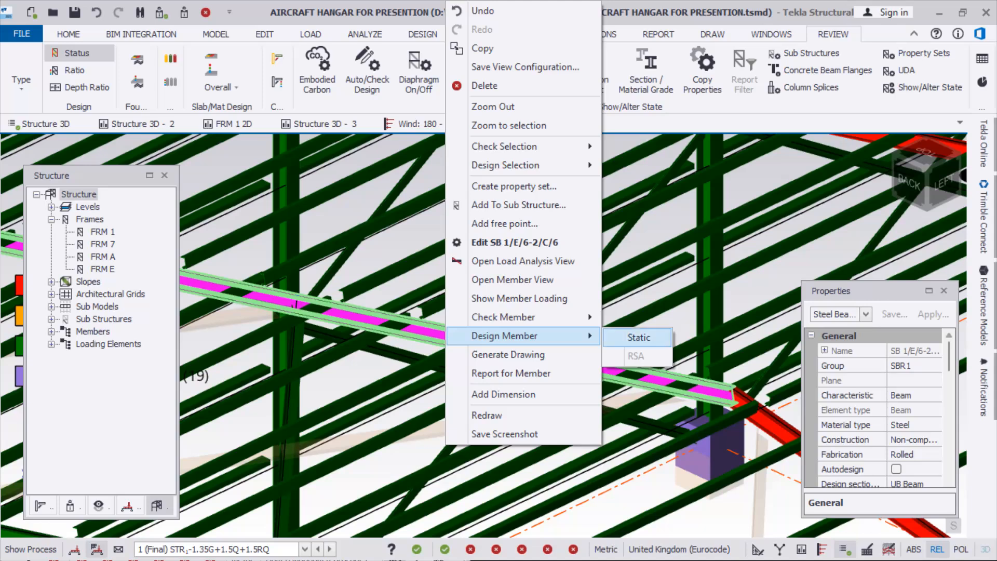
{"action": "left_click", "coordinate": [638, 338]}
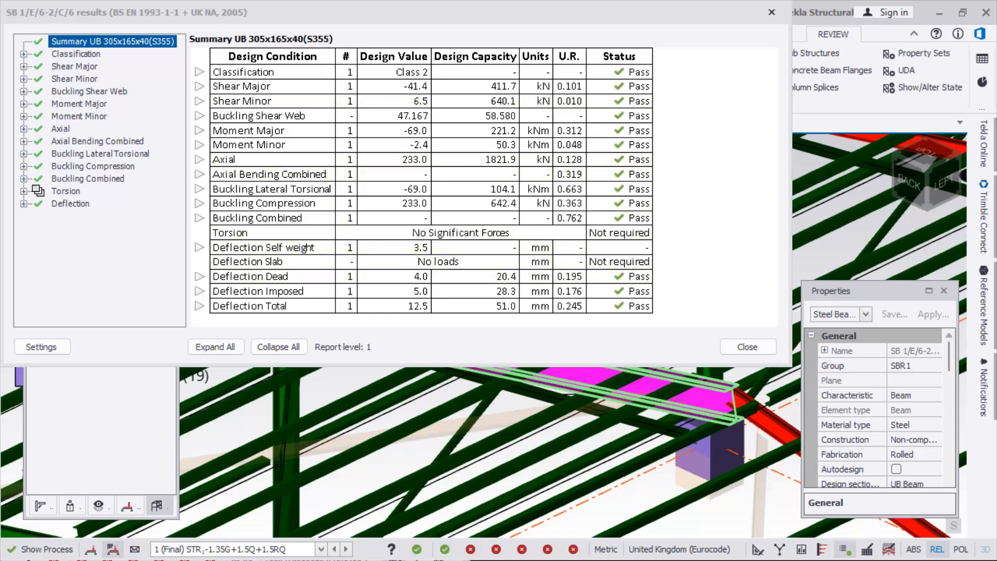
{"action": "left_click", "coordinate": [747, 346]}
{"action": "scroll", "coordinate": [410, 395], "scroll_direction": "down", "scroll_amount": 5}
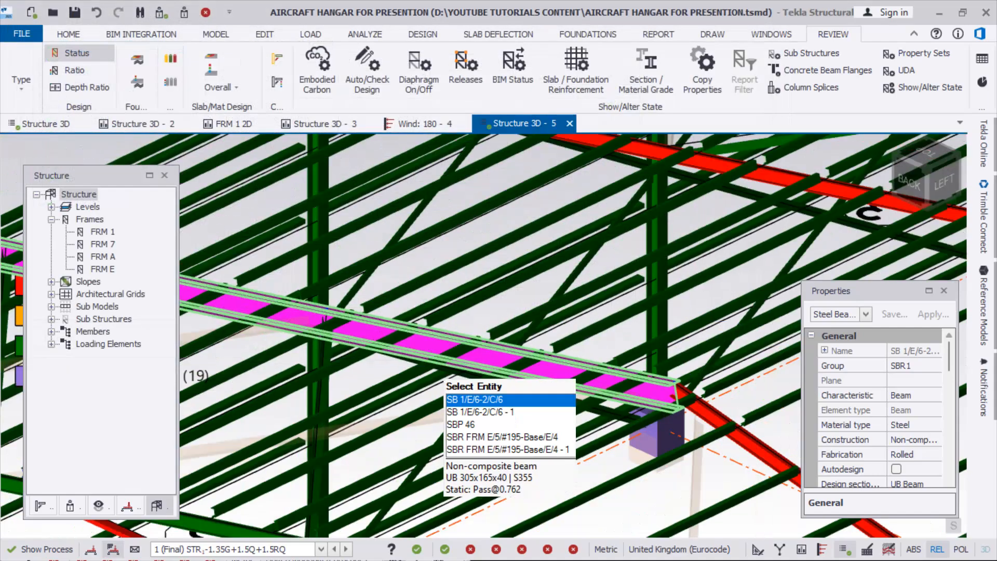
{"action": "scroll", "coordinate": [469, 358], "scroll_direction": "up", "scroll_amount": 3}
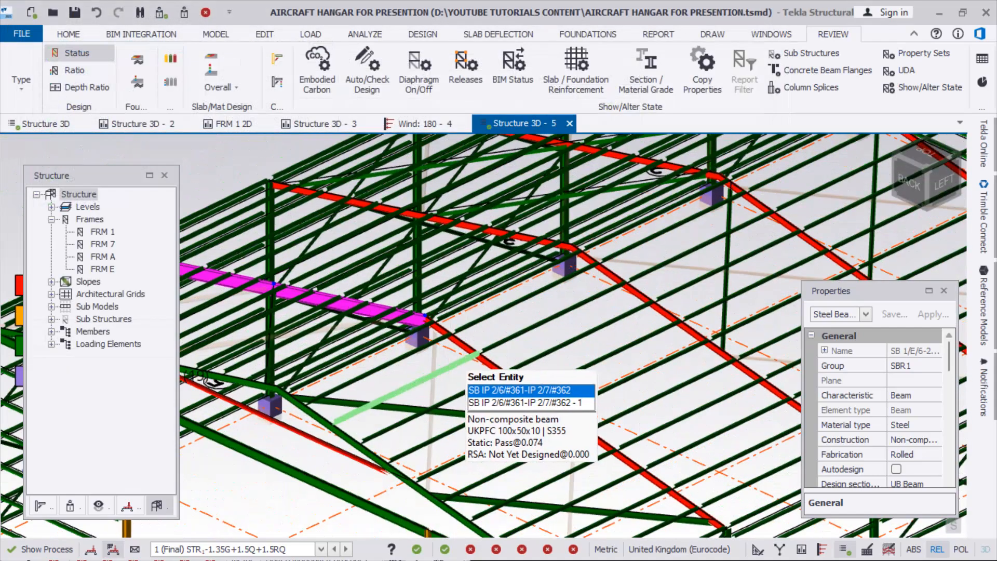
Change all remaining red UB 152x89x16 rafters on gridlines 2 to 6 together to section UB 305x165x40, and clear the selection
{"action": "left_click", "coordinate": [480, 354]}
{"action": "scroll", "coordinate": [462, 334], "scroll_direction": "down", "scroll_amount": 5}
{"action": "scroll", "coordinate": [462, 333], "scroll_direction": "up", "scroll_amount": 9}
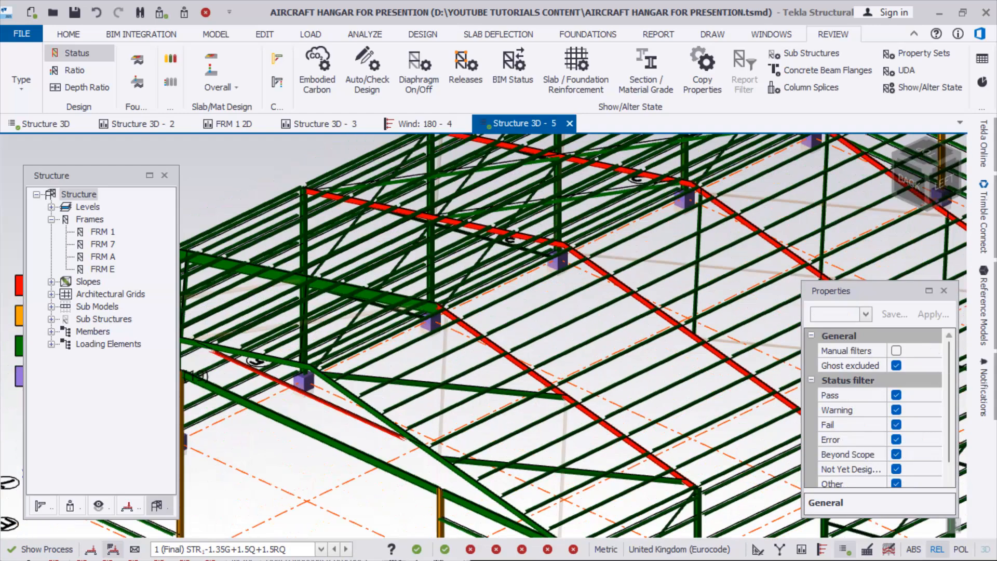
{"action": "scroll", "coordinate": [466, 373], "scroll_direction": "down", "scroll_amount": 3}
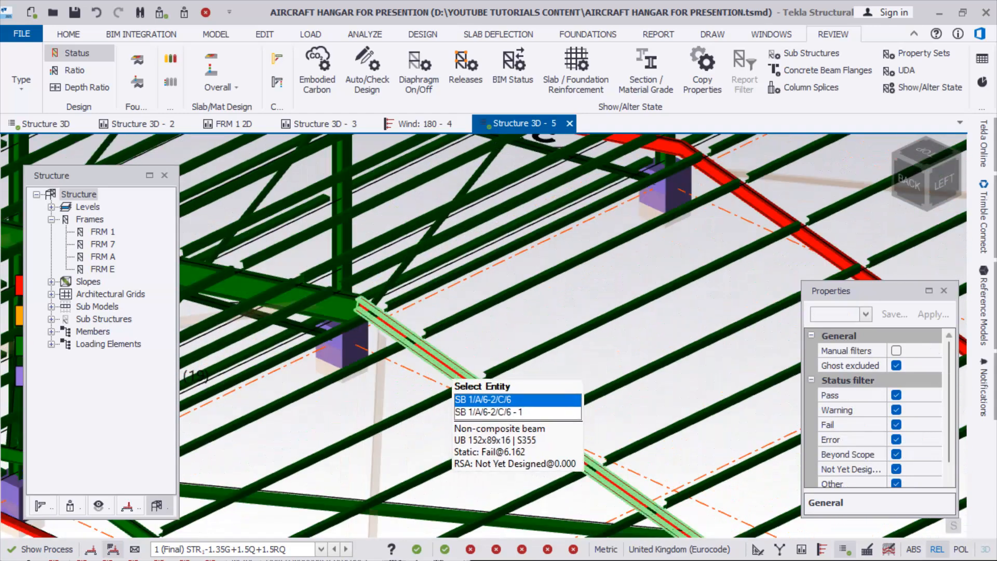
{"action": "left_click", "coordinate": [465, 373]}
{"action": "scroll", "coordinate": [465, 373], "scroll_direction": "down", "scroll_amount": 4}
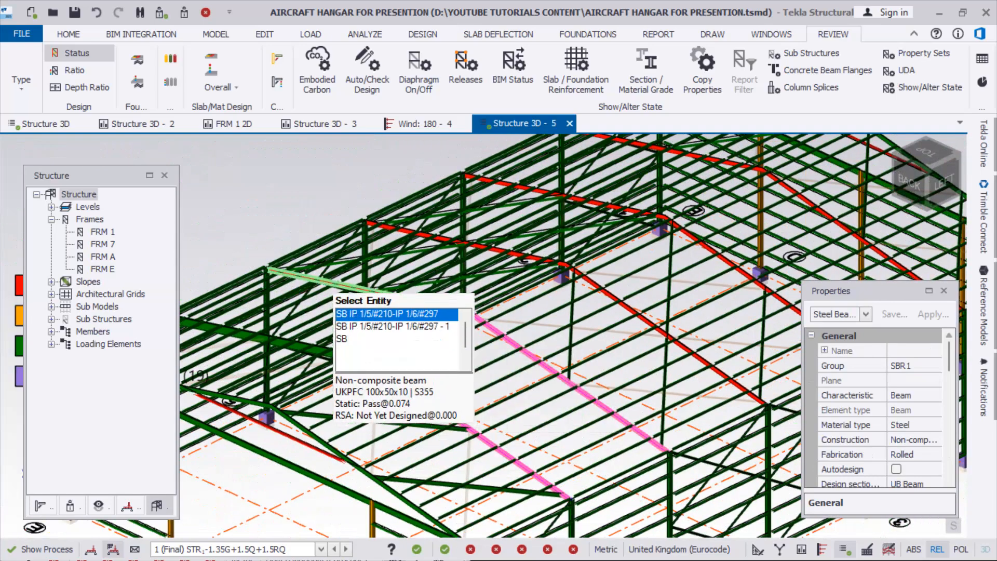
{"action": "scroll", "coordinate": [358, 302], "scroll_direction": "up", "scroll_amount": 4}
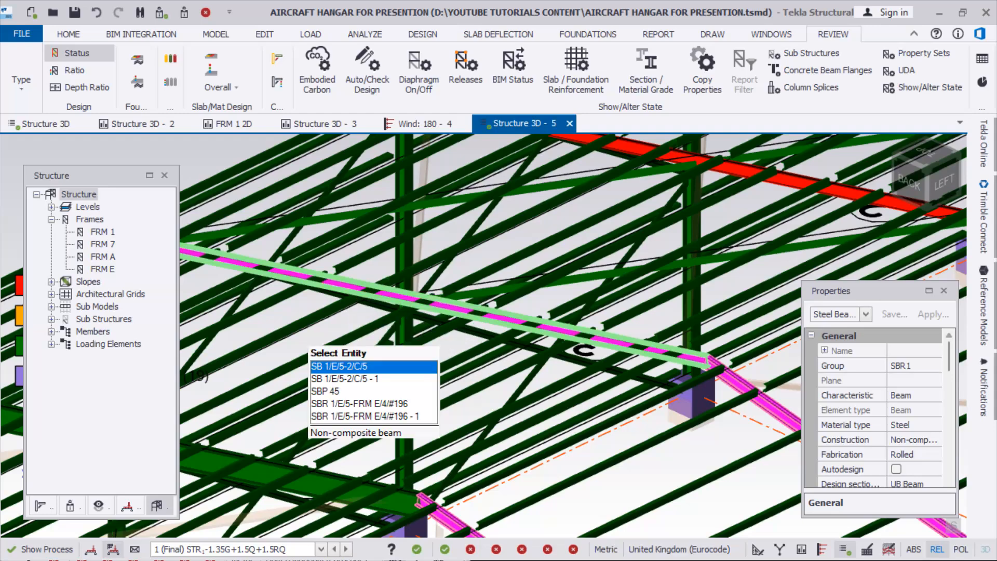
{"action": "scroll", "coordinate": [307, 408], "scroll_direction": "down", "scroll_amount": 4}
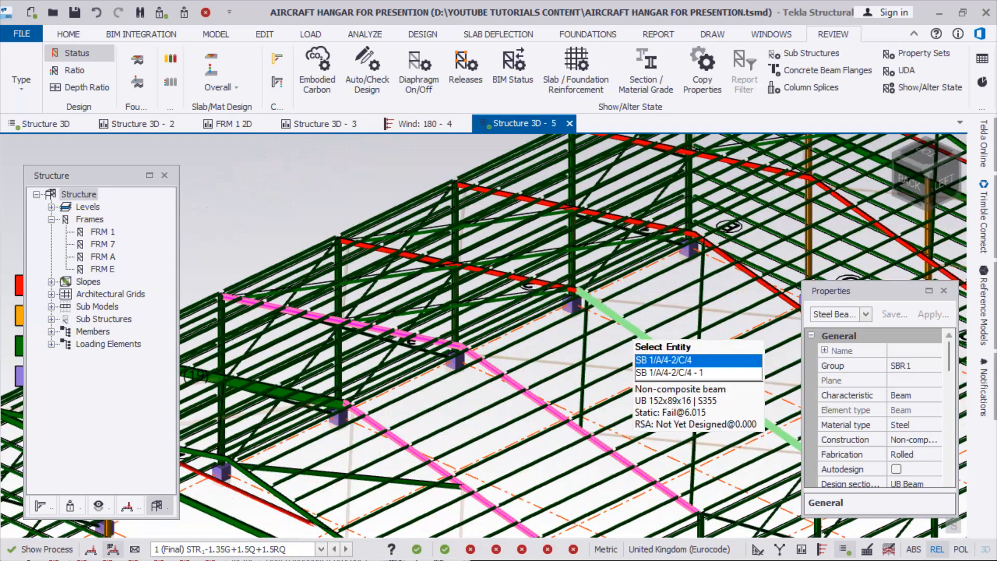
{"action": "scroll", "coordinate": [480, 288], "scroll_direction": "up", "scroll_amount": 5}
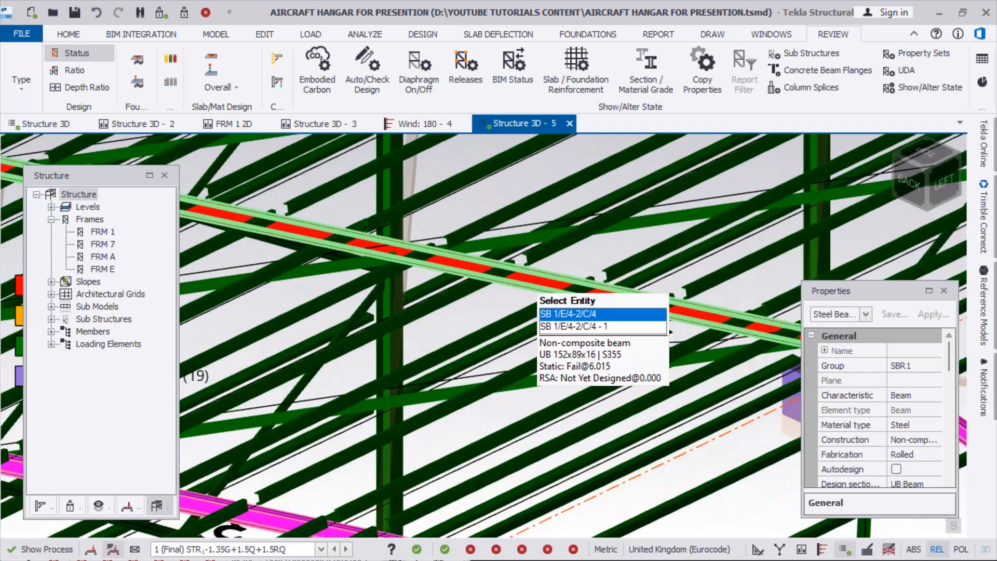
{"action": "scroll", "coordinate": [535, 296], "scroll_direction": "down", "scroll_amount": 5}
{"action": "scroll", "coordinate": [400, 415], "scroll_direction": "up", "scroll_amount": 3}
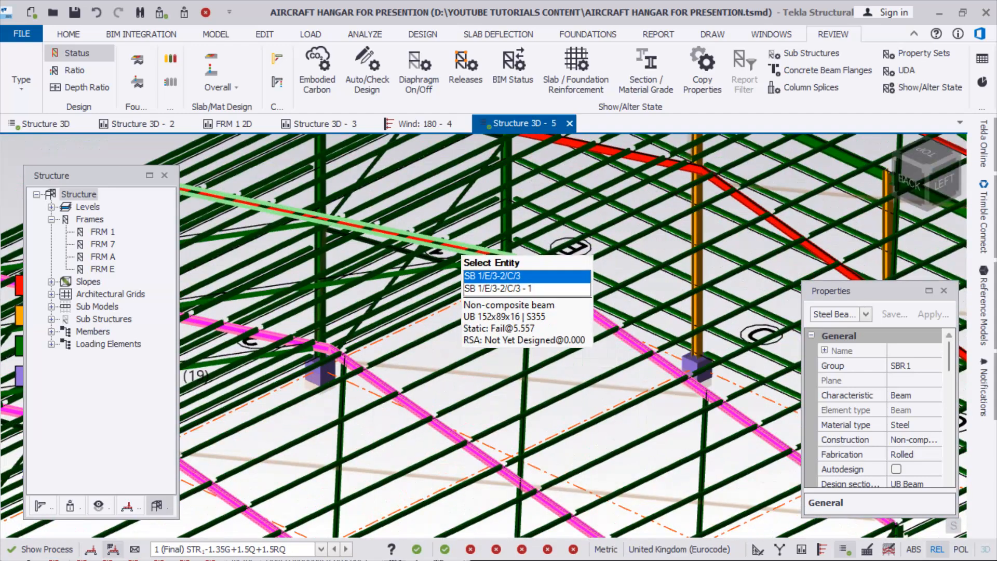
{"action": "scroll", "coordinate": [422, 311], "scroll_direction": "down", "scroll_amount": 2}
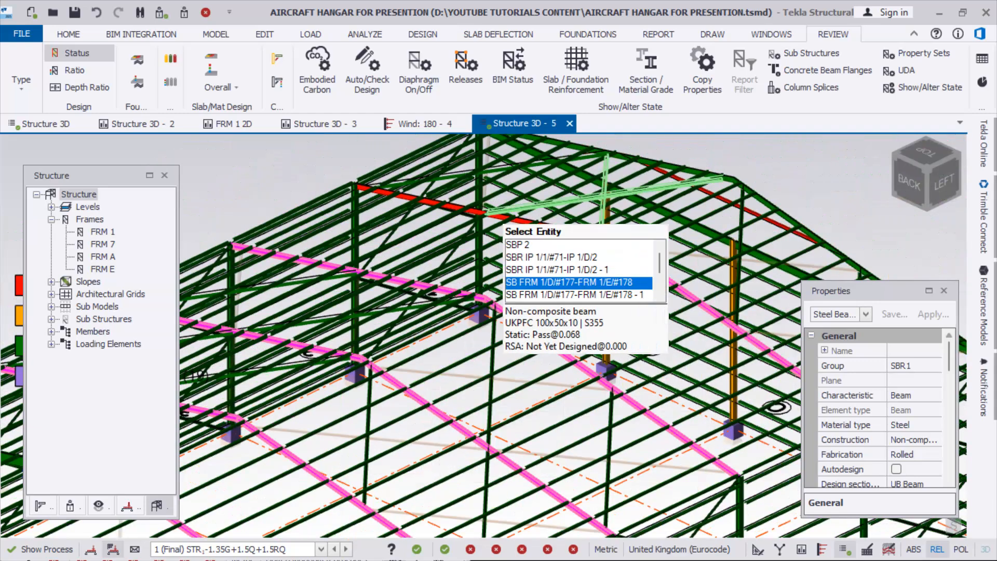
{"action": "scroll", "coordinate": [436, 218], "scroll_direction": "up", "scroll_amount": 3}
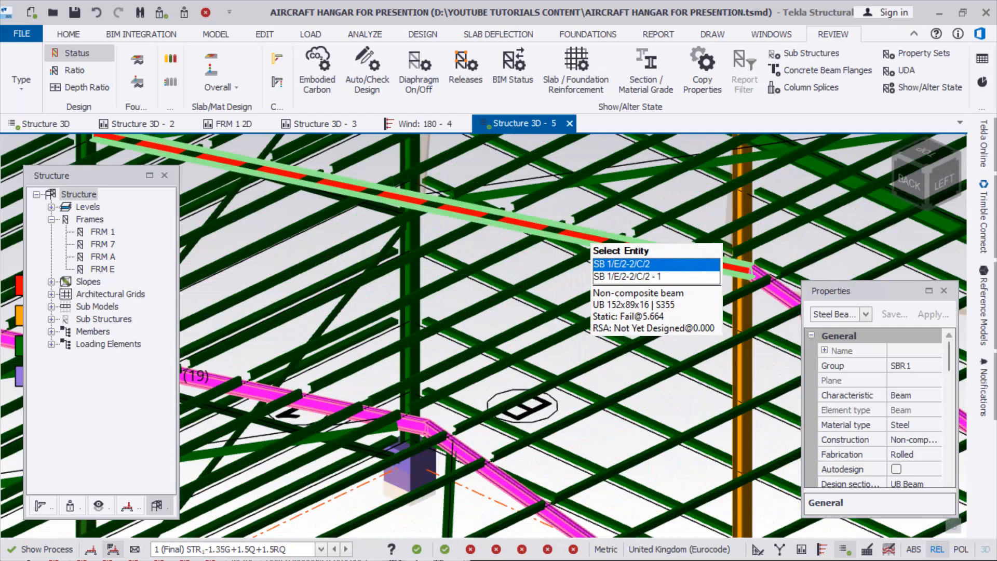
{"action": "scroll", "coordinate": [457, 299], "scroll_direction": "down", "scroll_amount": 2}
{"action": "scroll", "coordinate": [457, 299], "scroll_direction": "down", "scroll_amount": 5}
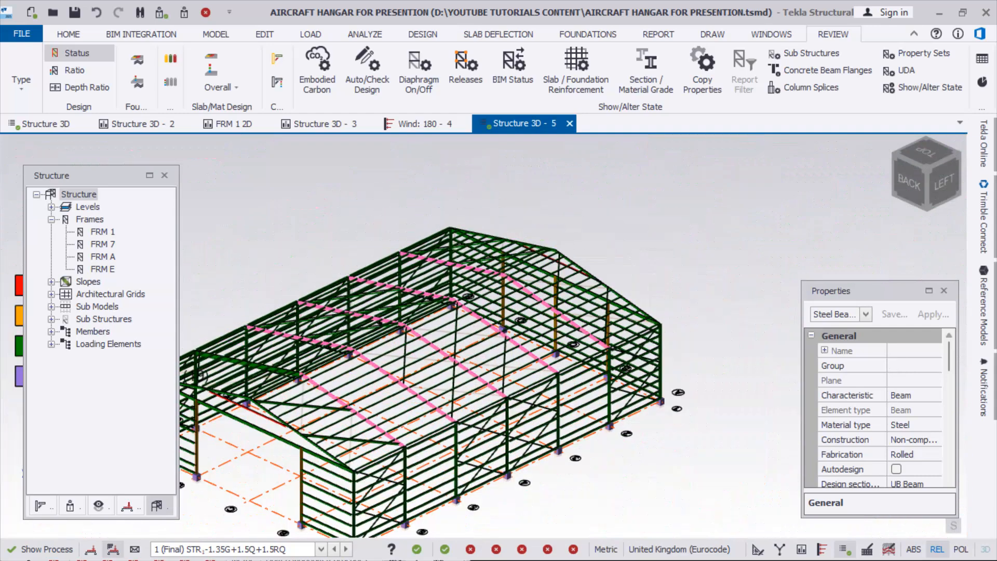
{"action": "scroll", "coordinate": [879, 410], "scroll_direction": "down", "scroll_amount": 5}
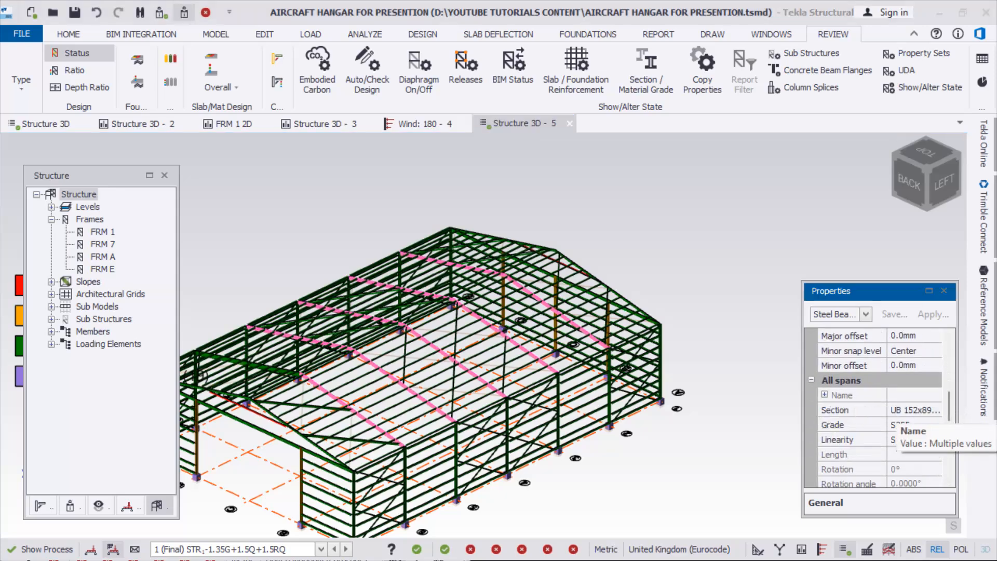
{"action": "left_click", "coordinate": [914, 410]}
{"action": "left_click", "coordinate": [935, 409]}
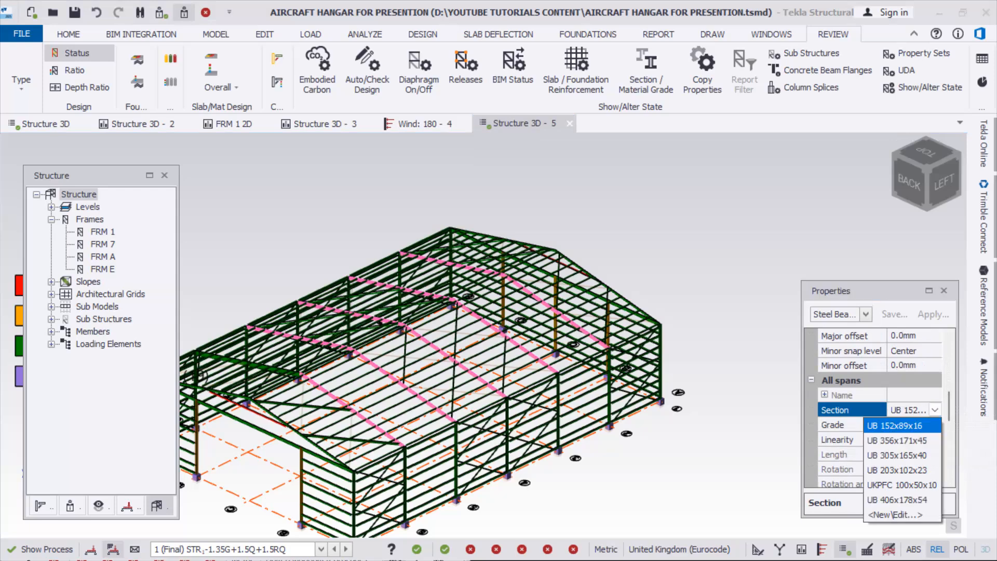
{"action": "left_click", "coordinate": [901, 455]}
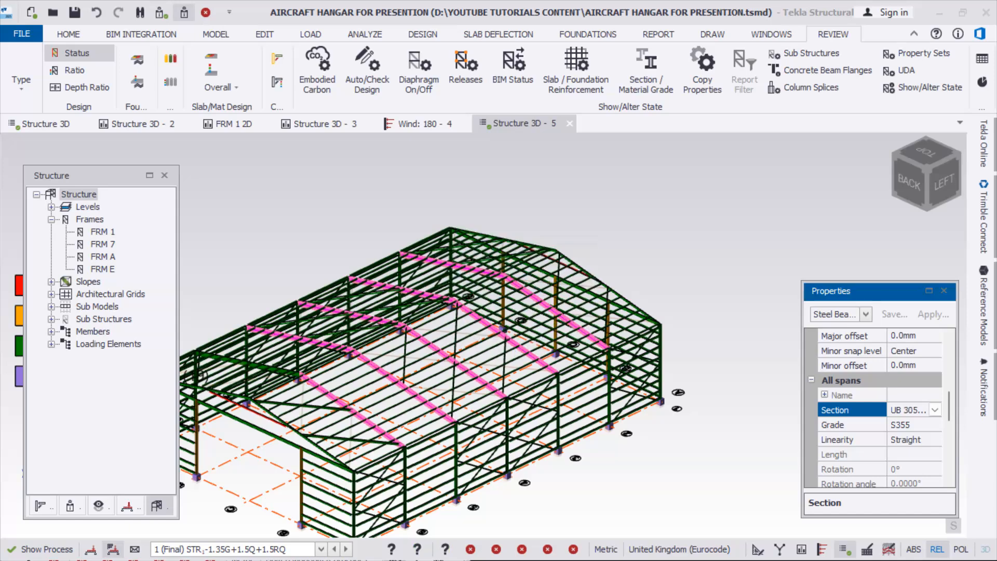
{"action": "scroll", "coordinate": [270, 276], "scroll_direction": "up", "scroll_amount": 3}
{"action": "scroll", "coordinate": [371, 232], "scroll_direction": "down", "scroll_amount": 4}
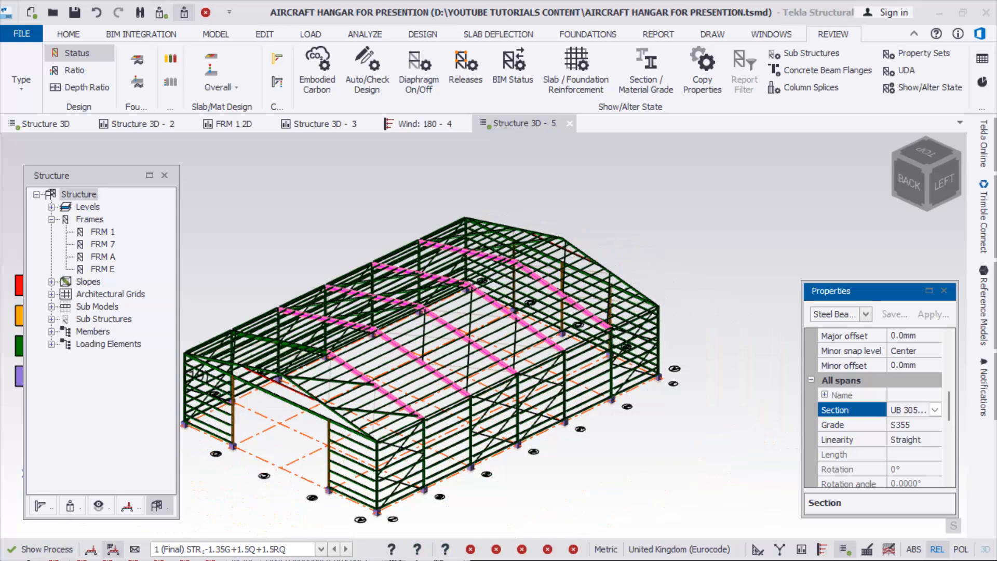
{"action": "left_click", "coordinate": [613, 456]}
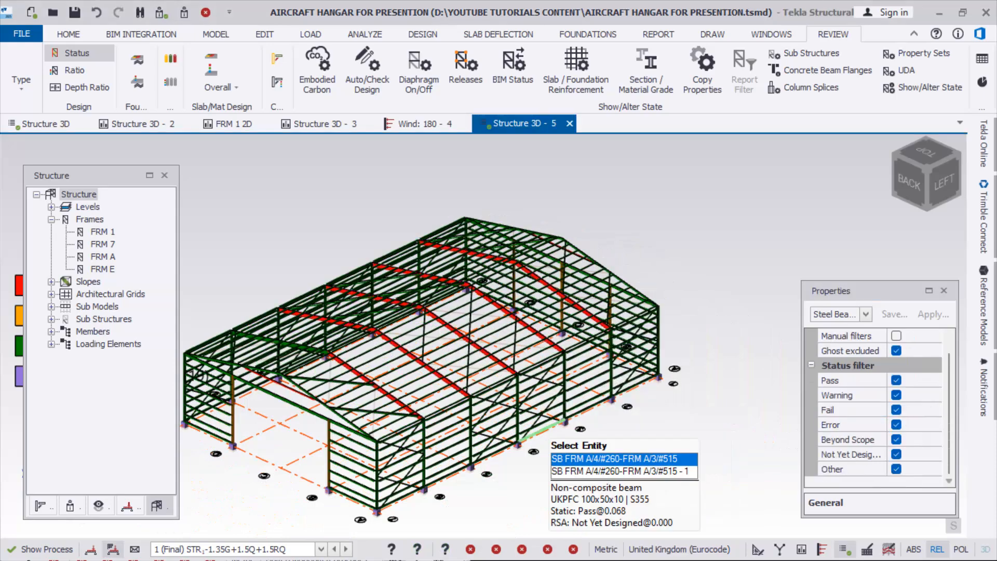
Run the gravity analysis and design of the steel members with the updated rafter sections
{"action": "scroll", "coordinate": [343, 425], "scroll_direction": "up", "scroll_amount": 5}
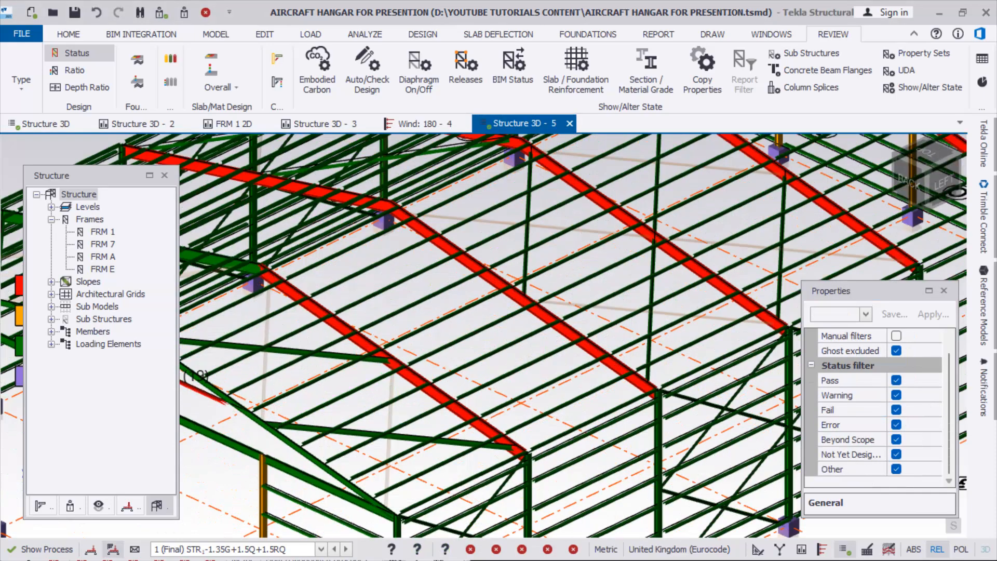
{"action": "scroll", "coordinate": [374, 259], "scroll_direction": "up", "scroll_amount": 4}
{"action": "scroll", "coordinate": [623, 241], "scroll_direction": "down", "scroll_amount": 3}
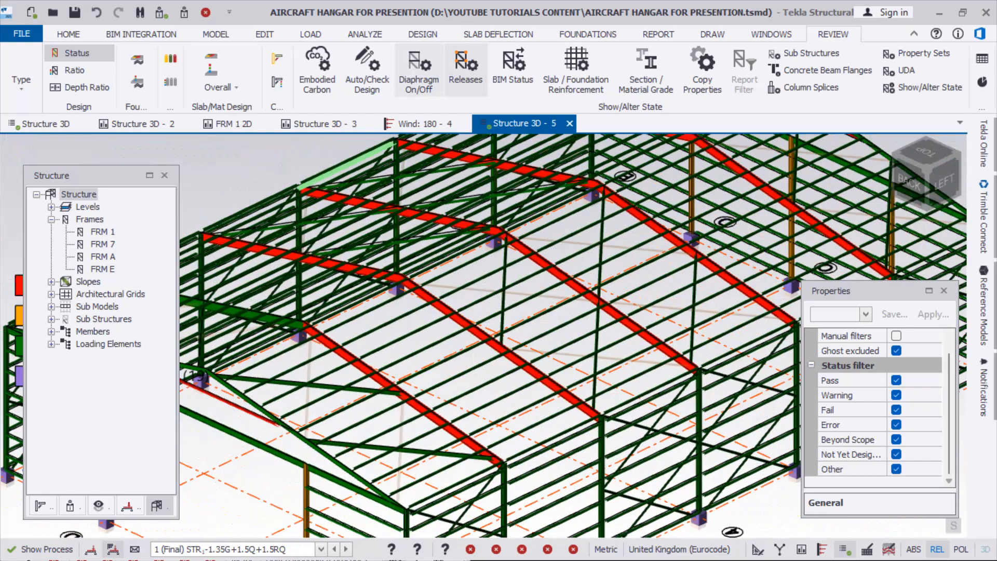
{"action": "left_click", "coordinate": [422, 34]}
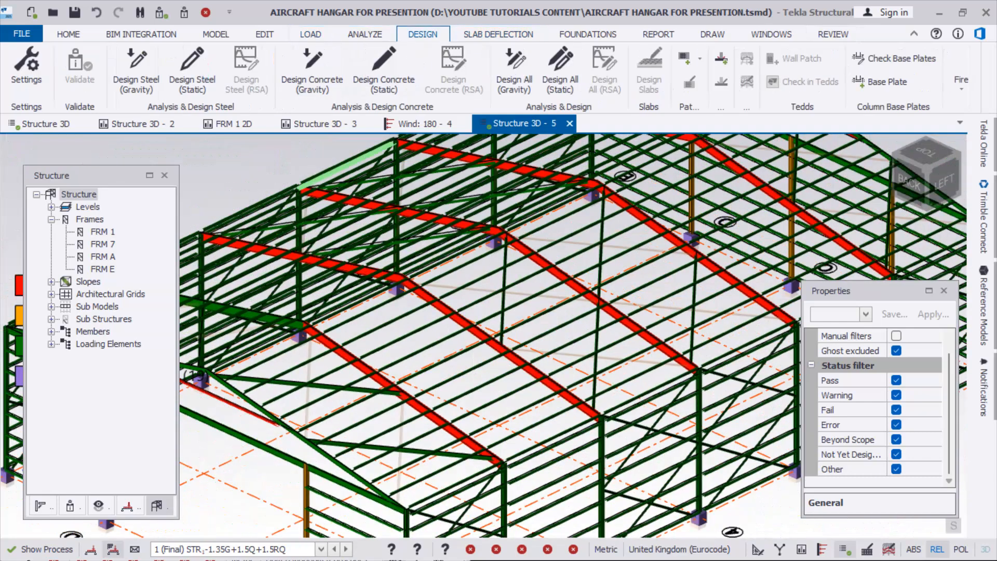
{"action": "left_click", "coordinate": [136, 70]}
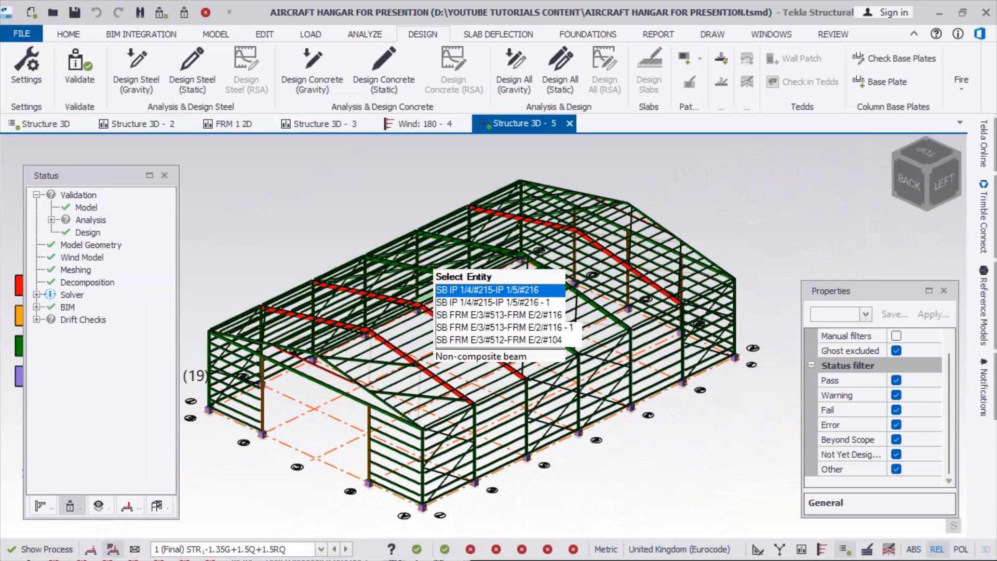
Run the static Design Member on rafter SB 1/A/6-2/C/6 and close its results
{"action": "scroll", "coordinate": [468, 296], "scroll_direction": "up", "scroll_amount": 3}
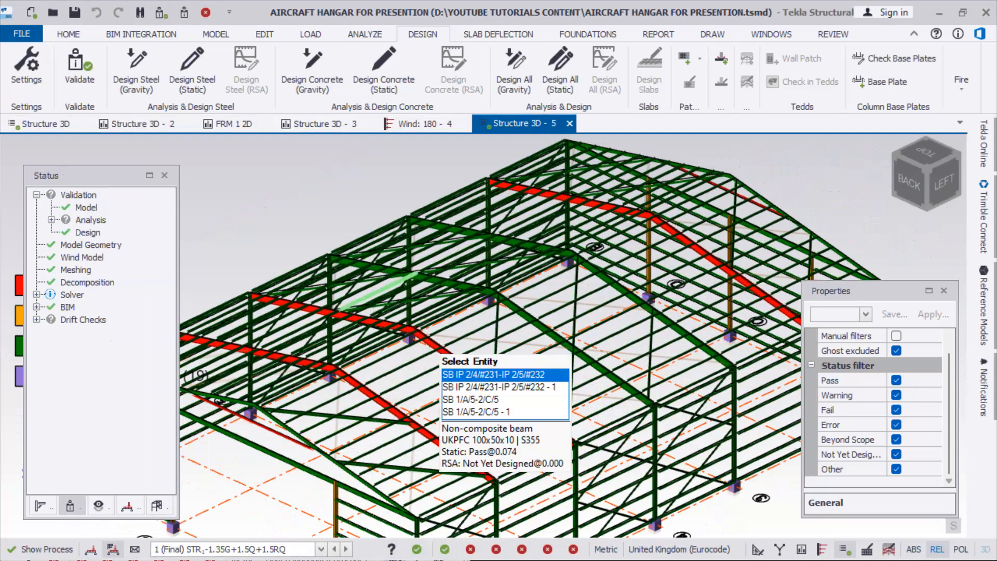
{"action": "scroll", "coordinate": [344, 378], "scroll_direction": "up", "scroll_amount": 5}
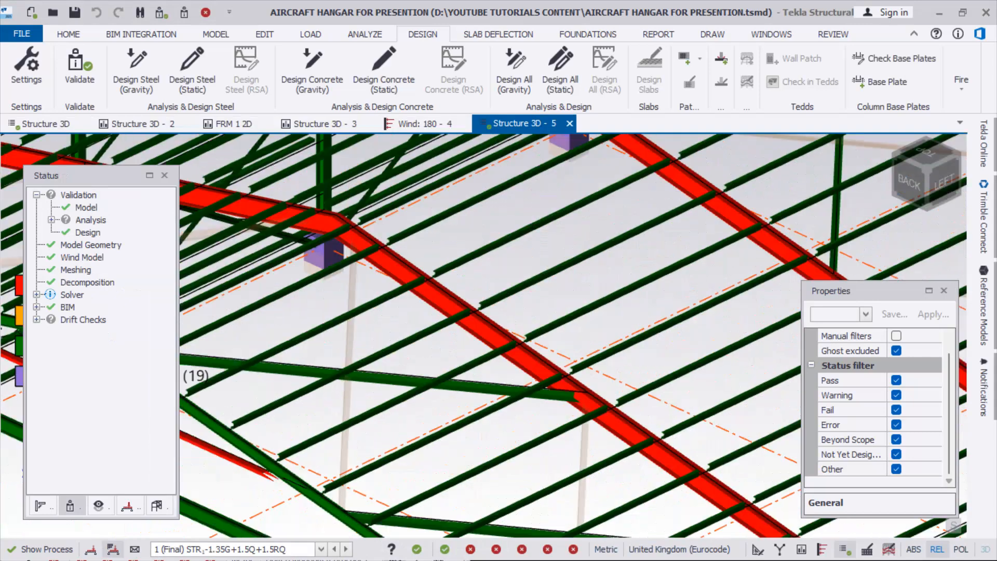
{"action": "scroll", "coordinate": [345, 378], "scroll_direction": "down", "scroll_amount": 3}
{"action": "scroll", "coordinate": [368, 373], "scroll_direction": "up", "scroll_amount": 6}
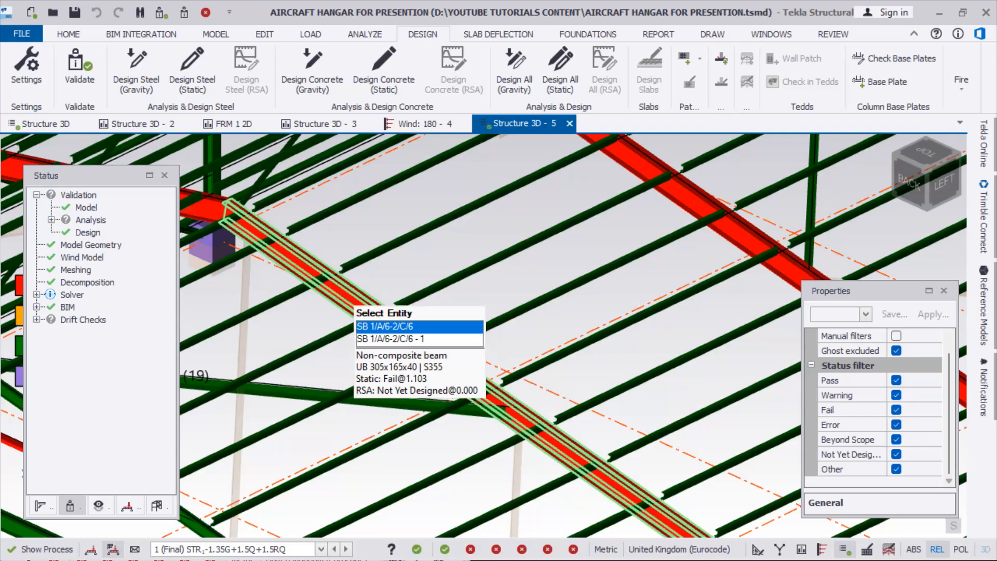
{"action": "scroll", "coordinate": [364, 359], "scroll_direction": "down", "scroll_amount": 5}
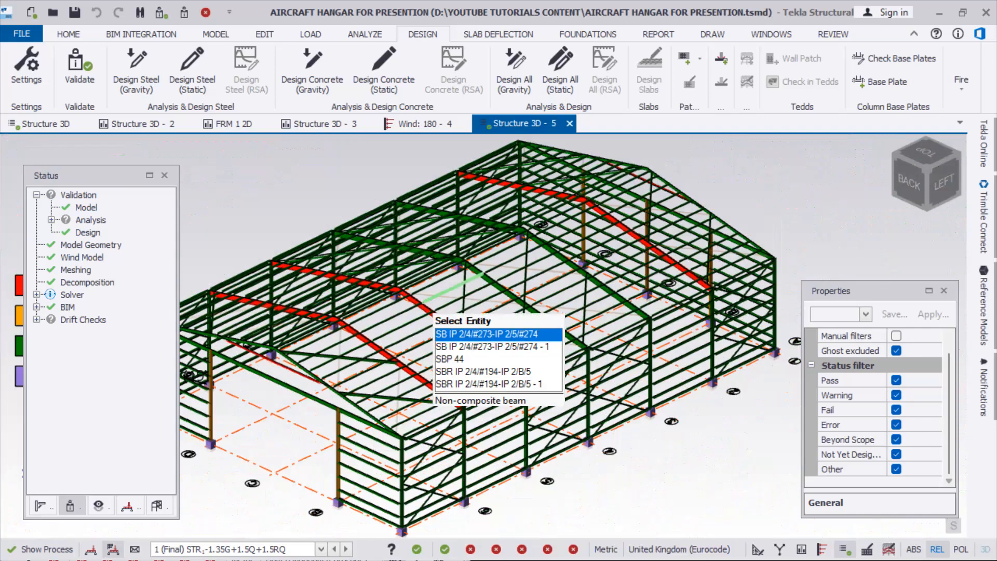
{"action": "scroll", "coordinate": [363, 357], "scroll_direction": "up", "scroll_amount": 5}
{"action": "left_click", "coordinate": [364, 357]}
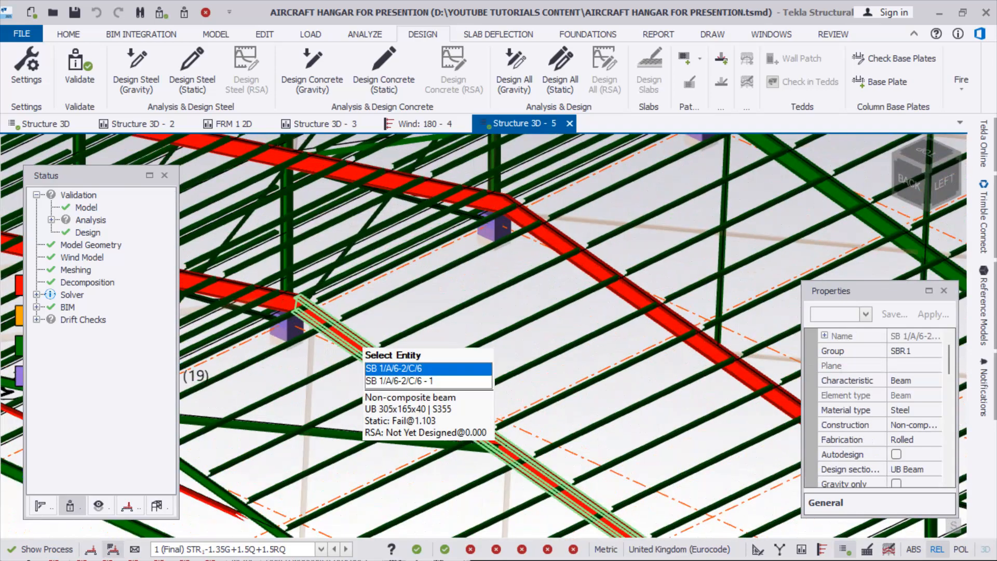
{"action": "right_click", "coordinate": [363, 357]}
{"action": "key", "text": "Escape"}
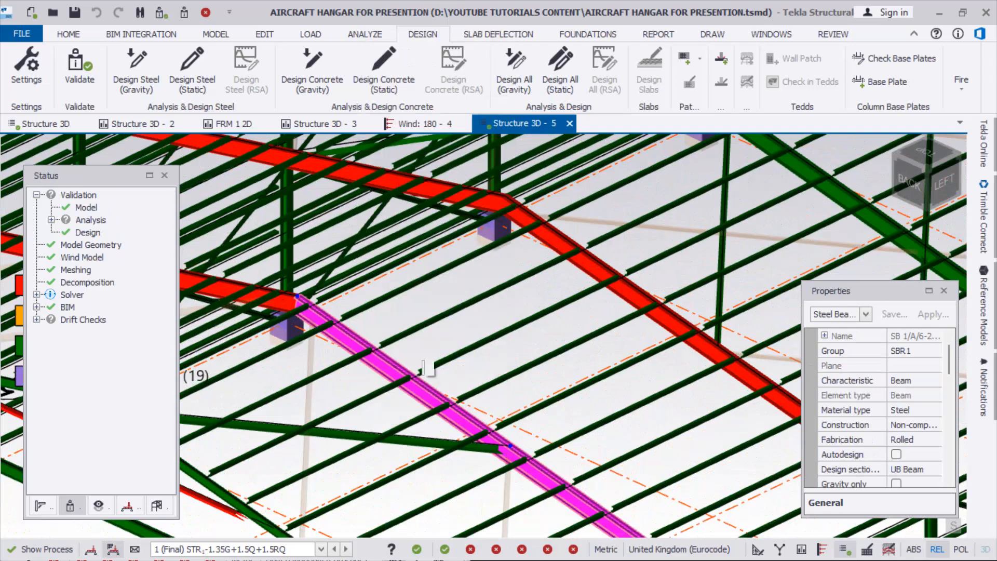
{"action": "right_click", "coordinate": [390, 367]}
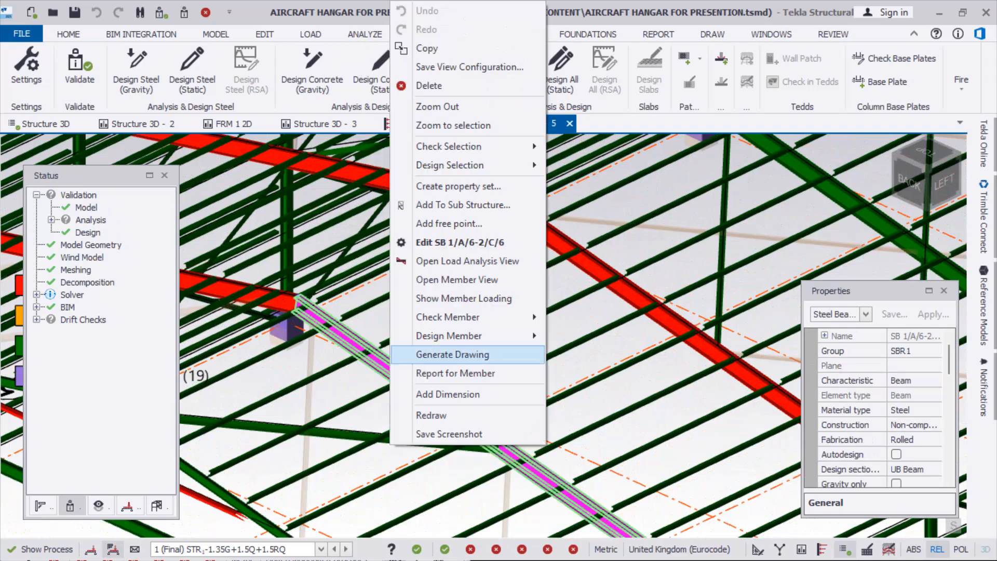
{"action": "mouse_move", "coordinate": [457, 335]}
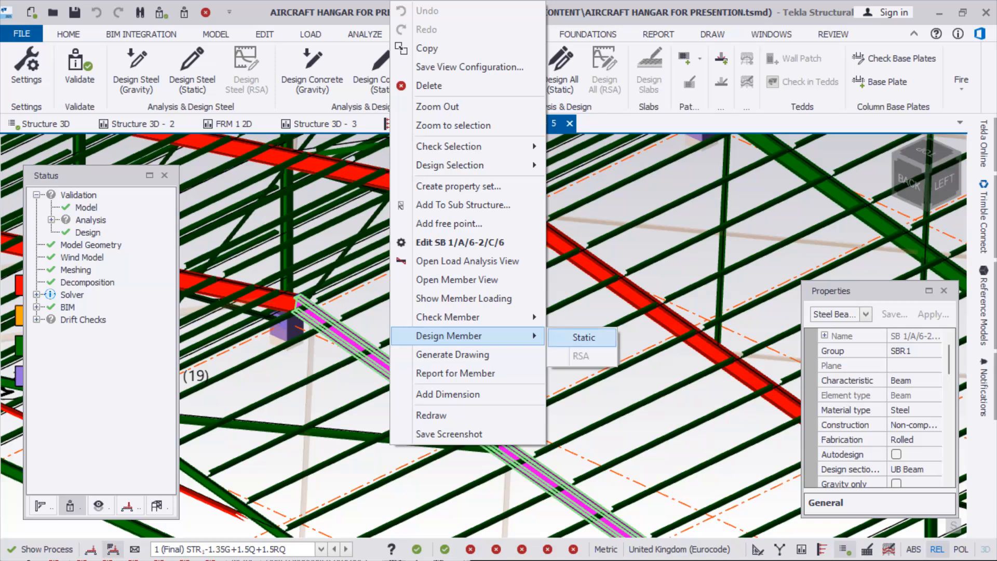
{"action": "left_click", "coordinate": [583, 337]}
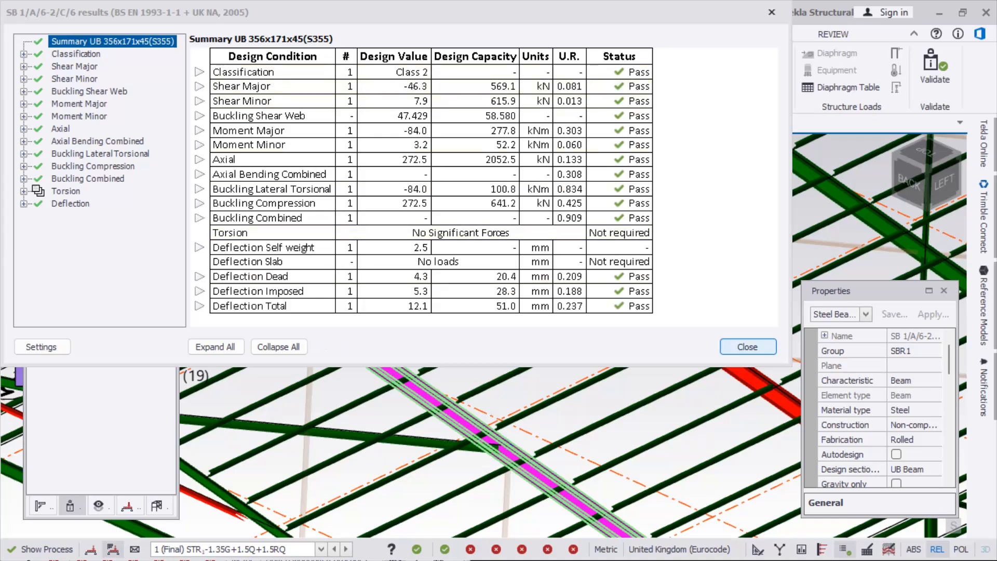
{"action": "left_click", "coordinate": [747, 347]}
Change the rafters on both roof slopes of gridlines 2, 5 and 6 together to section UB 356x171x45
{"action": "scroll", "coordinate": [488, 296], "scroll_direction": "down", "scroll_amount": 5}
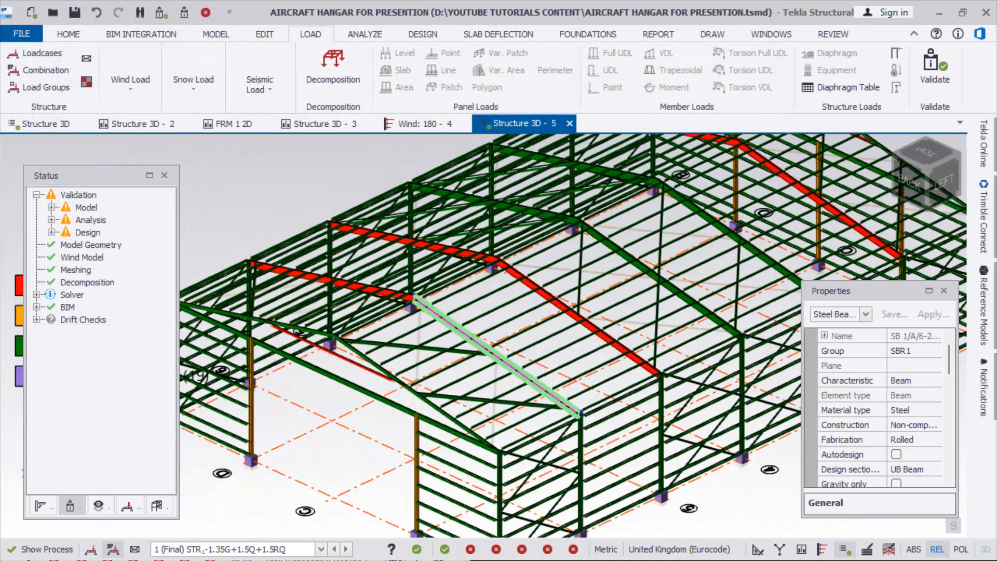
{"action": "scroll", "coordinate": [354, 304], "scroll_direction": "up", "scroll_amount": 2}
{"action": "scroll", "coordinate": [525, 356], "scroll_direction": "down", "scroll_amount": 1}
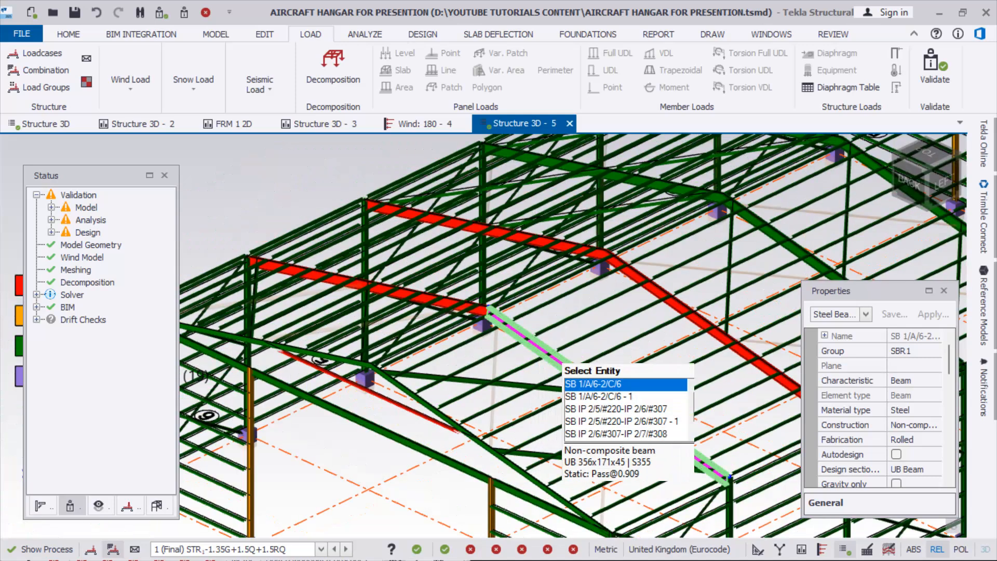
{"action": "left_click", "coordinate": [642, 281], "text": "ctrl"}
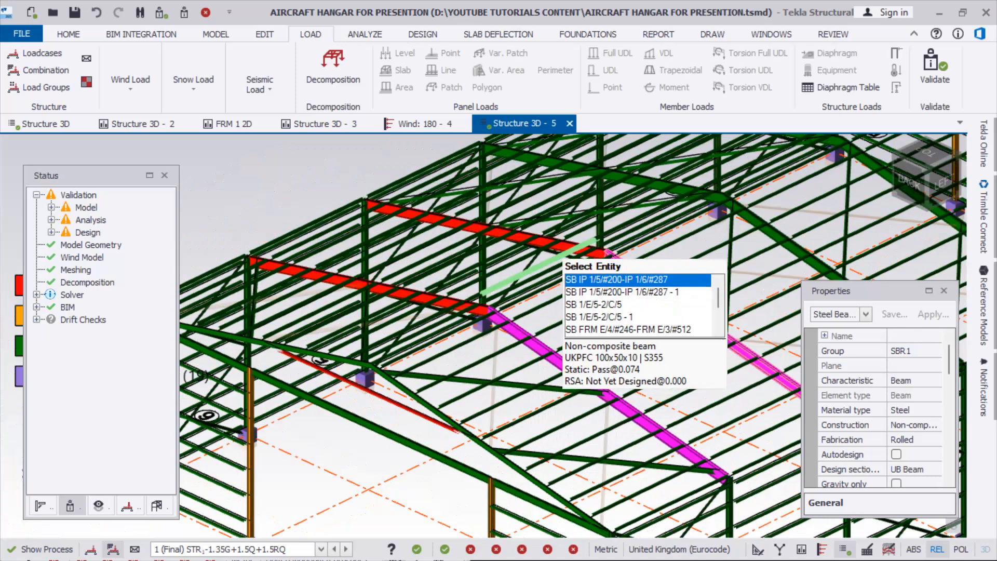
{"action": "left_click", "coordinate": [550, 243], "text": "ctrl"}
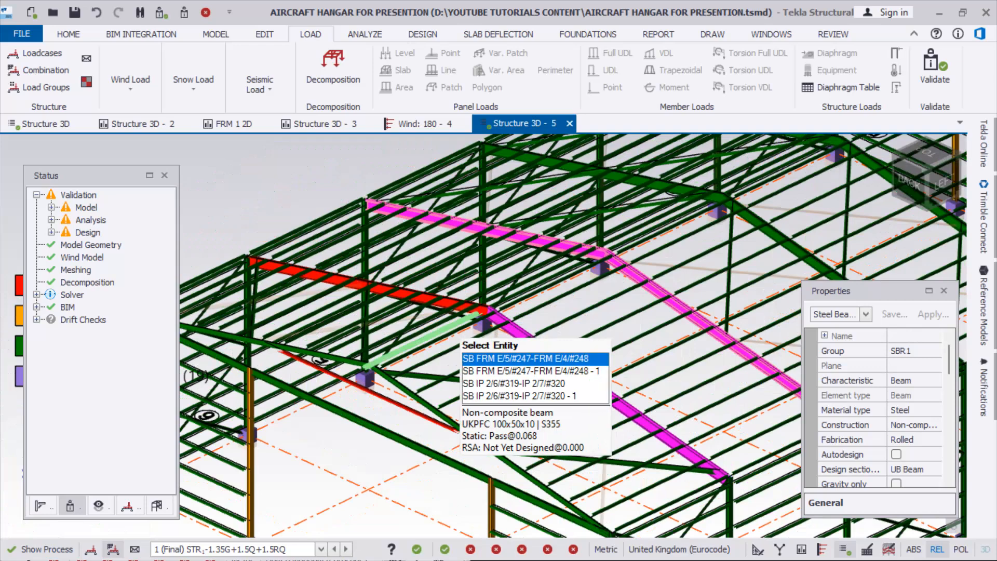
{"action": "scroll", "coordinate": [387, 384], "scroll_direction": "down", "scroll_amount": 6}
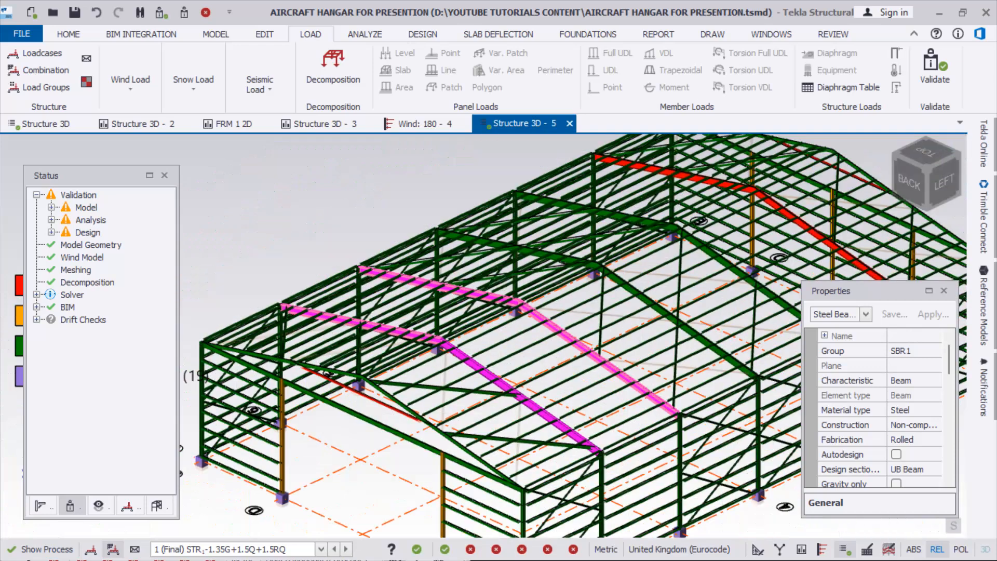
{"action": "scroll", "coordinate": [593, 401], "scroll_direction": "up", "scroll_amount": 8}
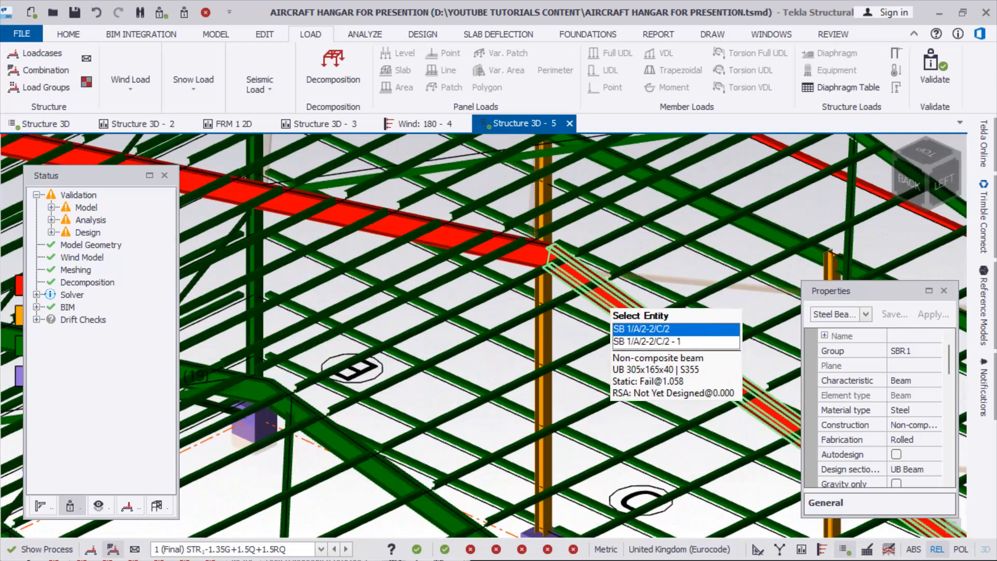
{"action": "left_click", "coordinate": [602, 281], "text": "ctrl"}
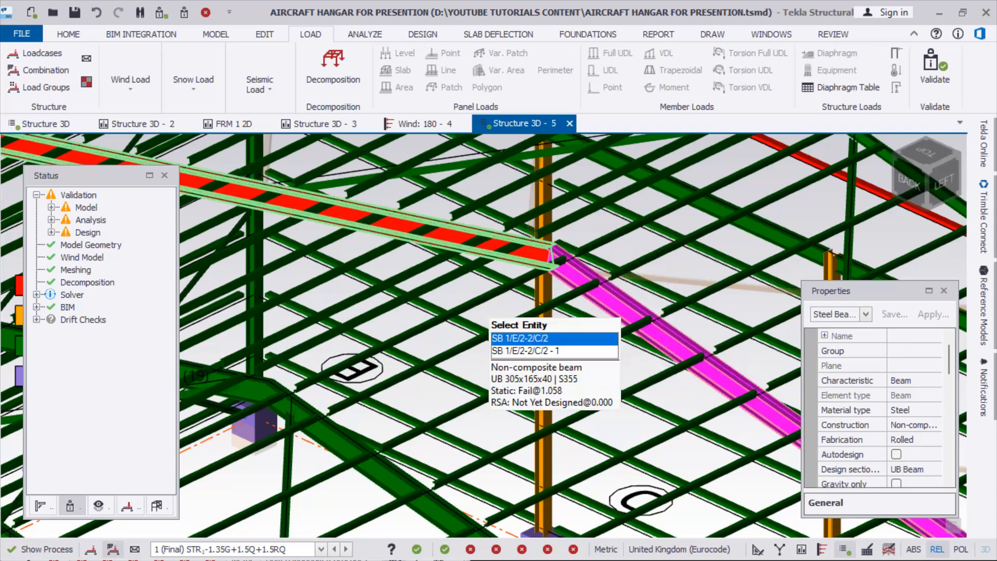
{"action": "scroll", "coordinate": [454, 335], "scroll_direction": "down", "scroll_amount": 8}
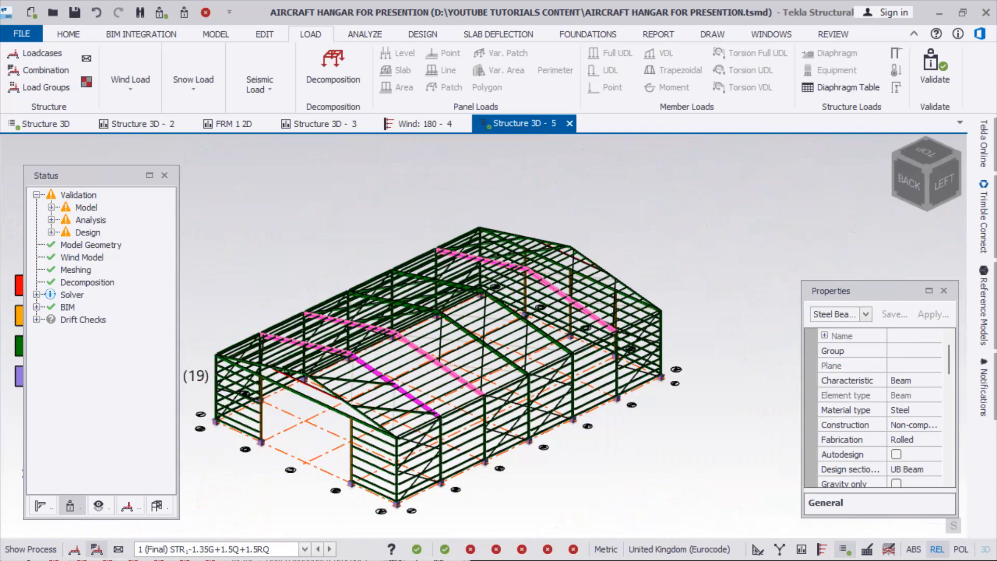
{"action": "scroll", "coordinate": [879, 409], "scroll_direction": "down", "scroll_amount": 7}
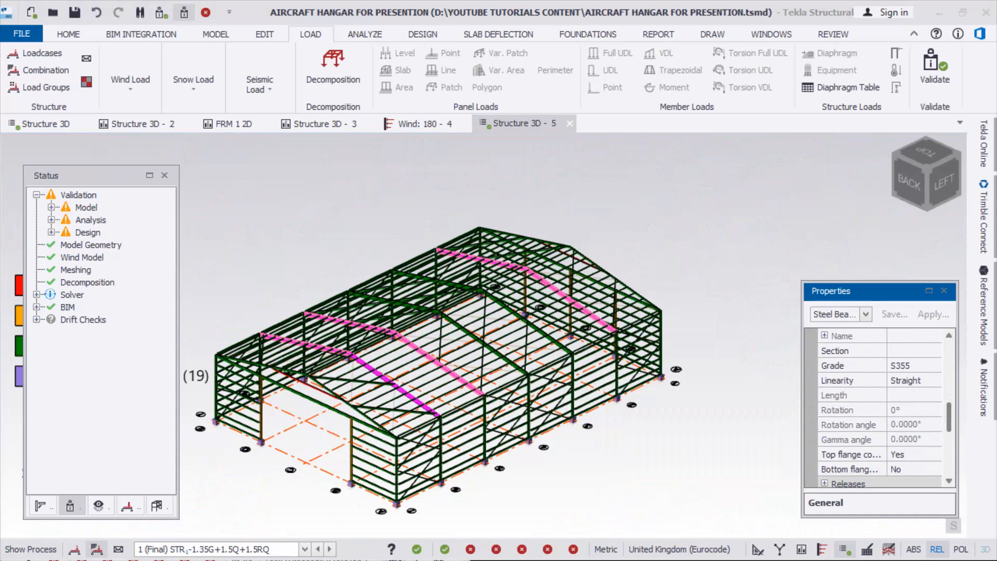
{"action": "scroll", "coordinate": [856, 429], "scroll_direction": "down", "scroll_amount": 1}
{"action": "scroll", "coordinate": [886, 423], "scroll_direction": "up", "scroll_amount": 7}
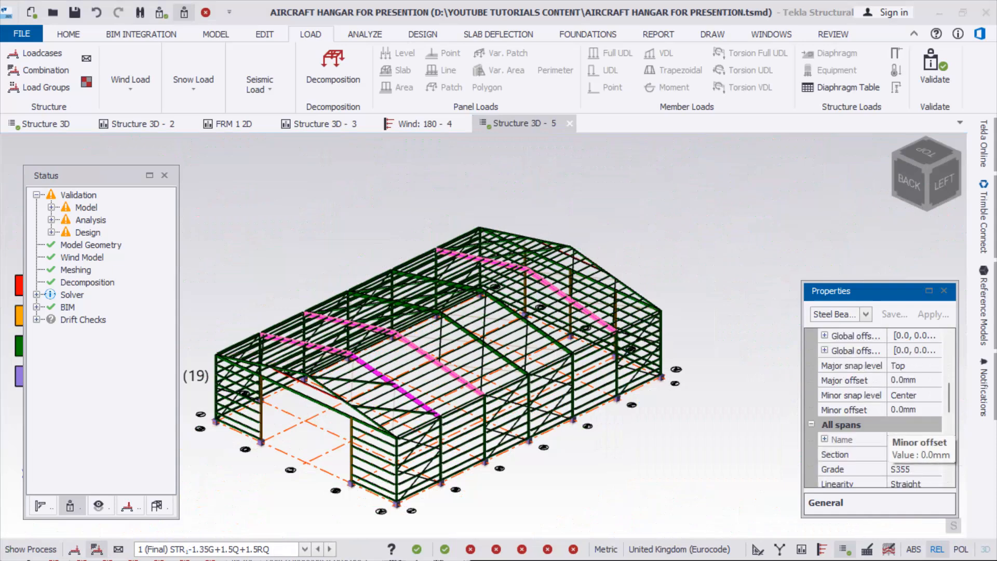
{"action": "scroll", "coordinate": [895, 436], "scroll_direction": "down", "scroll_amount": 1}
{"action": "scroll", "coordinate": [895, 436], "scroll_direction": "down", "scroll_amount": 3}
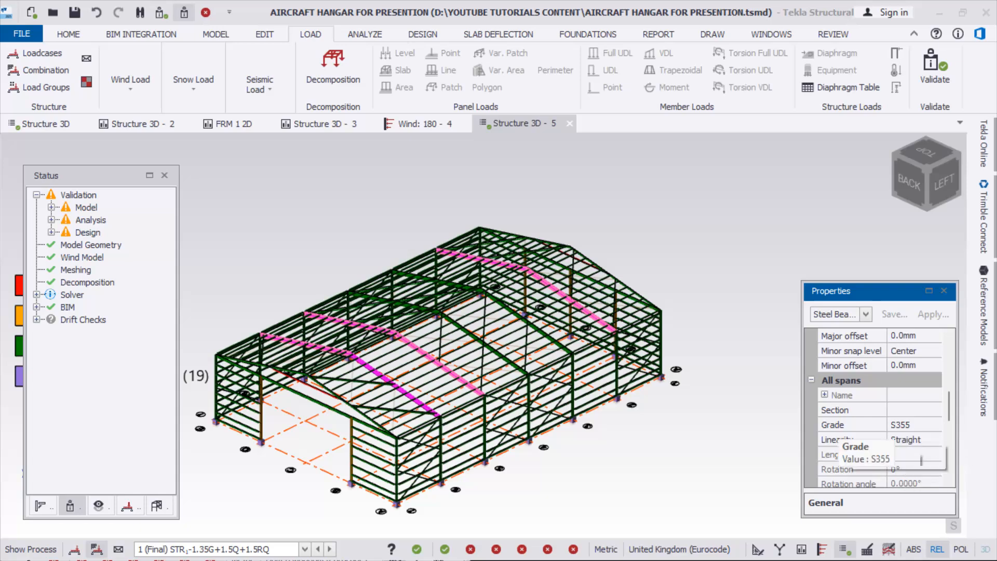
{"action": "left_click", "coordinate": [914, 410]}
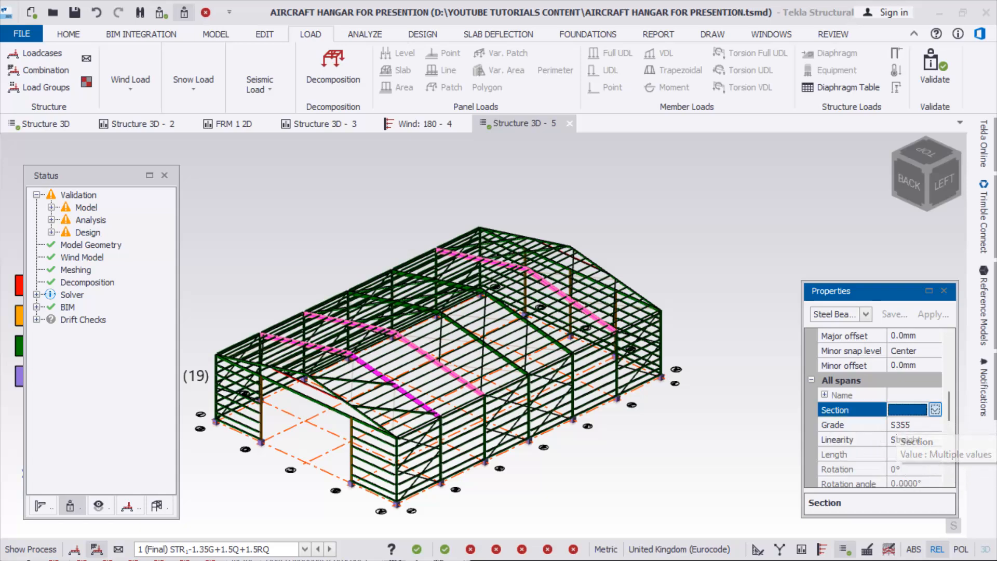
{"action": "left_click", "coordinate": [935, 410]}
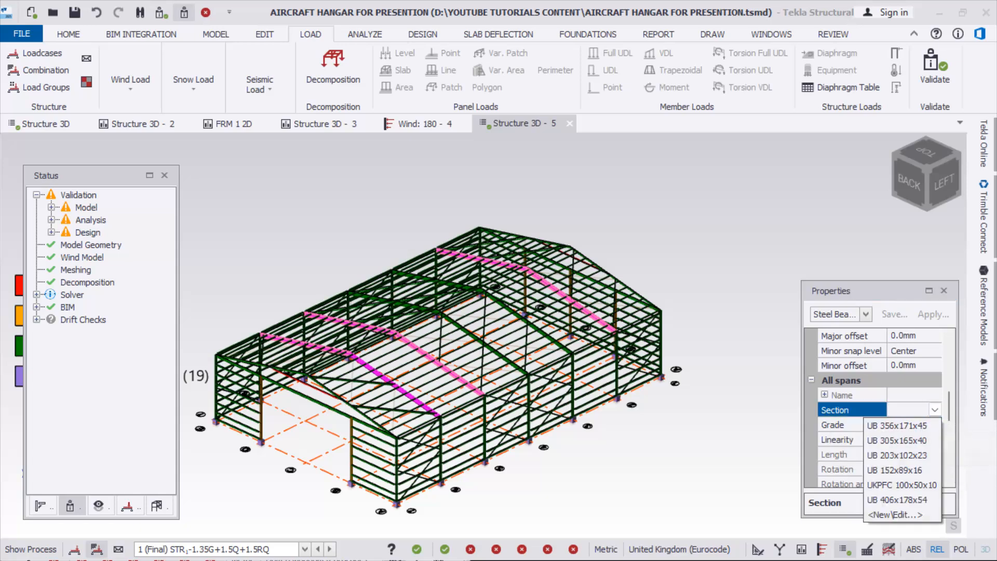
{"action": "left_click", "coordinate": [897, 425]}
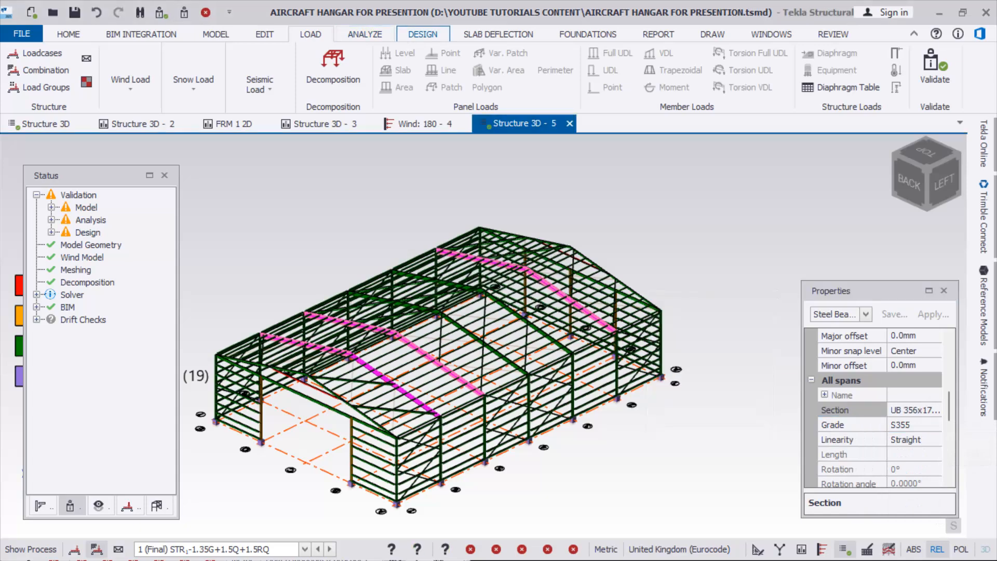
Run the gravity analysis and design of the steel members with the UB 356x171x45 rafters, and clear the selection
{"action": "left_click", "coordinate": [422, 34]}
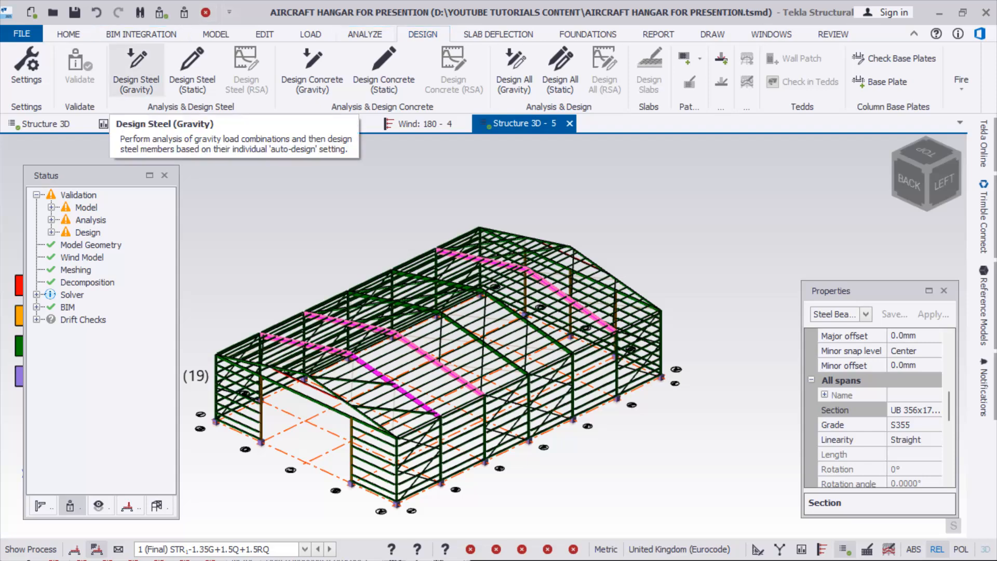
{"action": "left_click", "coordinate": [136, 68]}
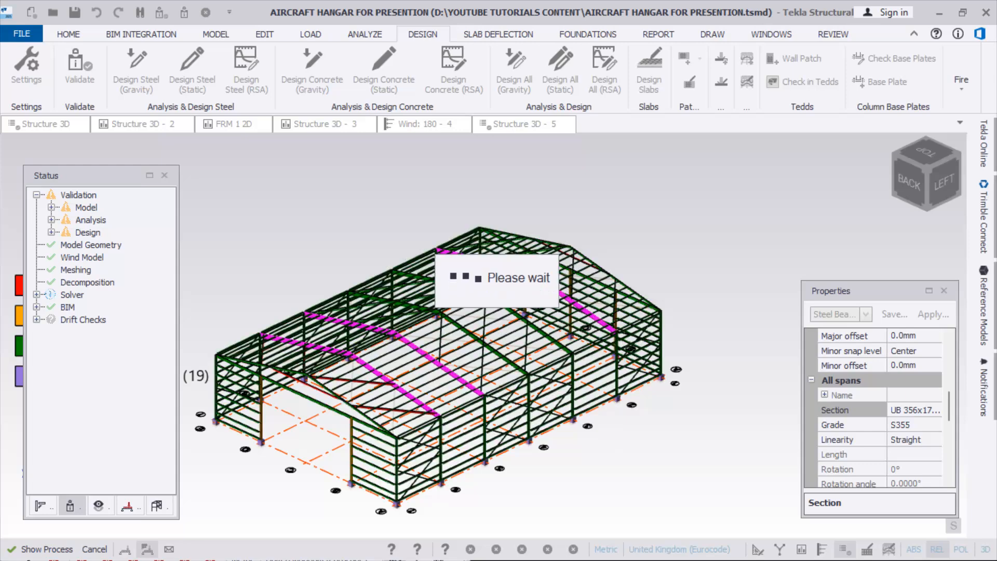
{"action": "scroll", "coordinate": [400, 351], "scroll_direction": "up", "scroll_amount": 2}
{"action": "key", "text": "Escape"}
Examine the rafters, roof bracing and side wall members of the hangar in the 3D static status view
{"action": "scroll", "coordinate": [389, 335], "scroll_direction": "up", "scroll_amount": 2}
{"action": "scroll", "coordinate": [565, 355], "scroll_direction": "down", "scroll_amount": 2}
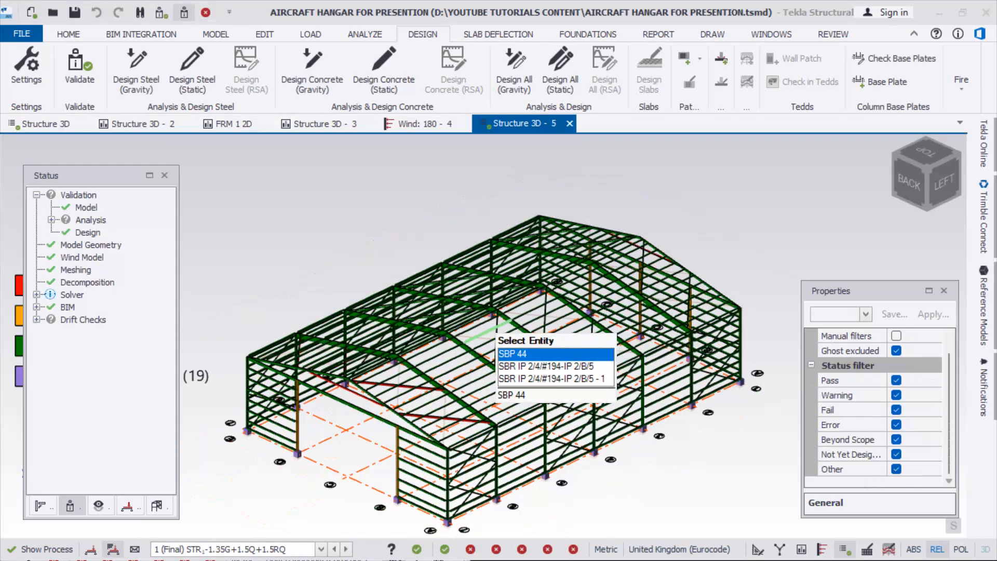
{"action": "scroll", "coordinate": [433, 327], "scroll_direction": "up", "scroll_amount": 2}
{"action": "scroll", "coordinate": [511, 337], "scroll_direction": "down", "scroll_amount": 3}
{"action": "scroll", "coordinate": [398, 342], "scroll_direction": "up", "scroll_amount": 3}
{"action": "mouse_move", "coordinate": [397, 342]}
{"action": "right_mouse_down"}
{"action": "mouse_move", "coordinate": [335, 347]}
{"action": "mouse_move", "coordinate": [416, 338]}
{"action": "mouse_move", "coordinate": [420, 327]}
{"action": "mouse_move", "coordinate": [408, 345]}
{"action": "mouse_move", "coordinate": [378, 343]}
{"action": "right_mouse_up"}
{"action": "scroll", "coordinate": [363, 312], "scroll_direction": "down", "scroll_amount": 2}
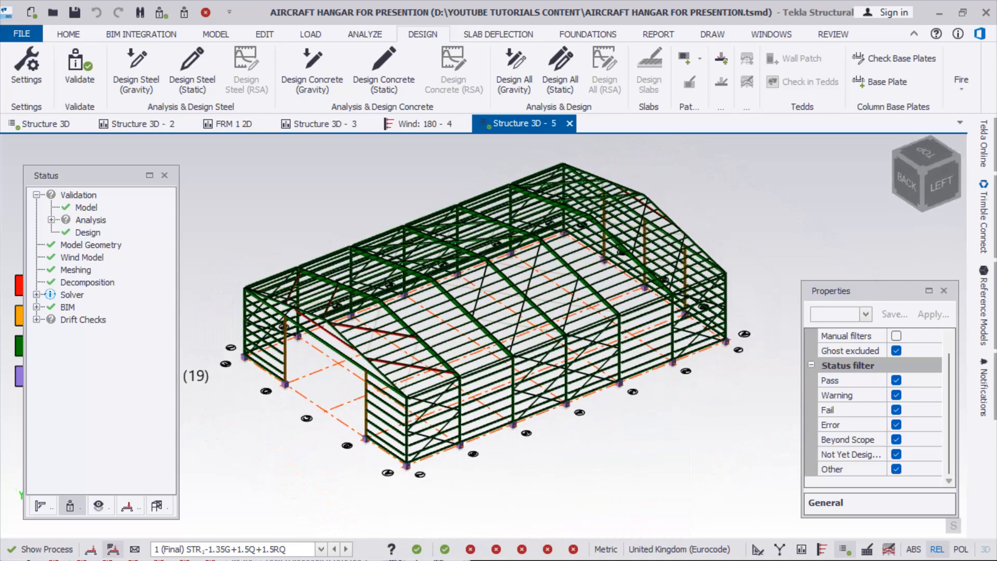
{"action": "scroll", "coordinate": [394, 377], "scroll_direction": "up", "scroll_amount": 3}
{"action": "scroll", "coordinate": [408, 415], "scroll_direction": "down", "scroll_amount": 3}
{"action": "scroll", "coordinate": [352, 314], "scroll_direction": "up", "scroll_amount": 5}
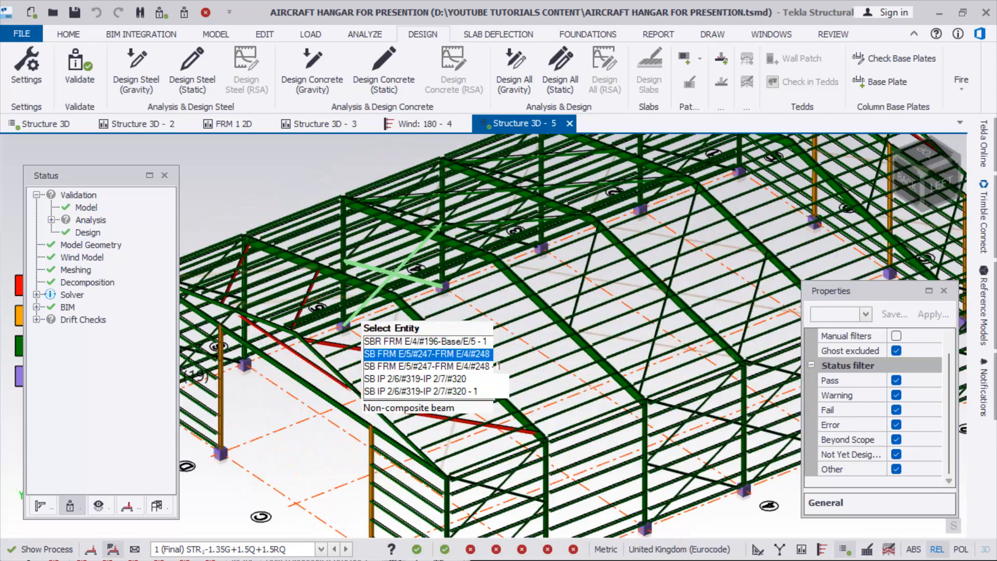
{"action": "scroll", "coordinate": [281, 410], "scroll_direction": "down", "scroll_amount": 5}
{"action": "scroll", "coordinate": [561, 400], "scroll_direction": "up", "scroll_amount": 3}
{"action": "scroll", "coordinate": [559, 335], "scroll_direction": "up", "scroll_amount": 2}
{"action": "scroll", "coordinate": [519, 338], "scroll_direction": "down", "scroll_amount": 5}
{"action": "scroll", "coordinate": [356, 366], "scroll_direction": "up", "scroll_amount": 6}
{"action": "scroll", "coordinate": [442, 415], "scroll_direction": "down", "scroll_amount": 5}
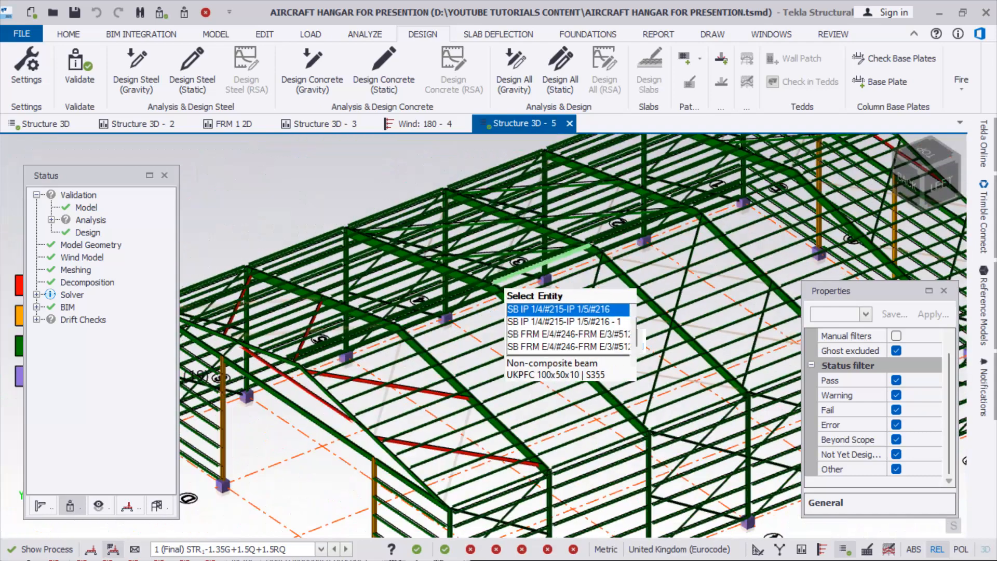
{"action": "scroll", "coordinate": [512, 318], "scroll_direction": "up", "scroll_amount": 4}
{"action": "scroll", "coordinate": [353, 353], "scroll_direction": "down", "scroll_amount": 3}
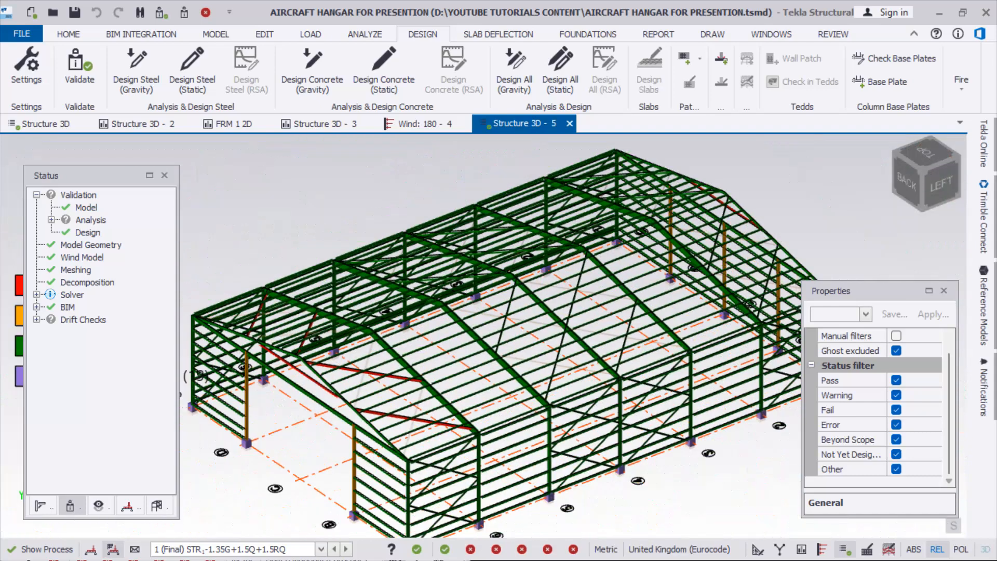
{"action": "scroll", "coordinate": [457, 402], "scroll_direction": "down", "scroll_amount": 2}
{"action": "scroll", "coordinate": [476, 449], "scroll_direction": "up", "scroll_amount": 6}
{"action": "scroll", "coordinate": [488, 324], "scroll_direction": "up", "scroll_amount": 3}
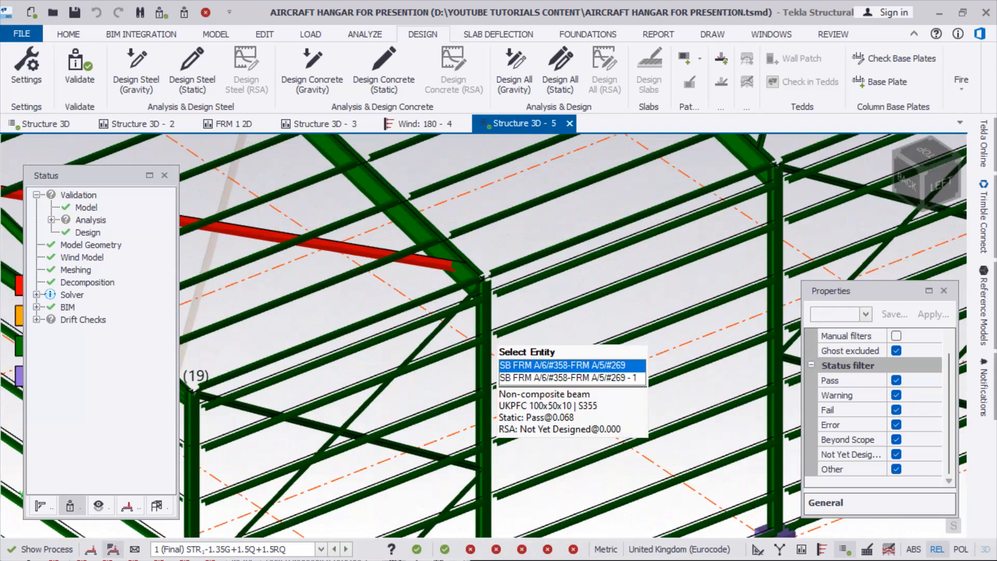
{"action": "scroll", "coordinate": [440, 388], "scroll_direction": "down", "scroll_amount": 2}
{"action": "scroll", "coordinate": [549, 399], "scroll_direction": "down", "scroll_amount": 5}
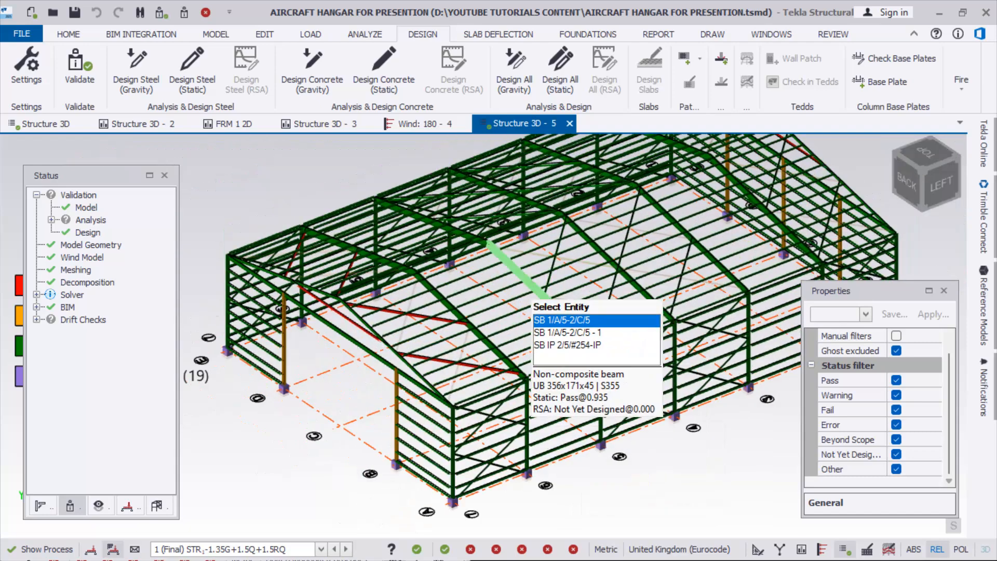
{"action": "scroll", "coordinate": [457, 416], "scroll_direction": "up", "scroll_amount": 3}
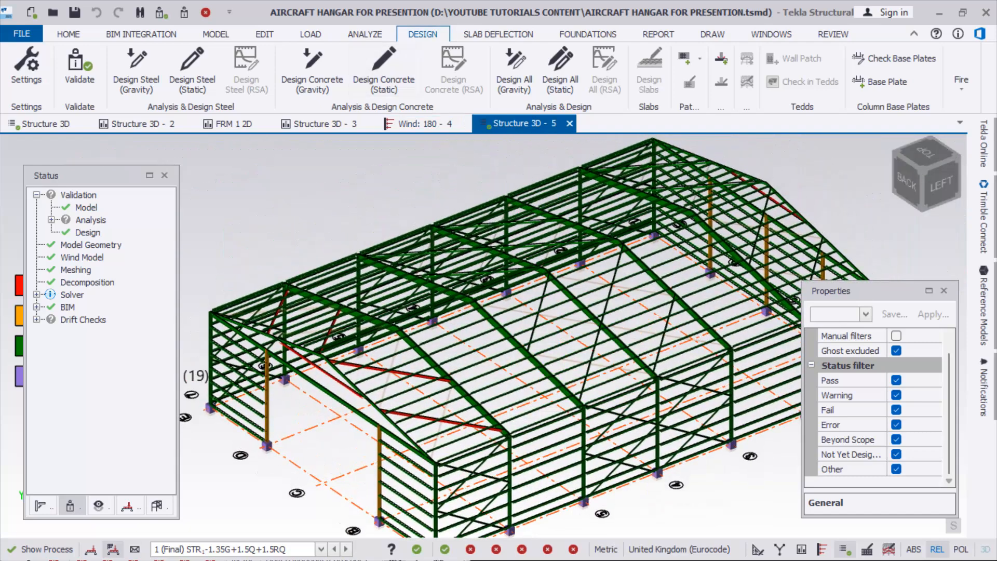
{"action": "left_click", "coordinate": [365, 34]}
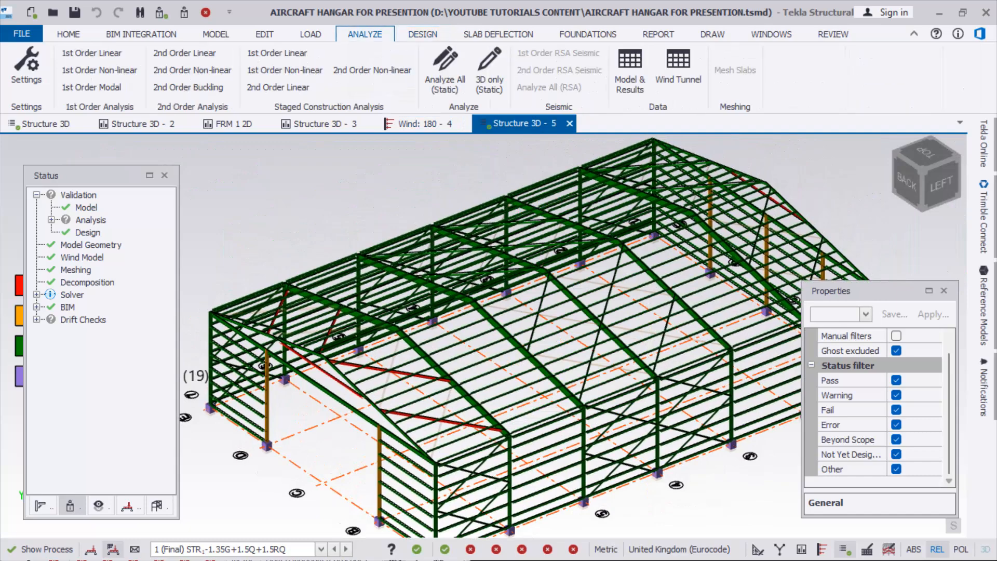
{"action": "left_click", "coordinate": [423, 34]}
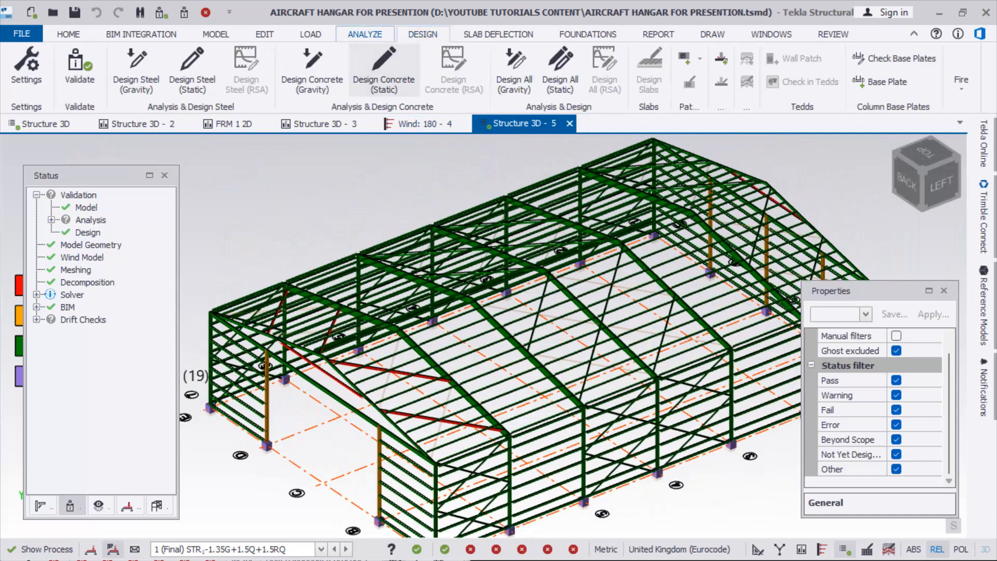
Run the 1st Order Linear analysis for the preselected load combinations and the gravity analysis and design of the steel members
{"action": "left_click", "coordinate": [365, 34]}
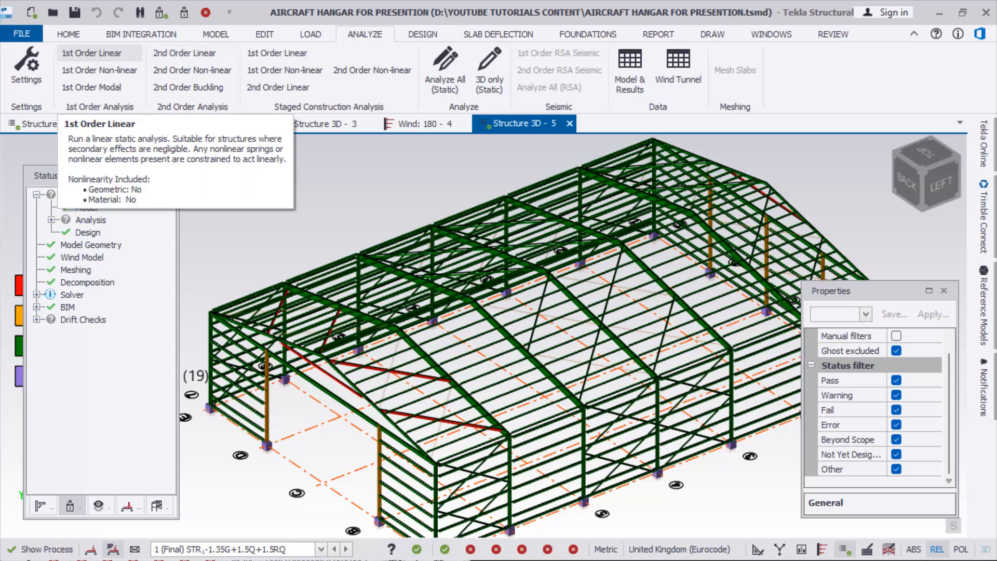
{"action": "left_click", "coordinate": [93, 53]}
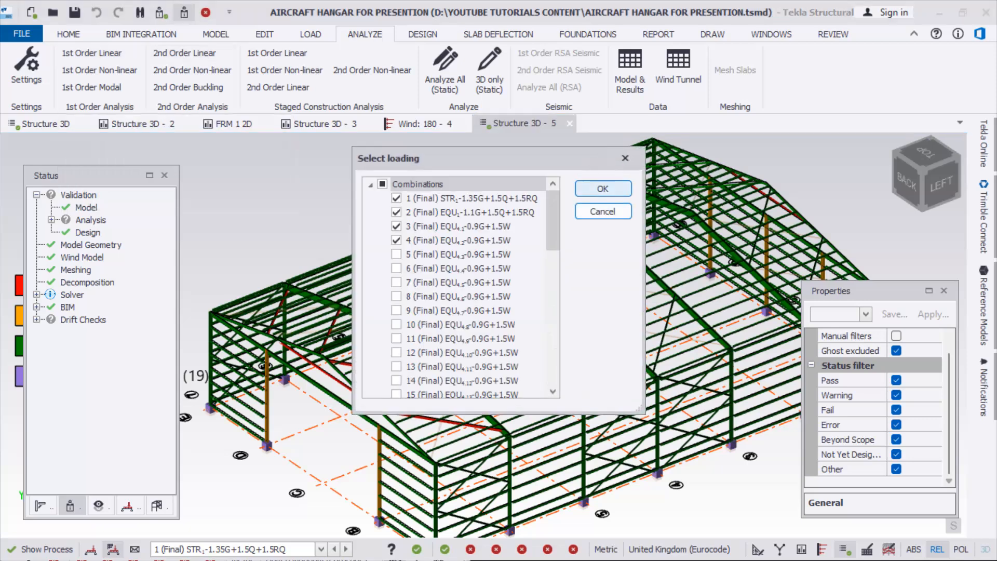
{"action": "key", "text": "Return"}
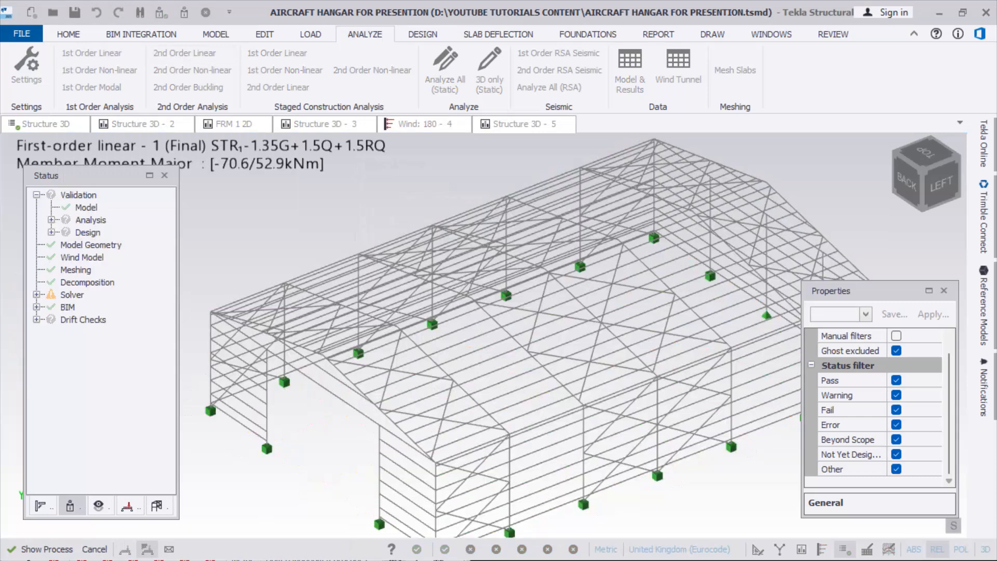
{"action": "left_click", "coordinate": [422, 34]}
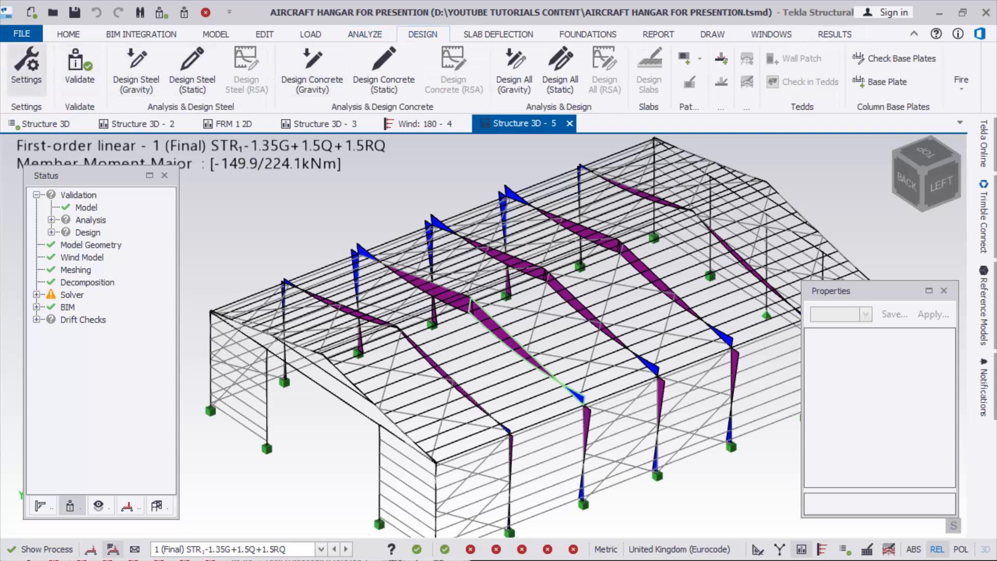
{"action": "left_click", "coordinate": [136, 68]}
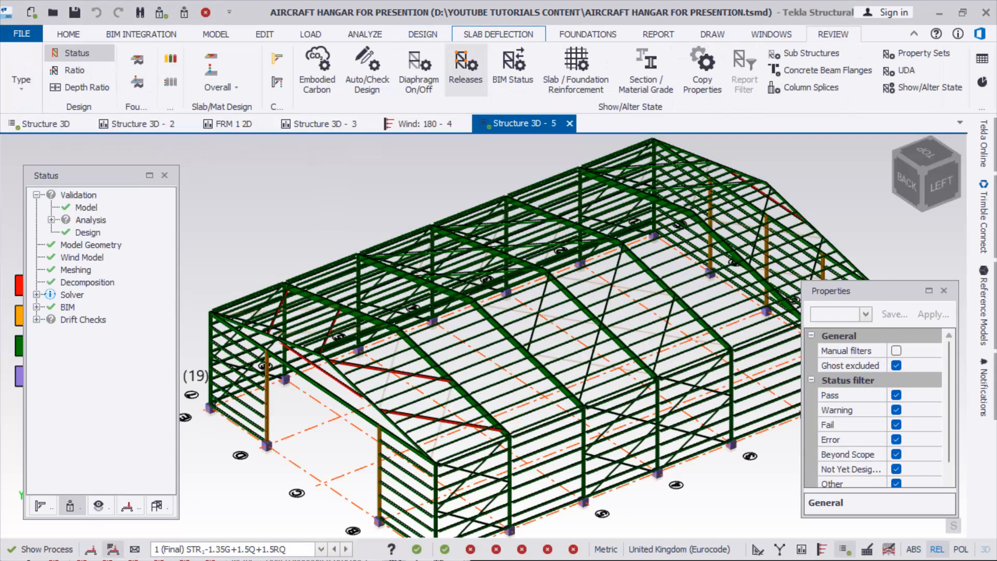
Display the hangar members by their end releases, show the Structure tree, and shift its window to reveal the release colour legend
{"action": "left_click", "coordinate": [465, 70]}
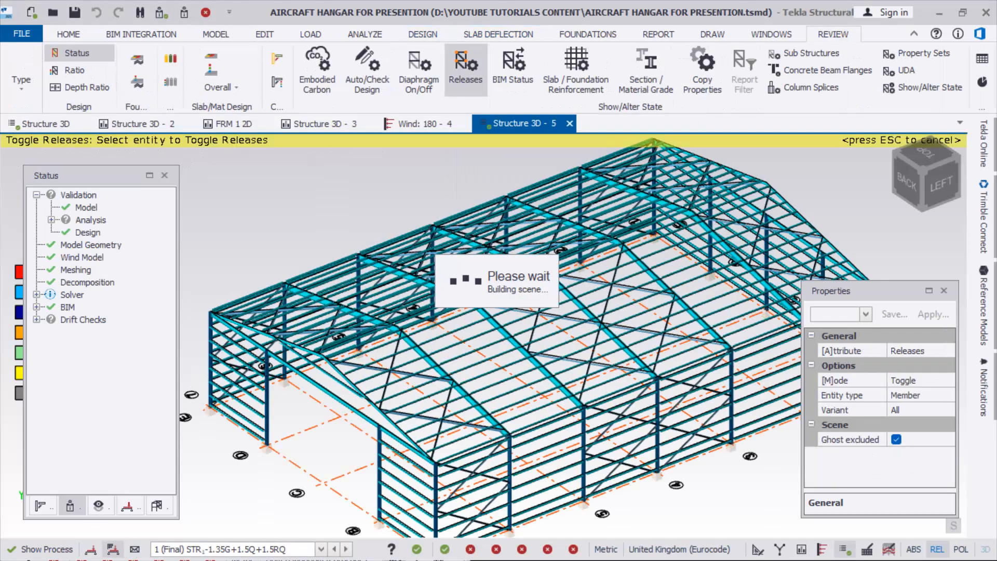
{"action": "scroll", "coordinate": [373, 374], "scroll_direction": "up", "scroll_amount": 5}
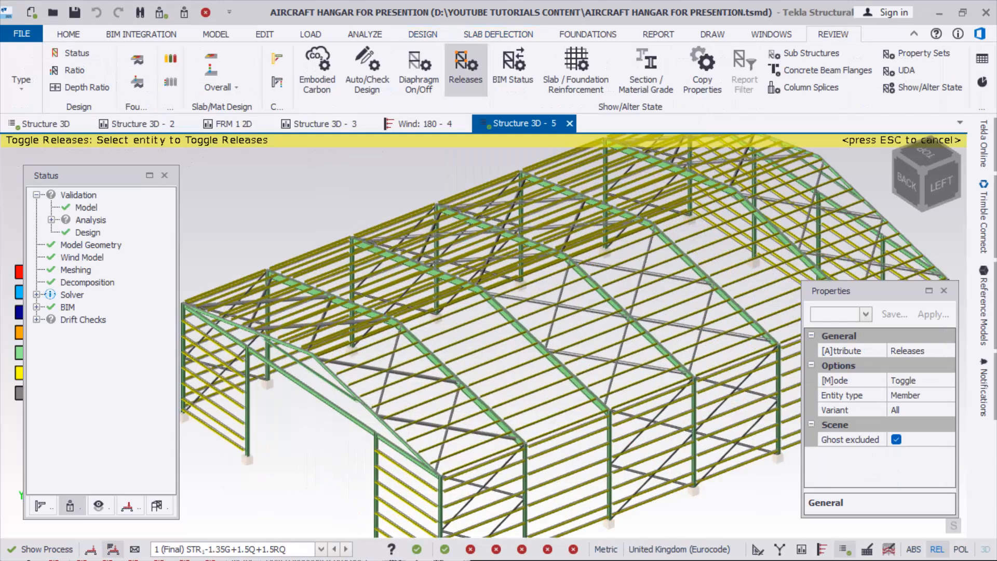
{"action": "scroll", "coordinate": [467, 392], "scroll_direction": "down", "scroll_amount": 4}
{"action": "left_click", "coordinate": [157, 505]}
{"action": "left_click_drag", "start_coordinate": [94, 175], "coordinate": [158, 403]}
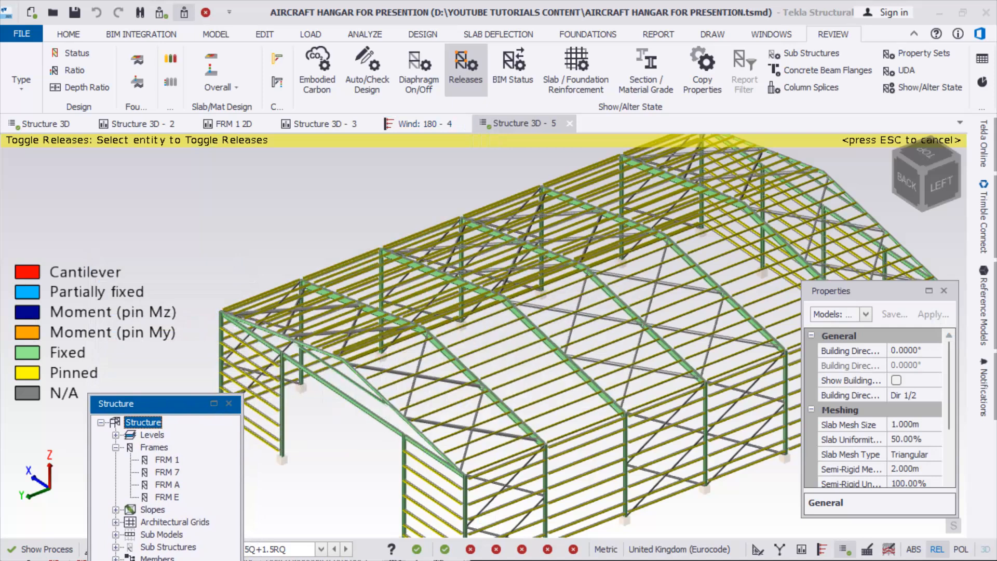
{"action": "scroll", "coordinate": [350, 426], "scroll_direction": "up", "scroll_amount": 2}
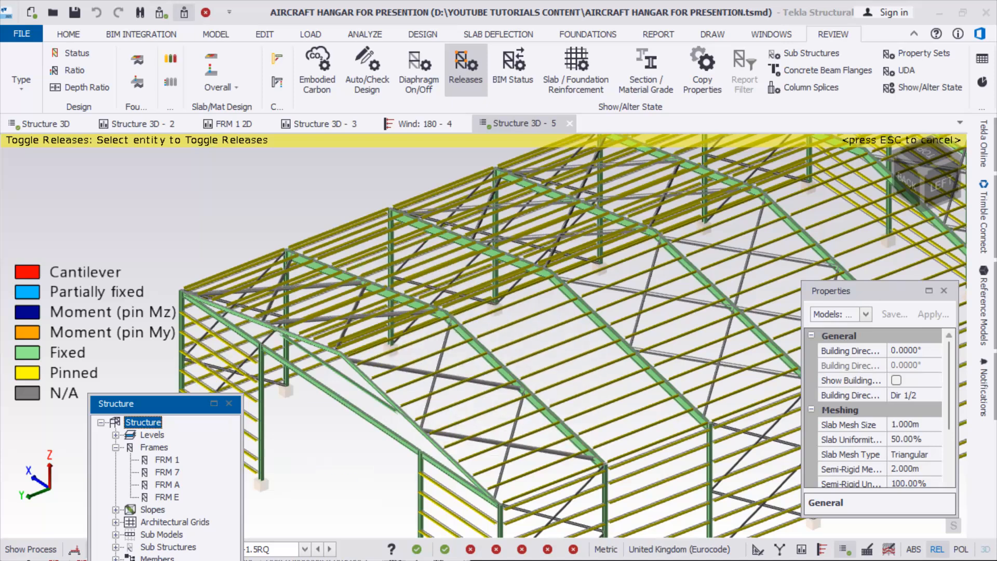
{"action": "left_click_drag", "start_coordinate": [165, 403], "coordinate": [110, 197]}
{"action": "scroll", "coordinate": [351, 287], "scroll_direction": "down", "scroll_amount": 2}
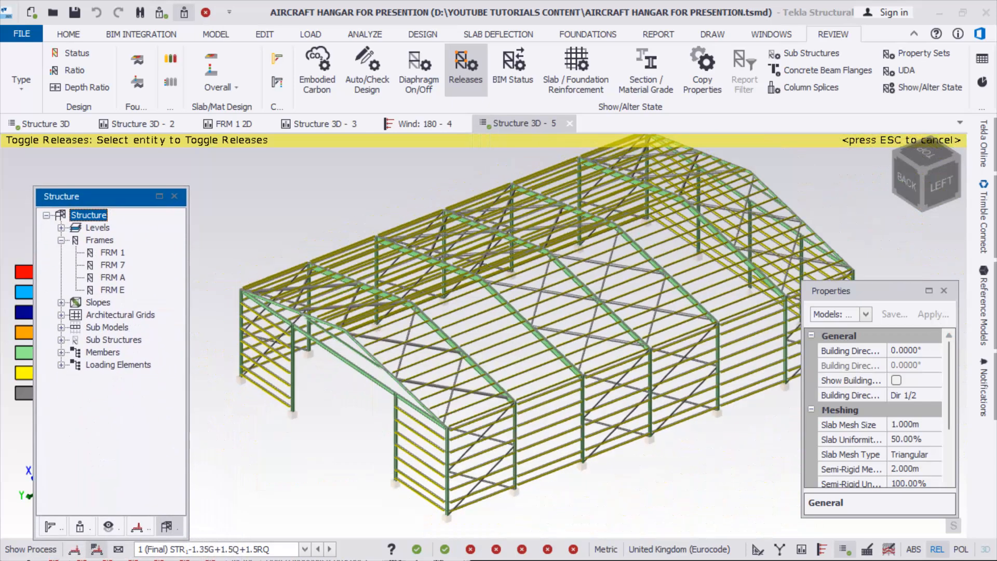
Examine the end releases of the side rails, columns and roof members around the open gable end of the hangar
{"action": "scroll", "coordinate": [394, 332], "scroll_direction": "up", "scroll_amount": 3}
{"action": "scroll", "coordinate": [550, 413], "scroll_direction": "down", "scroll_amount": 5}
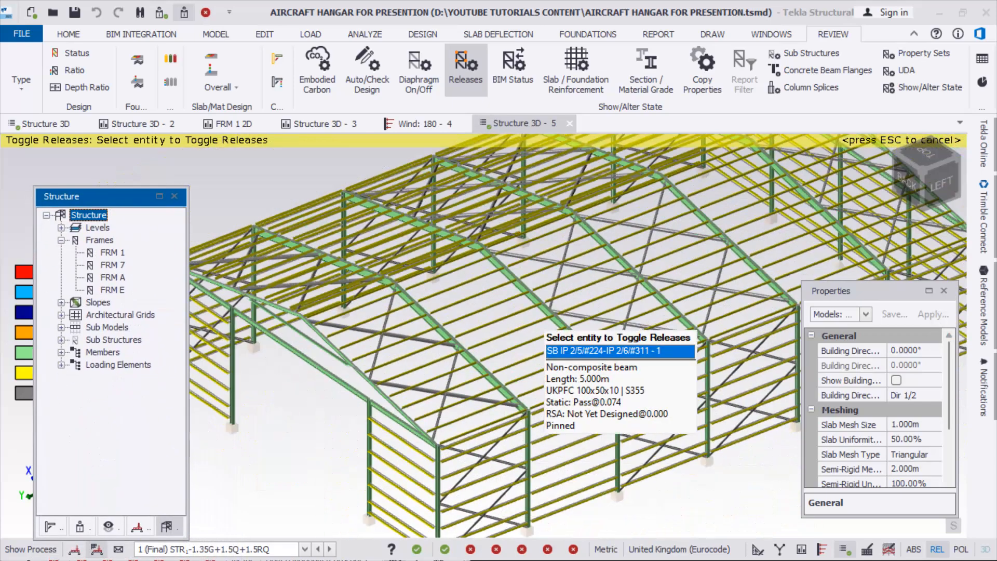
{"action": "scroll", "coordinate": [326, 404], "scroll_direction": "up", "scroll_amount": 4}
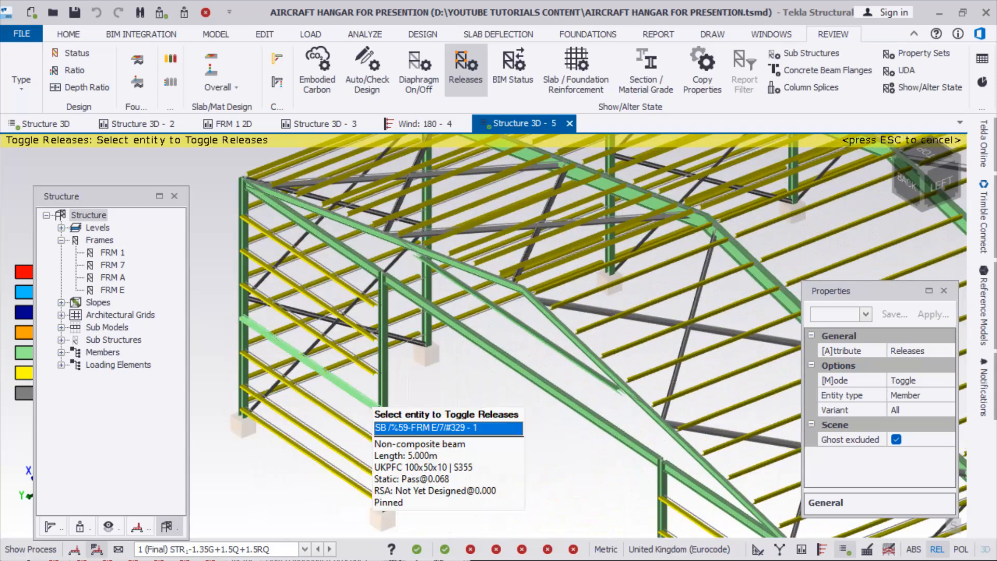
{"action": "scroll", "coordinate": [390, 420], "scroll_direction": "down", "scroll_amount": 1}
{"action": "scroll", "coordinate": [348, 403], "scroll_direction": "up", "scroll_amount": 2}
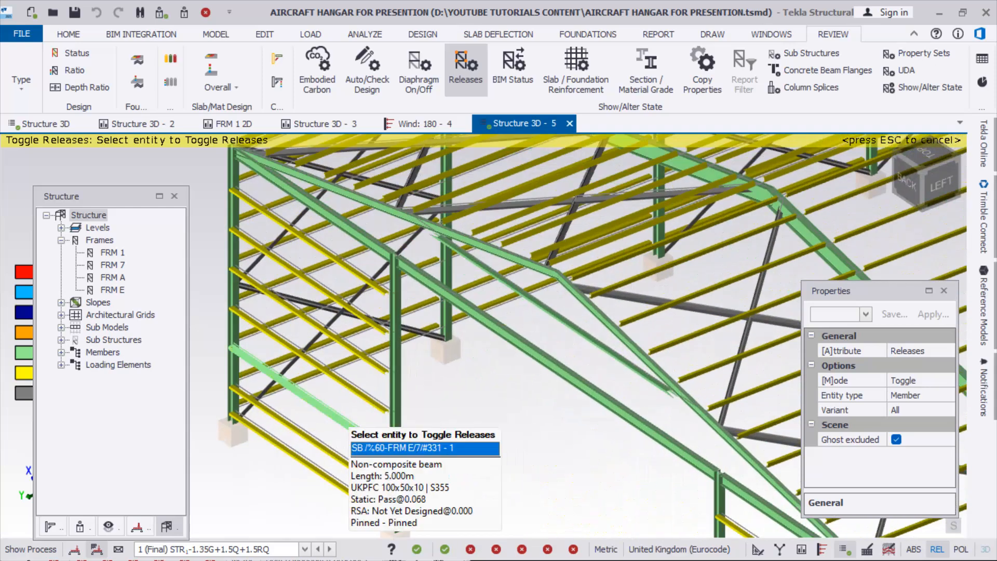
{"action": "scroll", "coordinate": [346, 423], "scroll_direction": "down", "scroll_amount": 3}
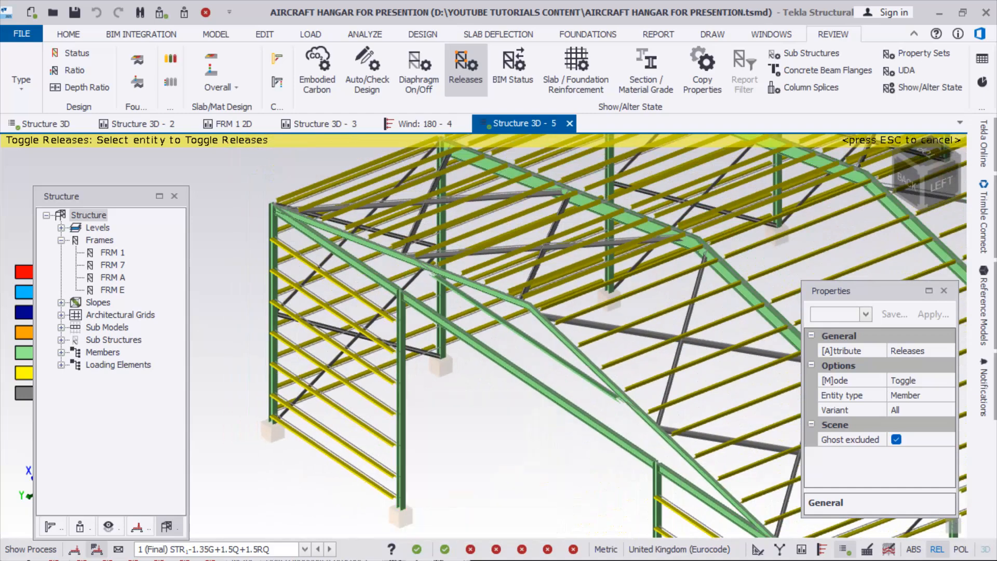
{"action": "scroll", "coordinate": [345, 423], "scroll_direction": "up", "scroll_amount": 3}
{"action": "scroll", "coordinate": [473, 337], "scroll_direction": "down", "scroll_amount": 3}
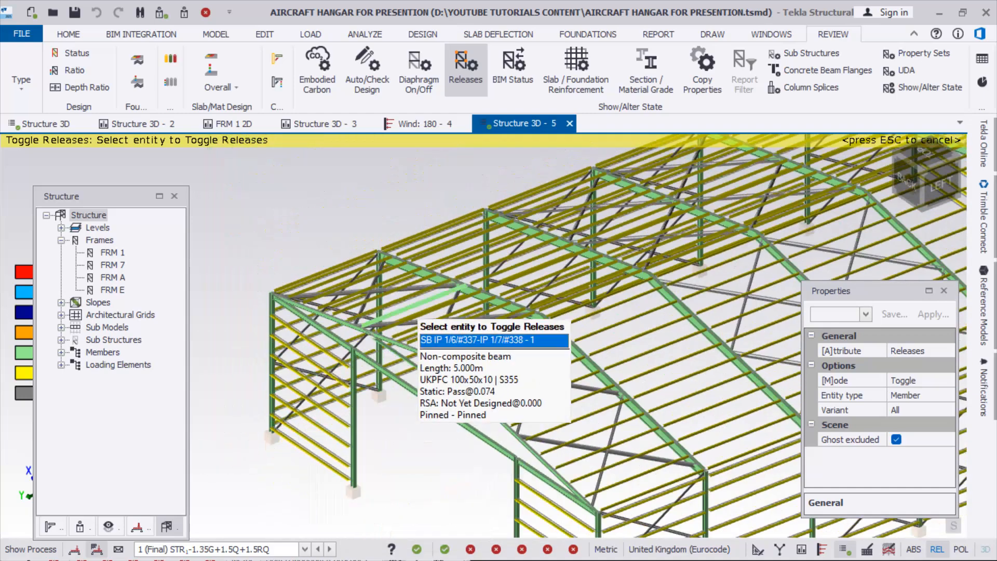
{"action": "scroll", "coordinate": [275, 306], "scroll_direction": "up", "scroll_amount": 5}
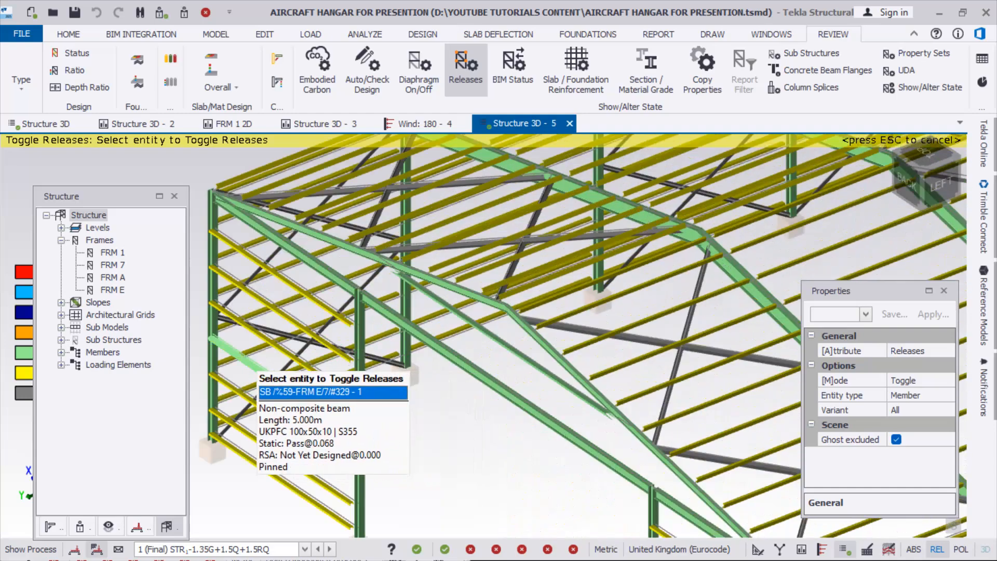
{"action": "scroll", "coordinate": [451, 441], "scroll_direction": "down", "scroll_amount": 2}
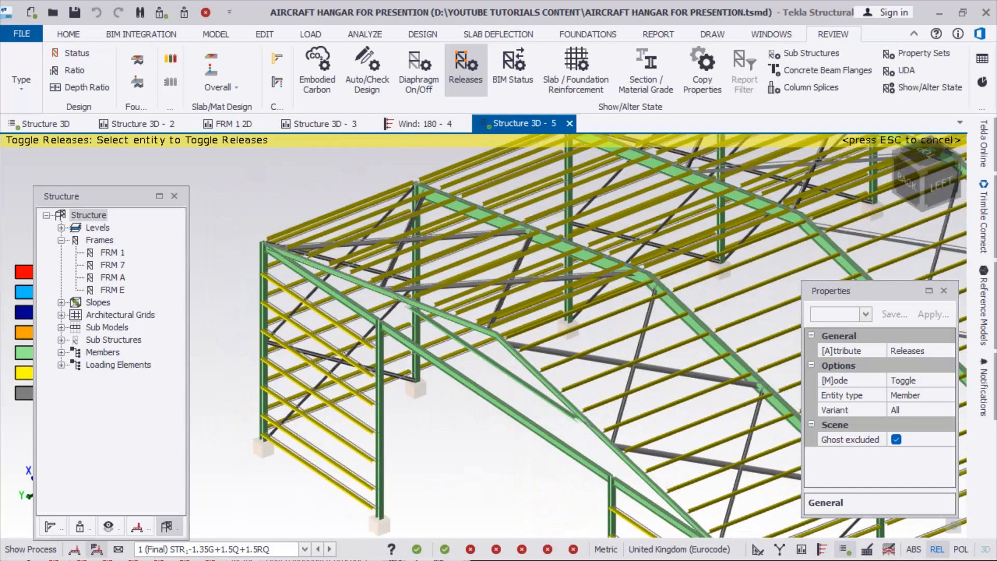
{"action": "scroll", "coordinate": [262, 397], "scroll_direction": "up", "scroll_amount": 4}
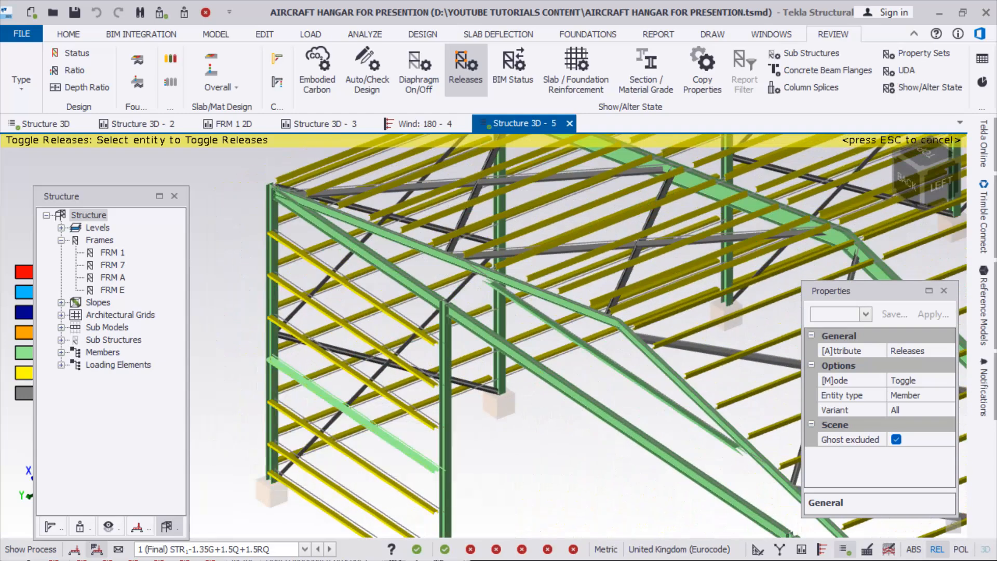
{"action": "scroll", "coordinate": [262, 398], "scroll_direction": "up", "scroll_amount": 2}
{"action": "scroll", "coordinate": [262, 397], "scroll_direction": "down", "scroll_amount": 5}
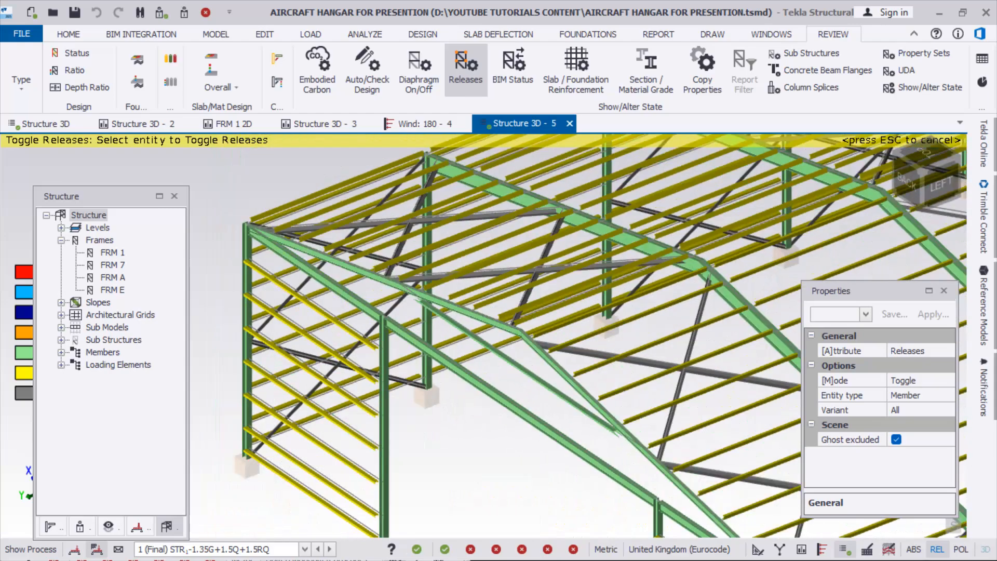
Examine the releases of the purlins and rafters across the roof towards the far gable at gridlines 1 and 2
{"action": "scroll", "coordinate": [318, 415], "scroll_direction": "down", "scroll_amount": 2}
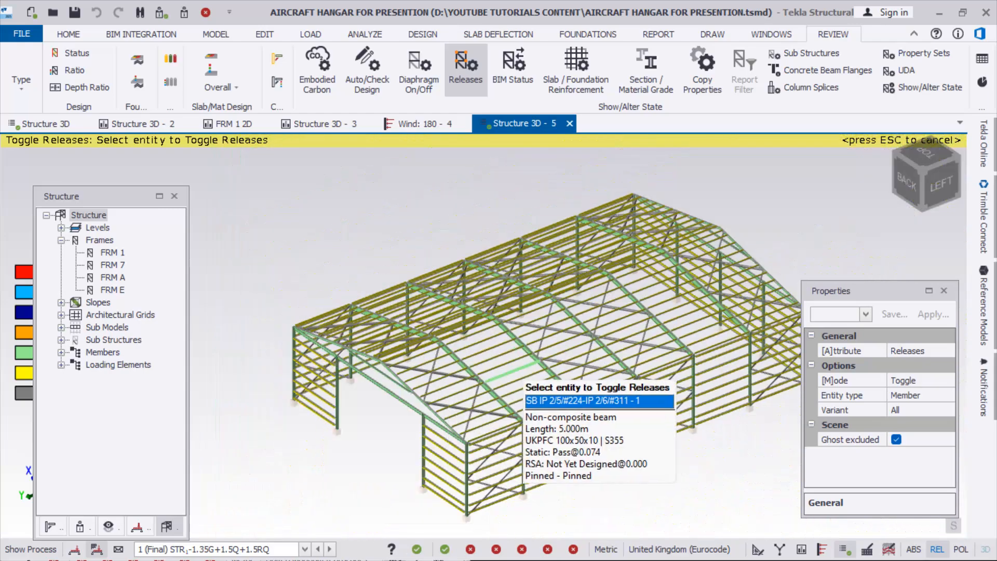
{"action": "scroll", "coordinate": [457, 405], "scroll_direction": "up", "scroll_amount": 6}
{"action": "scroll", "coordinate": [417, 370], "scroll_direction": "up", "scroll_amount": 3}
{"action": "scroll", "coordinate": [498, 363], "scroll_direction": "down", "scroll_amount": 5}
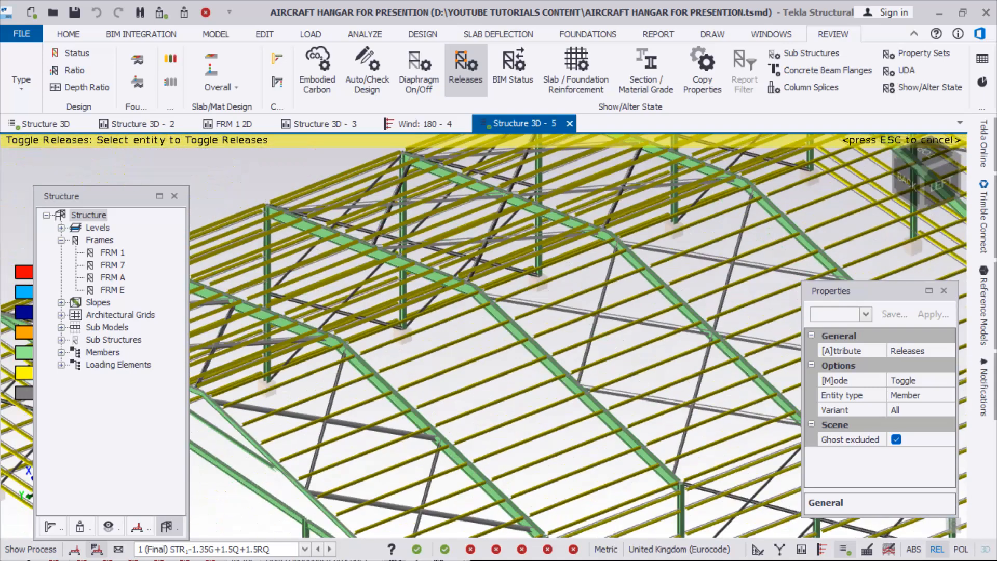
{"action": "scroll", "coordinate": [550, 333], "scroll_direction": "up", "scroll_amount": 2}
{"action": "scroll", "coordinate": [597, 332], "scroll_direction": "down", "scroll_amount": 2}
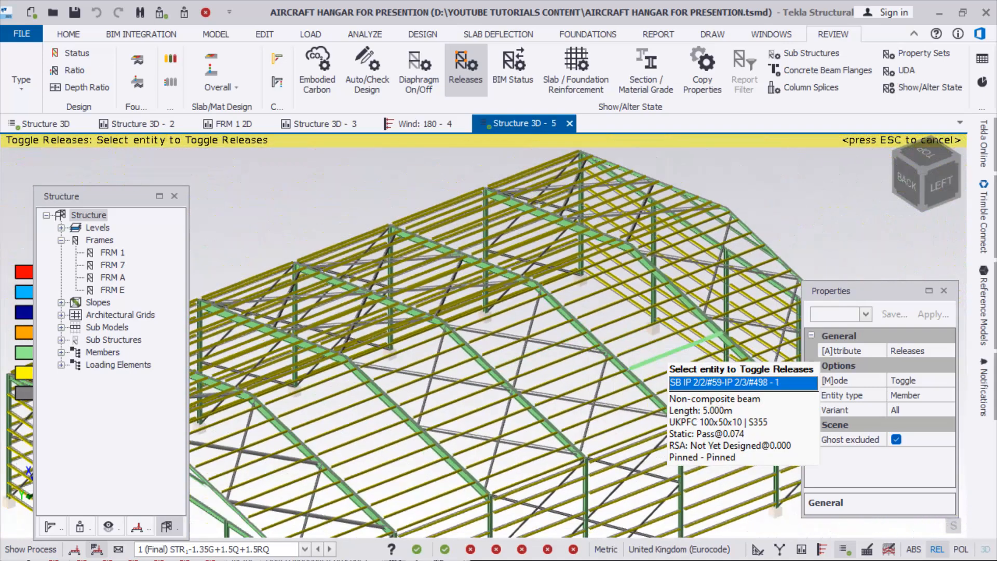
{"action": "scroll", "coordinate": [675, 306], "scroll_direction": "up", "scroll_amount": 4}
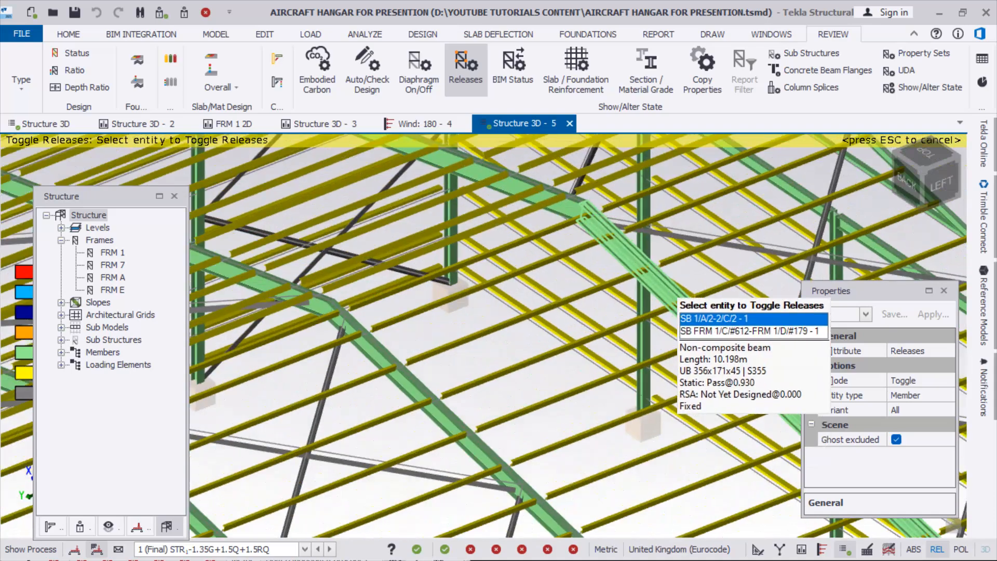
{"action": "scroll", "coordinate": [674, 295], "scroll_direction": "up", "scroll_amount": 1}
{"action": "scroll", "coordinate": [628, 330], "scroll_direction": "down", "scroll_amount": 5}
{"action": "scroll", "coordinate": [670, 255], "scroll_direction": "up", "scroll_amount": 4}
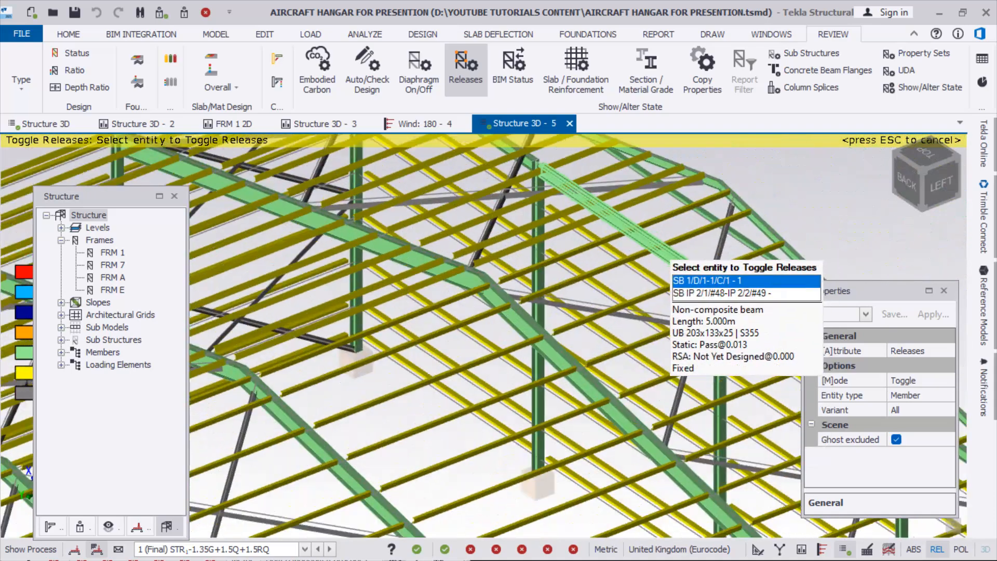
{"action": "scroll", "coordinate": [506, 435], "scroll_direction": "down", "scroll_amount": 5}
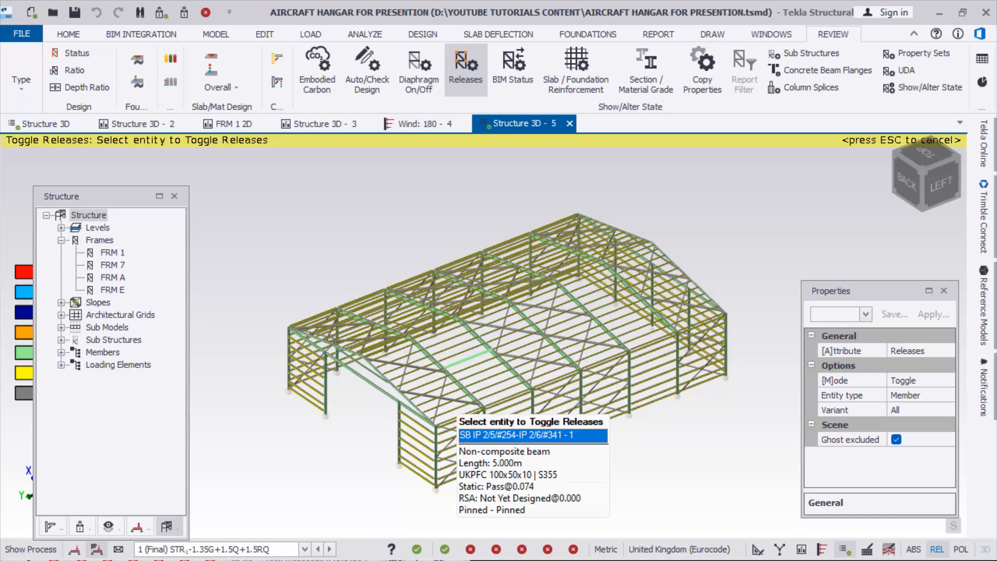
Examine the releases of the purlins, the gridline 6 rafter and the side rails around the near bays of the hangar
{"action": "scroll", "coordinate": [457, 377], "scroll_direction": "up", "scroll_amount": 2}
{"action": "scroll", "coordinate": [457, 377], "scroll_direction": "up", "scroll_amount": 3}
{"action": "scroll", "coordinate": [448, 370], "scroll_direction": "up", "scroll_amount": 2}
{"action": "scroll", "coordinate": [467, 364], "scroll_direction": "down", "scroll_amount": 4}
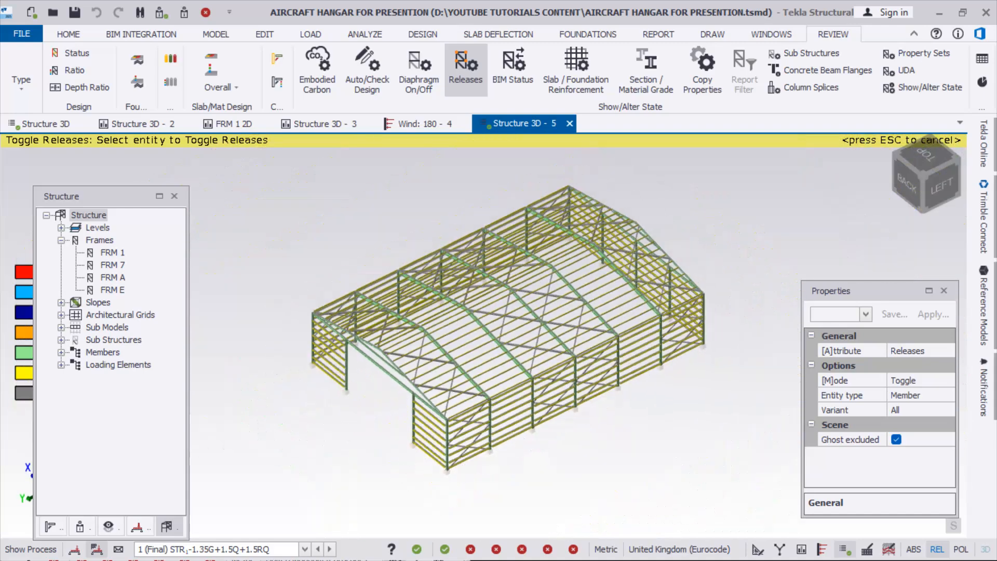
{"action": "scroll", "coordinate": [452, 415], "scroll_direction": "up", "scroll_amount": 2}
{"action": "scroll", "coordinate": [452, 416], "scroll_direction": "up", "scroll_amount": 3}
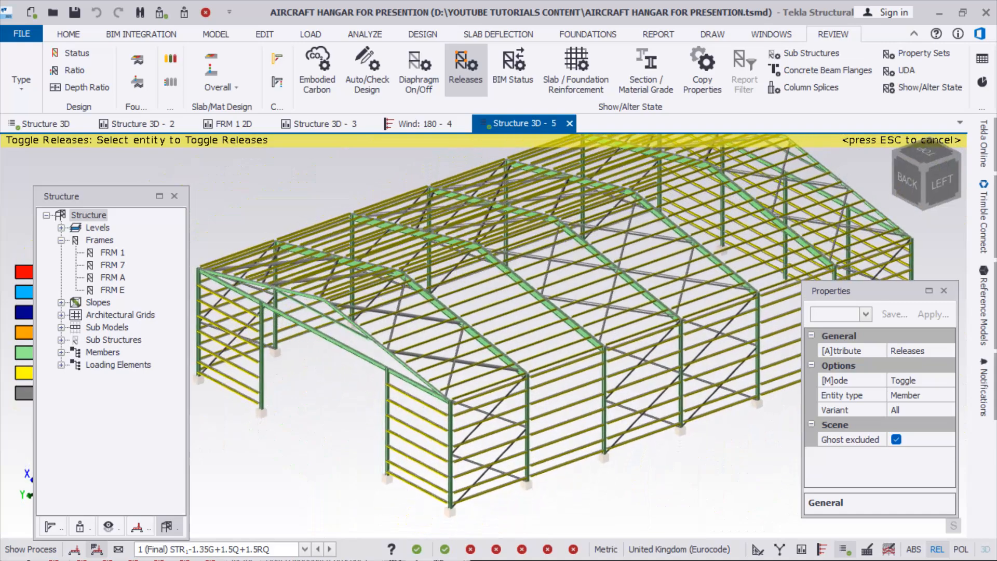
{"action": "scroll", "coordinate": [379, 435], "scroll_direction": "up", "scroll_amount": 2}
{"action": "scroll", "coordinate": [379, 435], "scroll_direction": "up", "scroll_amount": 3}
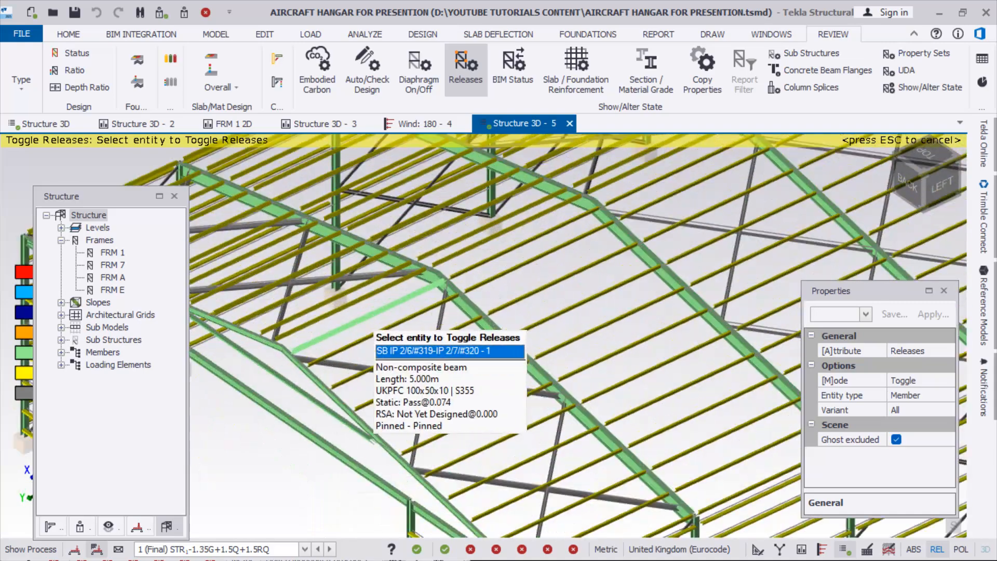
{"action": "scroll", "coordinate": [428, 441], "scroll_direction": "down", "scroll_amount": 2}
{"action": "scroll", "coordinate": [482, 380], "scroll_direction": "down", "scroll_amount": 2}
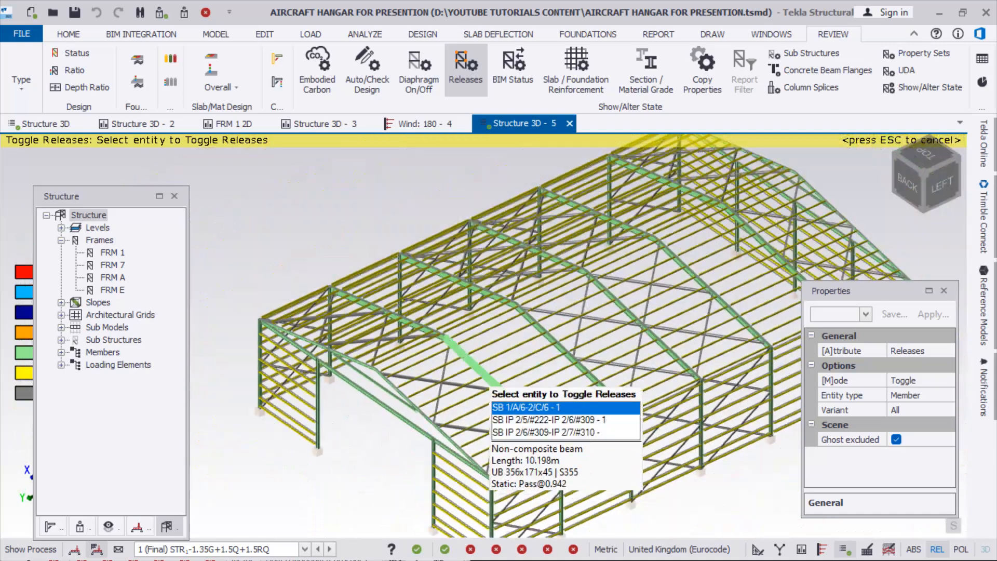
{"action": "scroll", "coordinate": [459, 319], "scroll_direction": "up", "scroll_amount": 2}
{"action": "scroll", "coordinate": [447, 364], "scroll_direction": "down", "scroll_amount": 1}
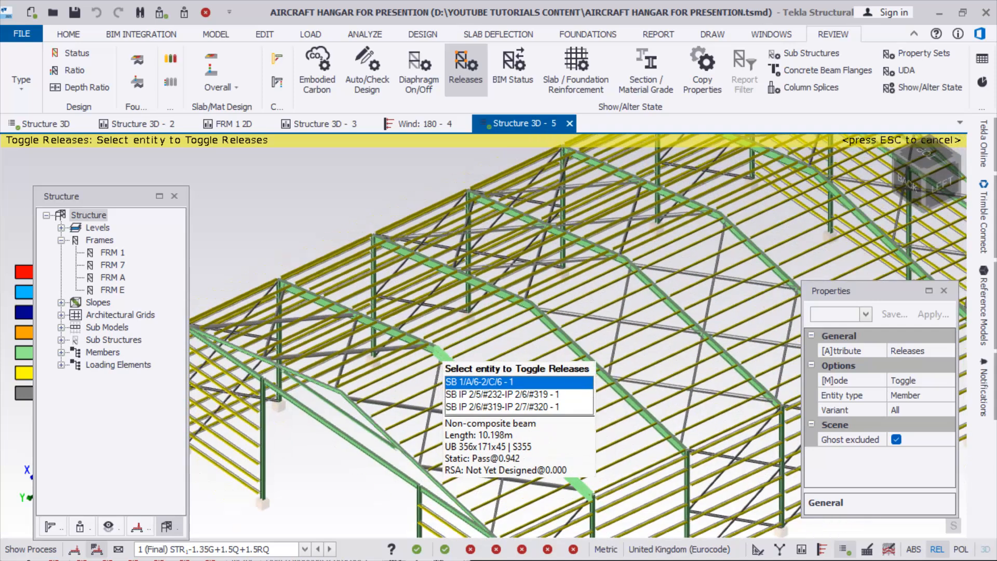
{"action": "scroll", "coordinate": [441, 363], "scroll_direction": "down", "scroll_amount": 2}
{"action": "scroll", "coordinate": [415, 374], "scroll_direction": "up", "scroll_amount": 2}
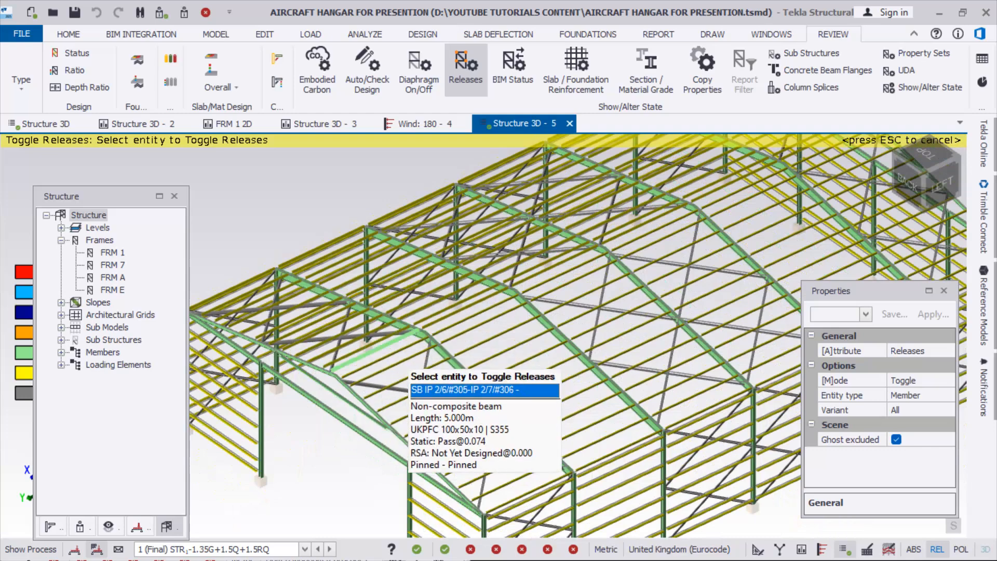
{"action": "scroll", "coordinate": [405, 411], "scroll_direction": "down", "scroll_amount": 3}
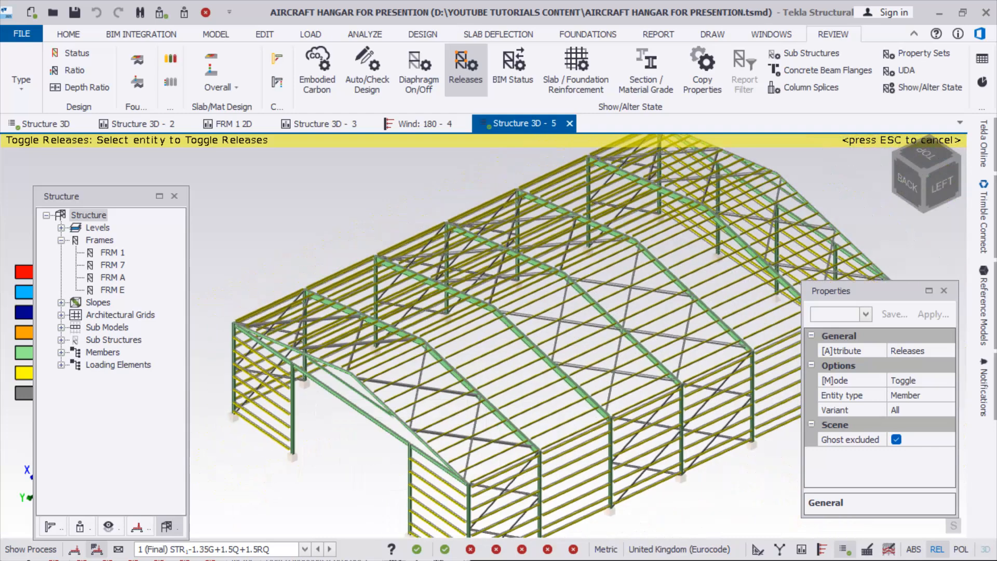
{"action": "right_click_drag", "start_coordinate": [343, 229], "coordinate": [350, 217]}
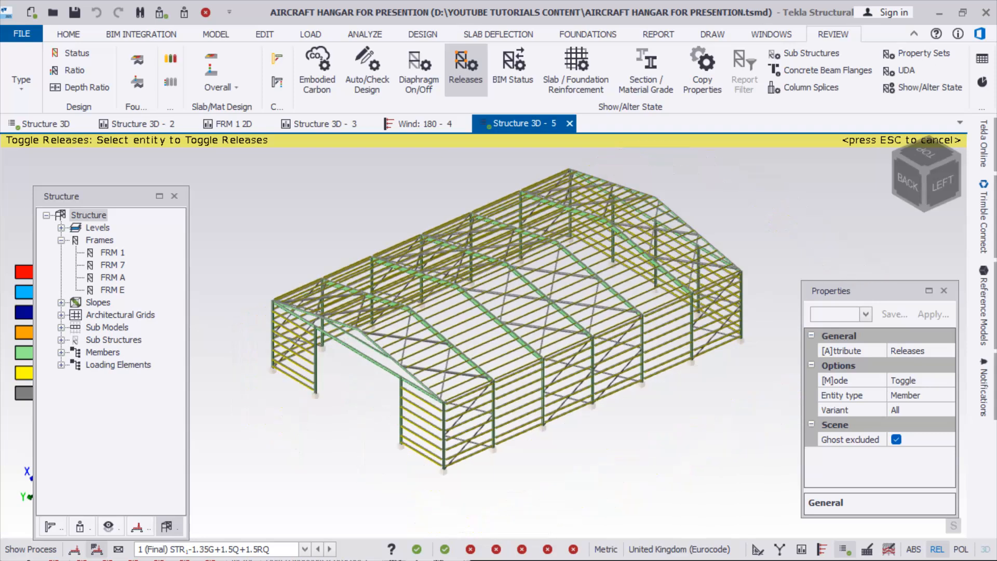
{"action": "scroll", "coordinate": [345, 264], "scroll_direction": "up", "scroll_amount": 4}
{"action": "scroll", "coordinate": [583, 336], "scroll_direction": "down", "scroll_amount": 3}
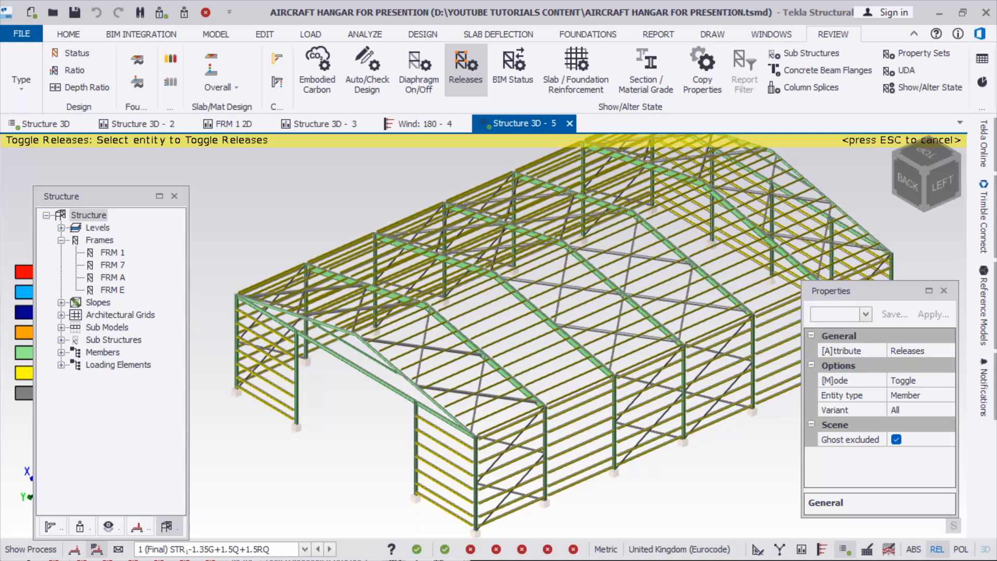
{"action": "scroll", "coordinate": [475, 366], "scroll_direction": "up", "scroll_amount": 3}
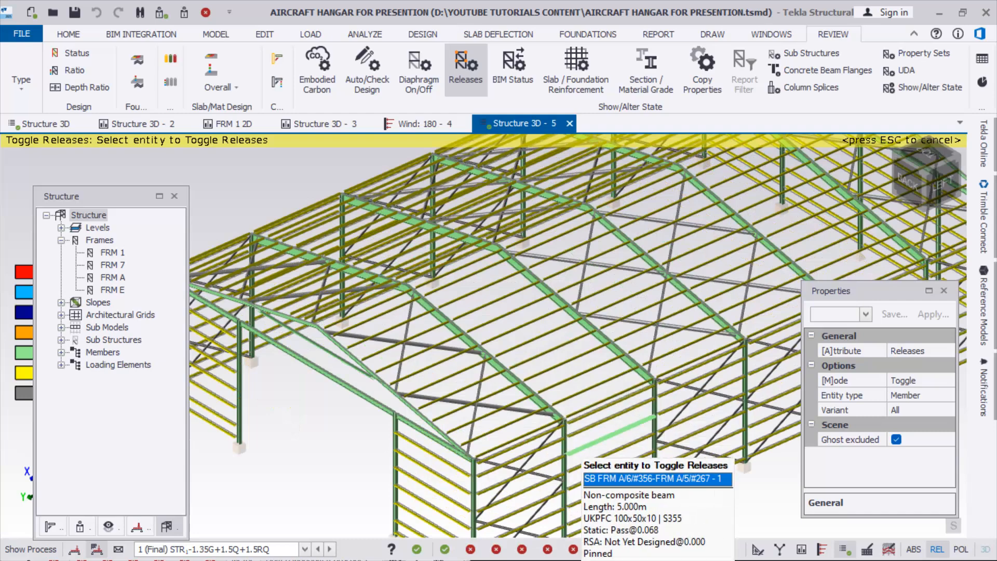
Examine the end releases of the gridline 6 rafter, the column at A/6 and the purlins between gridlines 5 and 6
{"action": "scroll", "coordinate": [436, 335], "scroll_direction": "down", "scroll_amount": 3}
{"action": "scroll", "coordinate": [436, 335], "scroll_direction": "up", "scroll_amount": 2}
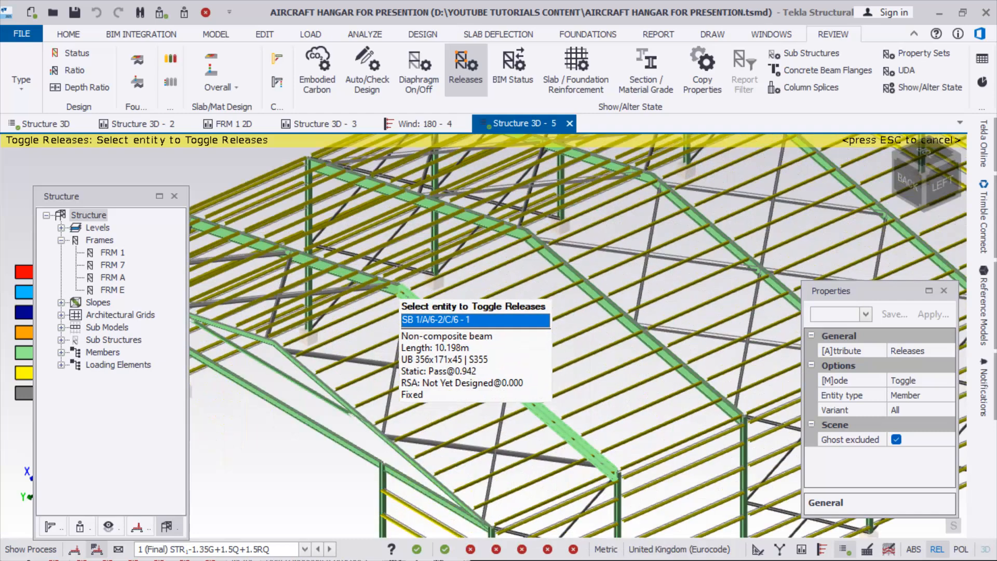
{"action": "scroll", "coordinate": [441, 347], "scroll_direction": "up", "scroll_amount": 1}
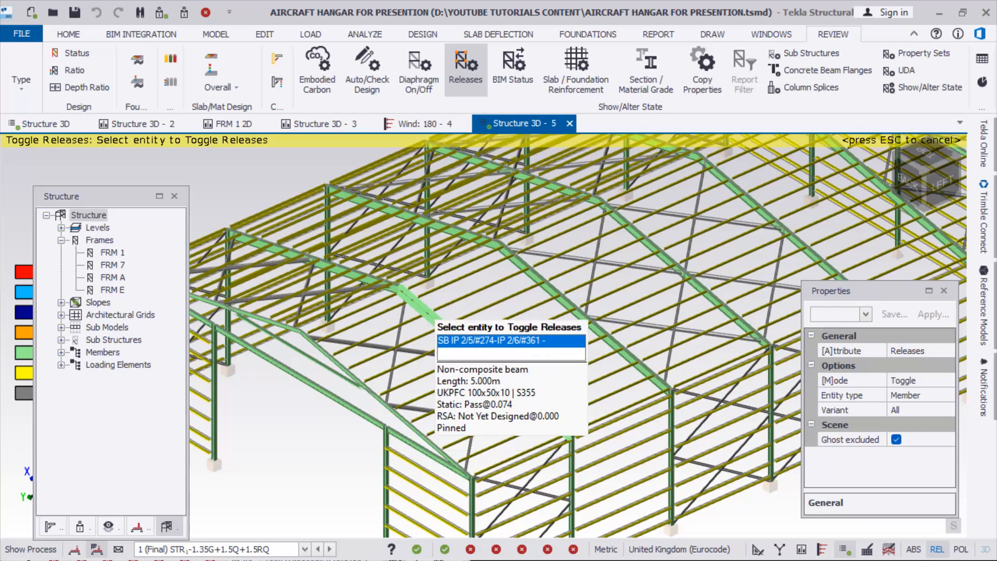
{"action": "scroll", "coordinate": [446, 337], "scroll_direction": "up", "scroll_amount": 3}
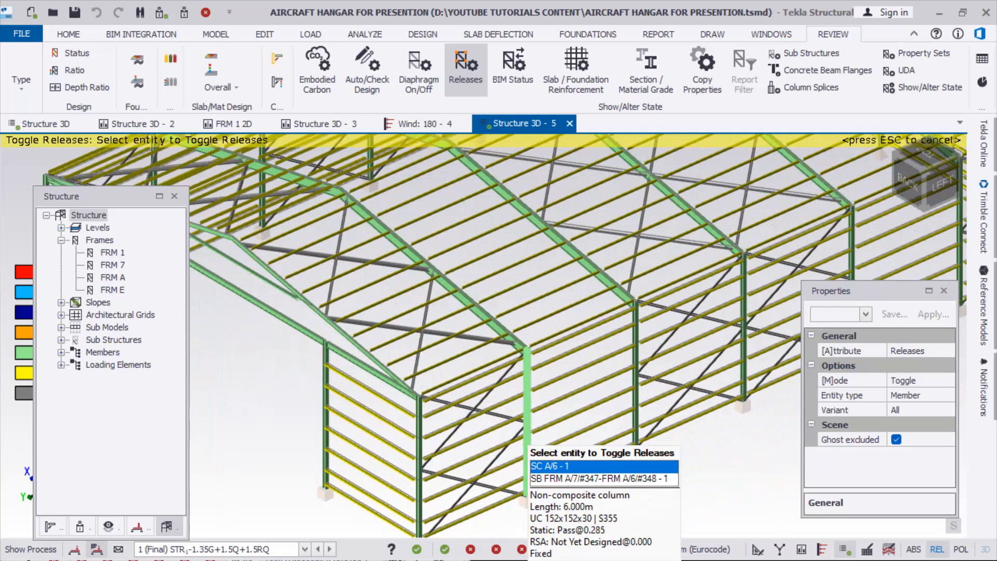
{"action": "scroll", "coordinate": [532, 312], "scroll_direction": "down", "scroll_amount": 3}
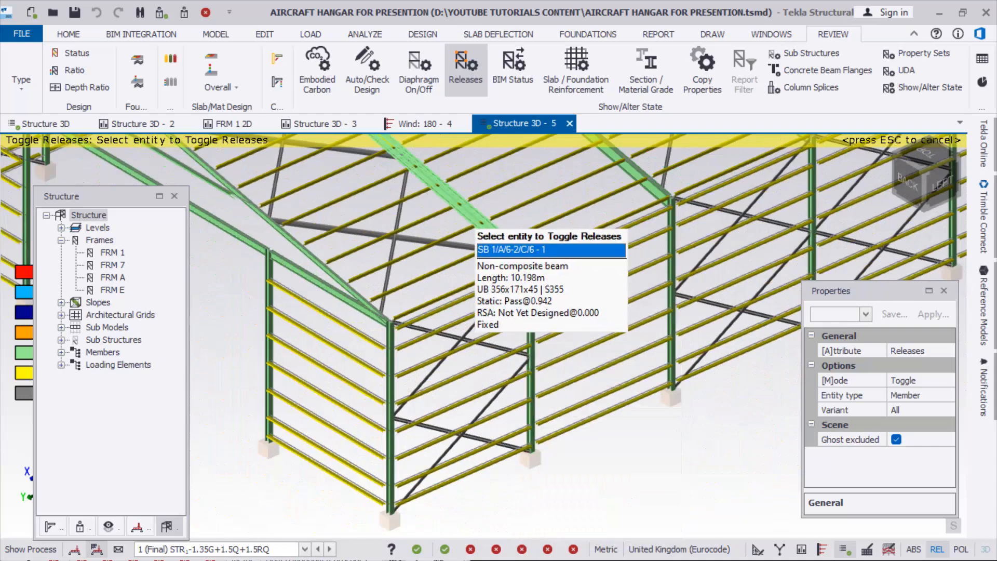
{"action": "scroll", "coordinate": [514, 335], "scroll_direction": "down", "scroll_amount": 5}
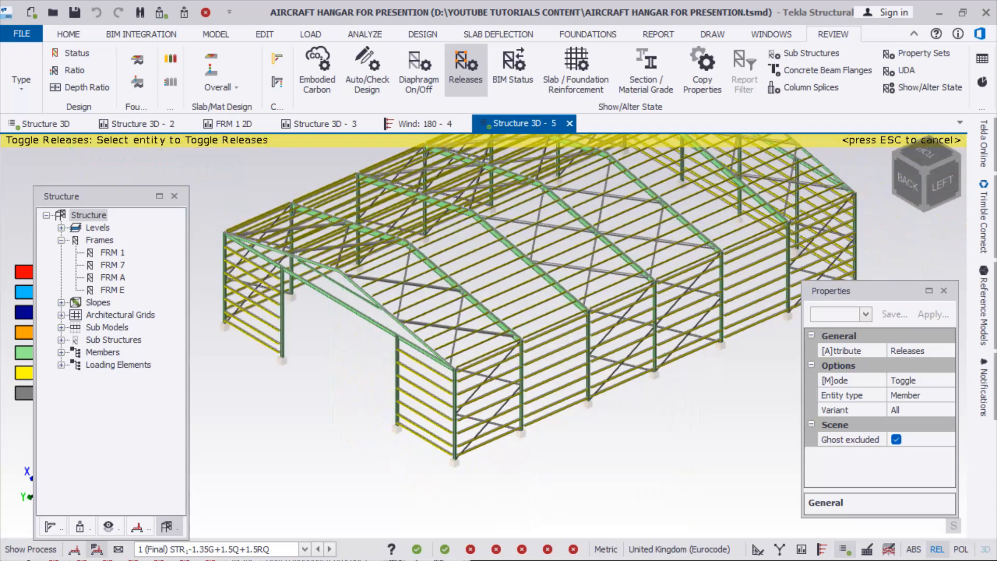
{"action": "scroll", "coordinate": [447, 306], "scroll_direction": "up", "scroll_amount": 1}
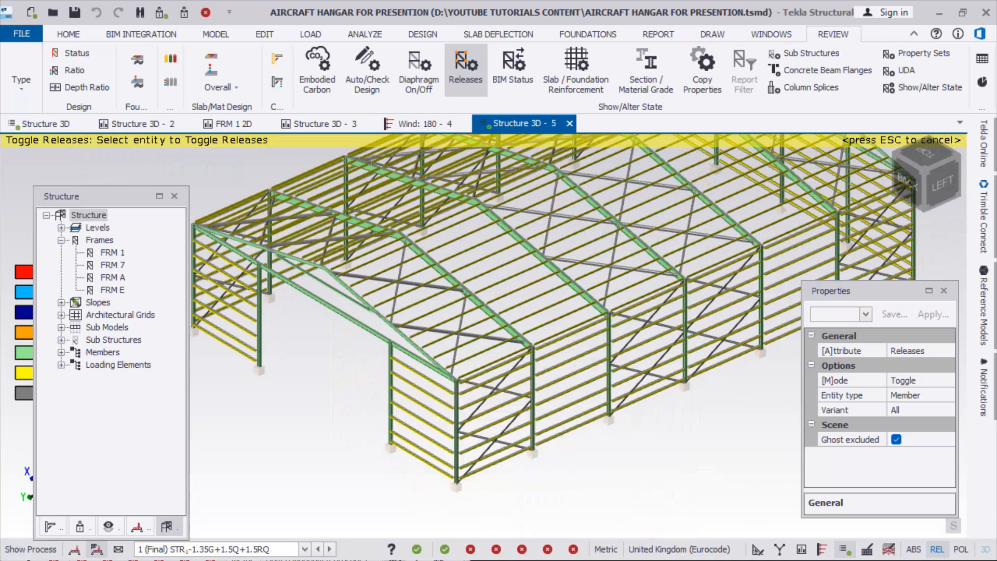
{"action": "scroll", "coordinate": [462, 301], "scroll_direction": "up", "scroll_amount": 1}
{"action": "scroll", "coordinate": [457, 304], "scroll_direction": "up", "scroll_amount": 1}
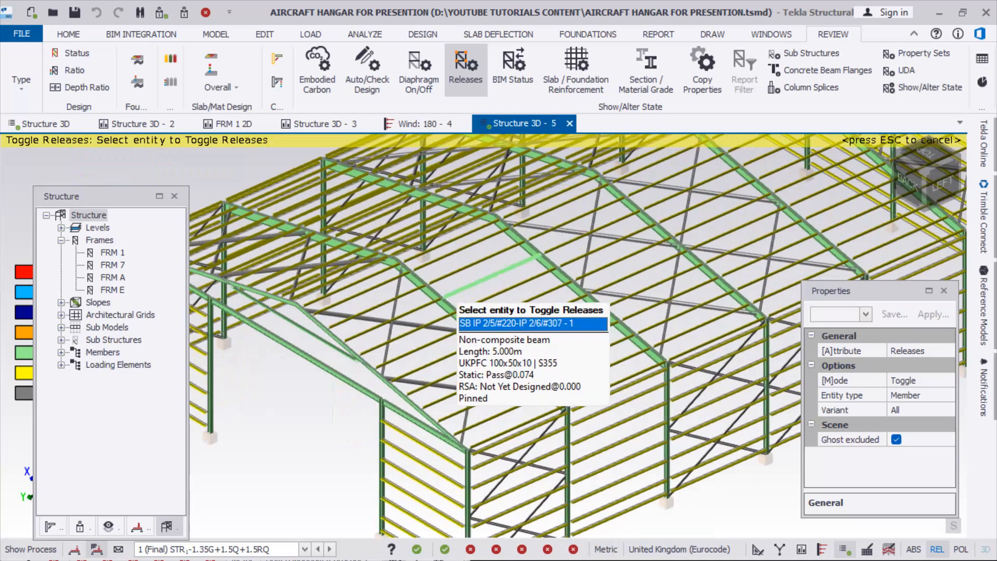
{"action": "scroll", "coordinate": [462, 322], "scroll_direction": "up", "scroll_amount": 2}
{"action": "scroll", "coordinate": [455, 314], "scroll_direction": "up", "scroll_amount": 1}
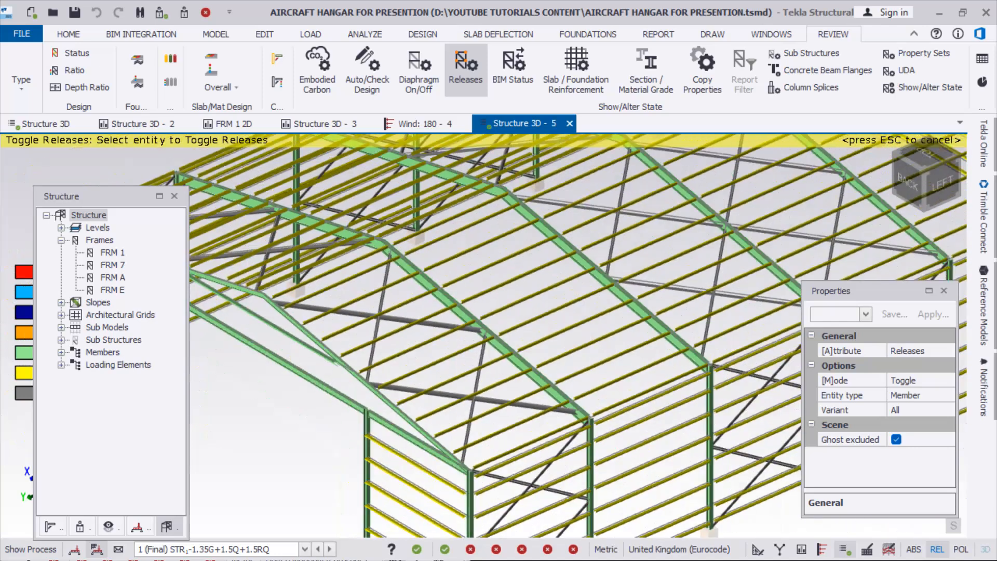
{"action": "scroll", "coordinate": [453, 320], "scroll_direction": "down", "scroll_amount": 2}
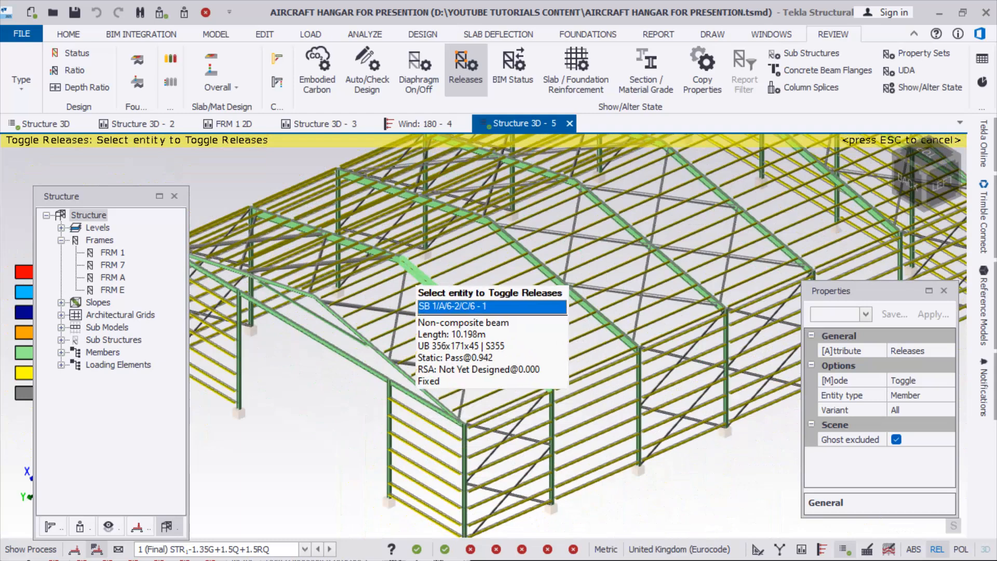
{"action": "scroll", "coordinate": [408, 270], "scroll_direction": "up", "scroll_amount": 2}
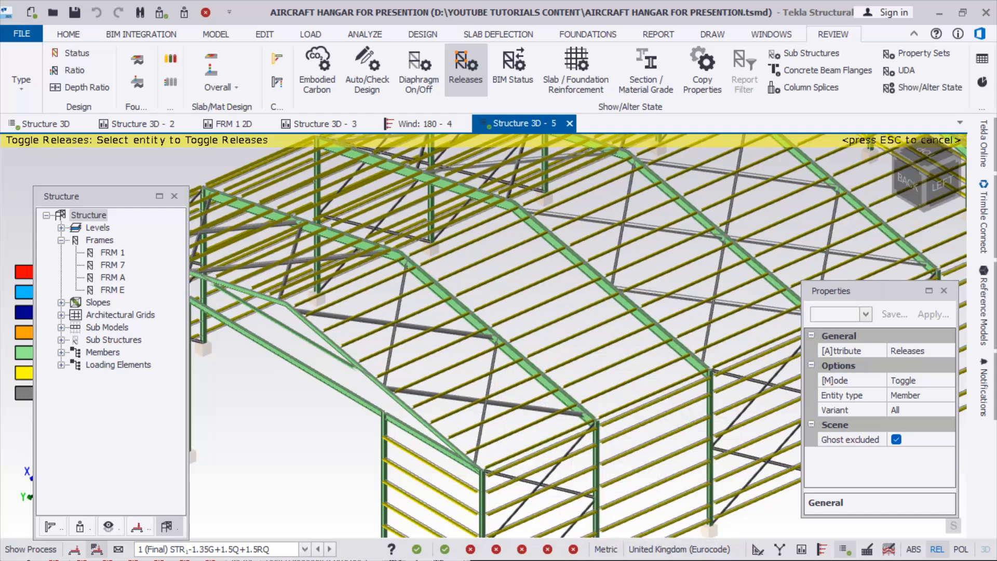
{"action": "scroll", "coordinate": [485, 318], "scroll_direction": "down", "scroll_amount": 2}
{"action": "scroll", "coordinate": [540, 392], "scroll_direction": "down", "scroll_amount": 2}
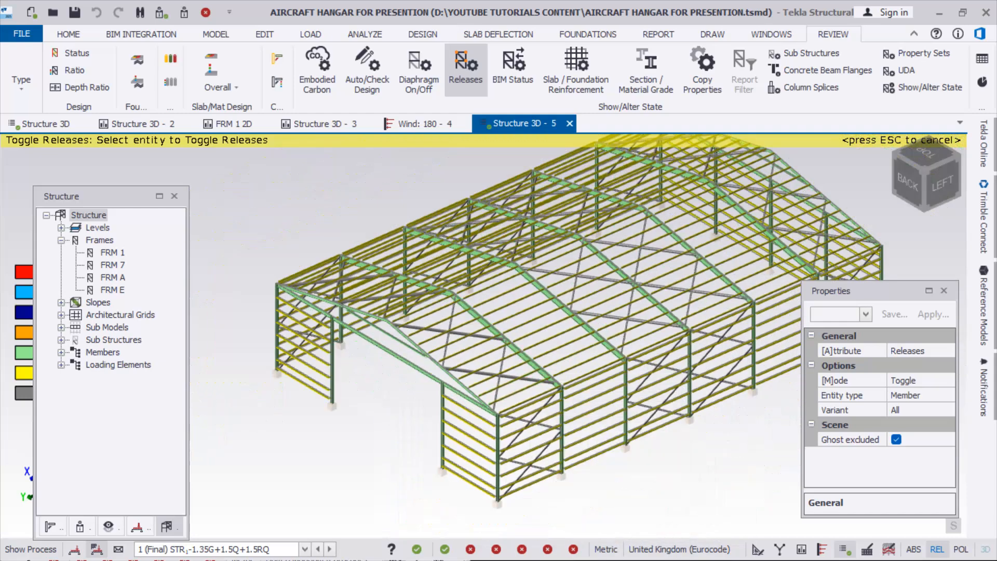
Compare the end releases of the purlins between gridlines 6 and 7 with those between gridlines 5 and 6
{"action": "scroll", "coordinate": [441, 379], "scroll_direction": "up", "scroll_amount": 2}
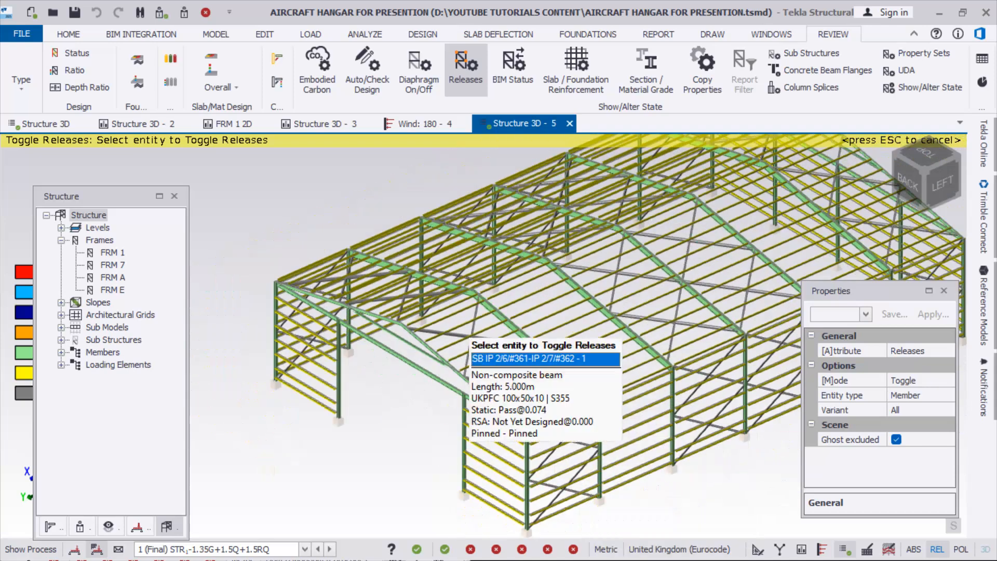
{"action": "scroll", "coordinate": [460, 329], "scroll_direction": "up", "scroll_amount": 2}
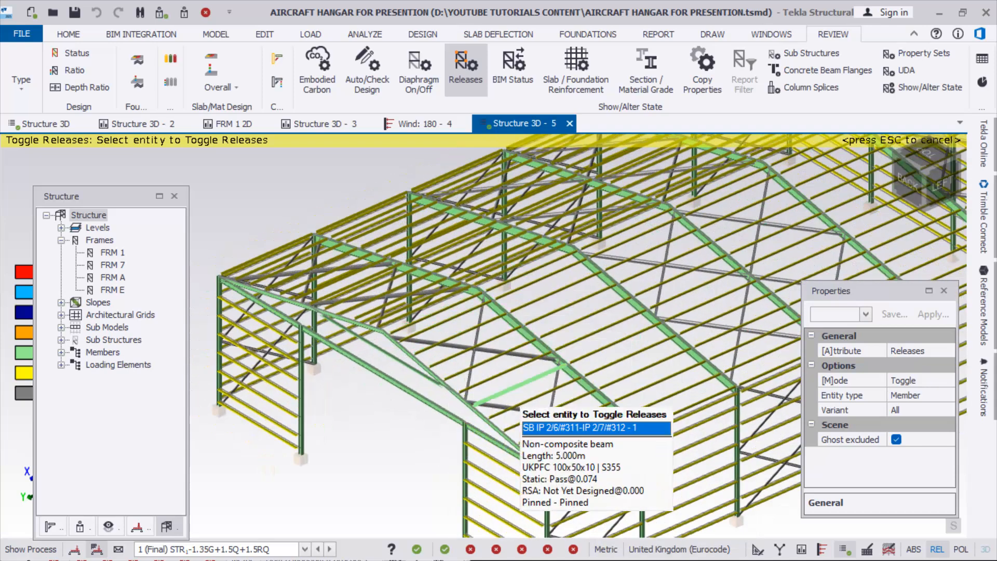
{"action": "scroll", "coordinate": [516, 366], "scroll_direction": "up", "scroll_amount": 2}
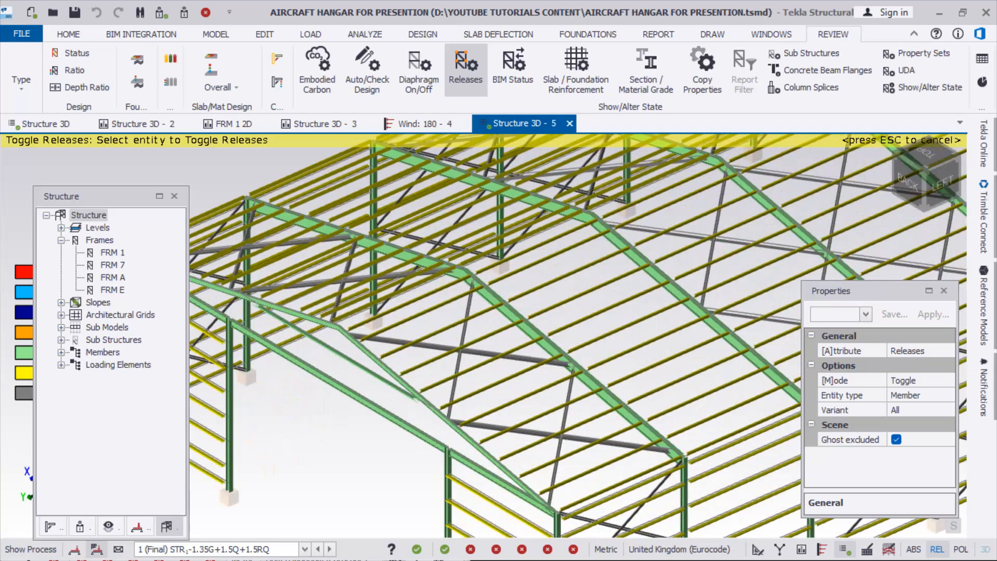
{"action": "scroll", "coordinate": [447, 363], "scroll_direction": "down", "scroll_amount": 2}
{"action": "scroll", "coordinate": [478, 337], "scroll_direction": "down", "scroll_amount": 2}
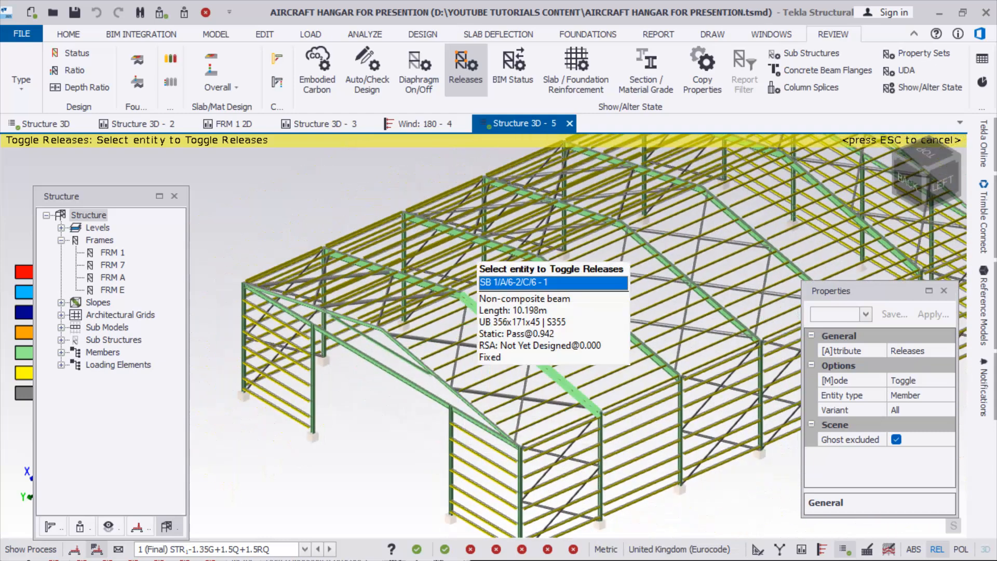
{"action": "scroll", "coordinate": [480, 348], "scroll_direction": "up", "scroll_amount": 1}
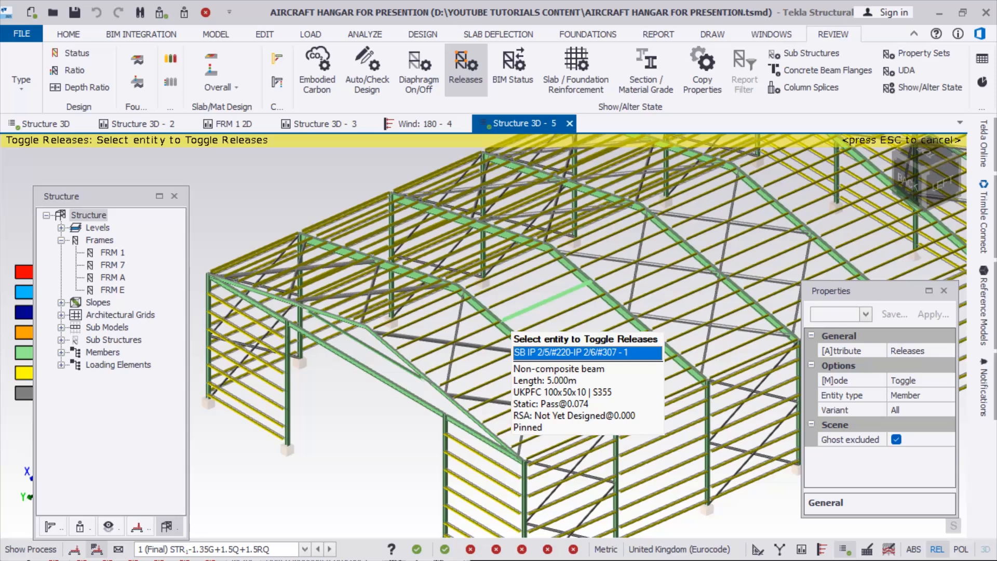
{"action": "scroll", "coordinate": [352, 372], "scroll_direction": "down", "scroll_amount": 1}
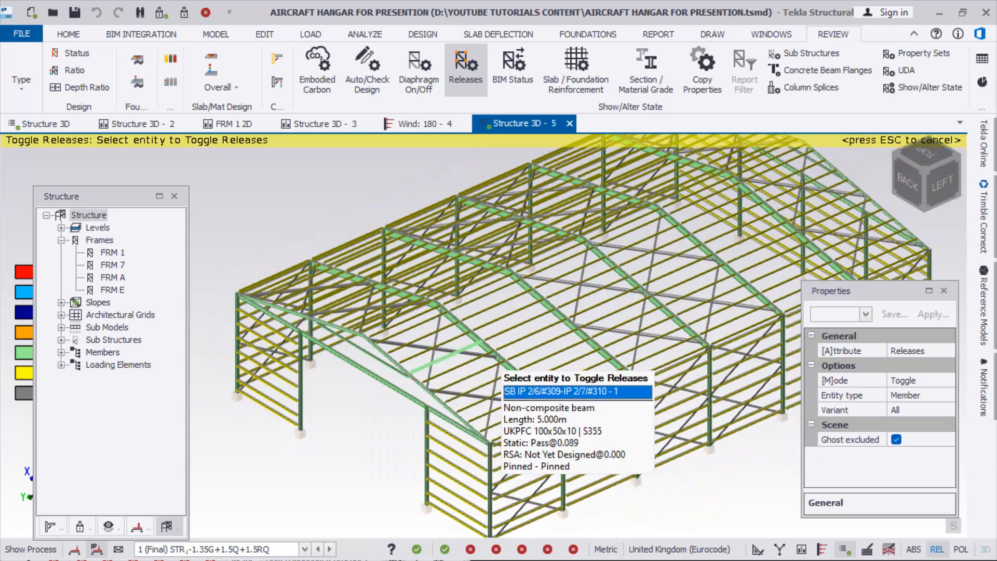
{"action": "scroll", "coordinate": [467, 374], "scroll_direction": "up", "scroll_amount": 2}
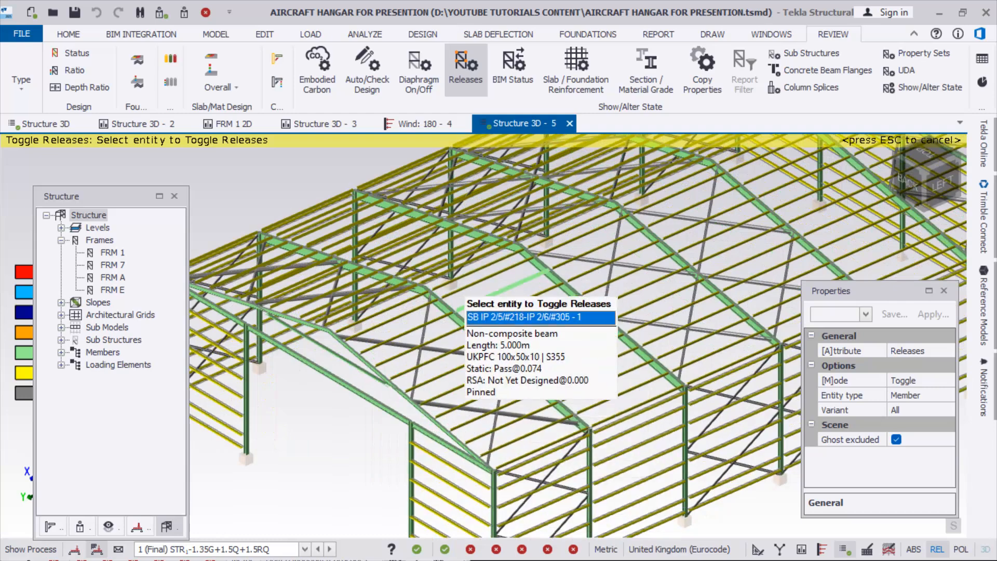
{"action": "scroll", "coordinate": [457, 436], "scroll_direction": "up", "scroll_amount": 2}
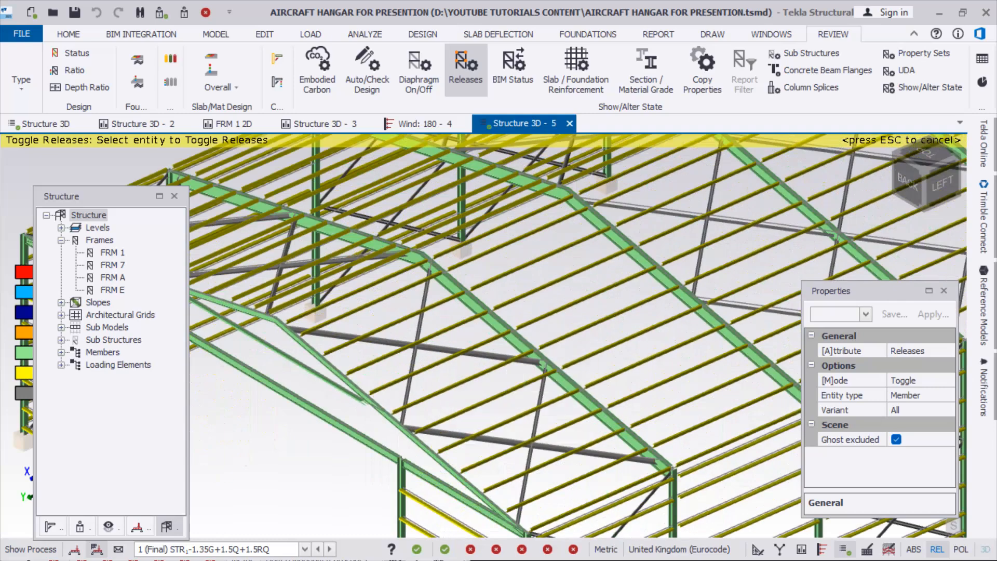
{"action": "scroll", "coordinate": [421, 365], "scroll_direction": "down", "scroll_amount": 1}
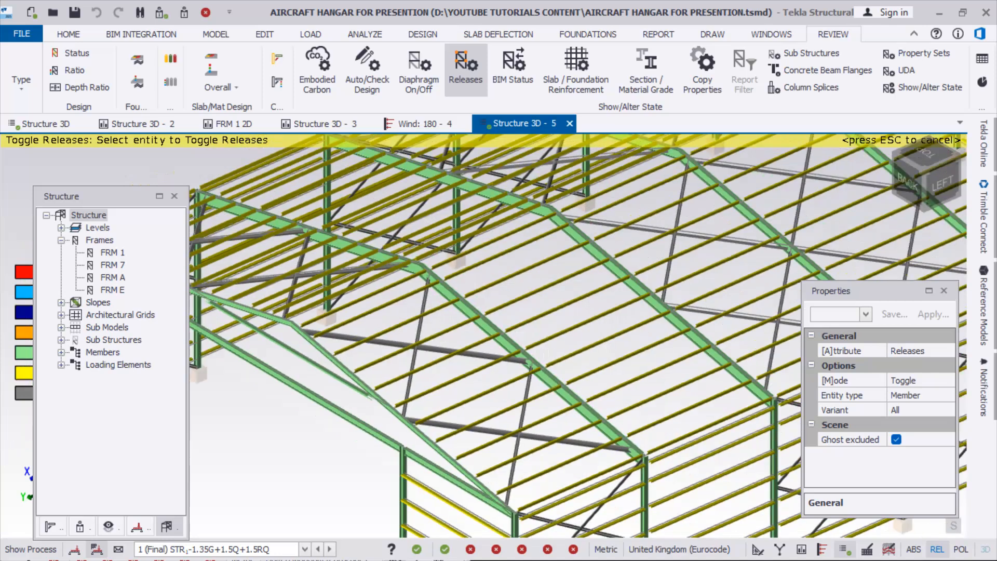
{"action": "scroll", "coordinate": [421, 364], "scroll_direction": "down", "scroll_amount": 1}
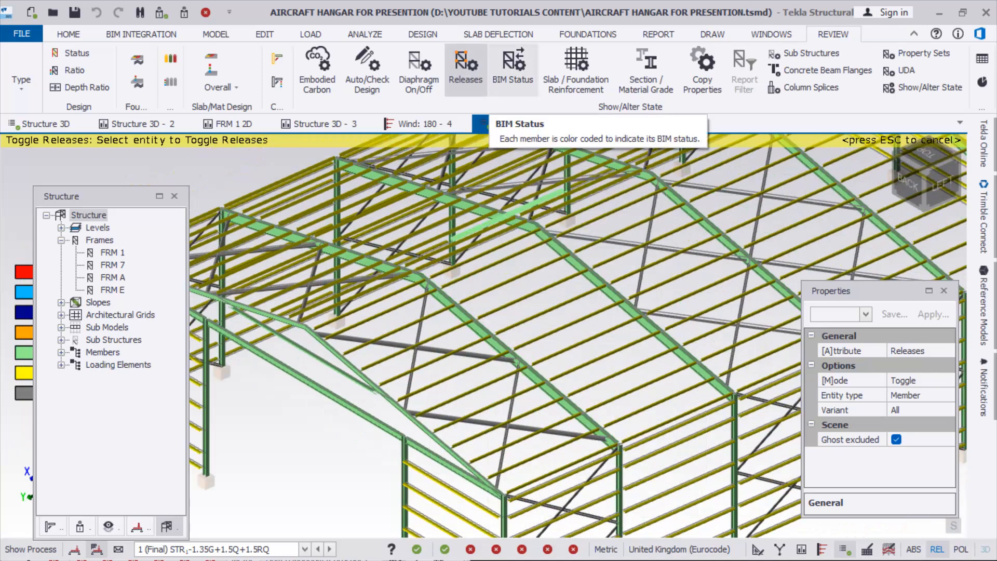
Run a first-order linear analysis of the hangar with the preselected load combinations
{"action": "left_click", "coordinate": [364, 34]}
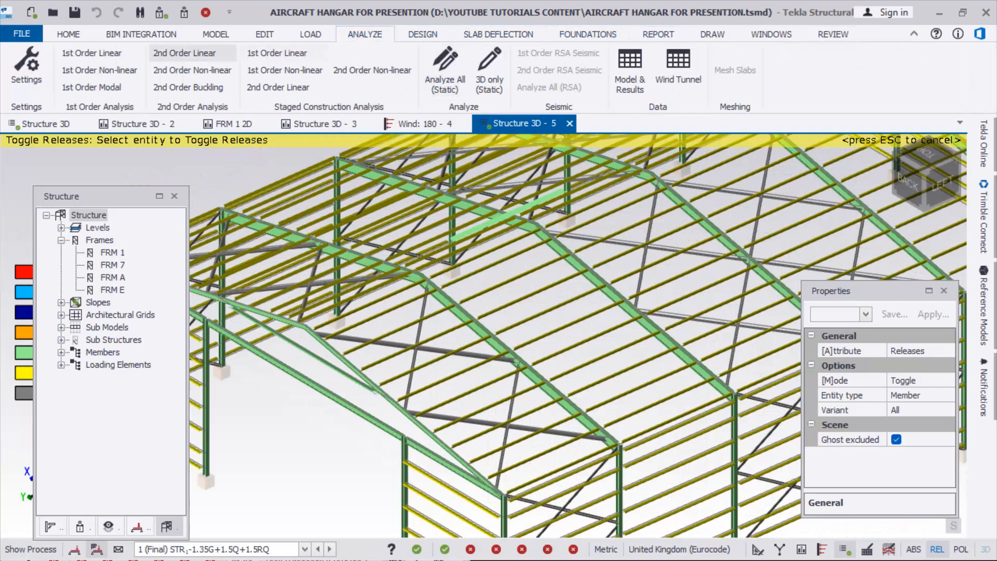
{"action": "left_click", "coordinate": [92, 53]}
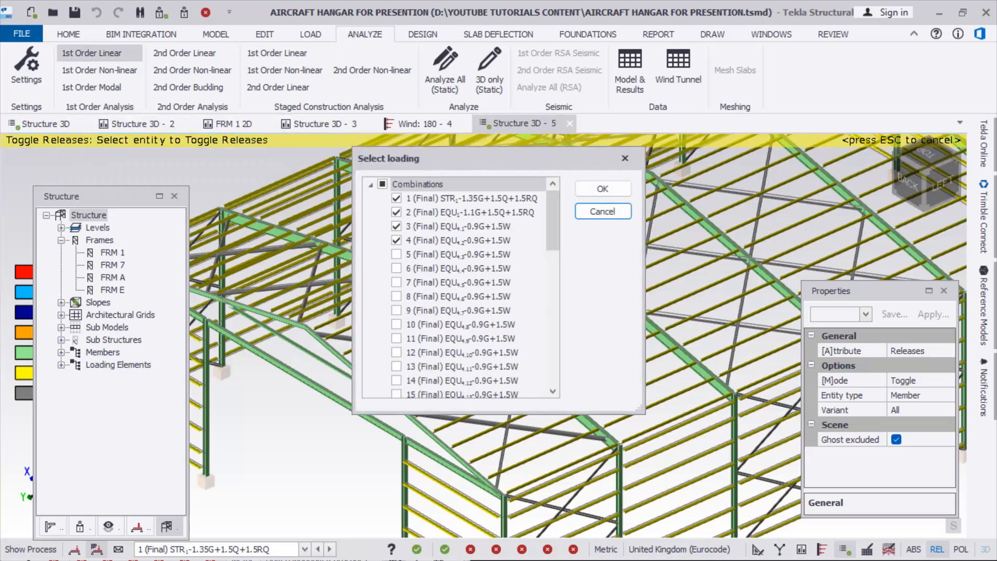
{"action": "left_click", "coordinate": [602, 188]}
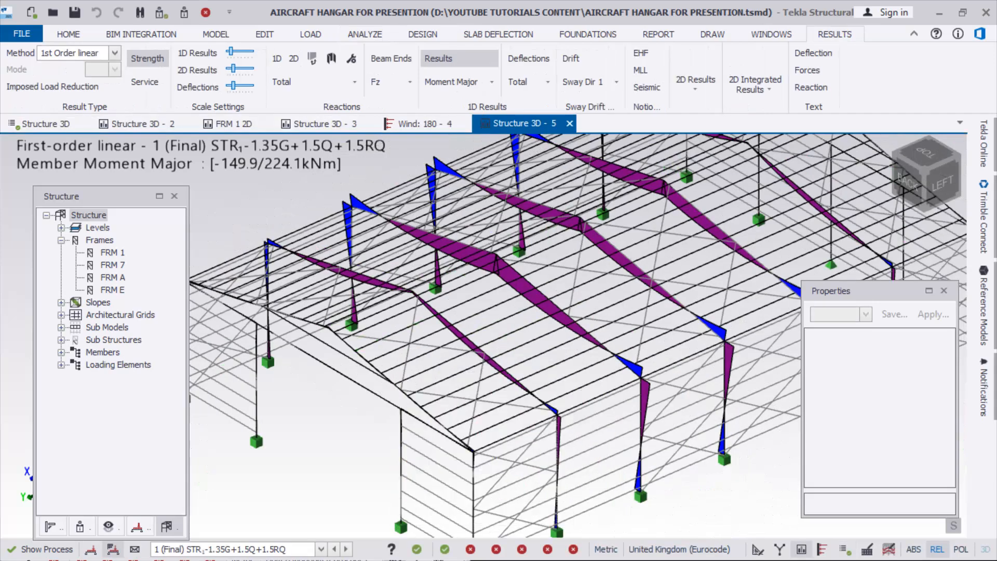
Examine the major moment diagrams across the portal frames under combination 1, focusing on the gridline 5 rafter's member forces
{"action": "scroll", "coordinate": [502, 285], "scroll_direction": "up", "scroll_amount": 3}
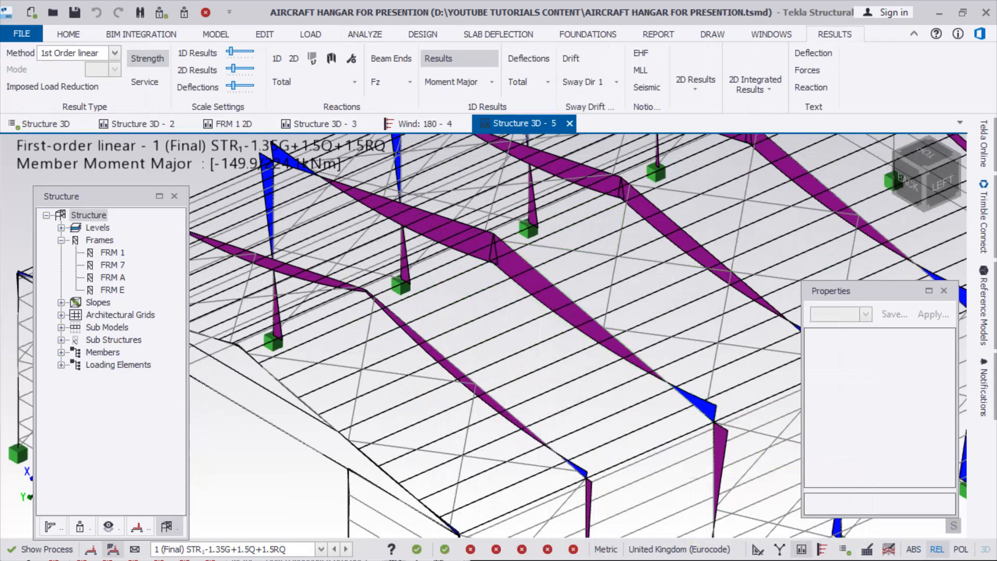
{"action": "scroll", "coordinate": [475, 325], "scroll_direction": "down", "scroll_amount": 3}
{"action": "scroll", "coordinate": [489, 296], "scroll_direction": "down", "scroll_amount": 1}
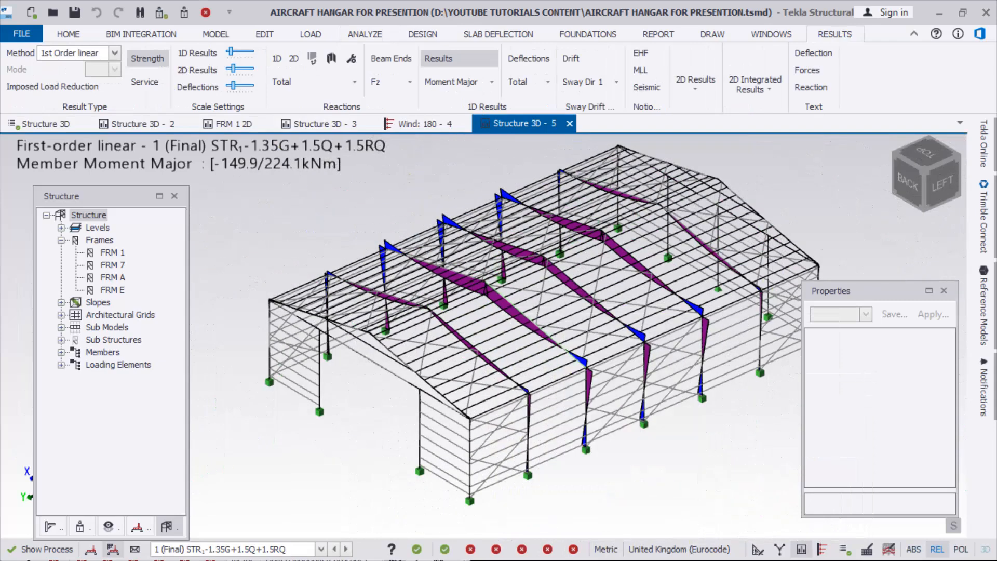
{"action": "scroll", "coordinate": [518, 353], "scroll_direction": "up", "scroll_amount": 1}
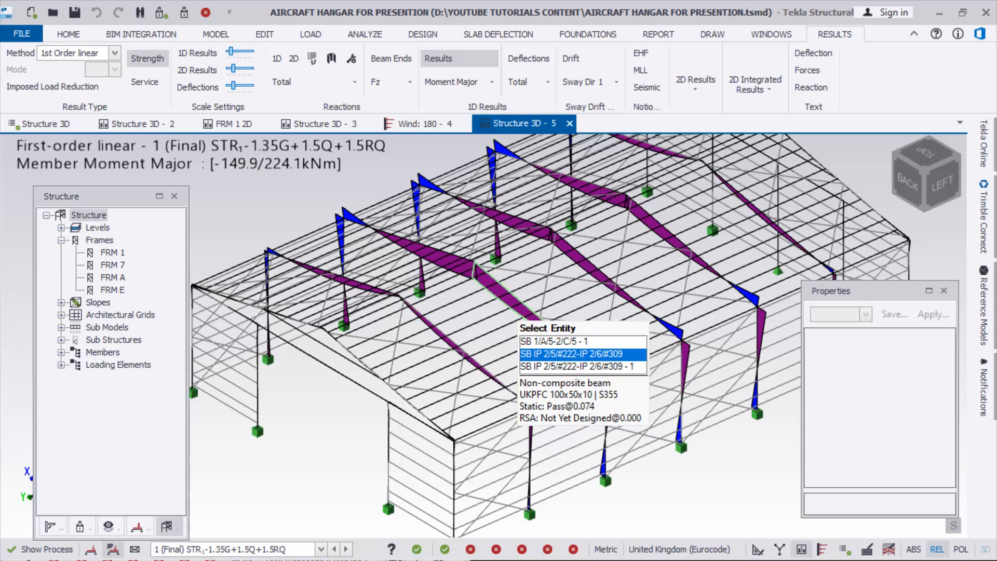
{"action": "scroll", "coordinate": [517, 319], "scroll_direction": "up", "scroll_amount": 3}
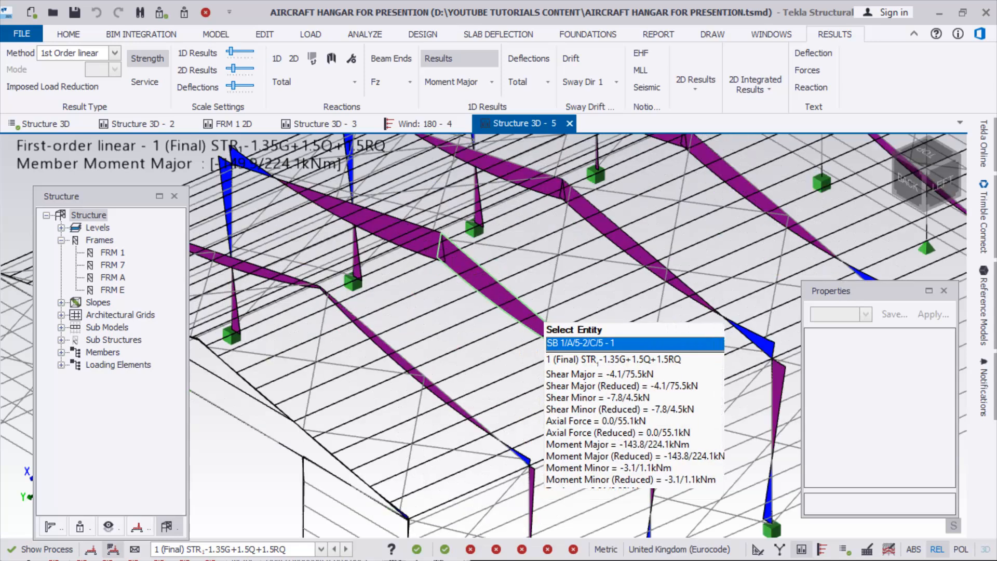
{"action": "scroll", "coordinate": [517, 320], "scroll_direction": "down", "scroll_amount": 3}
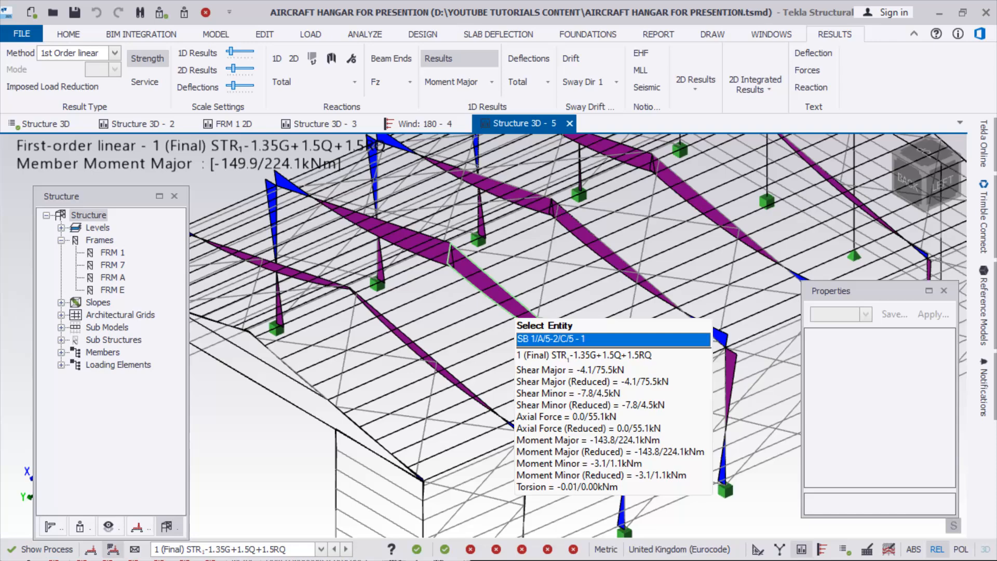
{"action": "scroll", "coordinate": [405, 347], "scroll_direction": "down", "scroll_amount": 5}
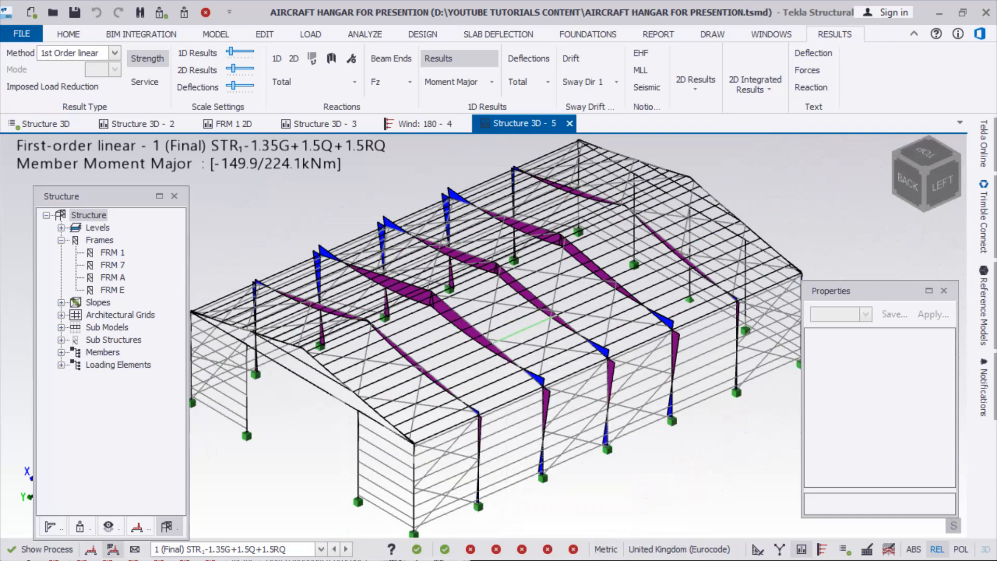
Inspect the major moments and member forces at the gridline 5 eaves, including the adjoining purlins and the column at A/5
{"action": "scroll", "coordinate": [500, 331], "scroll_direction": "up", "scroll_amount": 3}
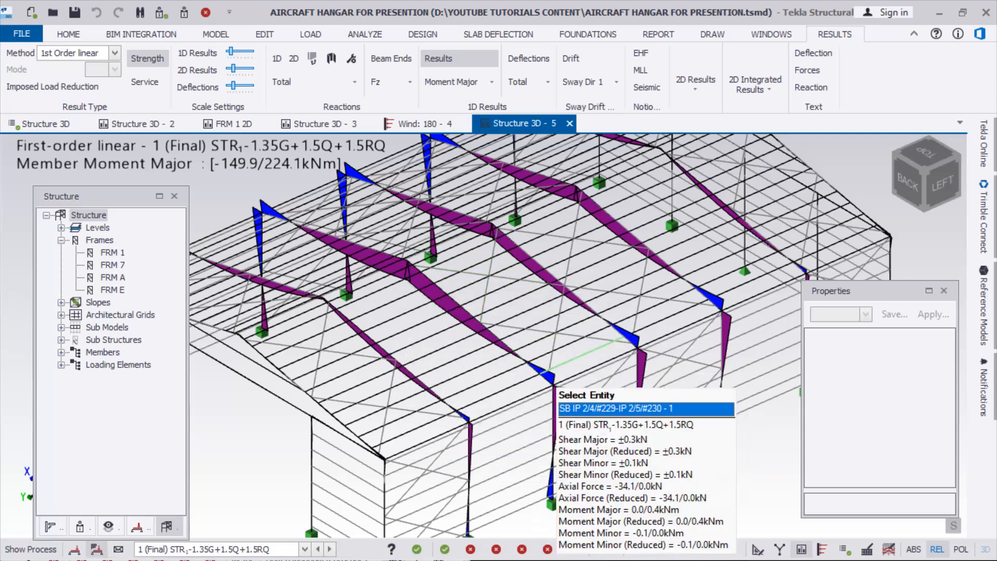
{"action": "scroll", "coordinate": [553, 431], "scroll_direction": "down", "scroll_amount": 2}
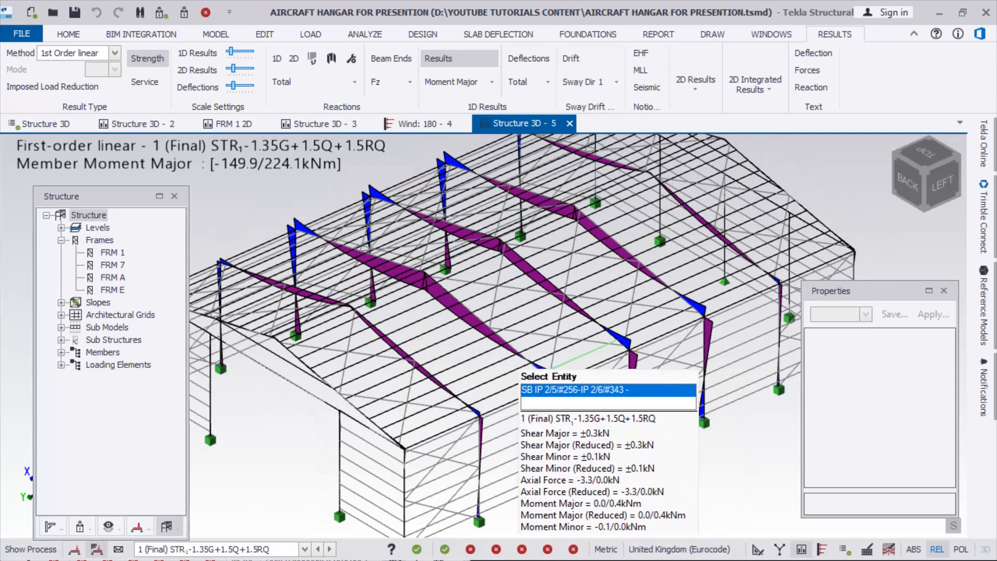
{"action": "scroll", "coordinate": [481, 395], "scroll_direction": "up", "scroll_amount": 3}
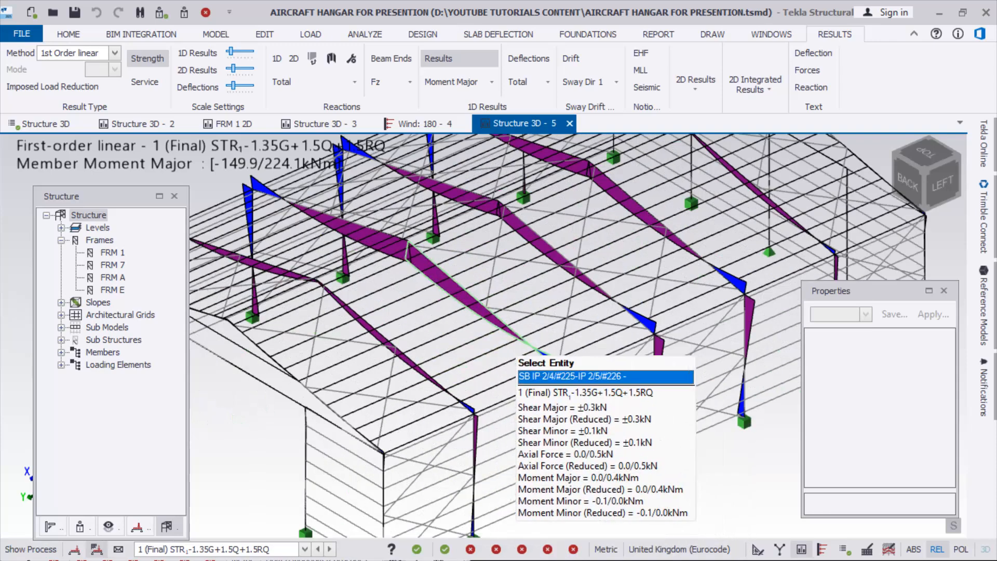
{"action": "scroll", "coordinate": [557, 394], "scroll_direction": "up", "scroll_amount": 4}
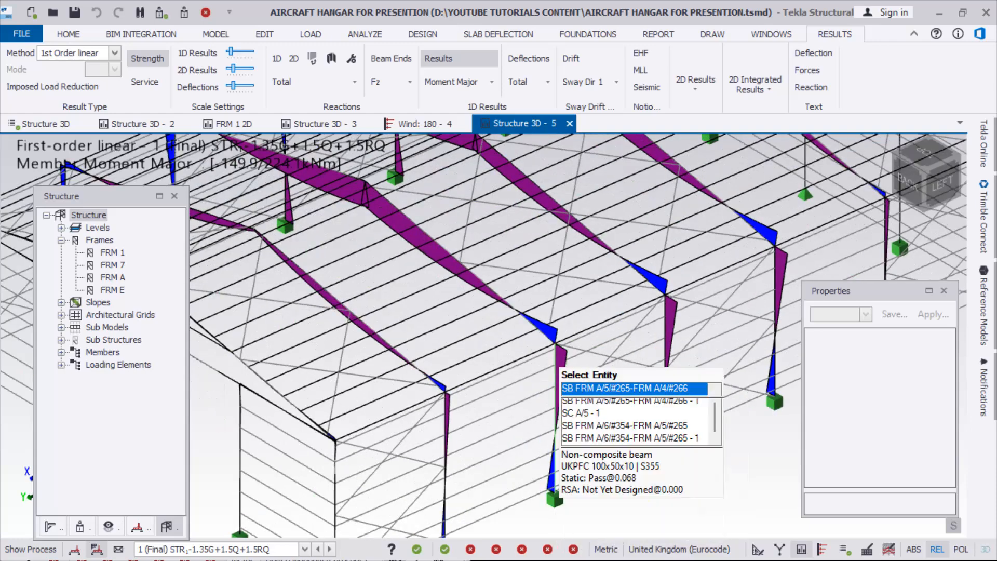
{"action": "scroll", "coordinate": [557, 394], "scroll_direction": "down", "scroll_amount": 1}
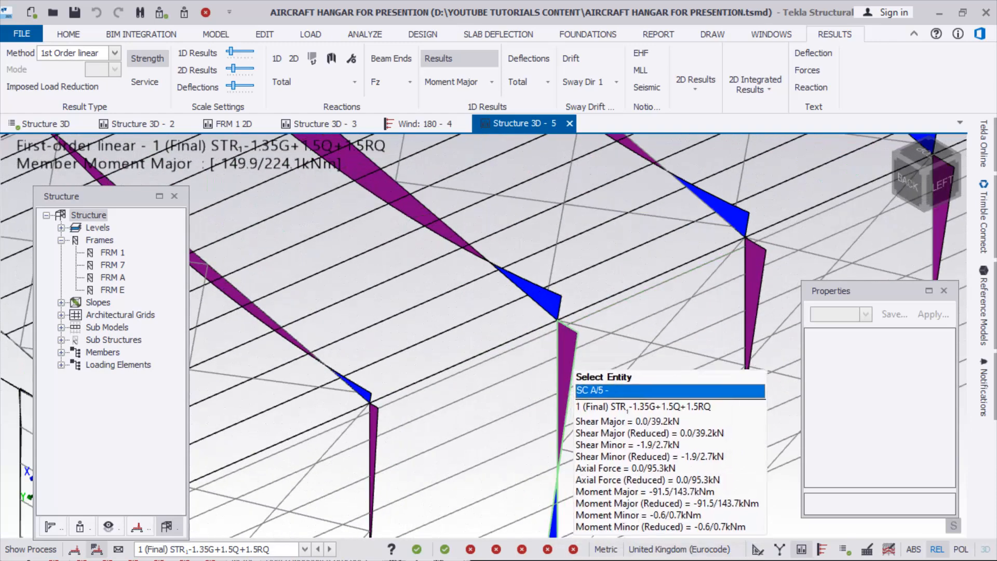
Examine the major moment diagrams of the portal frames along gridline A, from the eaves down to the column bases
{"action": "scroll", "coordinate": [562, 383], "scroll_direction": "down", "scroll_amount": 1}
{"action": "scroll", "coordinate": [571, 410], "scroll_direction": "down", "scroll_amount": 2}
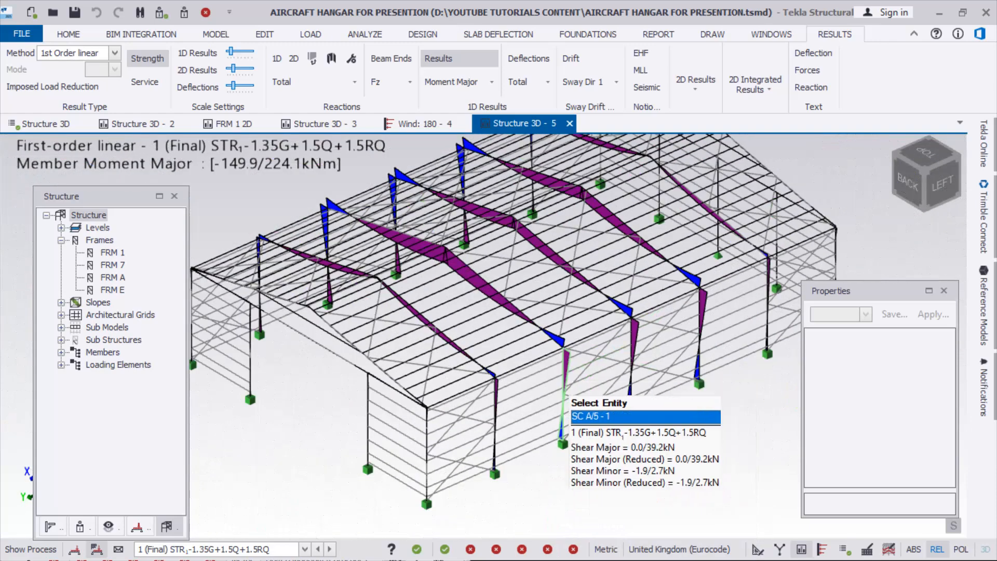
{"action": "scroll", "coordinate": [569, 438], "scroll_direction": "up", "scroll_amount": 2}
{"action": "left_click", "coordinate": [422, 34]}
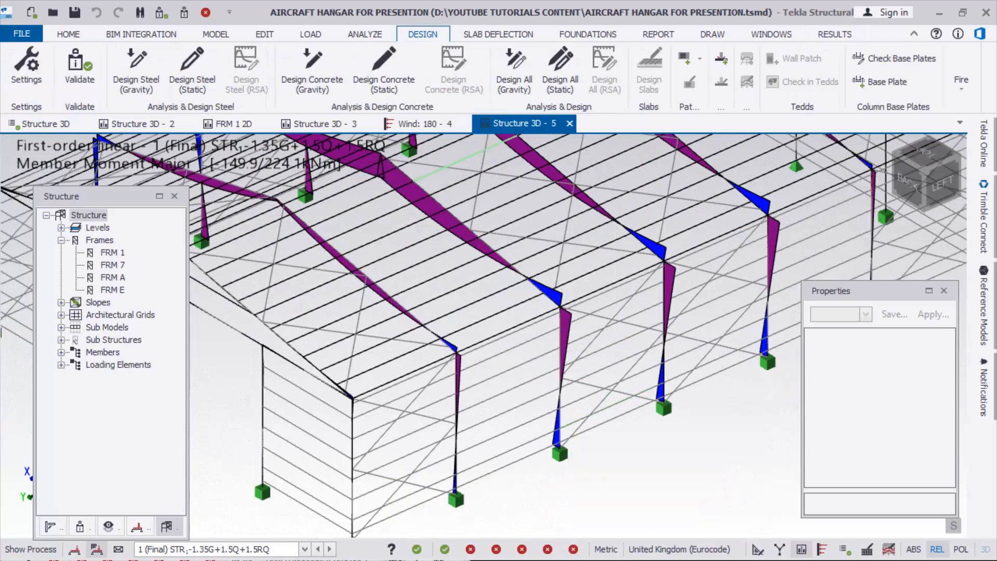
{"action": "scroll", "coordinate": [543, 415], "scroll_direction": "down", "scroll_amount": 2}
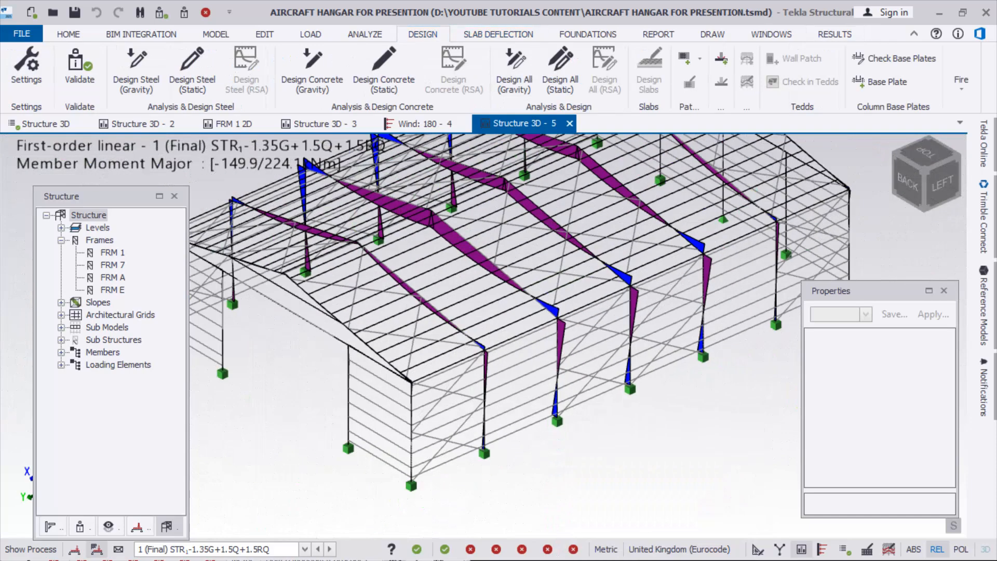
{"action": "scroll", "coordinate": [542, 415], "scroll_direction": "up", "scroll_amount": 1}
{"action": "scroll", "coordinate": [542, 415], "scroll_direction": "down", "scroll_amount": 2}
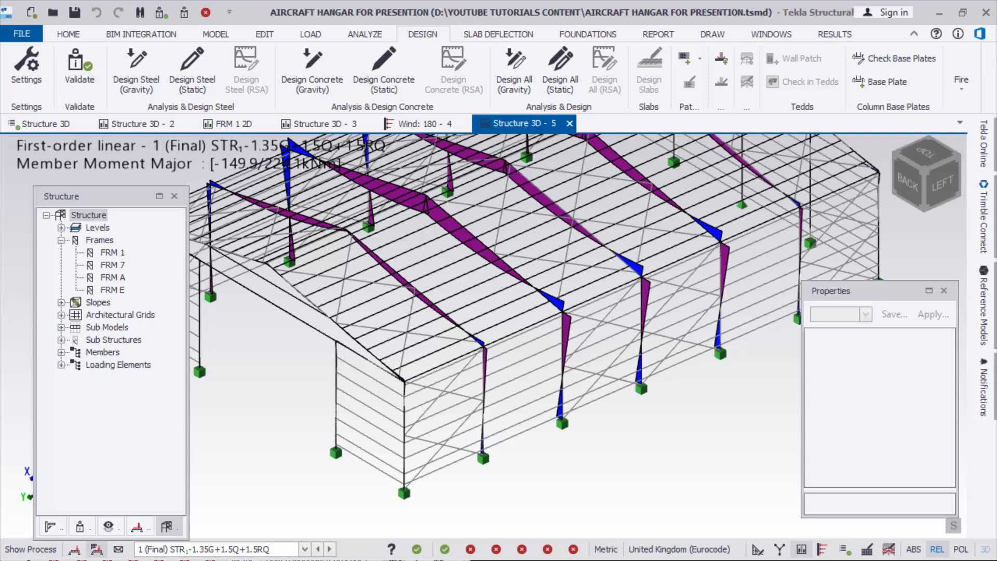
{"action": "scroll", "coordinate": [565, 382], "scroll_direction": "up", "scroll_amount": 2}
{"action": "mouse_move", "coordinate": [562, 397]}
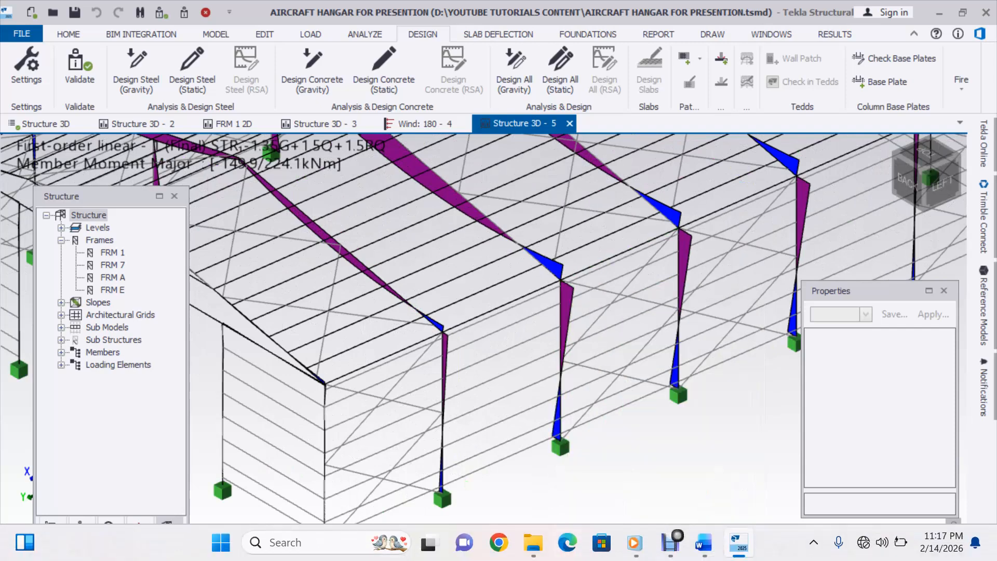
Switch to the hangar analysis document in Word and study the Euler buckling formula and the effective length factors for each end condition
{"action": "mouse_move", "coordinate": [703, 543]}
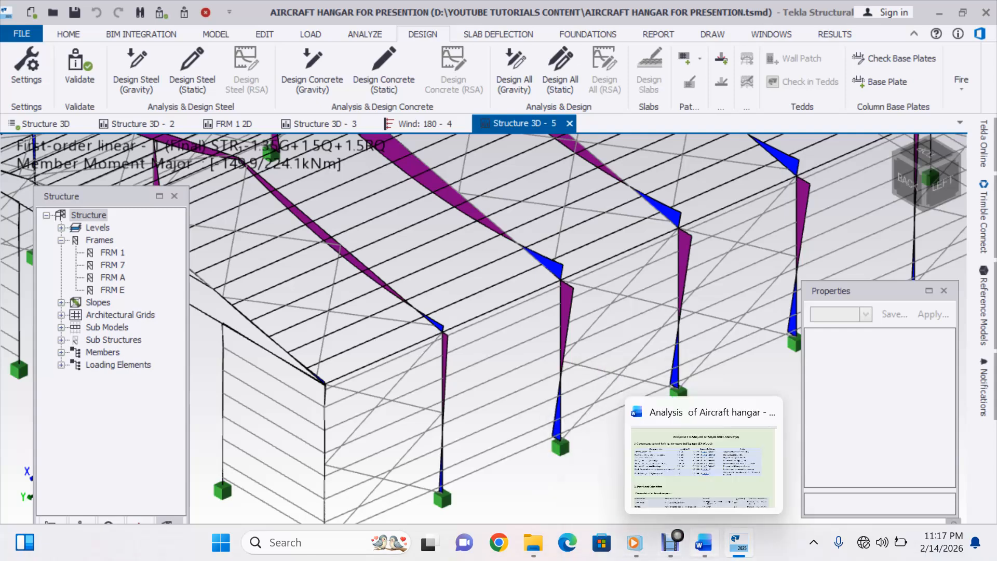
{"action": "left_click", "coordinate": [703, 468]}
{"action": "scroll", "coordinate": [498, 291], "scroll_direction": "down", "scroll_amount": 10}
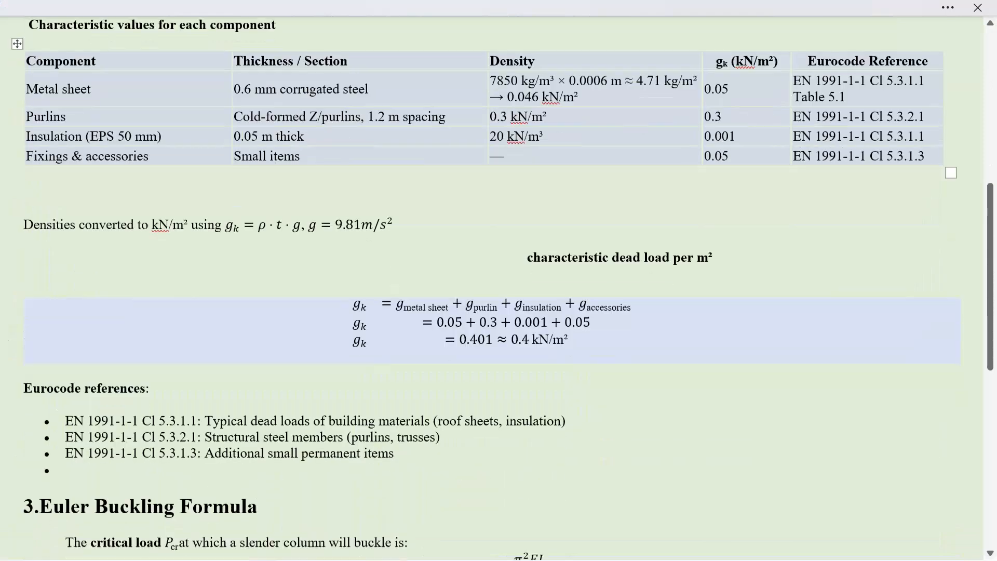
{"action": "scroll", "coordinate": [499, 291], "scroll_direction": "down", "scroll_amount": 2}
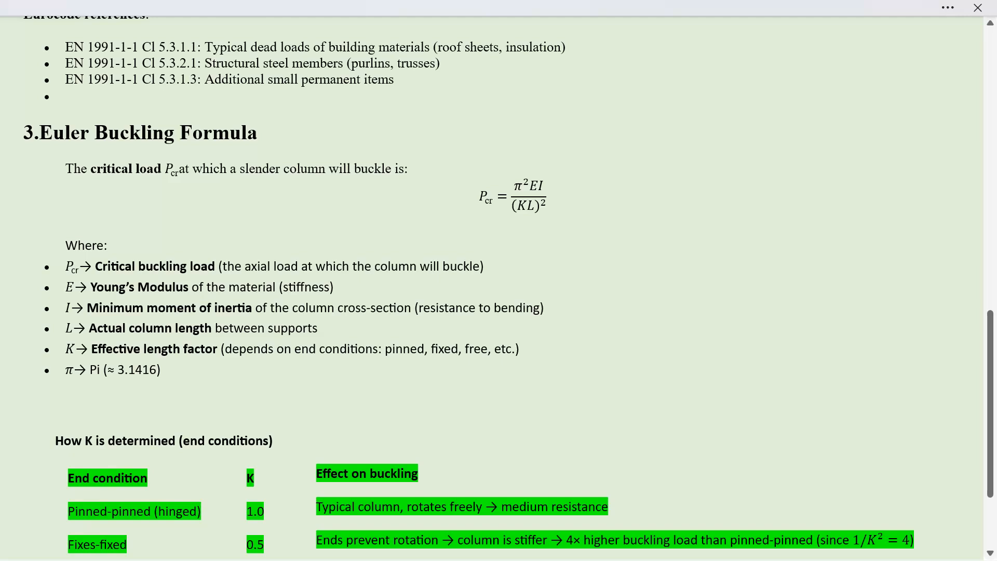
{"action": "scroll", "coordinate": [499, 291], "scroll_direction": "up", "scroll_amount": 2}
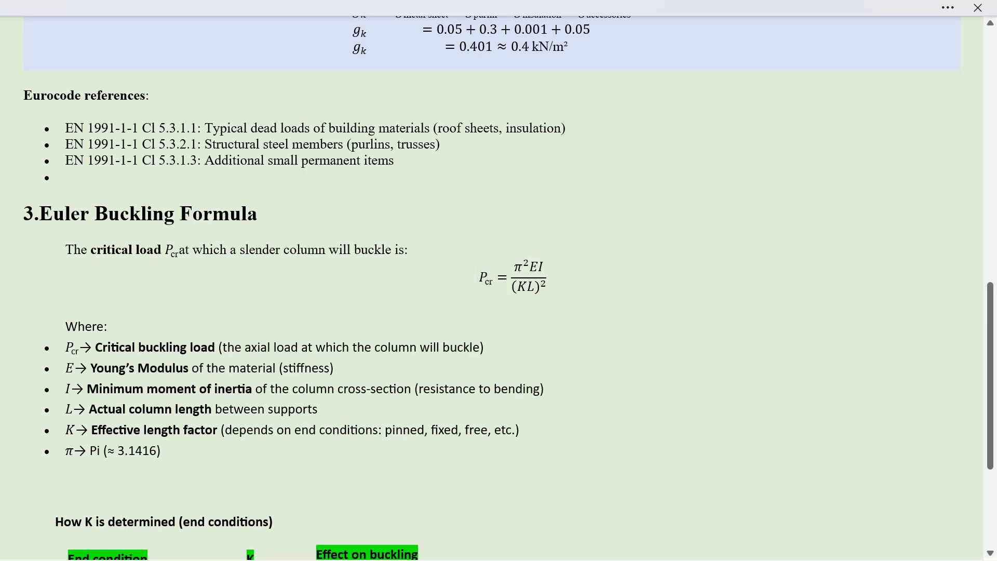
{"action": "scroll", "coordinate": [499, 288], "scroll_direction": "down", "scroll_amount": 3}
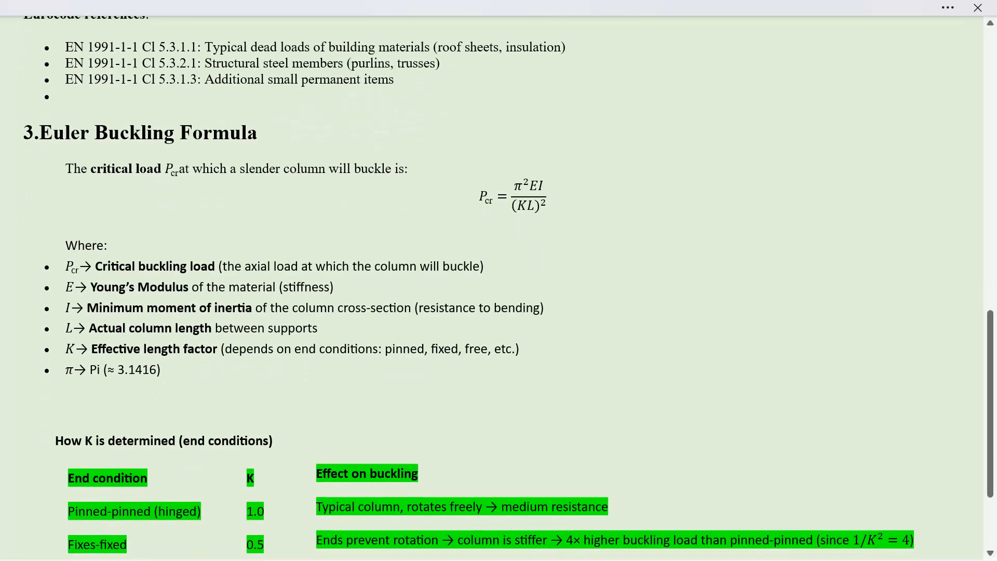
{"action": "scroll", "coordinate": [499, 288], "scroll_direction": "down", "scroll_amount": 5}
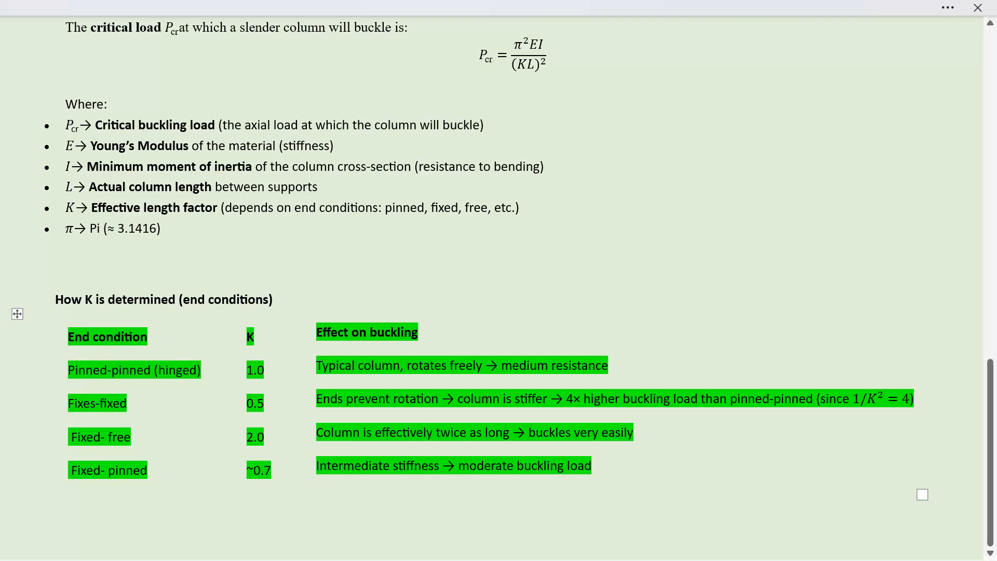
{"action": "scroll", "coordinate": [498, 280], "scroll_direction": "up", "scroll_amount": 1}
{"action": "scroll", "coordinate": [499, 281], "scroll_direction": "up", "scroll_amount": 3}
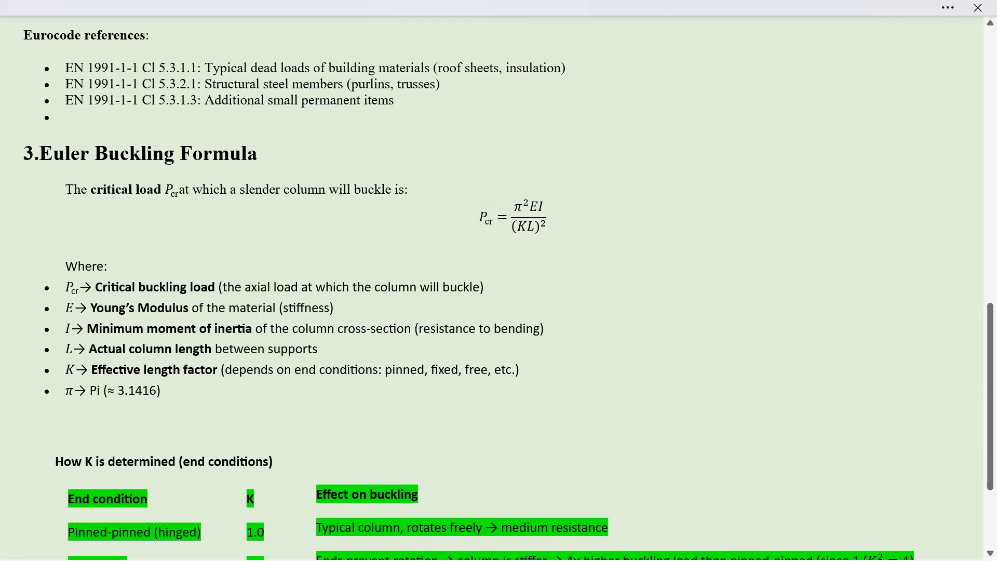
{"action": "scroll", "coordinate": [498, 280], "scroll_direction": "down", "scroll_amount": 3}
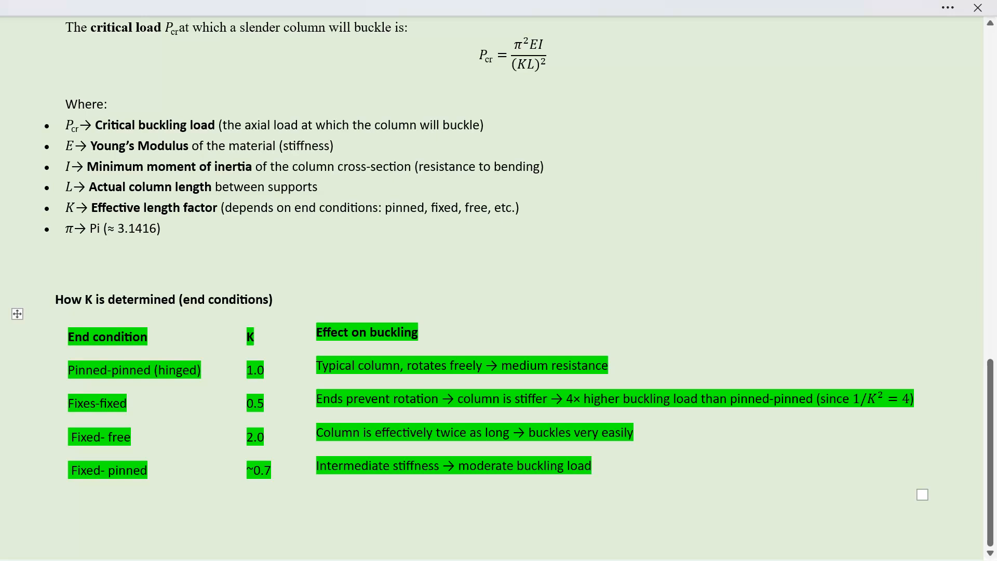
Look back over the characteristic dead load calculation and the buckling formula, and return to Tekla Structural Designer
{"action": "scroll", "coordinate": [499, 280], "scroll_direction": "up", "scroll_amount": 6}
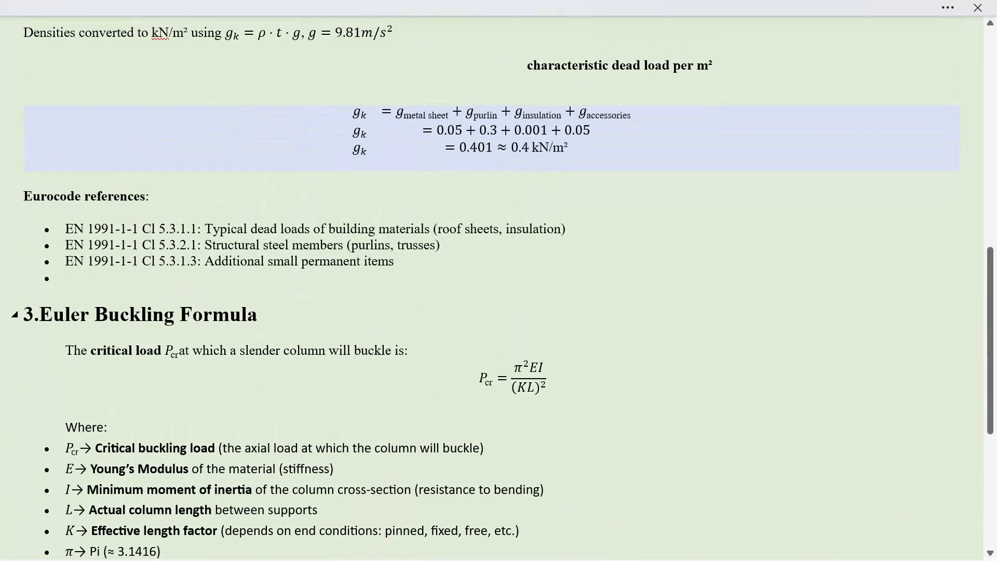
{"action": "scroll", "coordinate": [499, 280], "scroll_direction": "up", "scroll_amount": 6}
{"action": "scroll", "coordinate": [498, 281], "scroll_direction": "down", "scroll_amount": 3}
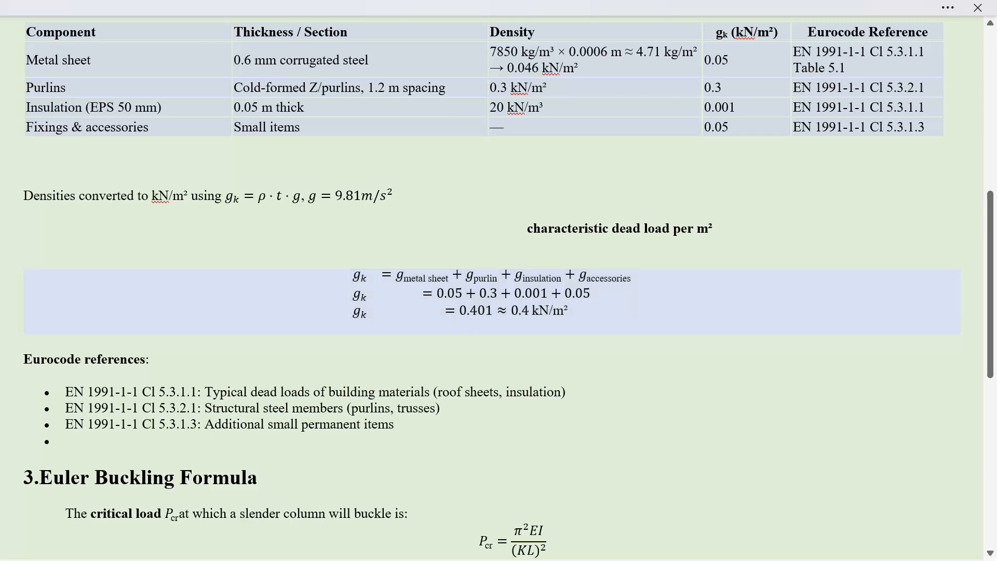
{"action": "scroll", "coordinate": [499, 281], "scroll_direction": "down", "scroll_amount": 4}
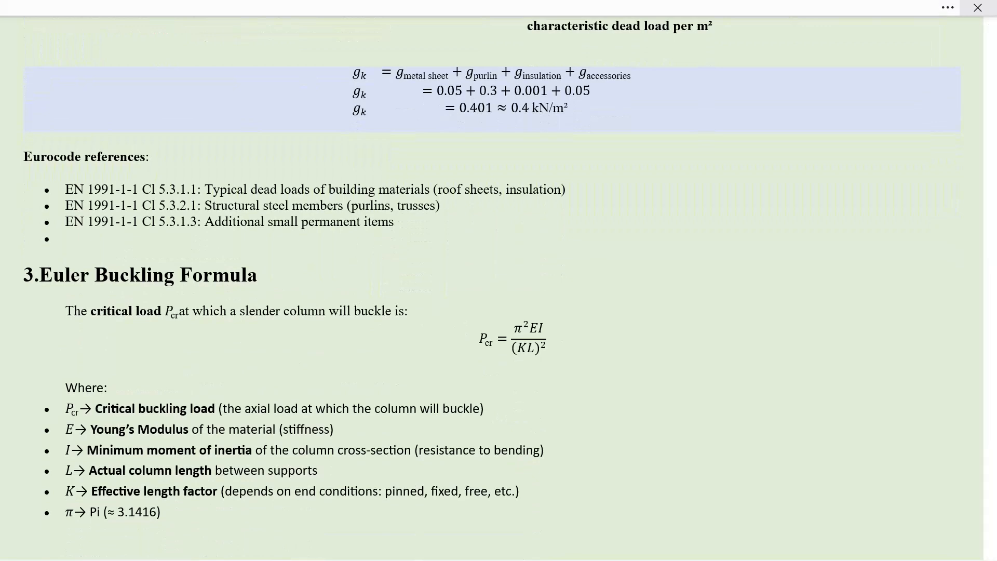
{"action": "key", "text": "alt"}
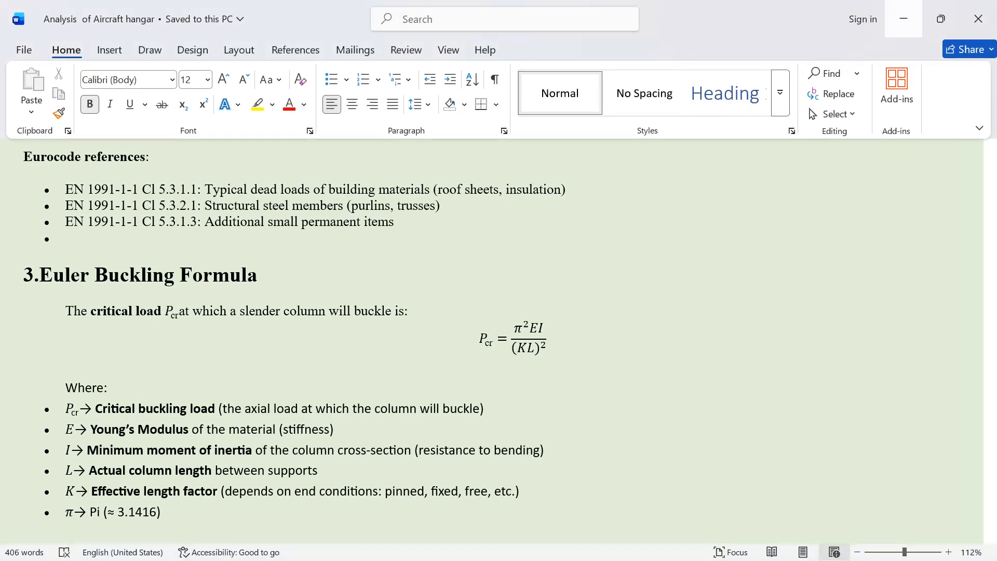
{"action": "left_click", "coordinate": [903, 19]}
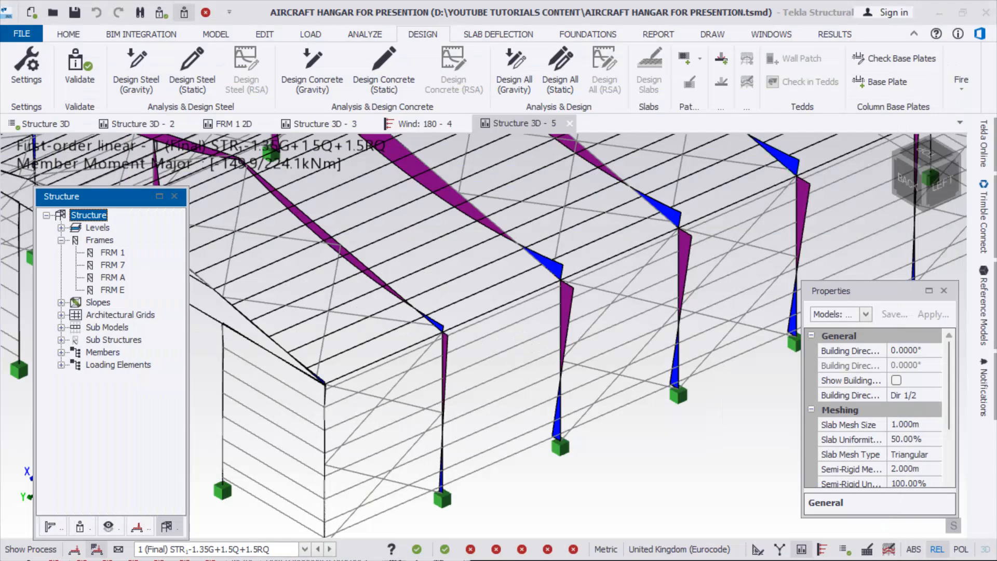
Examine the whole hangar's frame moments and the supports of the gridline A columns in relation to their end conditions
{"action": "scroll", "coordinate": [495, 389], "scroll_direction": "down", "scroll_amount": 3}
{"action": "right_click_drag", "start_coordinate": [496, 389], "coordinate": [512, 394]}
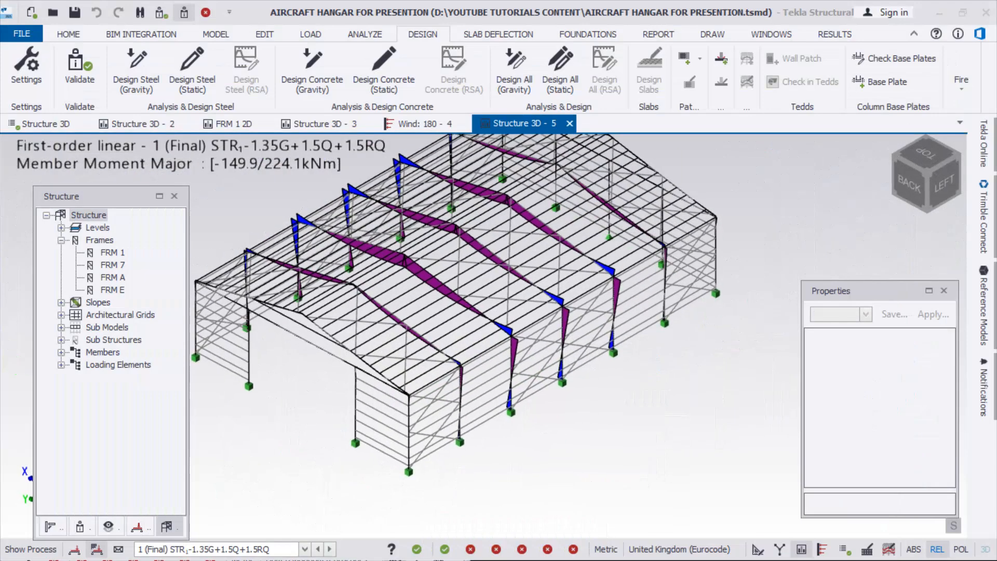
{"action": "scroll", "coordinate": [403, 340], "scroll_direction": "up", "scroll_amount": 4}
{"action": "scroll", "coordinate": [436, 369], "scroll_direction": "down", "scroll_amount": 3}
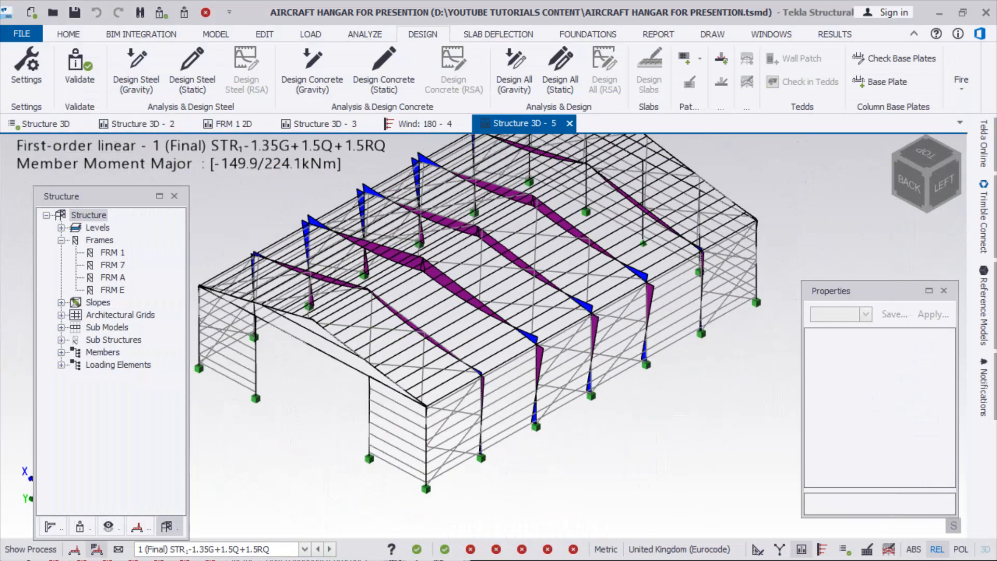
{"action": "mouse_move", "coordinate": [436, 369]}
{"action": "right_mouse_down"}
{"action": "mouse_move", "coordinate": [453, 350]}
{"action": "mouse_move", "coordinate": [423, 358]}
{"action": "mouse_move", "coordinate": [430, 343]}
{"action": "mouse_move", "coordinate": [436, 353]}
{"action": "right_mouse_up"}
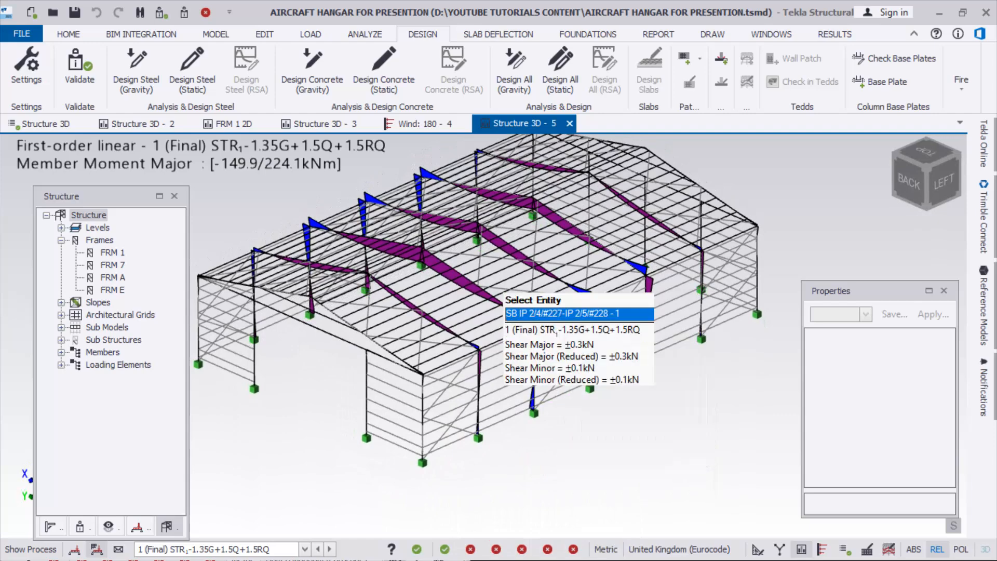
{"action": "scroll", "coordinate": [363, 413], "scroll_direction": "up", "scroll_amount": 2}
{"action": "scroll", "coordinate": [485, 439], "scroll_direction": "down", "scroll_amount": 2}
{"action": "right_click_drag", "start_coordinate": [486, 439], "coordinate": [509, 462]}
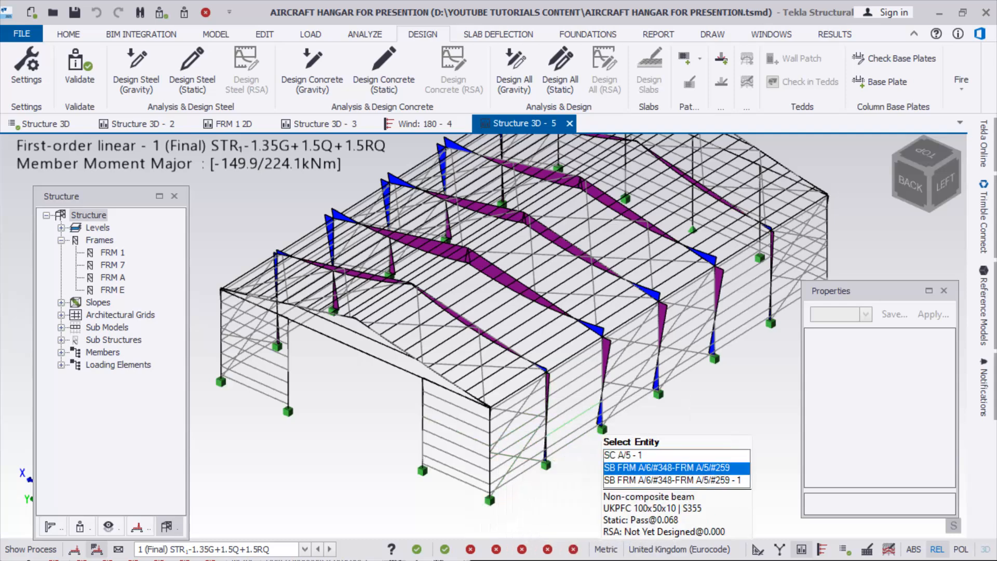
{"action": "scroll", "coordinate": [602, 444], "scroll_direction": "up", "scroll_amount": 1}
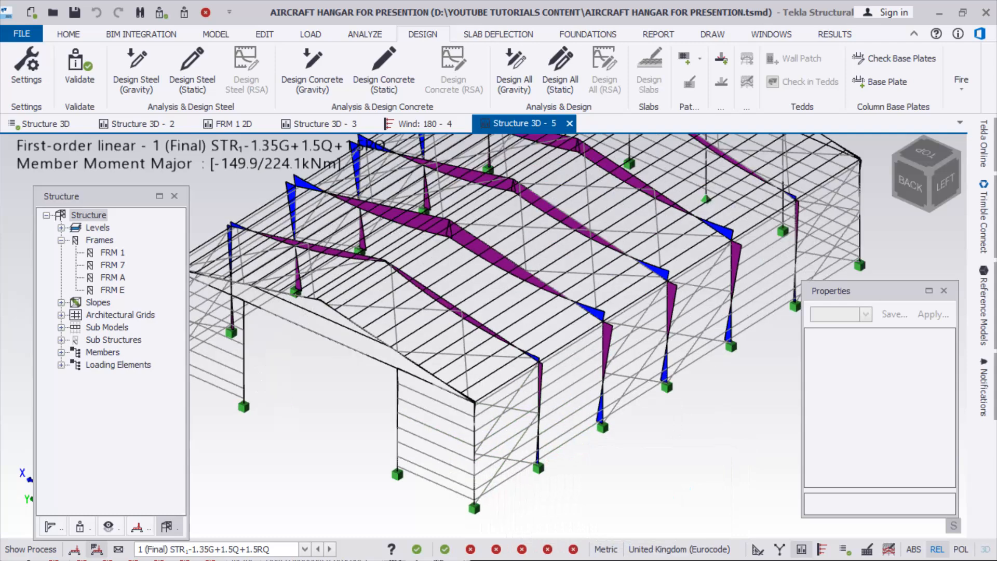
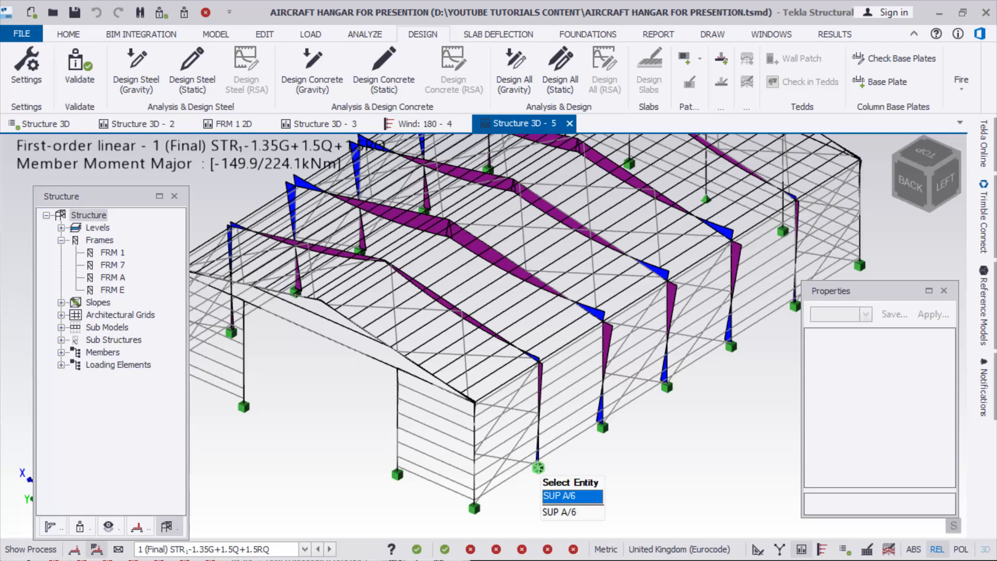
{"action": "scroll", "coordinate": [520, 452], "scroll_direction": "down", "scroll_amount": 3}
{"action": "mouse_move", "coordinate": [521, 292]}
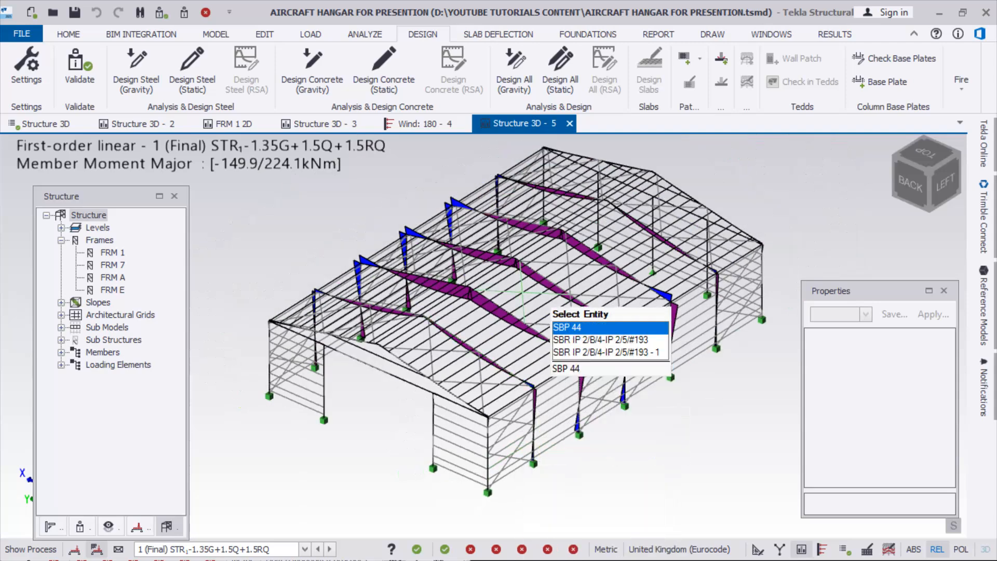
Choose the Material Listing report style and display the report for the hangar
{"action": "left_click", "coordinate": [713, 34]}
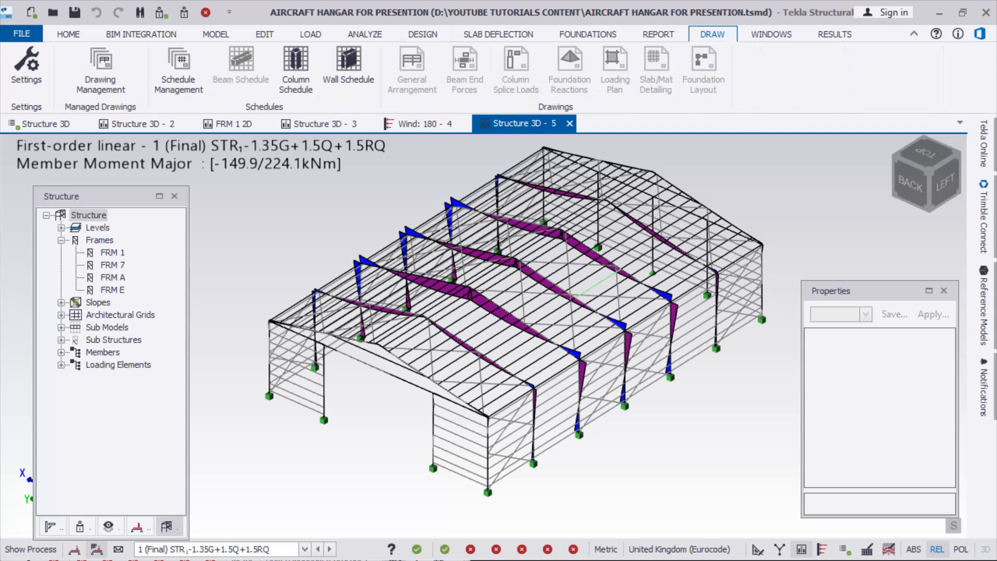
{"action": "left_click", "coordinate": [659, 35]}
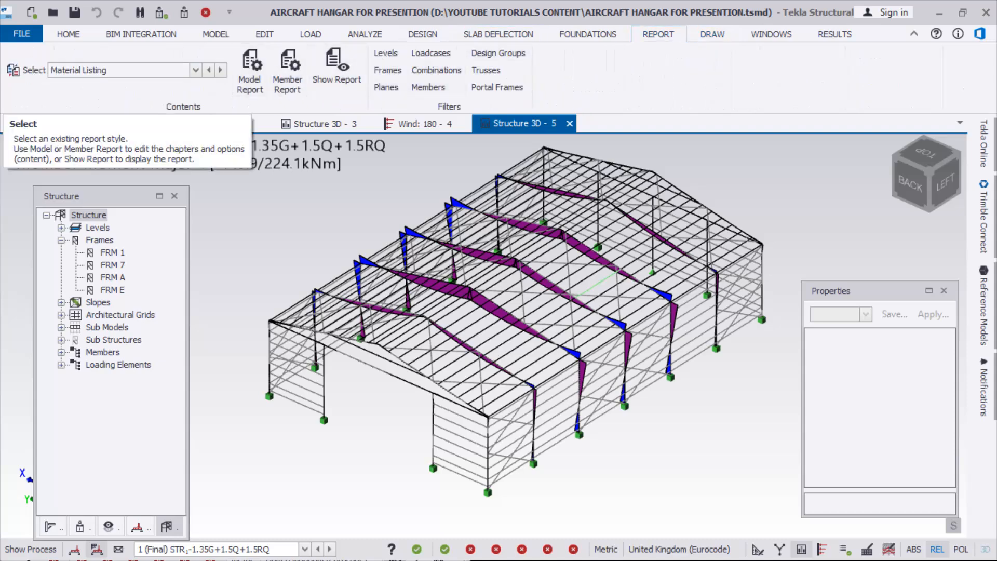
{"action": "left_click", "coordinate": [195, 70]}
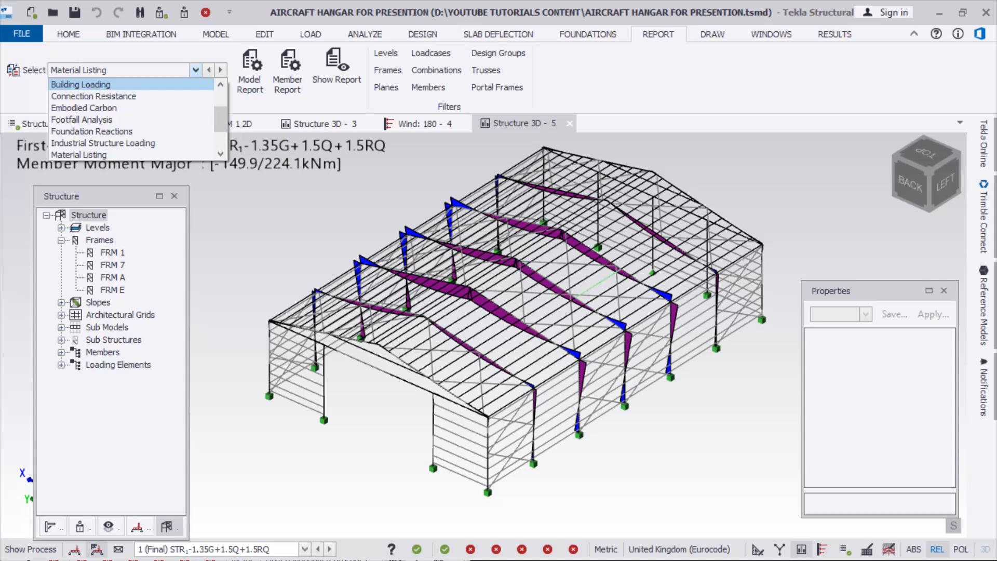
{"action": "left_click", "coordinate": [156, 52]}
{"action": "scroll", "coordinate": [367, 301], "scroll_direction": "up", "scroll_amount": 1}
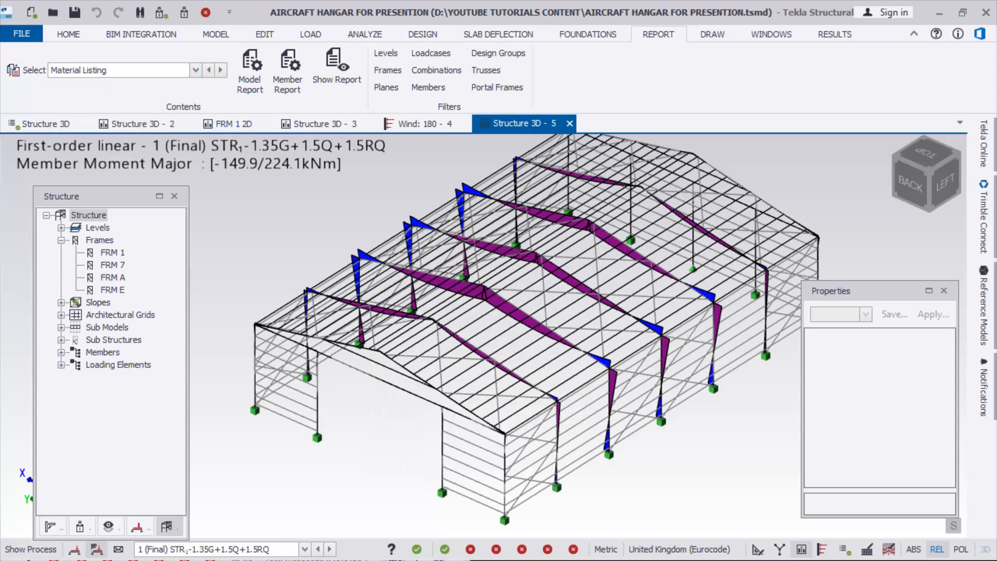
{"action": "left_click", "coordinate": [195, 70]}
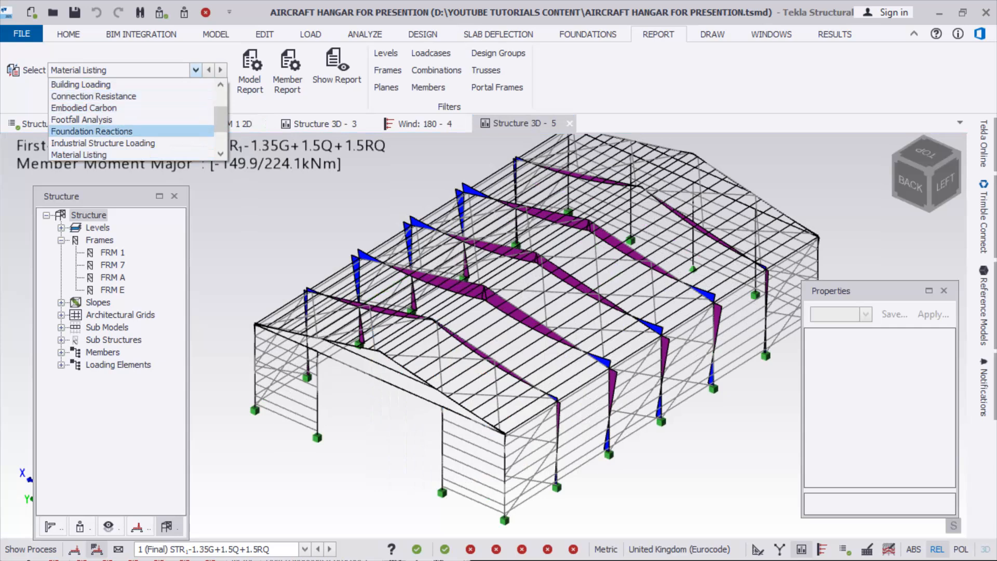
{"action": "left_click", "coordinate": [99, 155]}
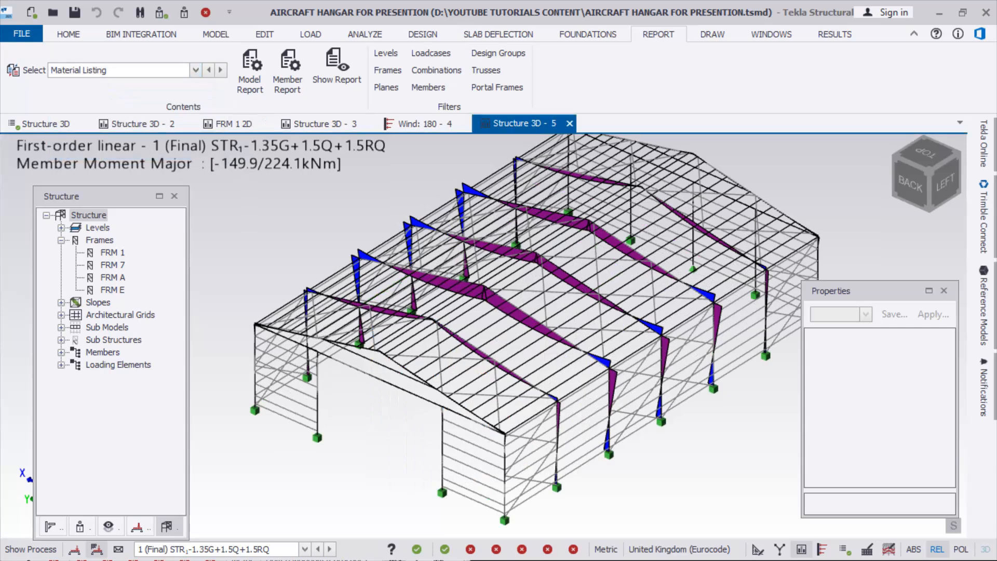
{"action": "left_click", "coordinate": [337, 68]}
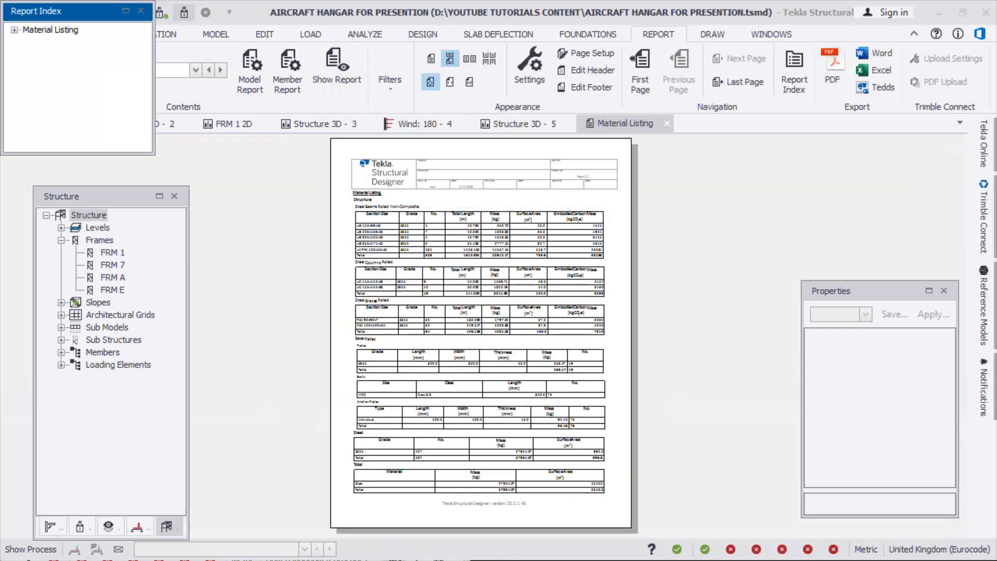
Export the material listing to Word, continuing with the out-of-date steel design results, and enlarge the document for reading
{"action": "left_click", "coordinate": [876, 53]}
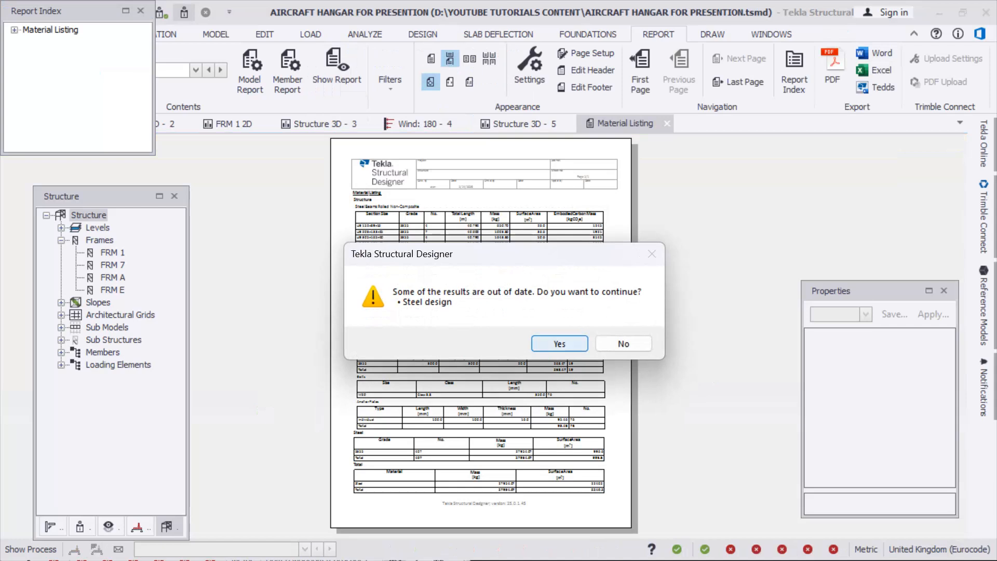
{"action": "key", "text": "Return"}
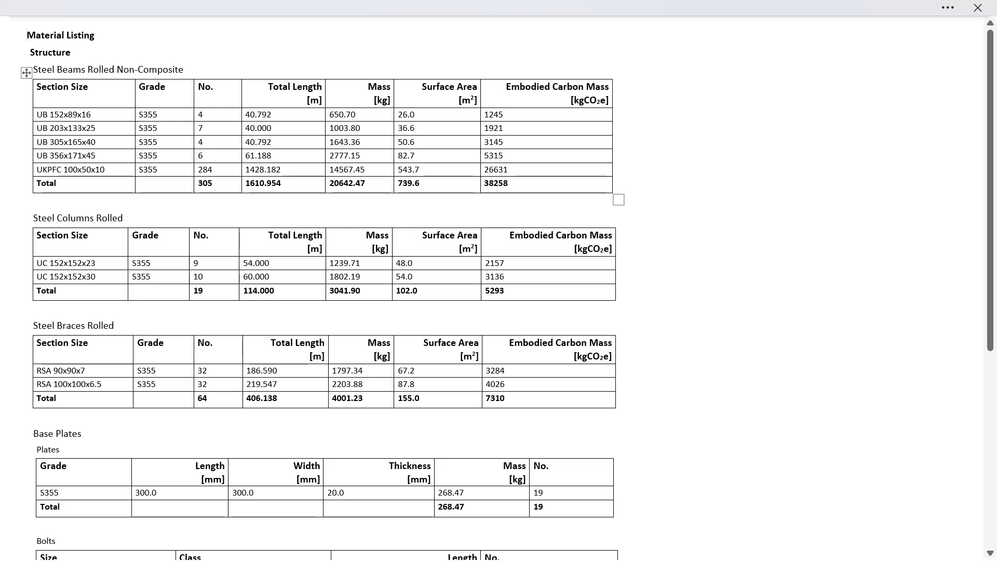
{"action": "scroll", "coordinate": [491, 189], "scroll_direction": "up", "scroll_amount": 4, "text": "ctrl"}
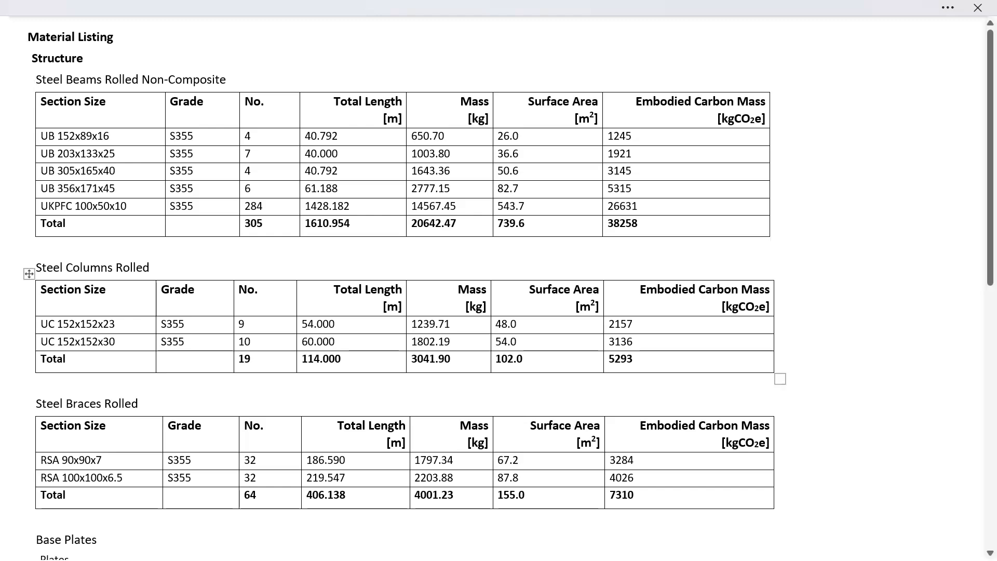
Read through the material listing's section, base plate, bolt and steel tables, and switch back to Tekla Structural Designer
{"action": "scroll", "coordinate": [404, 286], "scroll_direction": "down", "scroll_amount": 3}
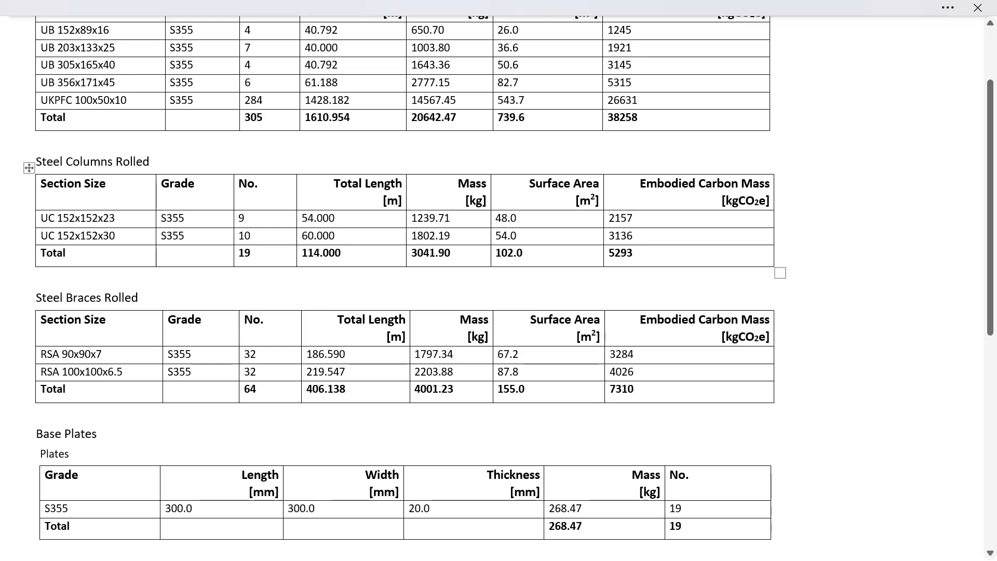
{"action": "scroll", "coordinate": [405, 285], "scroll_direction": "up", "scroll_amount": 2}
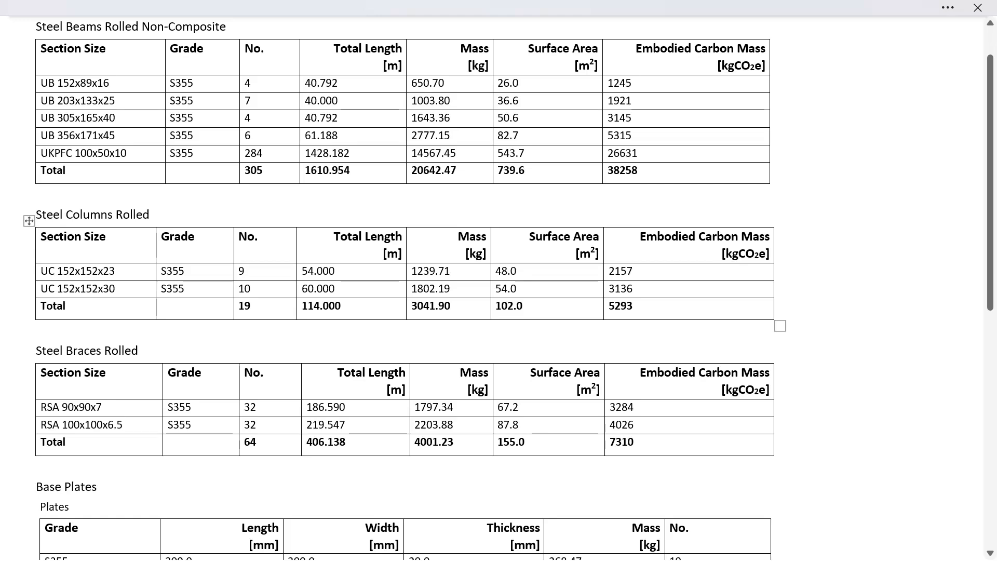
{"action": "scroll", "coordinate": [498, 288], "scroll_direction": "down", "scroll_amount": 4}
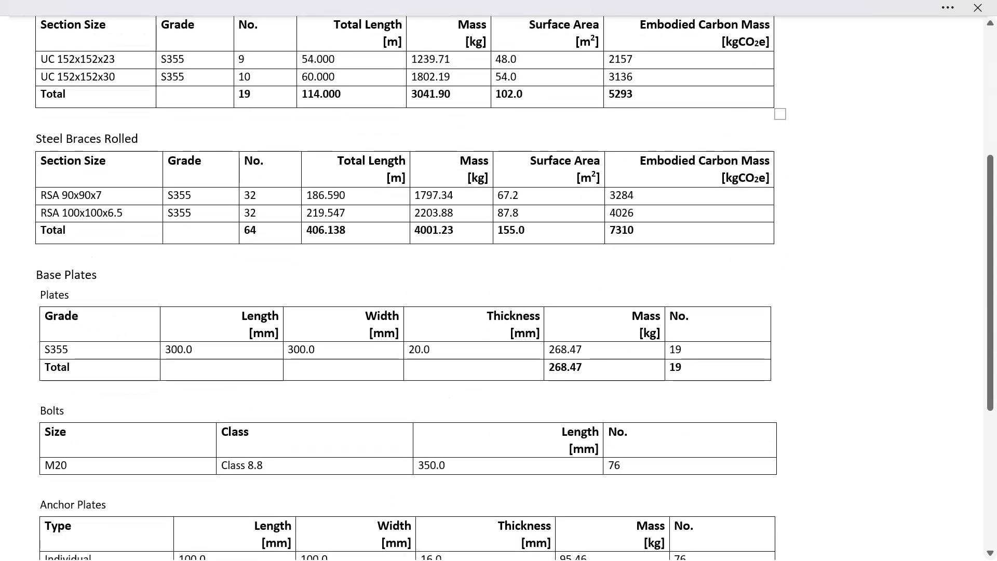
{"action": "scroll", "coordinate": [499, 288], "scroll_direction": "down", "scroll_amount": 5}
{"action": "scroll", "coordinate": [498, 289], "scroll_direction": "up", "scroll_amount": 1}
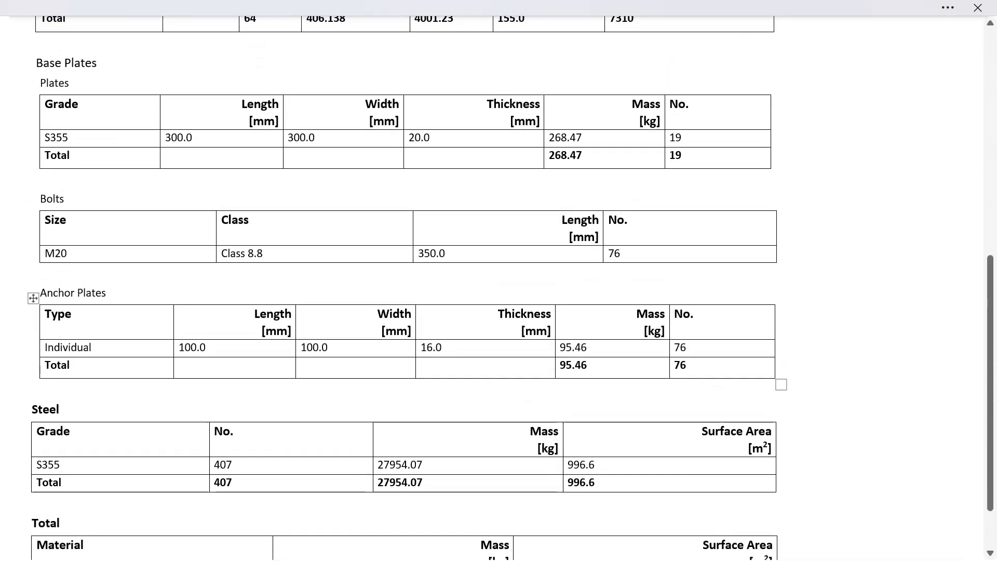
{"action": "left_click", "coordinate": [948, 8]}
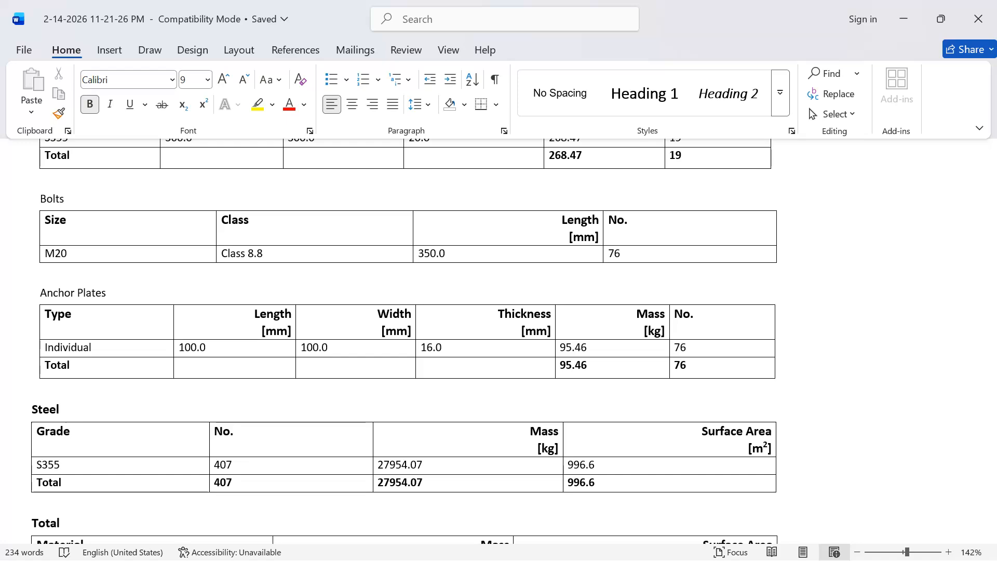
{"action": "left_click", "coordinate": [904, 19]}
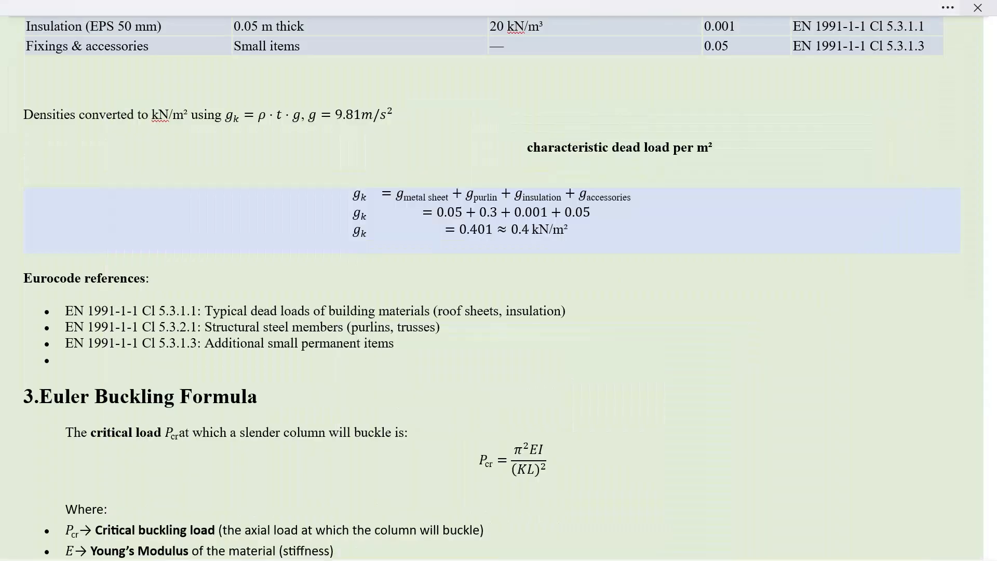
{"action": "left_click", "coordinate": [947, 8]}
{"action": "left_click", "coordinate": [904, 18]}
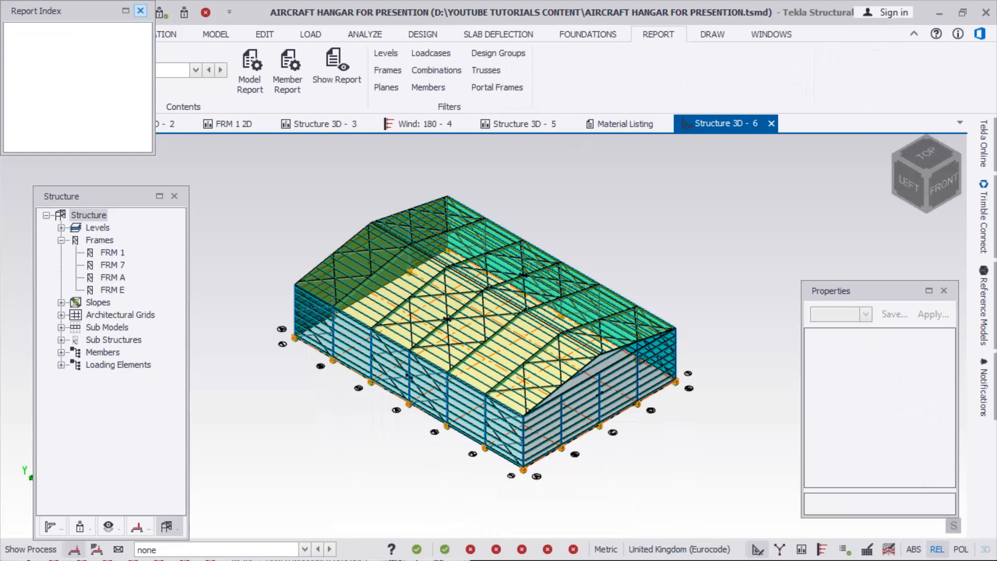
Display the Foundation Reactions report and export it to Word, continuing with the out-of-date steel design results
{"action": "left_click", "coordinate": [141, 10]}
{"action": "left_click", "coordinate": [195, 69]}
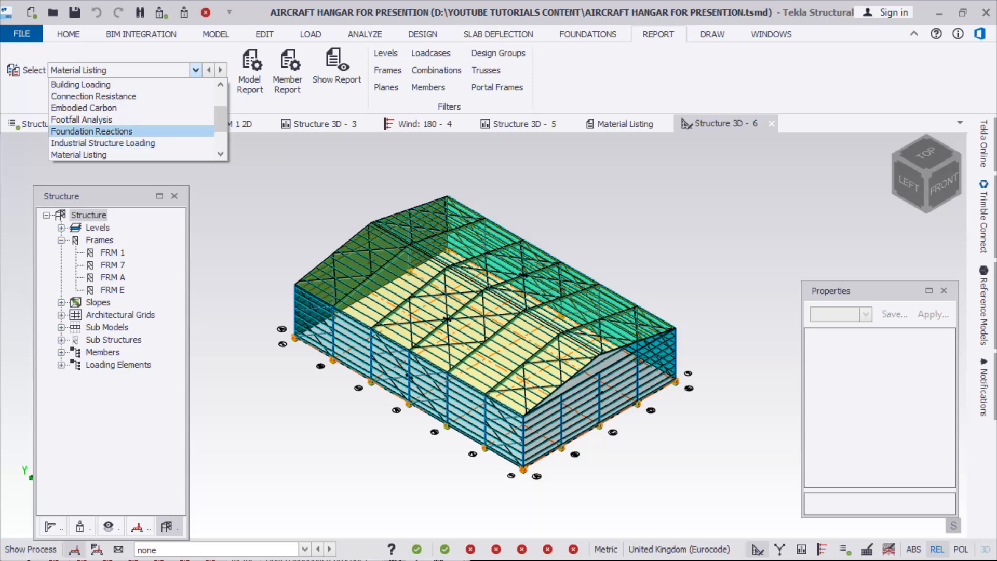
{"action": "left_click", "coordinate": [91, 131]}
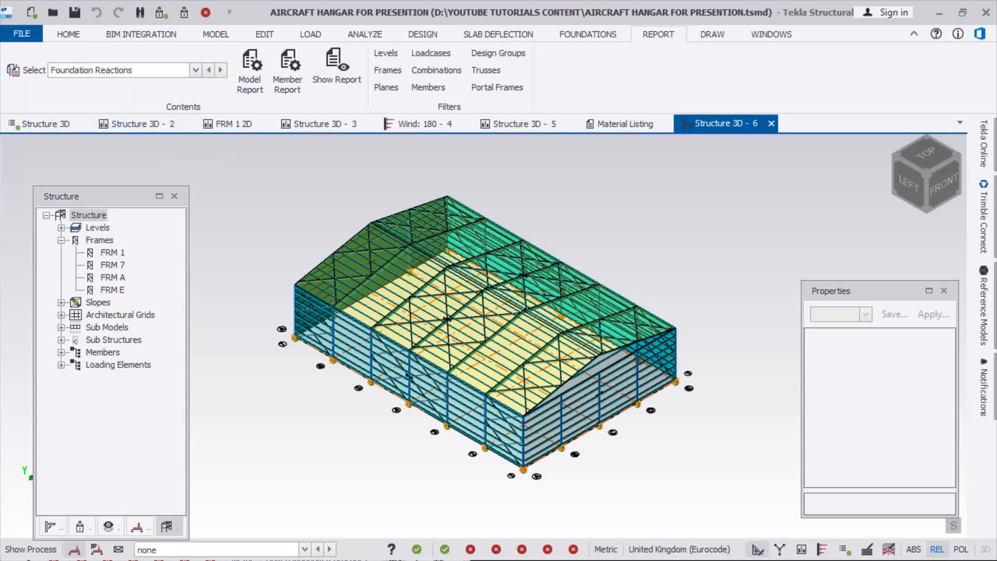
{"action": "left_click", "coordinate": [336, 65]}
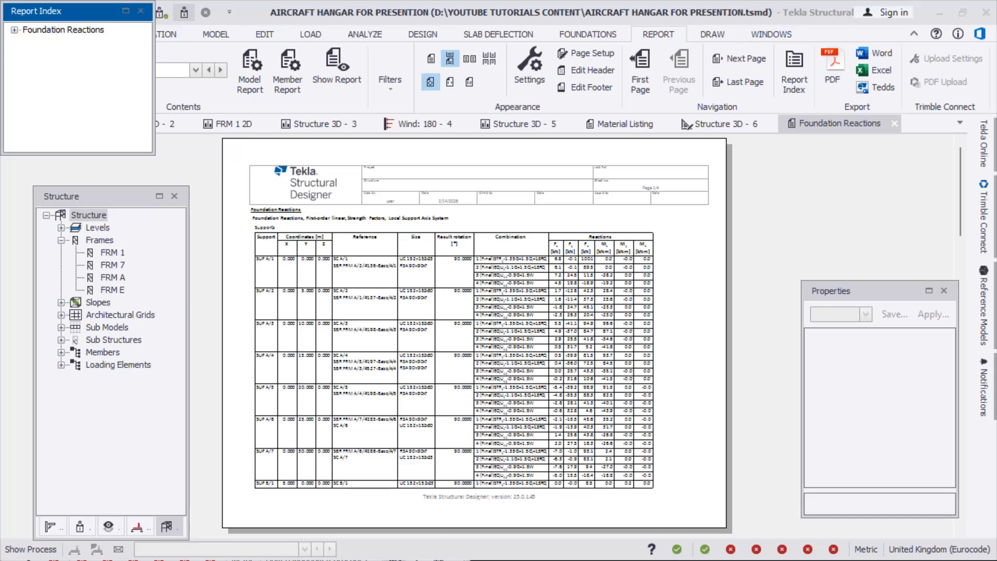
{"action": "left_click", "coordinate": [875, 53]}
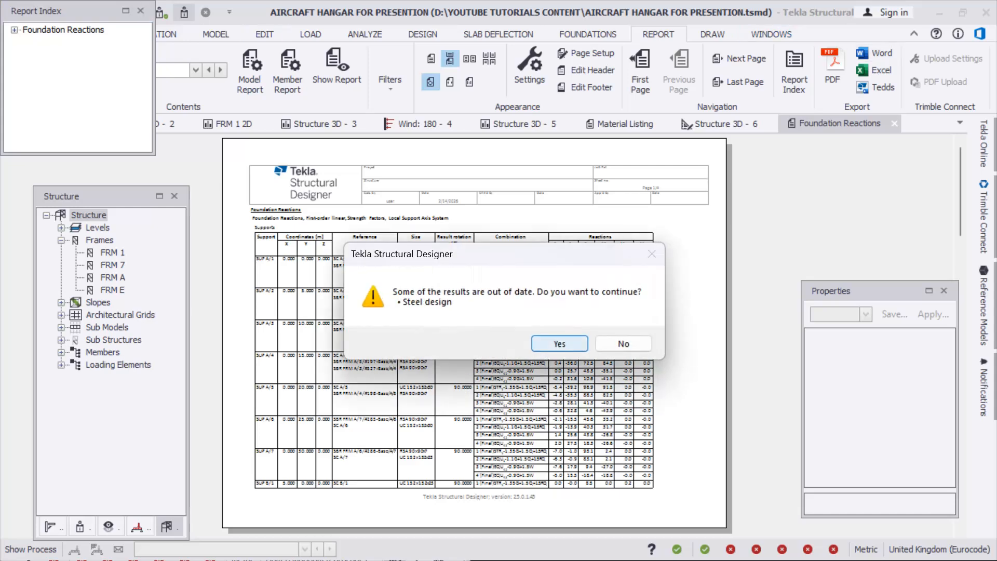
{"action": "left_click", "coordinate": [559, 343]}
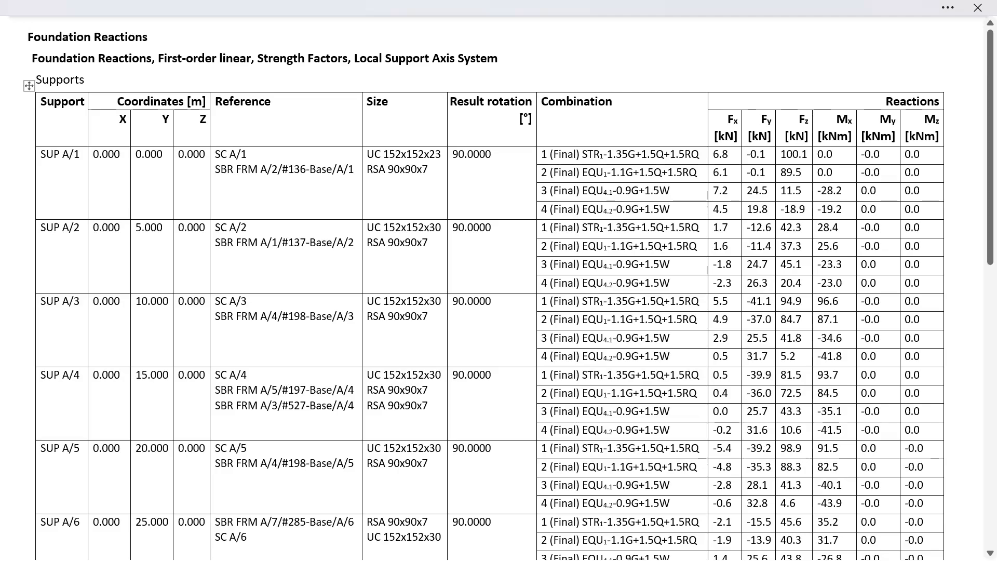
Examine the foundation reactions of all supports in the exported document, and switch back to Tekla Structural Designer
{"action": "scroll", "coordinate": [499, 288], "scroll_direction": "down", "scroll_amount": 3}
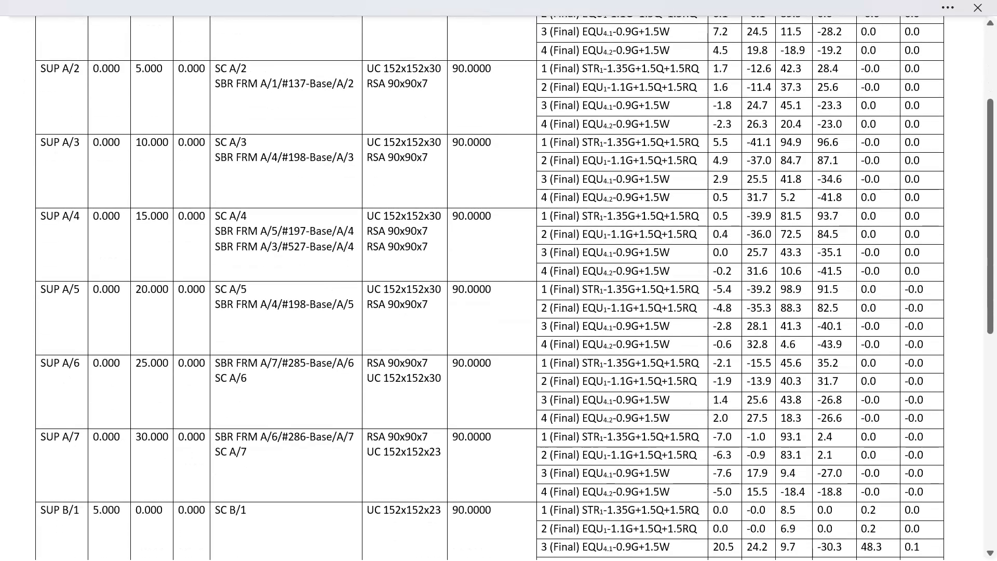
{"action": "scroll", "coordinate": [498, 288], "scroll_direction": "up", "scroll_amount": 3}
{"action": "scroll", "coordinate": [498, 288], "scroll_direction": "down", "scroll_amount": 12}
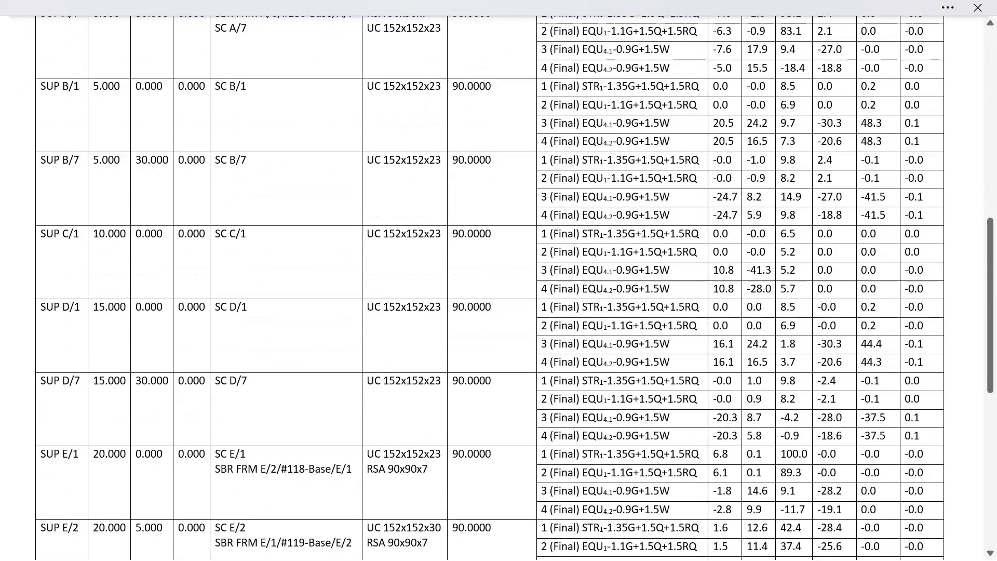
{"action": "scroll", "coordinate": [499, 288], "scroll_direction": "down", "scroll_amount": 5}
{"action": "scroll", "coordinate": [498, 288], "scroll_direction": "down", "scroll_amount": 5}
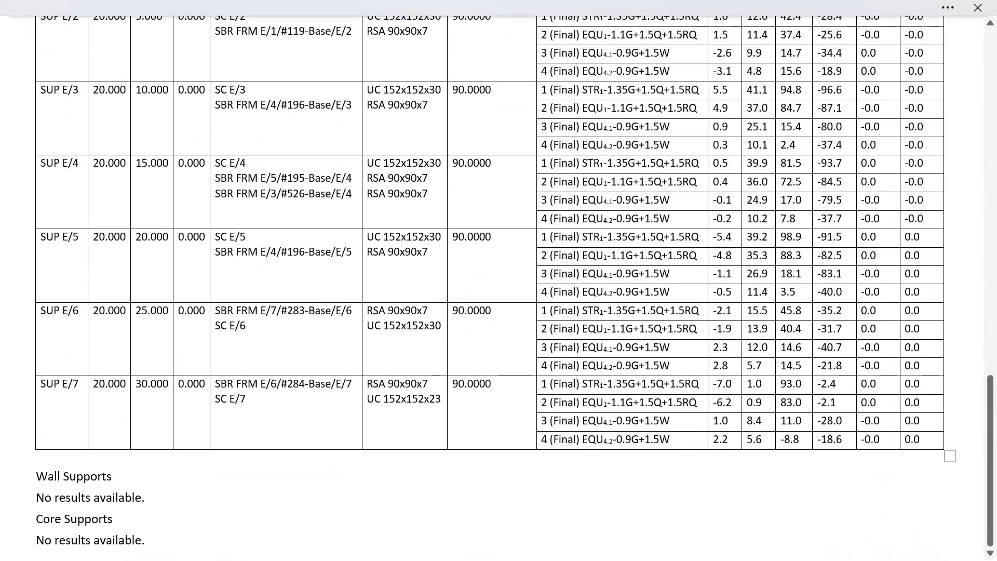
{"action": "scroll", "coordinate": [498, 288], "scroll_direction": "up", "scroll_amount": 17}
{"action": "scroll", "coordinate": [498, 288], "scroll_direction": "up", "scroll_amount": 5}
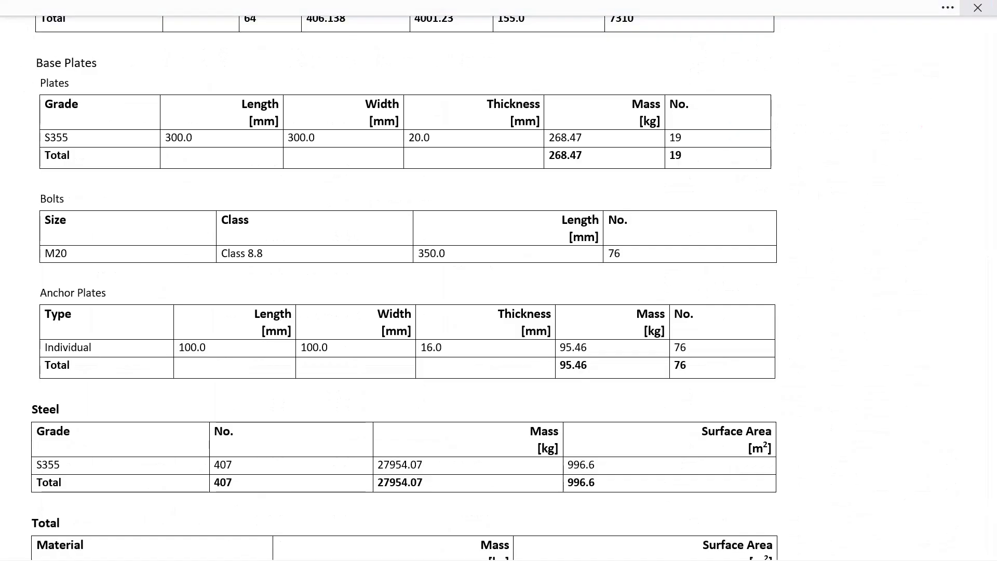
{"action": "left_click", "coordinate": [948, 8]}
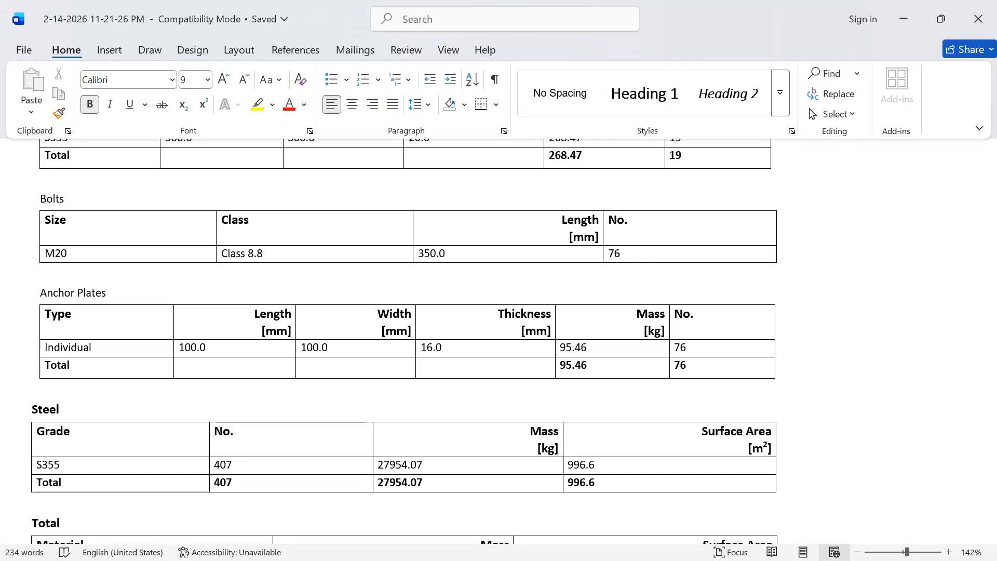
{"action": "left_click", "coordinate": [903, 18]}
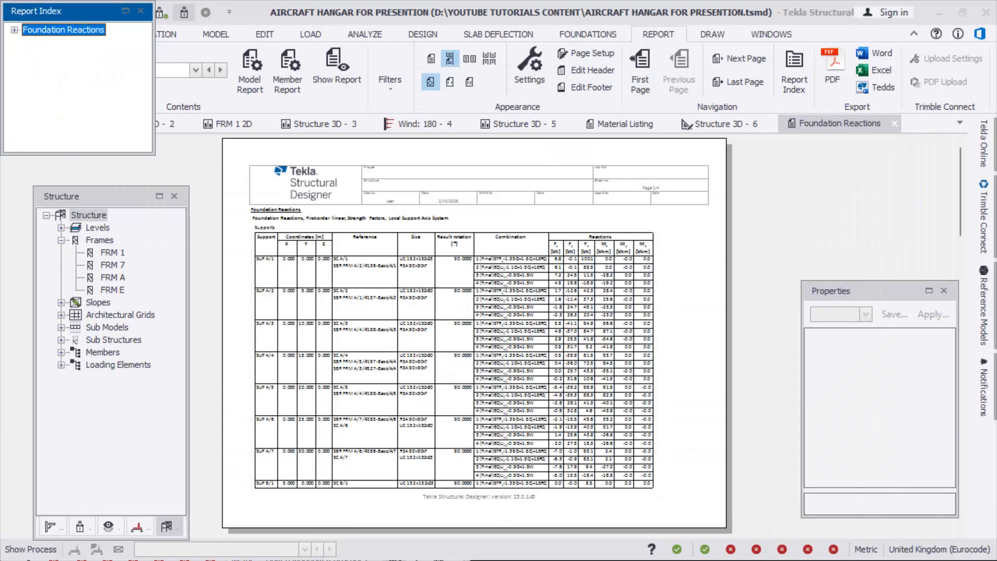
Return to the Structure 3D - 6 view, bring up the drawing commands and close the Report Index
{"action": "left_click", "coordinate": [726, 124]}
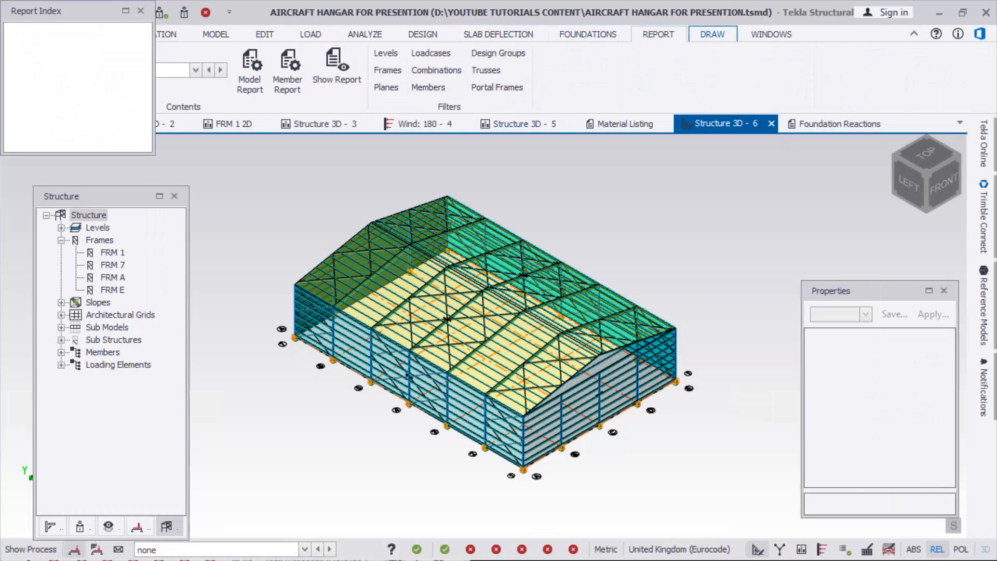
{"action": "left_click", "coordinate": [712, 34]}
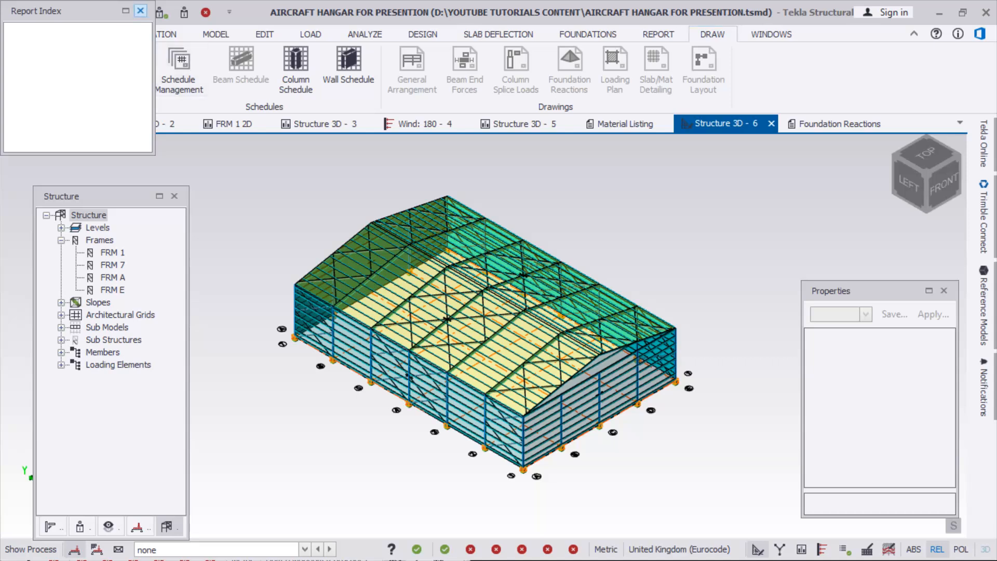
{"action": "left_click", "coordinate": [140, 11]}
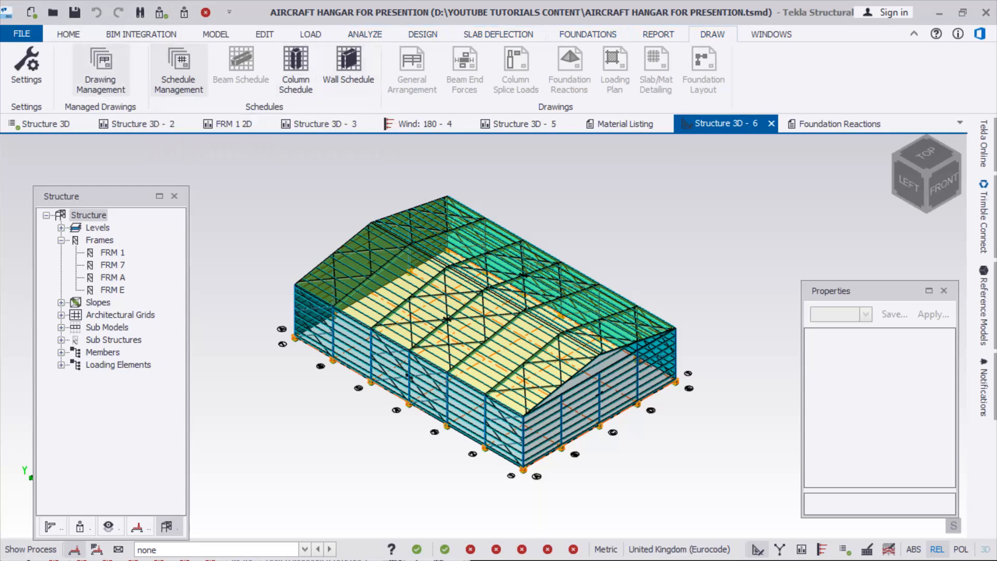
Try to add a General Arrangement drawing with a horizontal direction and linear arrangement in Drawing Management
{"action": "left_click", "coordinate": [101, 68]}
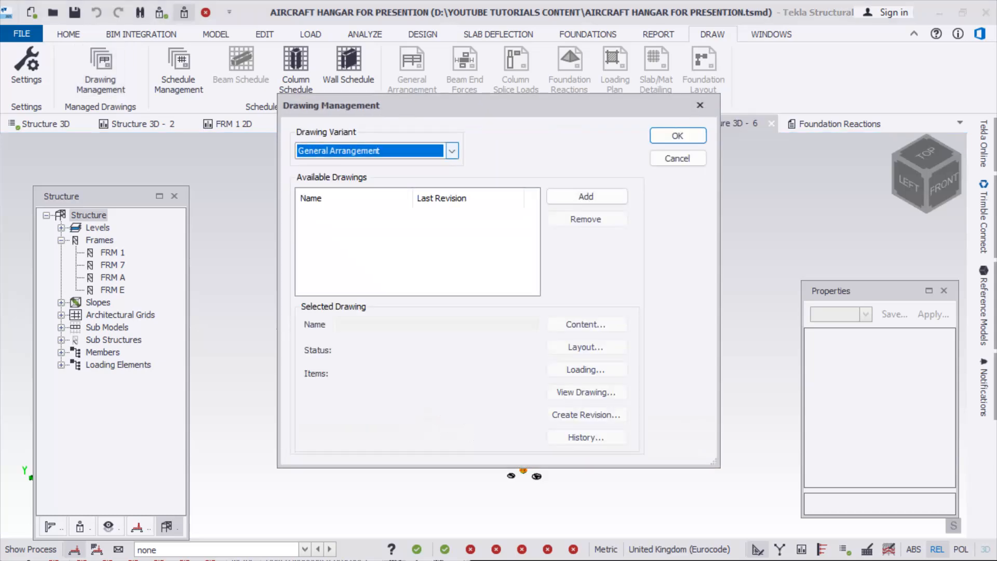
{"action": "left_click", "coordinate": [451, 151]}
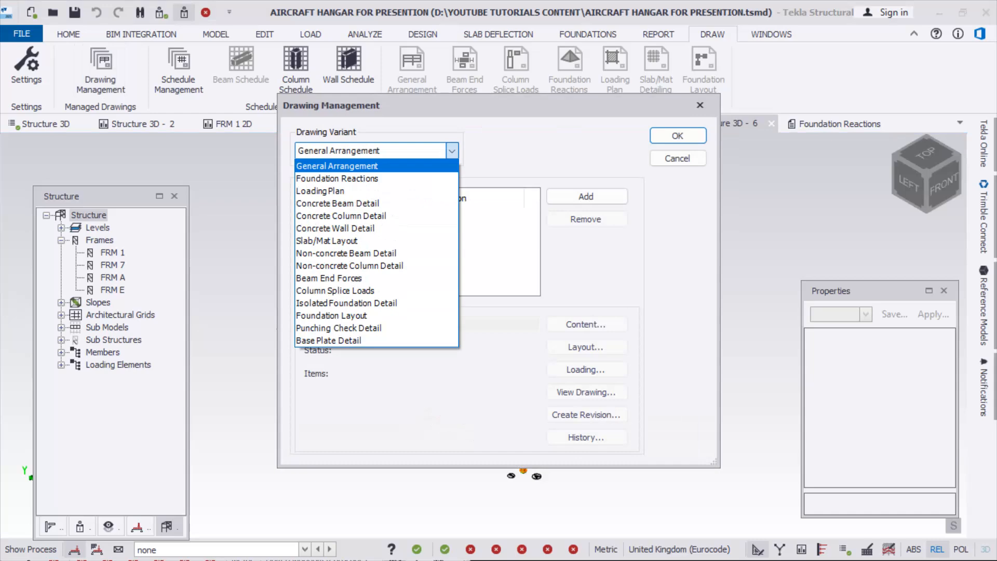
{"action": "left_click", "coordinate": [363, 167]}
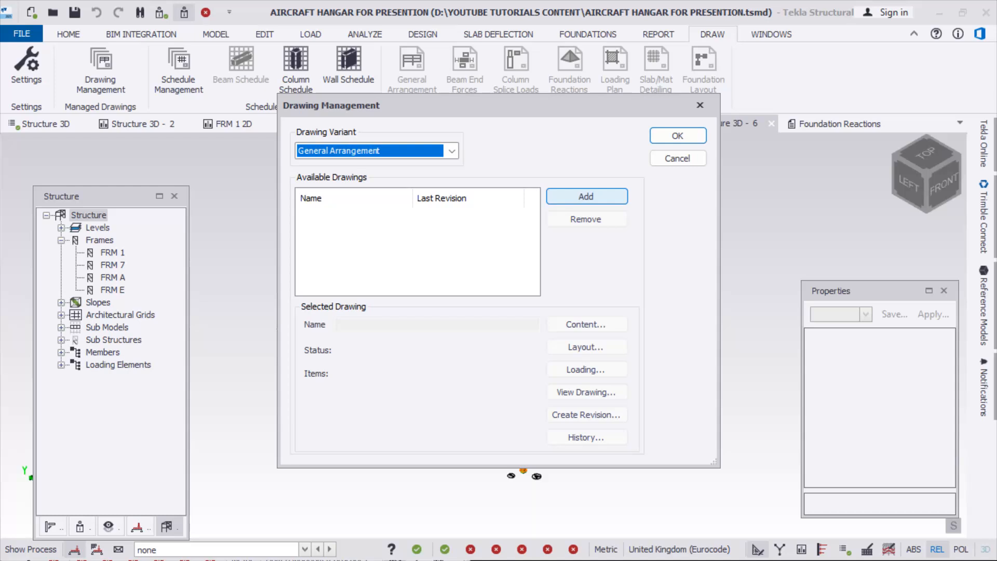
{"action": "left_click", "coordinate": [586, 196]}
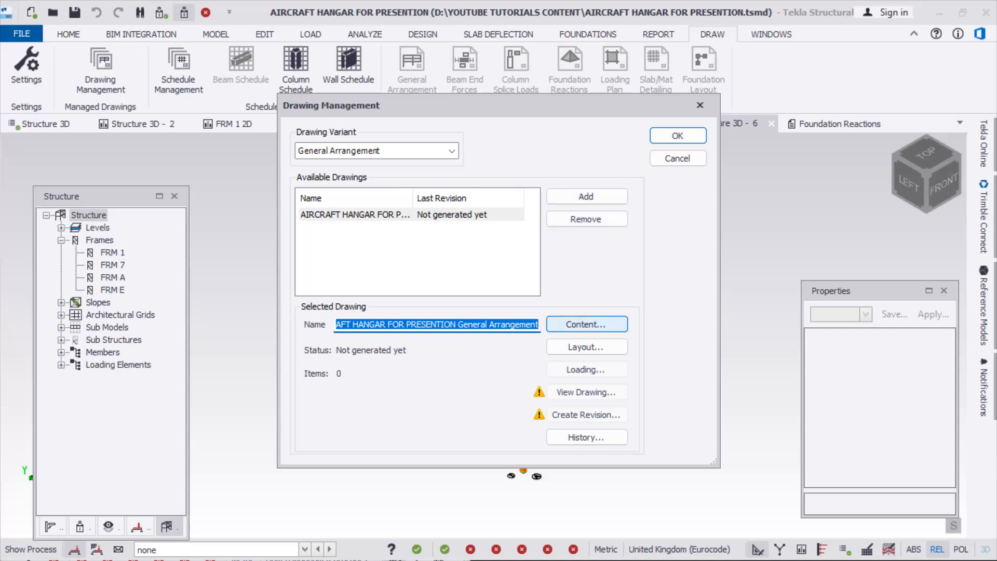
{"action": "left_click", "coordinate": [586, 347]}
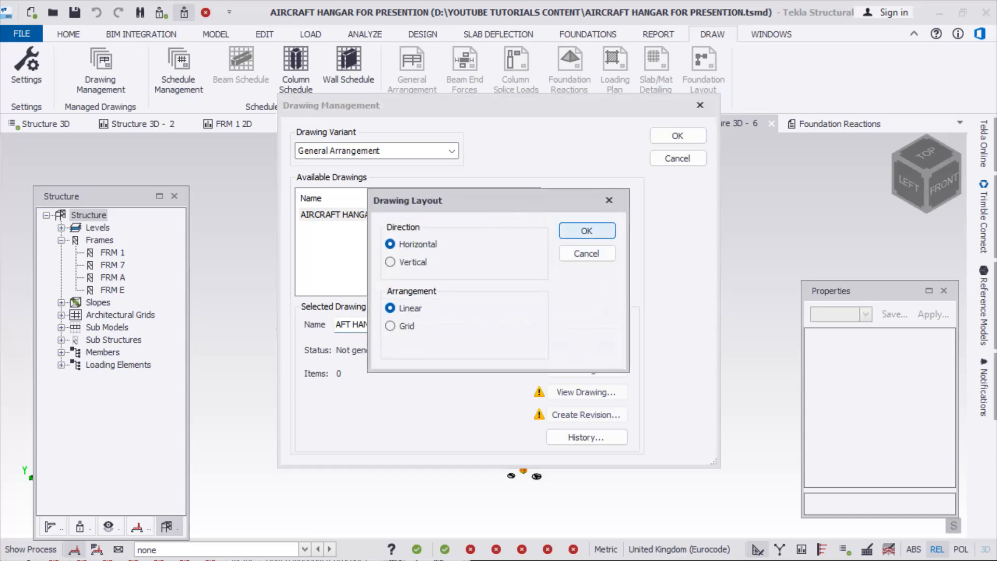
{"action": "left_click", "coordinate": [586, 231]}
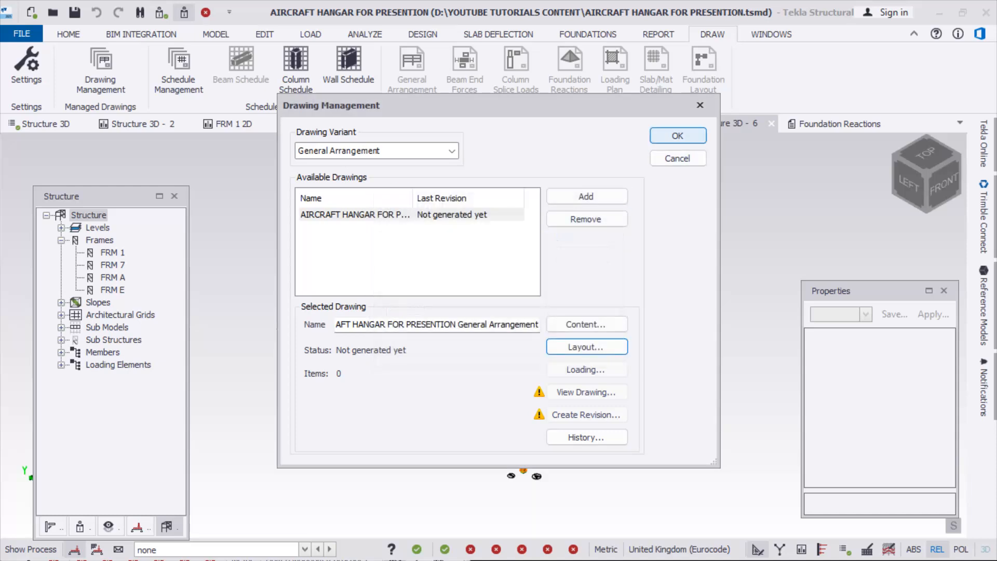
{"action": "left_click", "coordinate": [677, 135]}
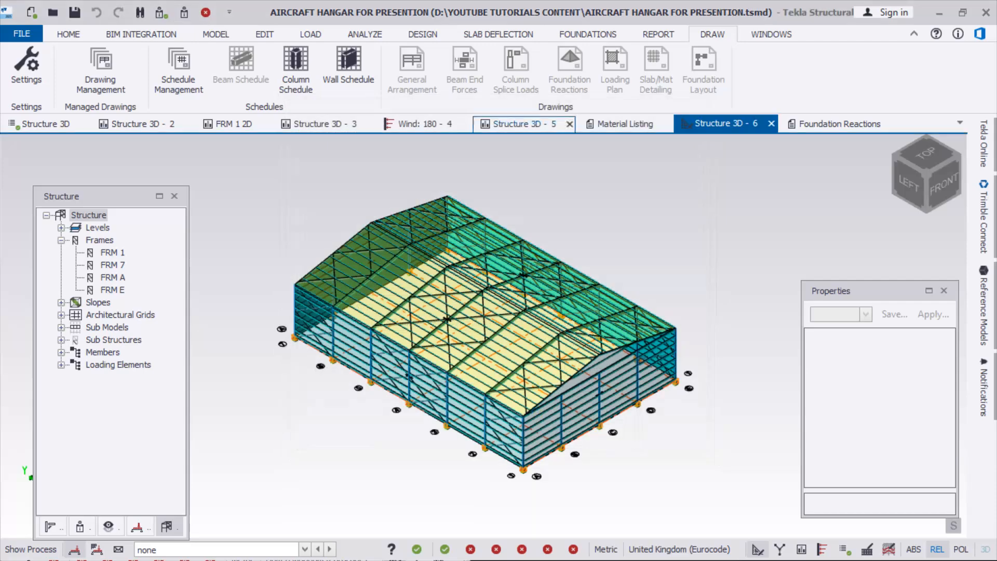
Add the General Arrangement drawing again, select it, and accept the horizontal, linear drawing layout
{"action": "left_click", "coordinate": [100, 68]}
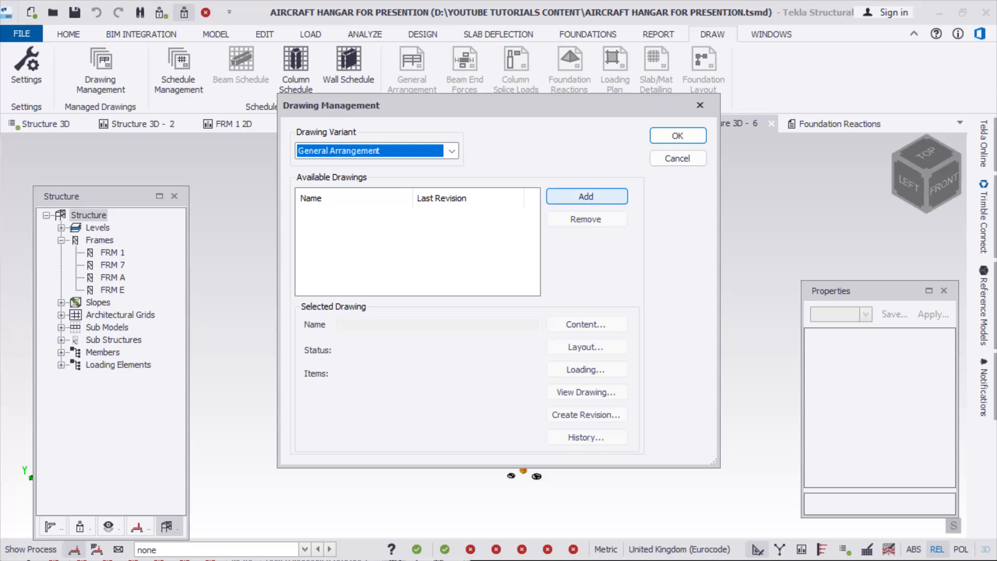
{"action": "left_click", "coordinate": [586, 196]}
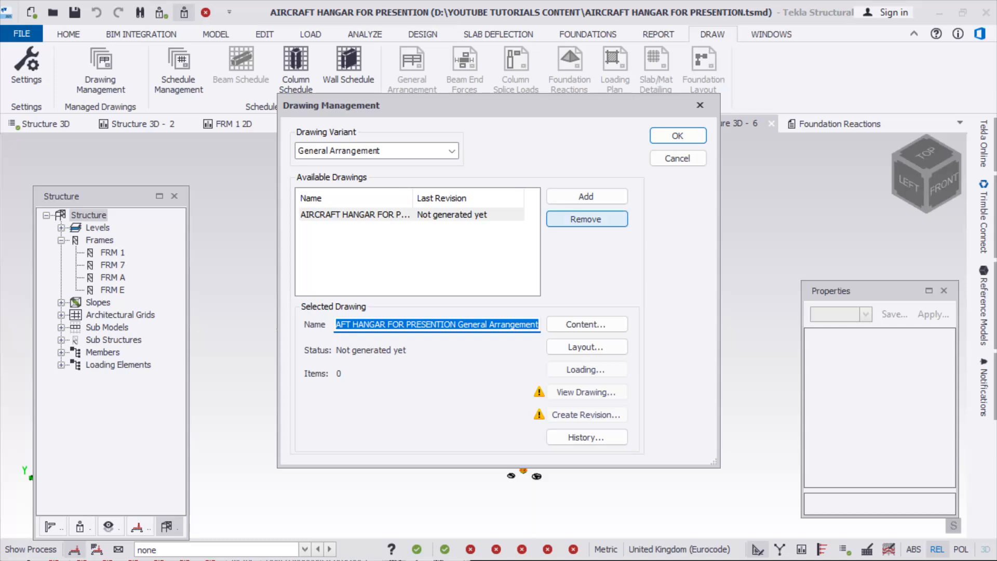
{"action": "left_click", "coordinate": [411, 214]}
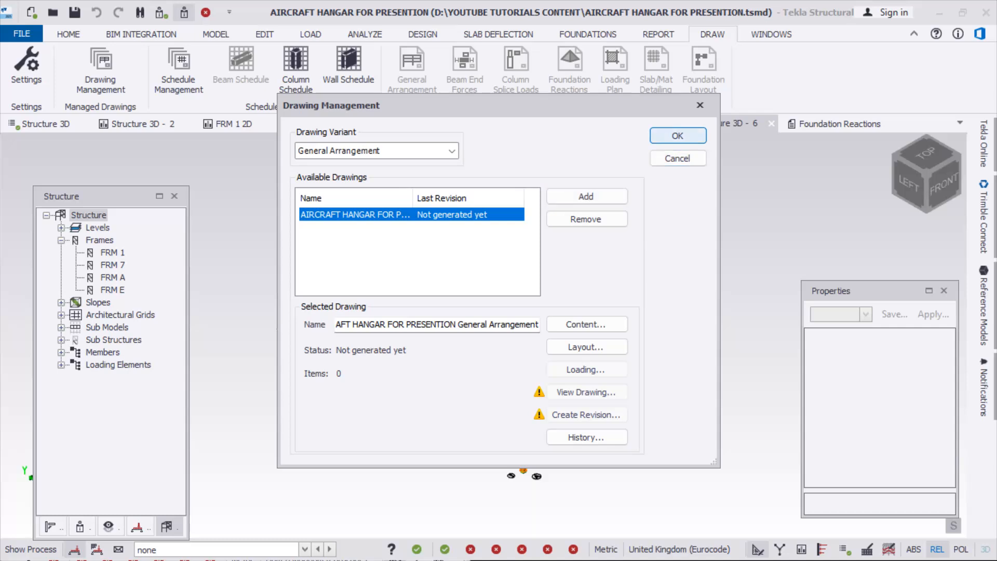
{"action": "left_click", "coordinate": [586, 347]}
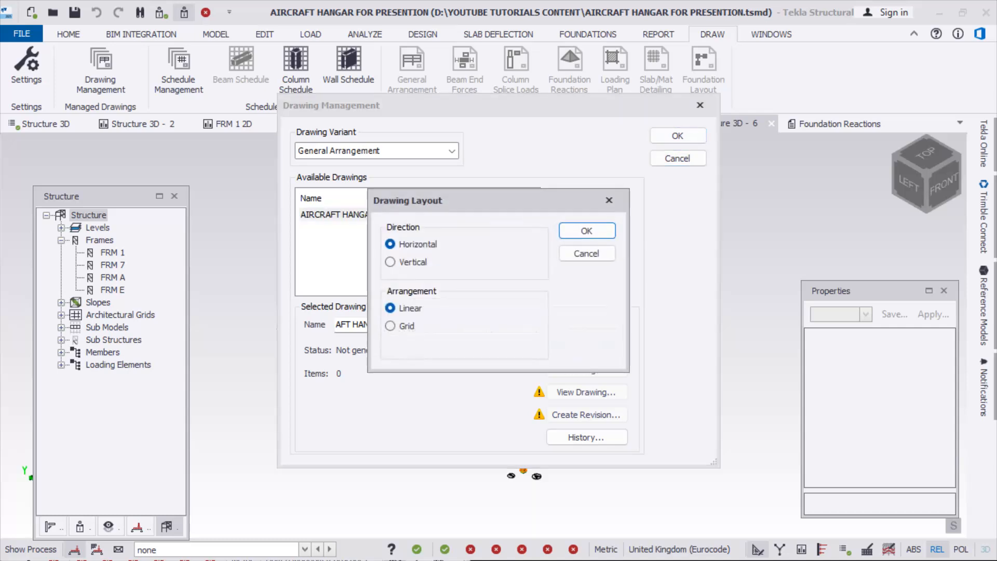
{"action": "left_click", "coordinate": [584, 230]}
{"action": "left_click", "coordinate": [678, 136]}
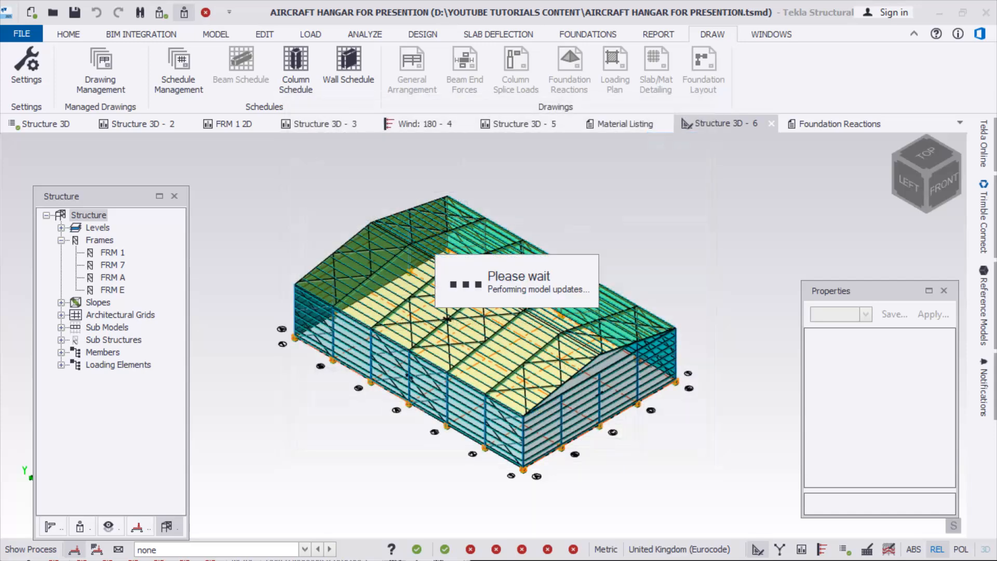
Try to add a Concrete Beam Schedule drawing in Schedule Management, and close the dialog without accepting it
{"action": "right_click_drag", "start_coordinate": [550, 311], "coordinate": [513, 292]}
{"action": "scroll", "coordinate": [562, 304], "scroll_direction": "down", "scroll_amount": 1}
{"action": "scroll", "coordinate": [489, 373], "scroll_direction": "up", "scroll_amount": 3}
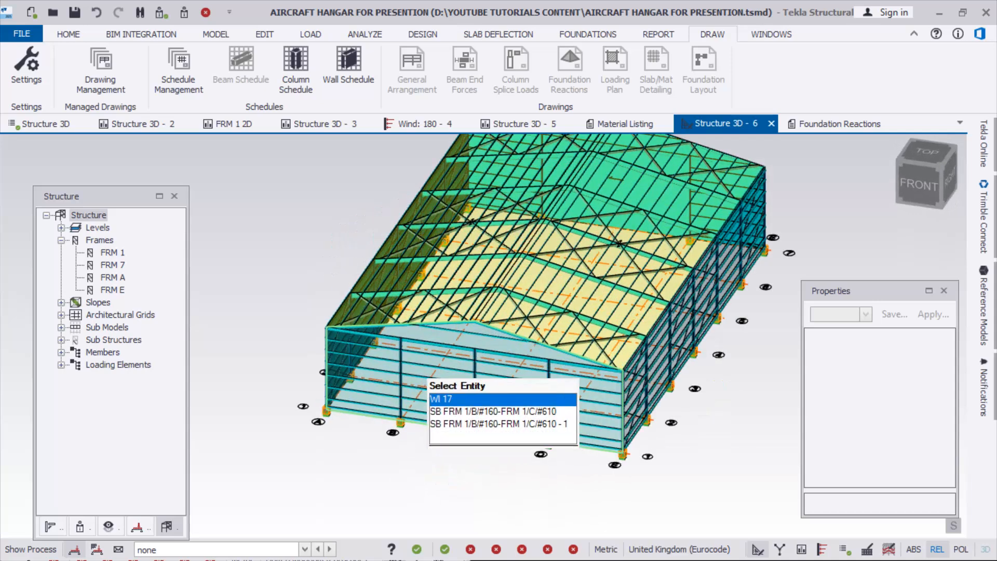
{"action": "right_click_drag", "start_coordinate": [391, 364], "coordinate": [415, 340]}
{"action": "left_click", "coordinate": [178, 70]}
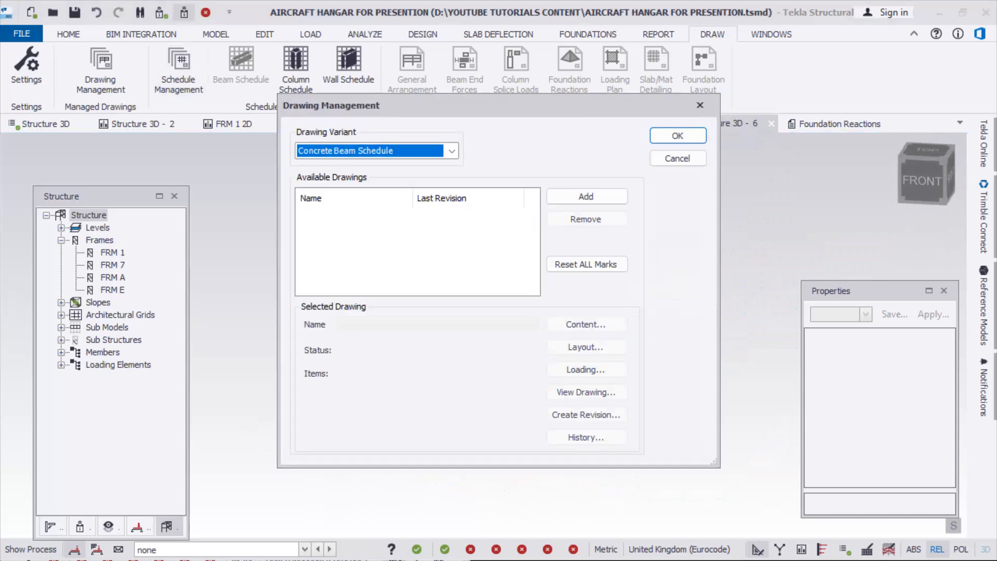
{"action": "left_click", "coordinate": [586, 196]}
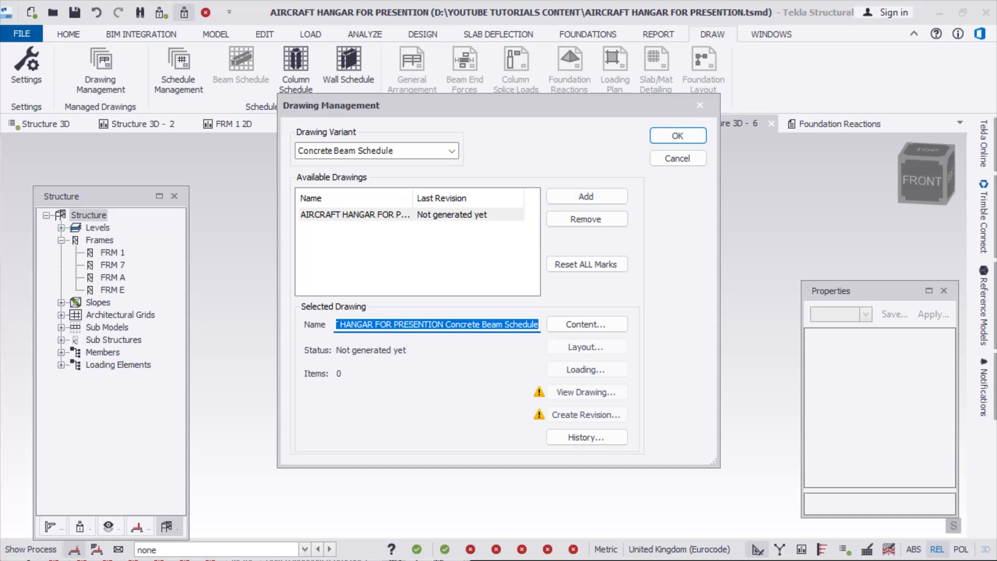
{"action": "left_click", "coordinate": [700, 105]}
Examine the overall hangar model in the Structure 3D - 6 view from the front and the right side
{"action": "scroll", "coordinate": [504, 260], "scroll_direction": "down", "scroll_amount": 3}
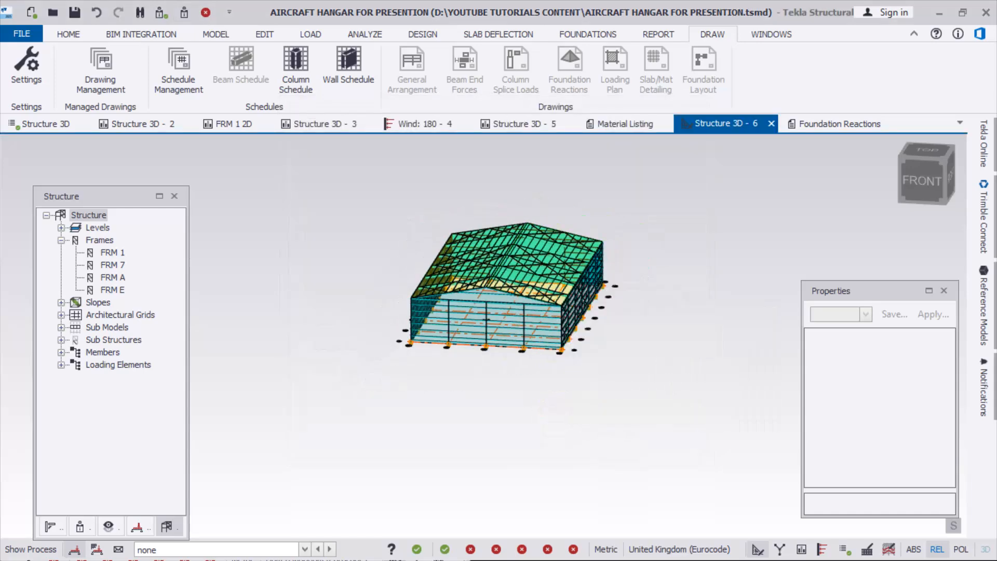
{"action": "right_click_drag", "start_coordinate": [503, 260], "coordinate": [483, 278]}
{"action": "scroll", "coordinate": [464, 310], "scroll_direction": "up", "scroll_amount": 2}
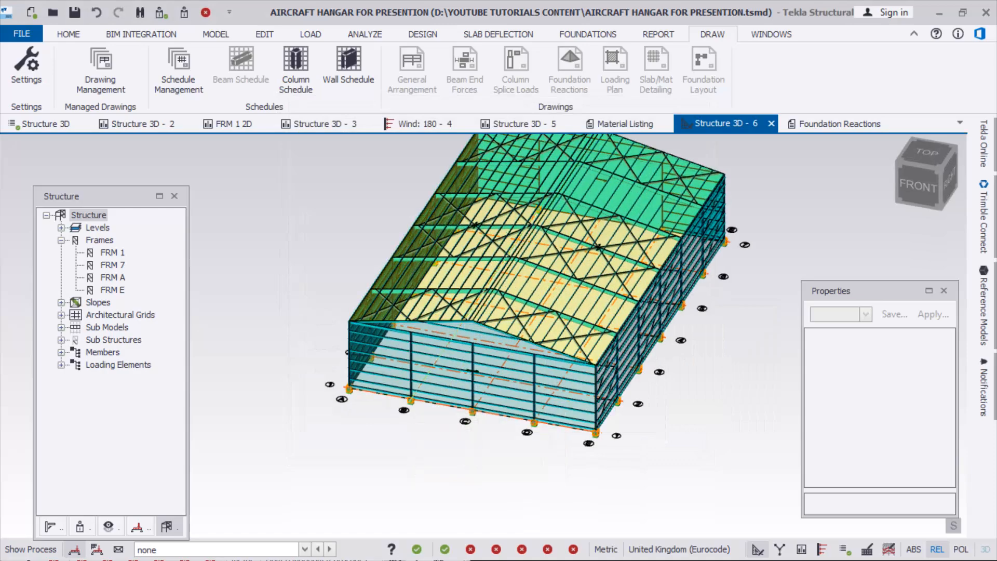
{"action": "scroll", "coordinate": [413, 409], "scroll_direction": "down", "scroll_amount": 1}
{"action": "right_click_drag", "start_coordinate": [461, 380], "coordinate": [433, 379]}
{"action": "scroll", "coordinate": [385, 318], "scroll_direction": "up", "scroll_amount": 2}
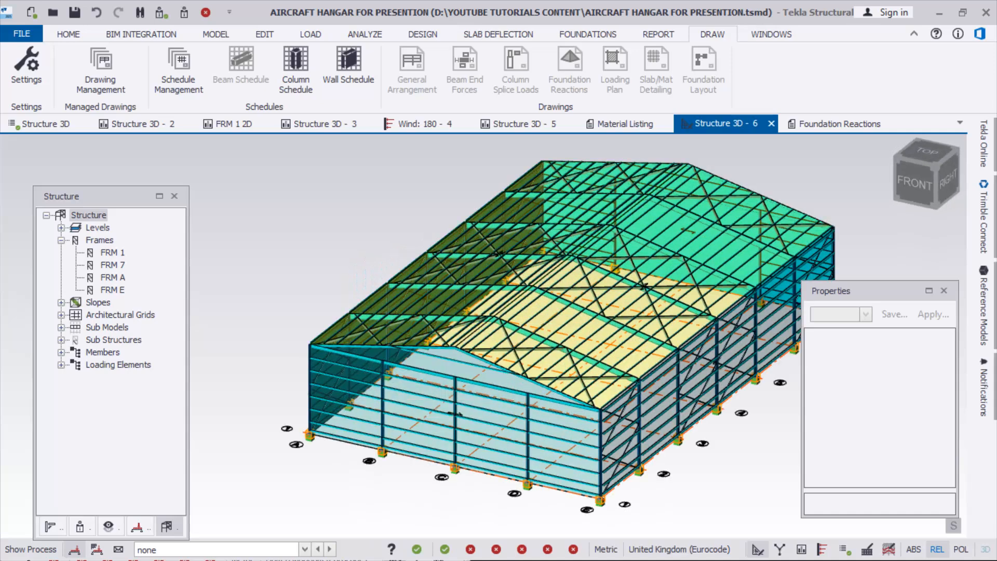
{"action": "scroll", "coordinate": [312, 298], "scroll_direction": "down", "scroll_amount": 2}
{"action": "mouse_move", "coordinate": [314, 285]}
{"action": "right_mouse_down"}
{"action": "mouse_move", "coordinate": [332, 276]}
{"action": "mouse_move", "coordinate": [315, 290]}
{"action": "right_mouse_up"}
{"action": "scroll", "coordinate": [315, 289], "scroll_direction": "up", "scroll_amount": 3}
{"action": "scroll", "coordinate": [312, 299], "scroll_direction": "down", "scroll_amount": 5}
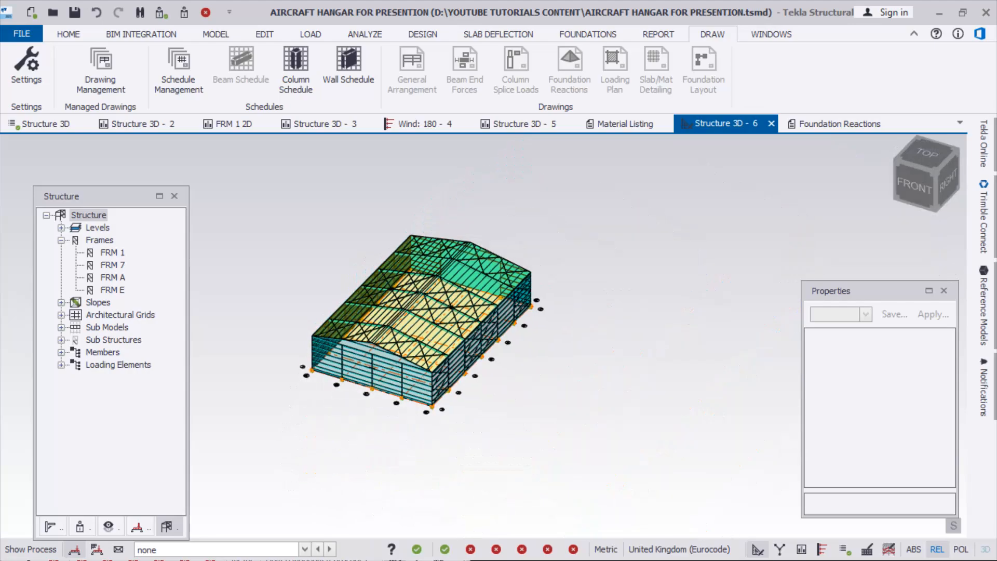
{"action": "scroll", "coordinate": [318, 333], "scroll_direction": "up", "scroll_amount": 5}
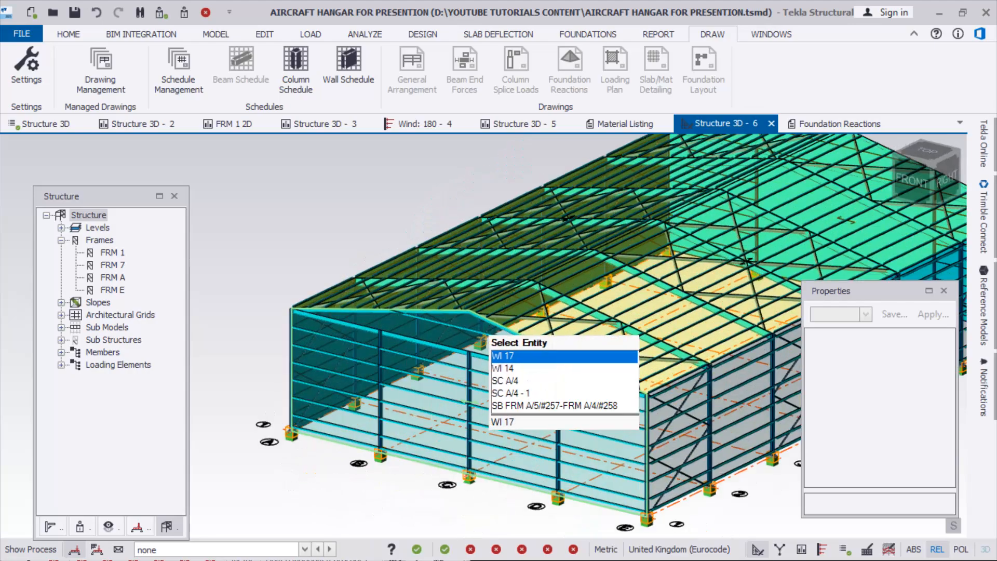
{"action": "scroll", "coordinate": [434, 341], "scroll_direction": "down", "scroll_amount": 4}
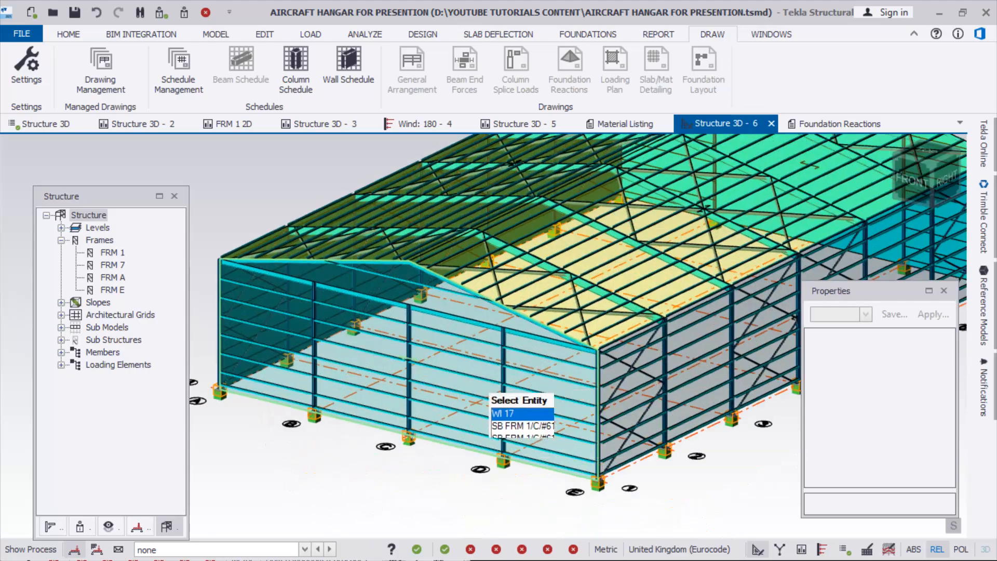
{"action": "scroll", "coordinate": [374, 389], "scroll_direction": "up", "scroll_amount": 3}
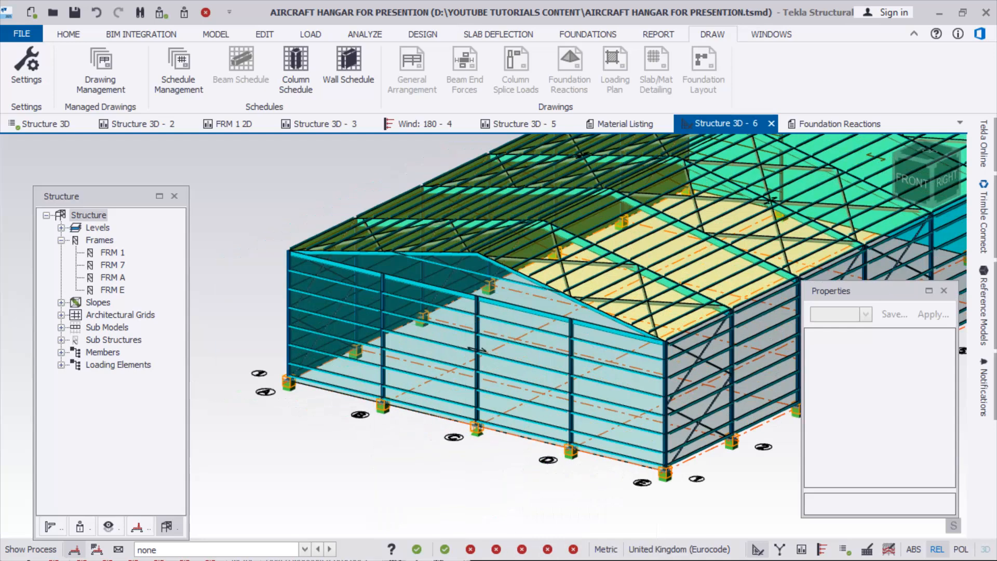
Examine the front gable frame up close, from the eaves corner and roof purlins to the wall rails and column bases
{"action": "scroll", "coordinate": [407, 370], "scroll_direction": "up", "scroll_amount": 2}
{"action": "scroll", "coordinate": [329, 318], "scroll_direction": "up", "scroll_amount": 4}
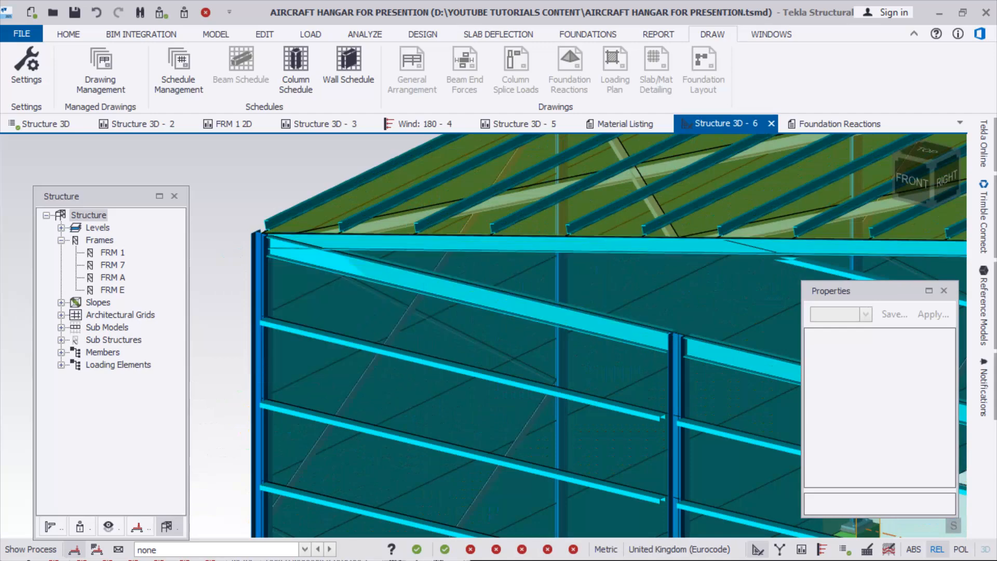
{"action": "scroll", "coordinate": [314, 256], "scroll_direction": "up", "scroll_amount": 4}
{"action": "scroll", "coordinate": [279, 263], "scroll_direction": "down", "scroll_amount": 6}
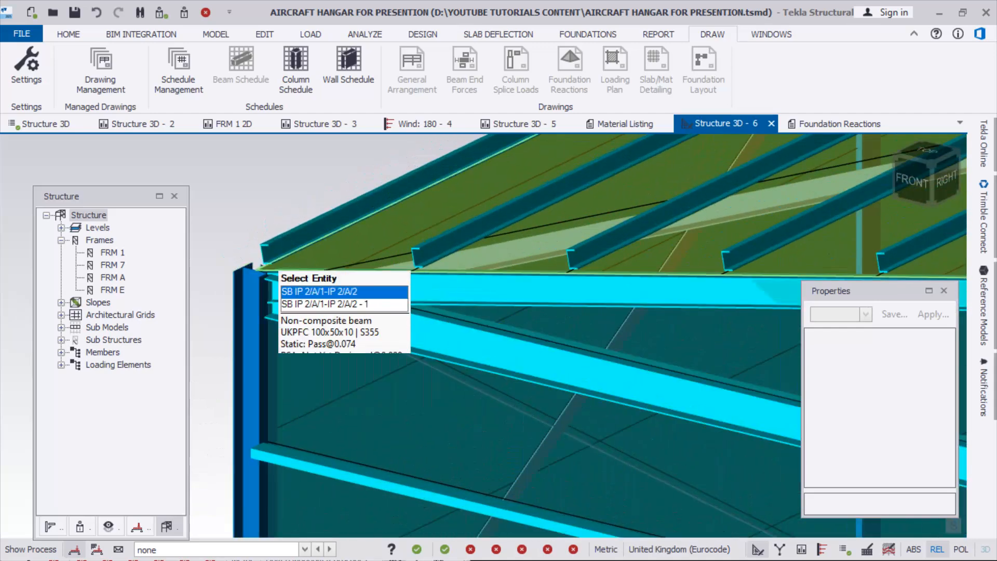
{"action": "scroll", "coordinate": [586, 294], "scroll_direction": "up", "scroll_amount": 5}
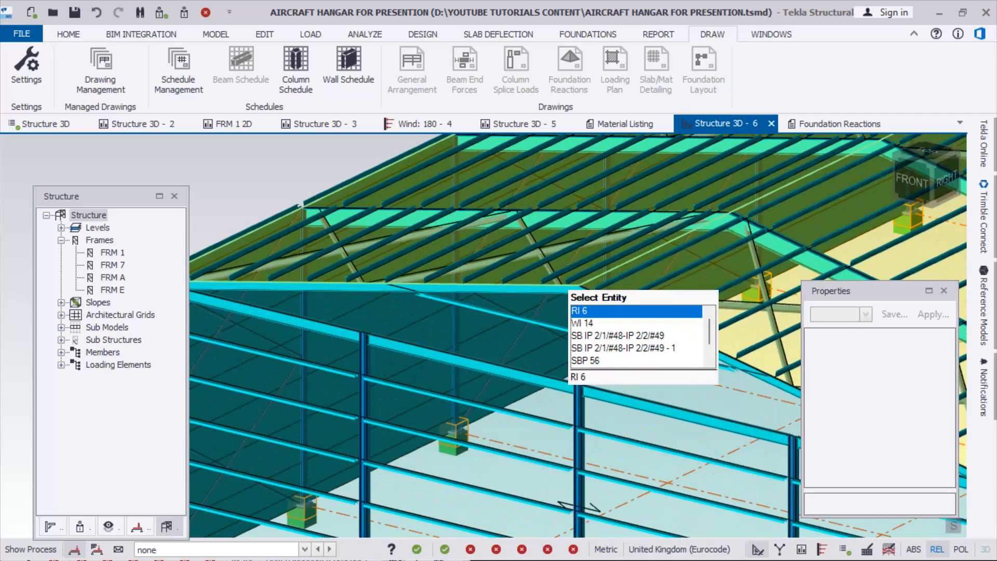
{"action": "scroll", "coordinate": [501, 273], "scroll_direction": "down", "scroll_amount": 4}
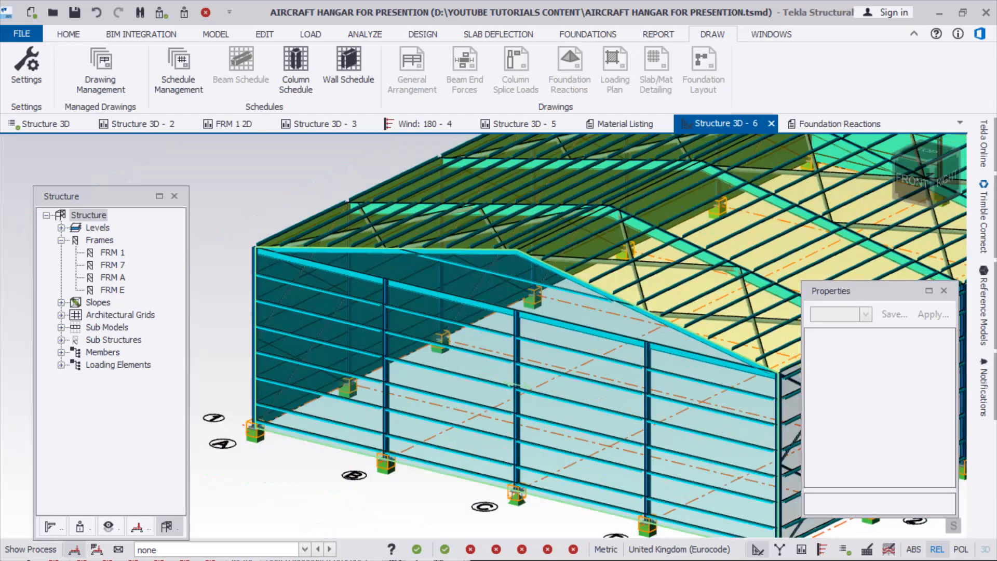
{"action": "scroll", "coordinate": [542, 379], "scroll_direction": "up", "scroll_amount": 2}
{"action": "scroll", "coordinate": [435, 335], "scroll_direction": "down", "scroll_amount": 4}
{"action": "scroll", "coordinate": [312, 394], "scroll_direction": "up", "scroll_amount": 3}
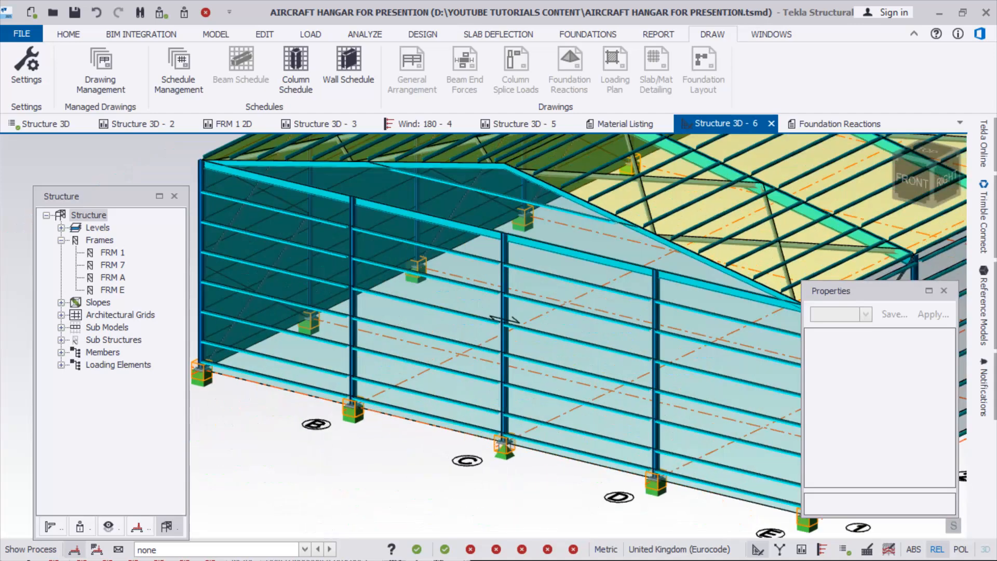
{"action": "scroll", "coordinate": [332, 415], "scroll_direction": "down", "scroll_amount": 5}
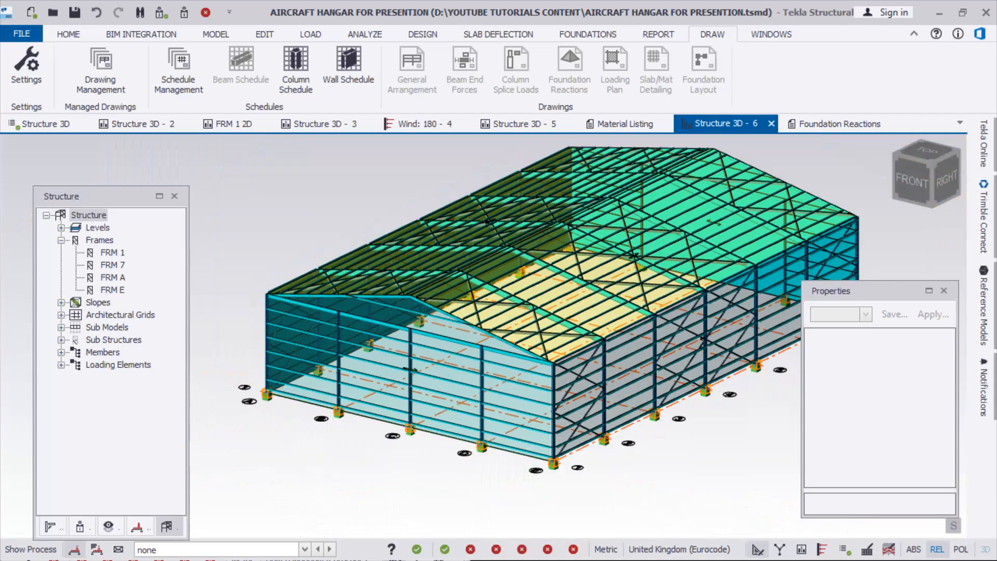
Examine the completed hangar from the front-right corner, including the gable columns, braced side wall and roof bracing
{"action": "scroll", "coordinate": [546, 462], "scroll_direction": "up", "scroll_amount": 4}
{"action": "scroll", "coordinate": [445, 448], "scroll_direction": "down", "scroll_amount": 6}
{"action": "right_click_drag", "start_coordinate": [445, 448], "coordinate": [422, 463]}
{"action": "scroll", "coordinate": [312, 414], "scroll_direction": "up", "scroll_amount": 3}
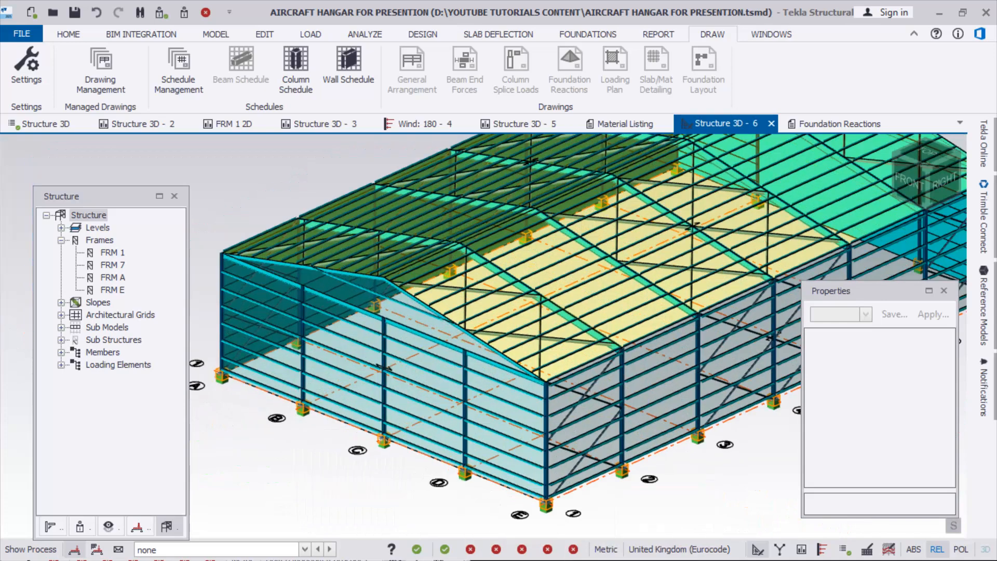
{"action": "scroll", "coordinate": [361, 390], "scroll_direction": "down", "scroll_amount": 3}
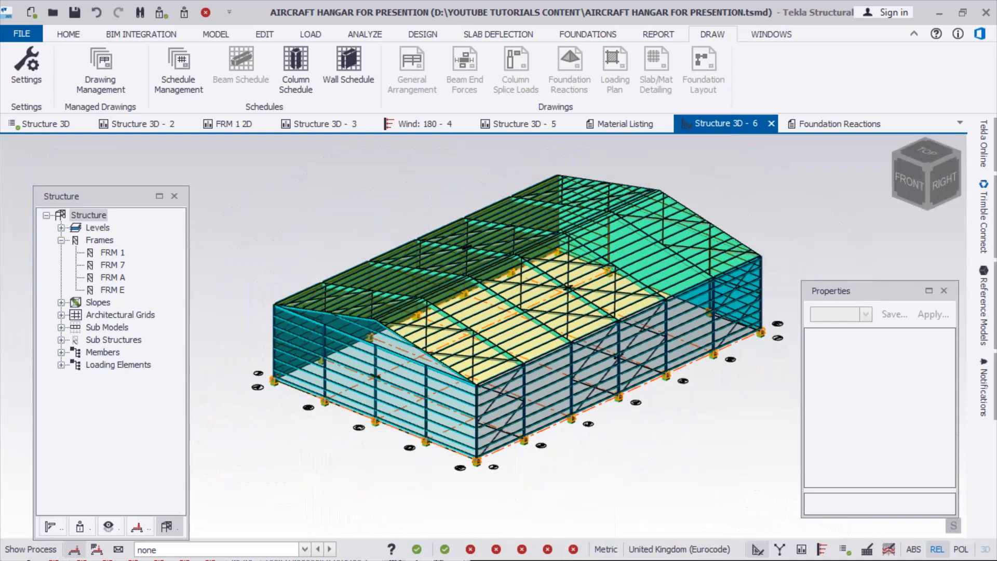
{"action": "scroll", "coordinate": [375, 376], "scroll_direction": "up", "scroll_amount": 5}
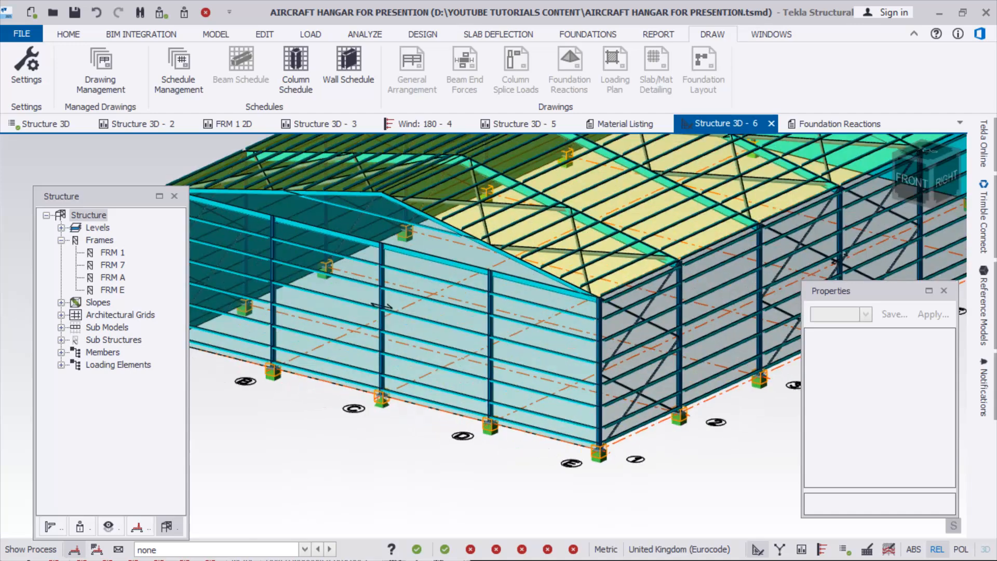
{"action": "scroll", "coordinate": [375, 267], "scroll_direction": "down", "scroll_amount": 5}
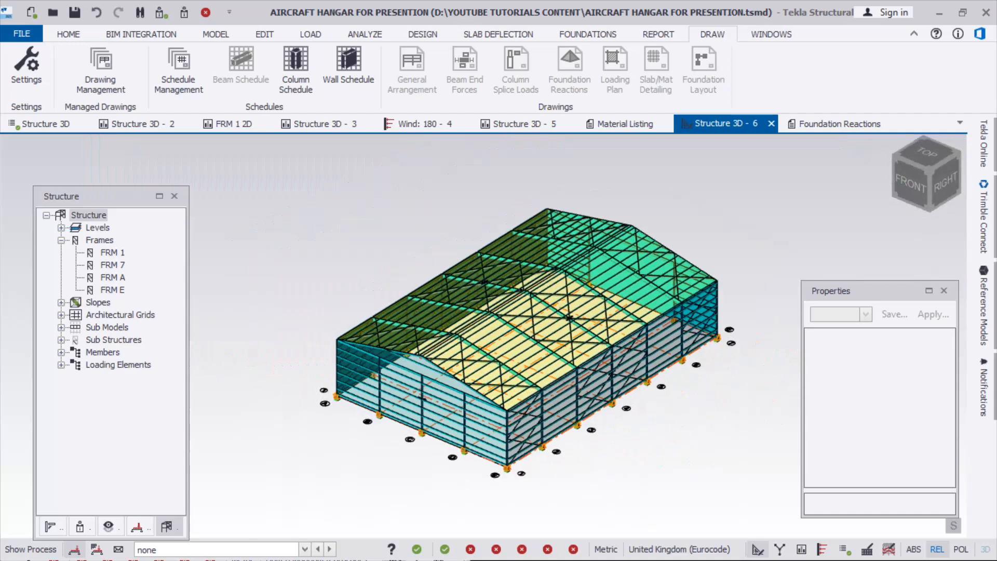
{"action": "scroll", "coordinate": [504, 455], "scroll_direction": "up", "scroll_amount": 2}
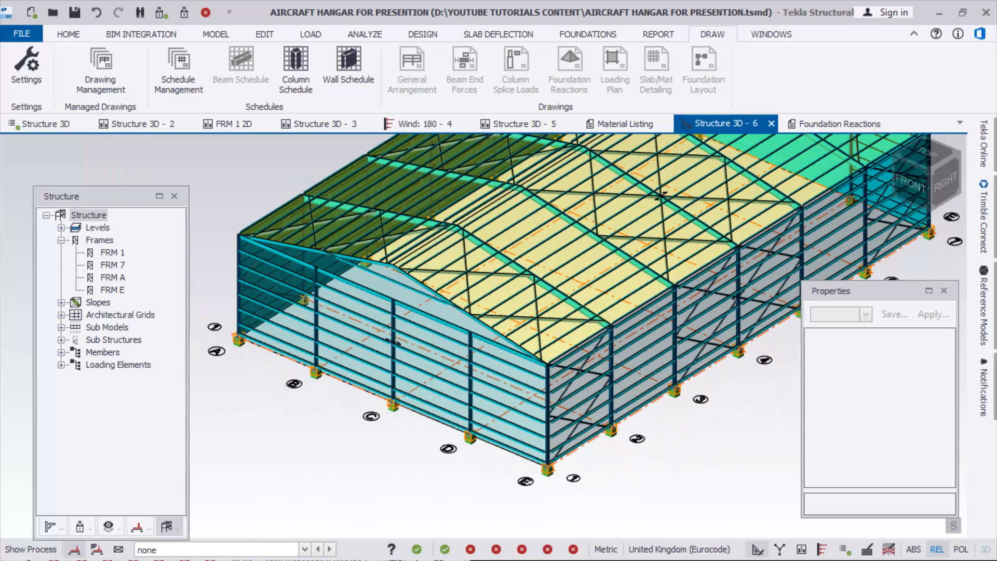
{"action": "right_click_drag", "start_coordinate": [504, 415], "coordinate": [543, 396]}
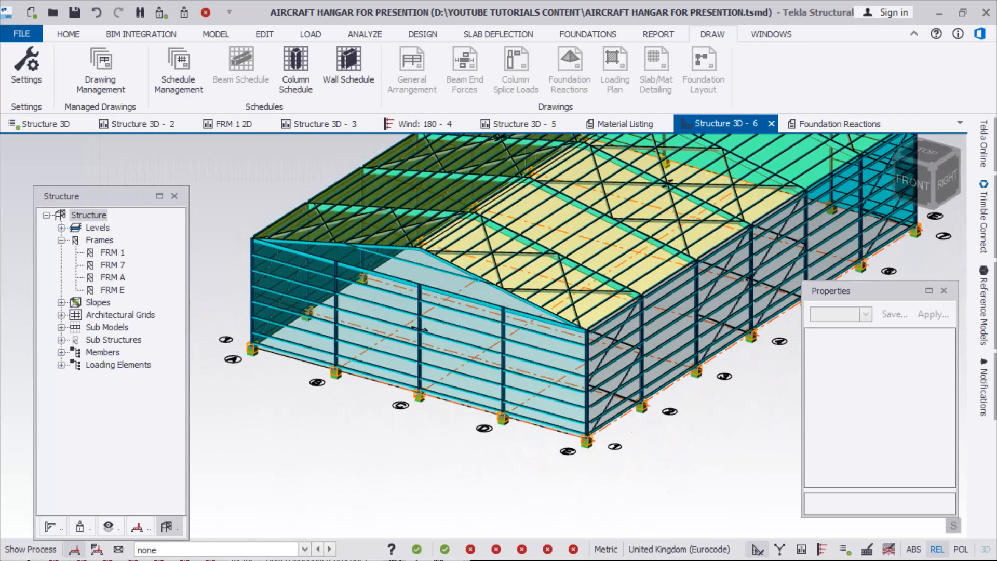
{"action": "scroll", "coordinate": [327, 375], "scroll_direction": "up", "scroll_amount": 4}
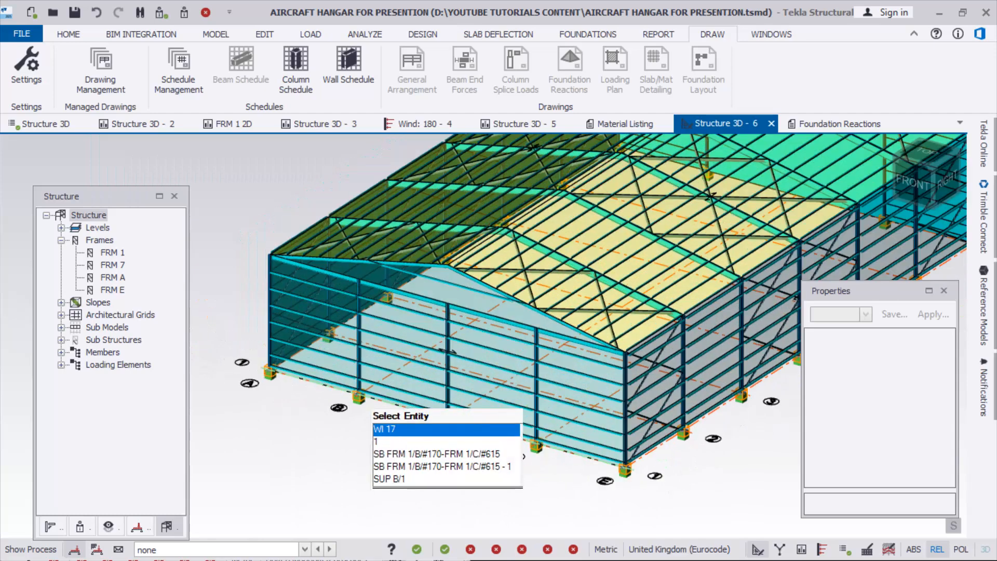
{"action": "scroll", "coordinate": [476, 302], "scroll_direction": "down", "scroll_amount": 4}
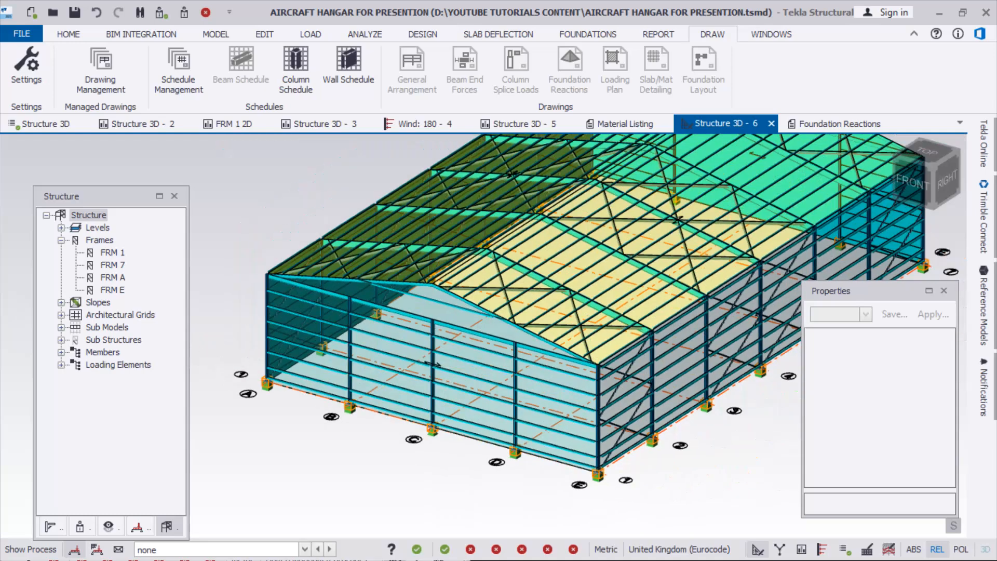
{"action": "right_click_drag", "start_coordinate": [483, 416], "coordinate": [456, 411]}
{"action": "scroll", "coordinate": [457, 415], "scroll_direction": "down", "scroll_amount": 4}
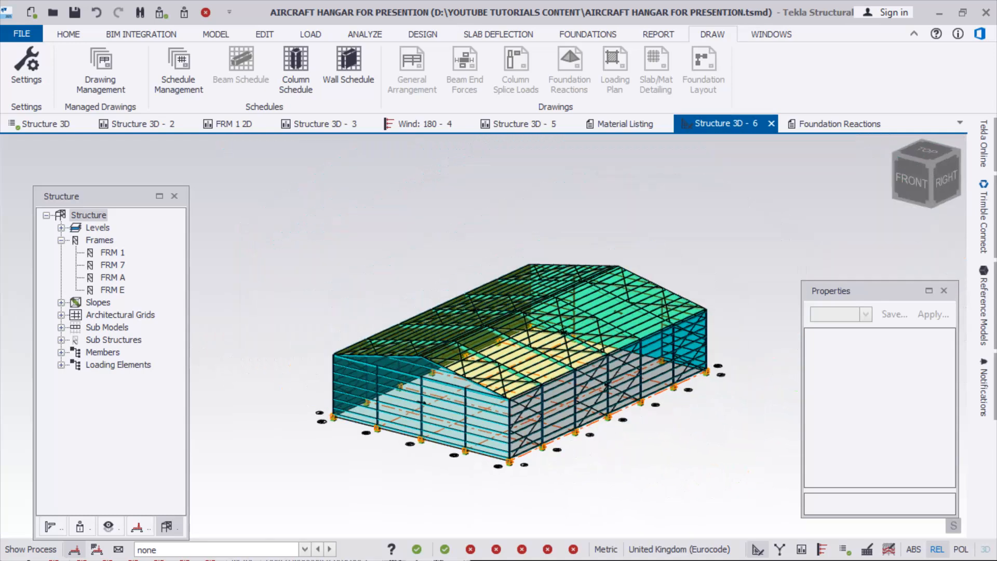
{"action": "scroll", "coordinate": [467, 426], "scroll_direction": "up", "scroll_amount": 4}
{"action": "scroll", "coordinate": [481, 462], "scroll_direction": "down", "scroll_amount": 3}
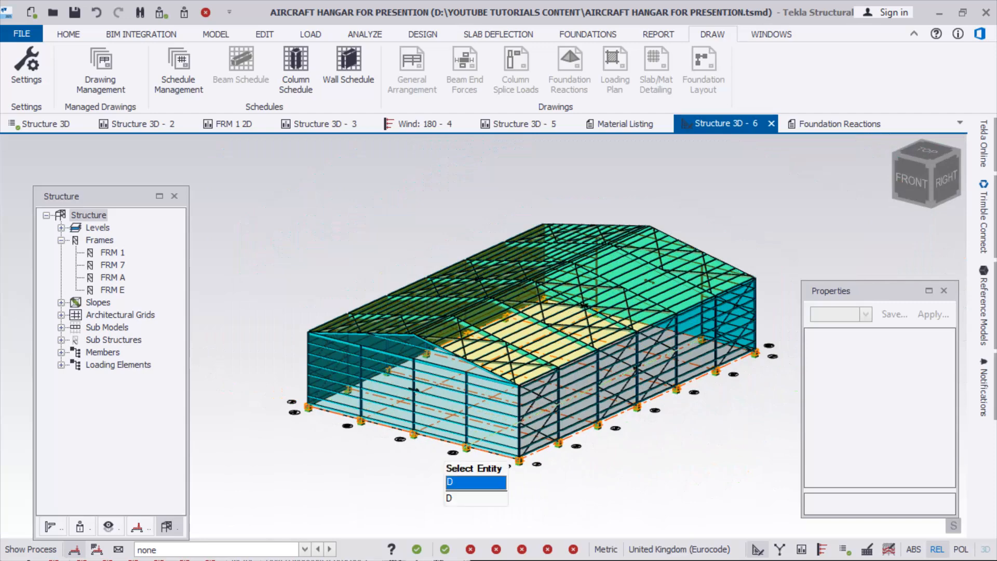
{"action": "scroll", "coordinate": [376, 369], "scroll_direction": "up", "scroll_amount": 5}
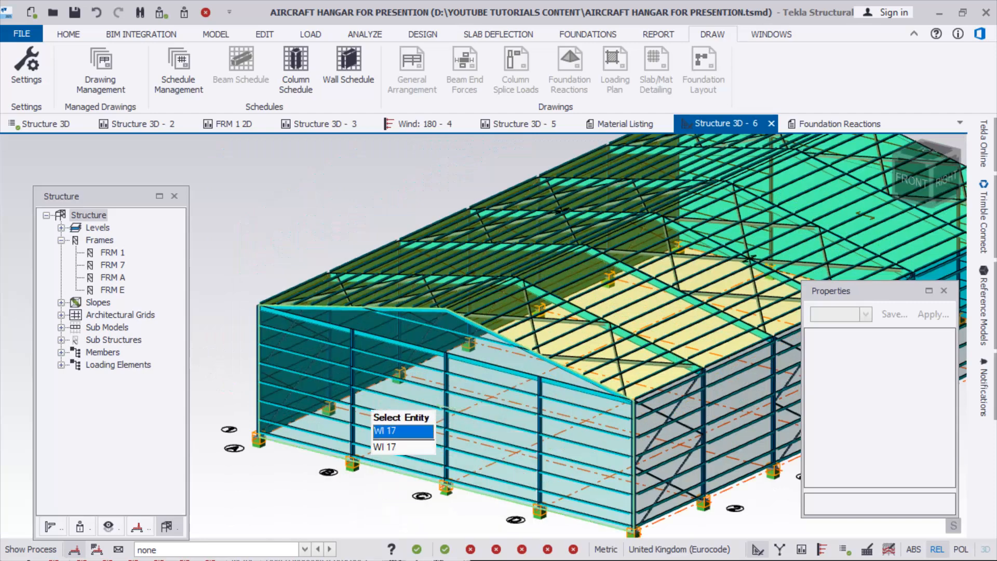
{"action": "scroll", "coordinate": [373, 416], "scroll_direction": "down", "scroll_amount": 4}
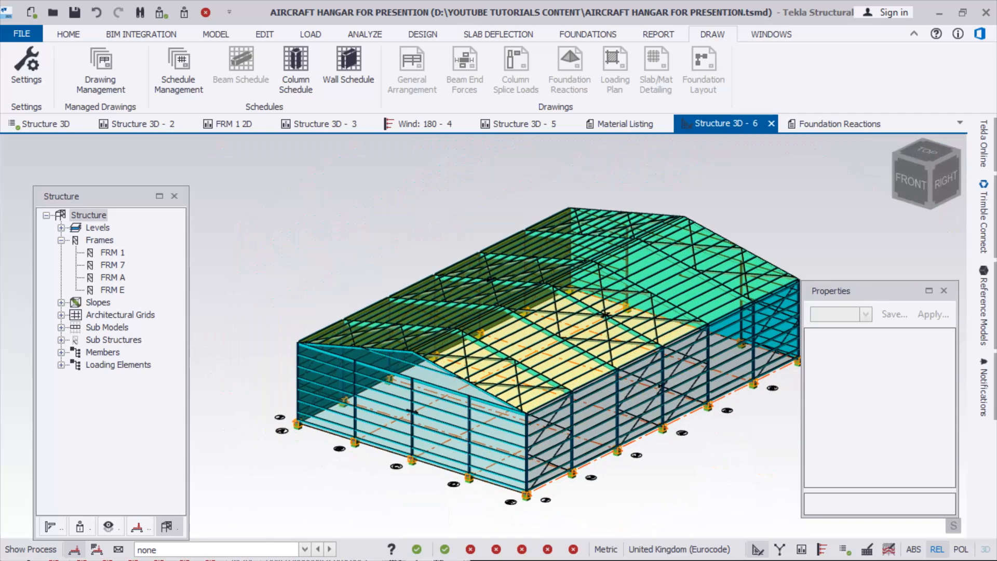
{"action": "scroll", "coordinate": [549, 500], "scroll_direction": "up", "scroll_amount": 2}
{"action": "scroll", "coordinate": [518, 387], "scroll_direction": "down", "scroll_amount": 2}
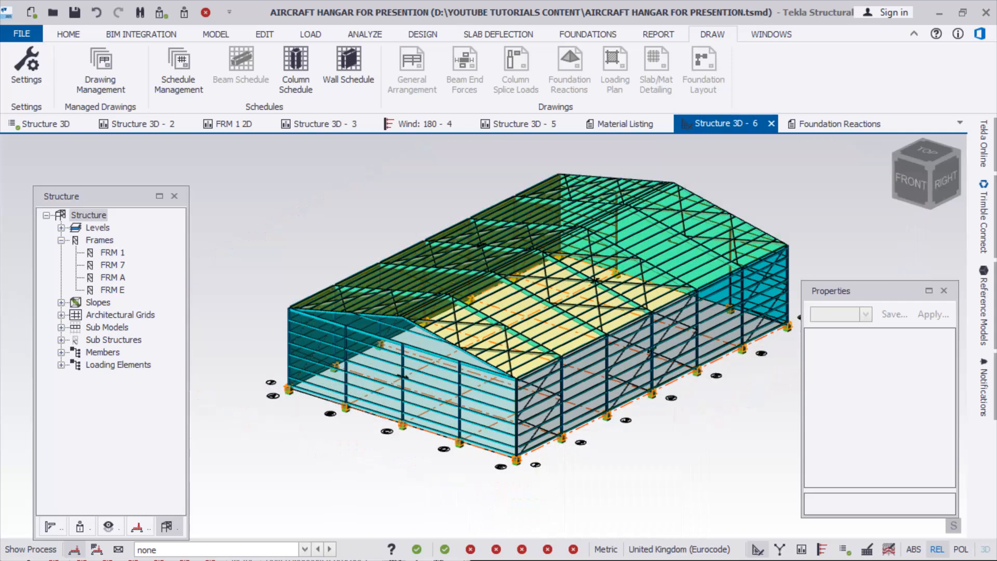
{"action": "right_click_drag", "start_coordinate": [550, 462], "coordinate": [545, 467]}
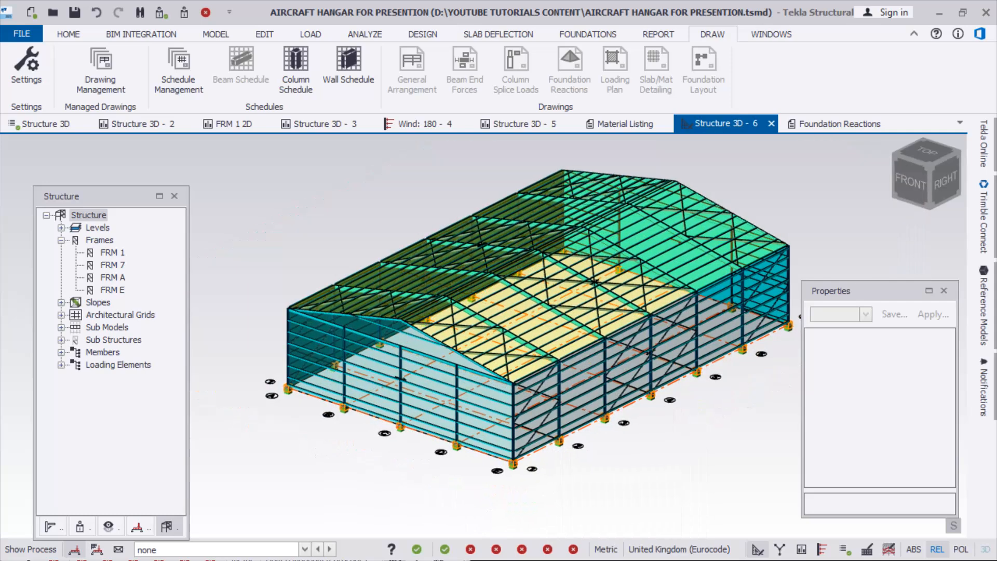